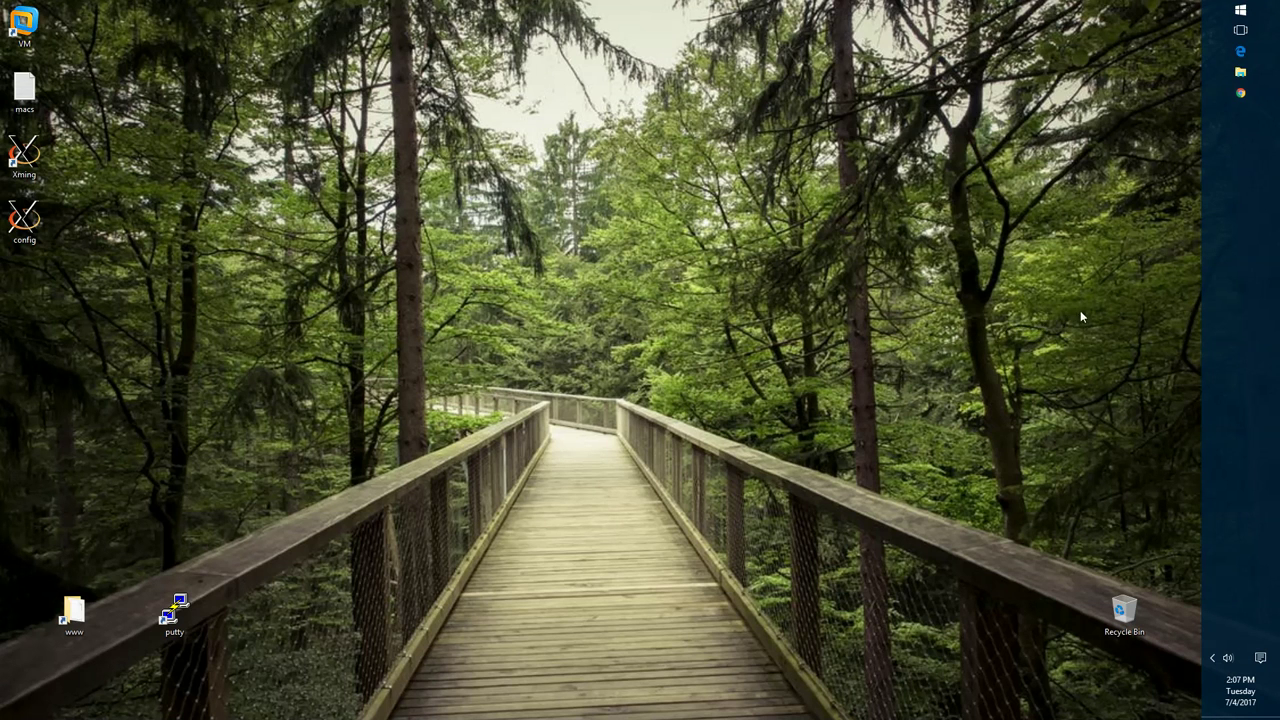
Step: Unlock the taskbar, move it to the bottom edge of the screen, and lock it again
right_click(1236, 284)
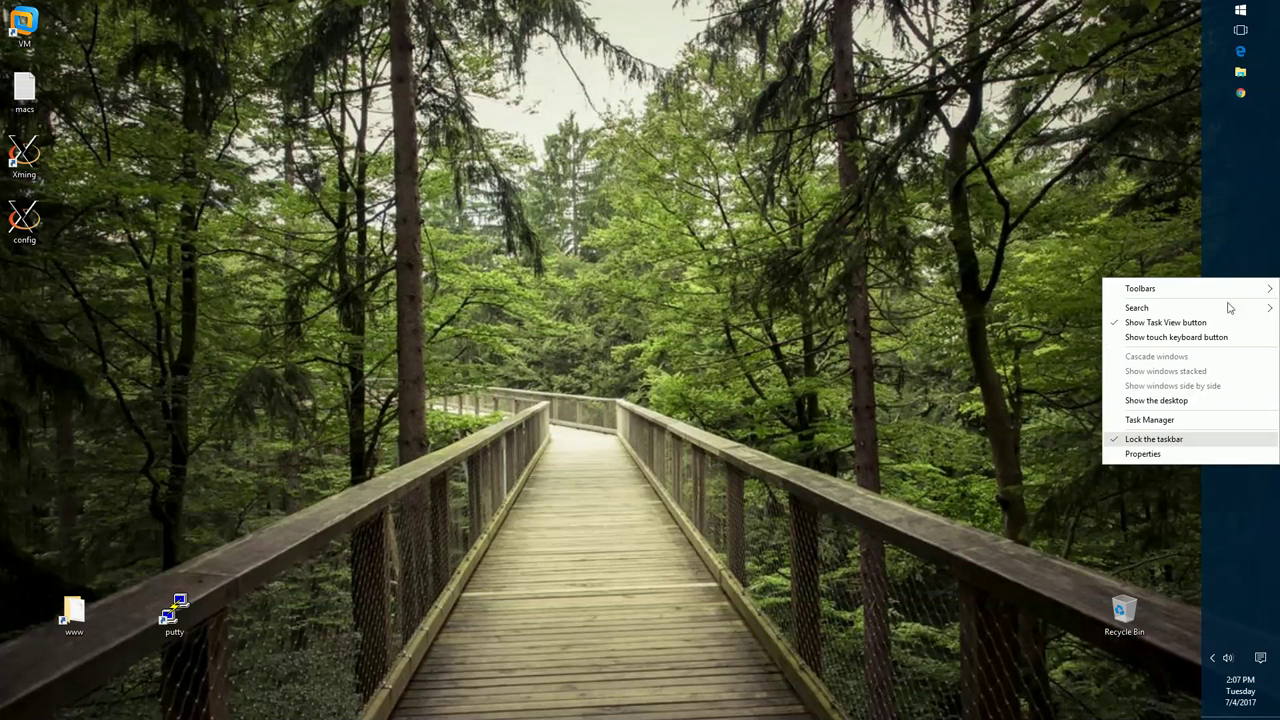
left_click(1187, 438)
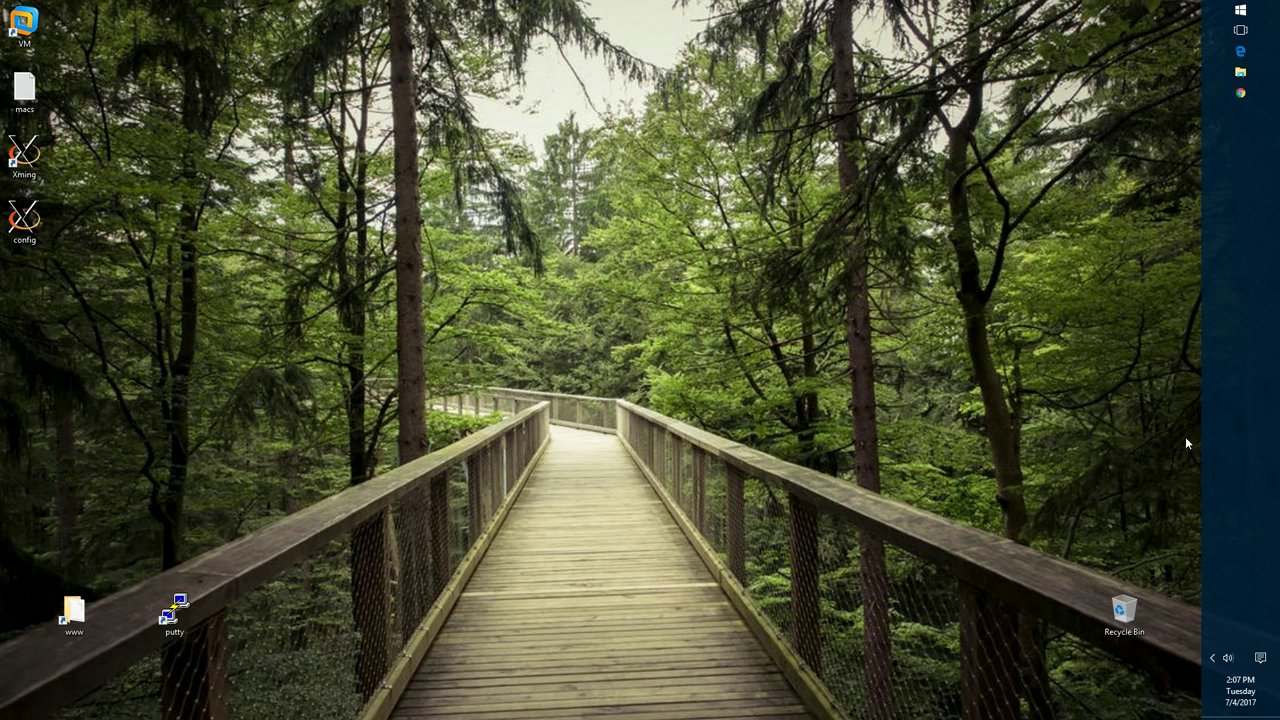
left_click_drag(1228, 352, 1238, 328)
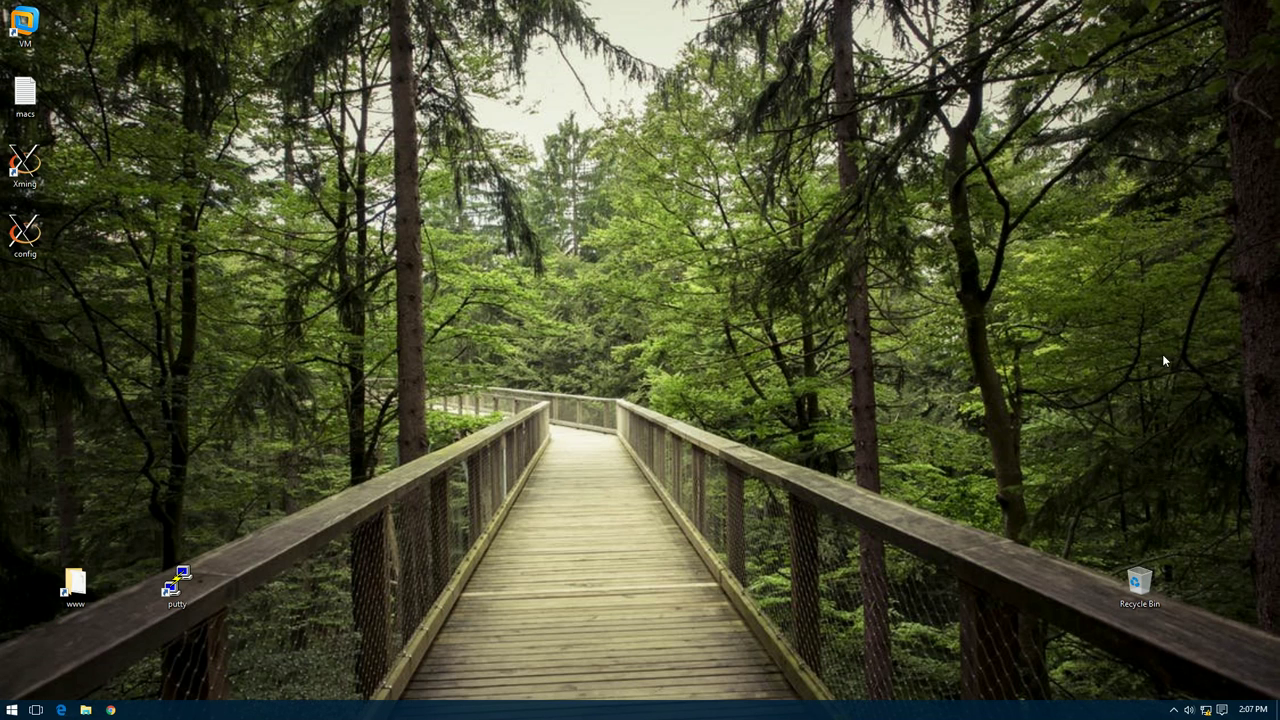
right_click(352, 711)
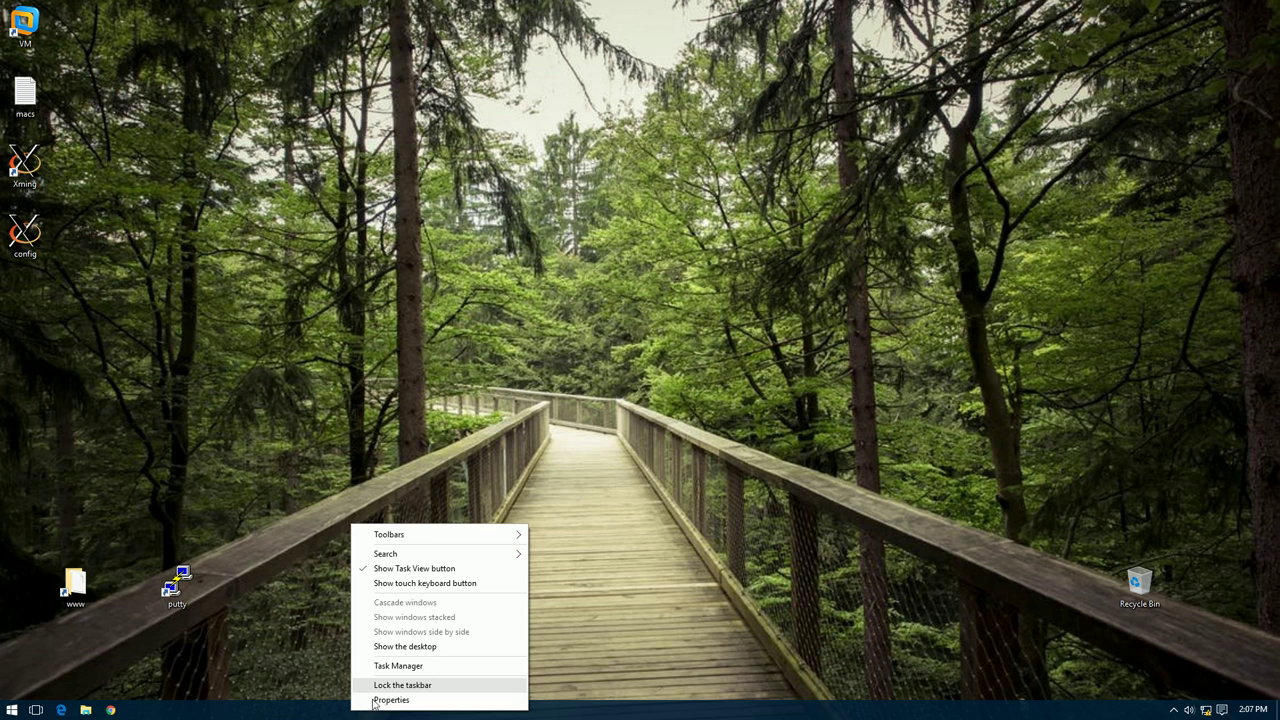
left_click(395, 687)
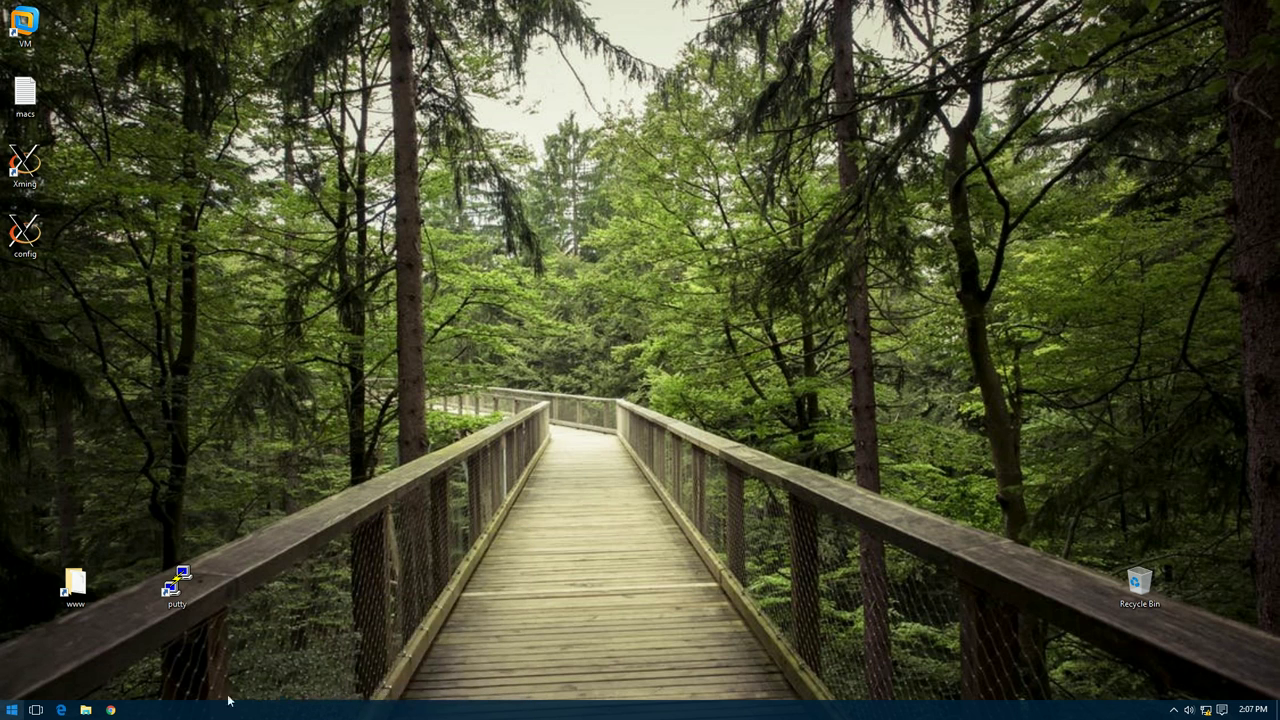
left_click(12, 711)
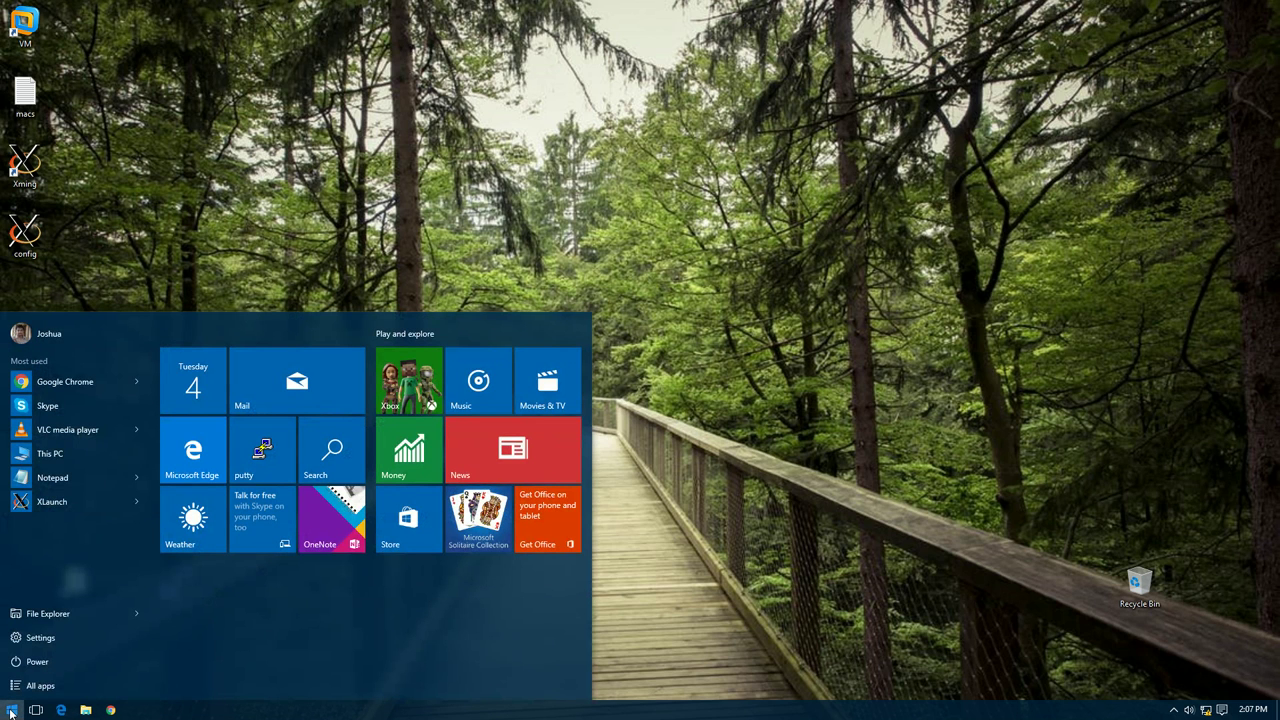
type("PC")
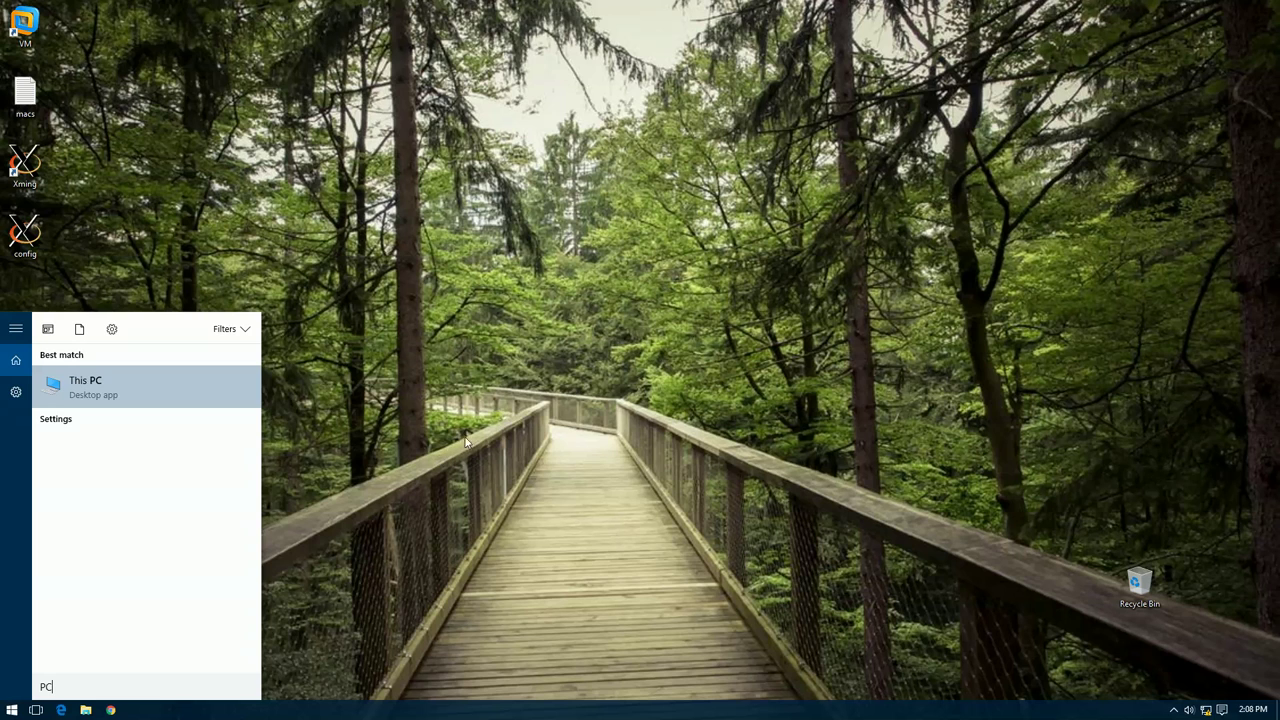
left_click(605, 354)
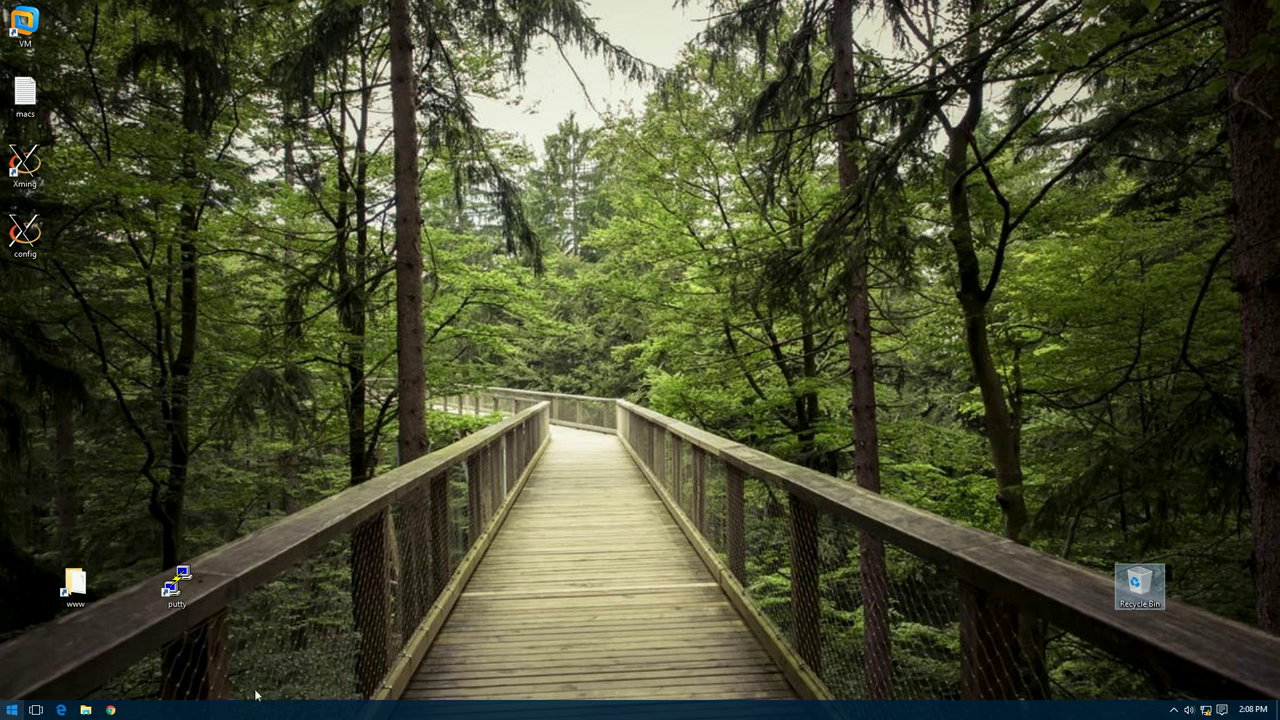
Step: Search for PC, open the properties of This PC to review the Windows edition, memory and system type, and close the window
left_click(18, 710)
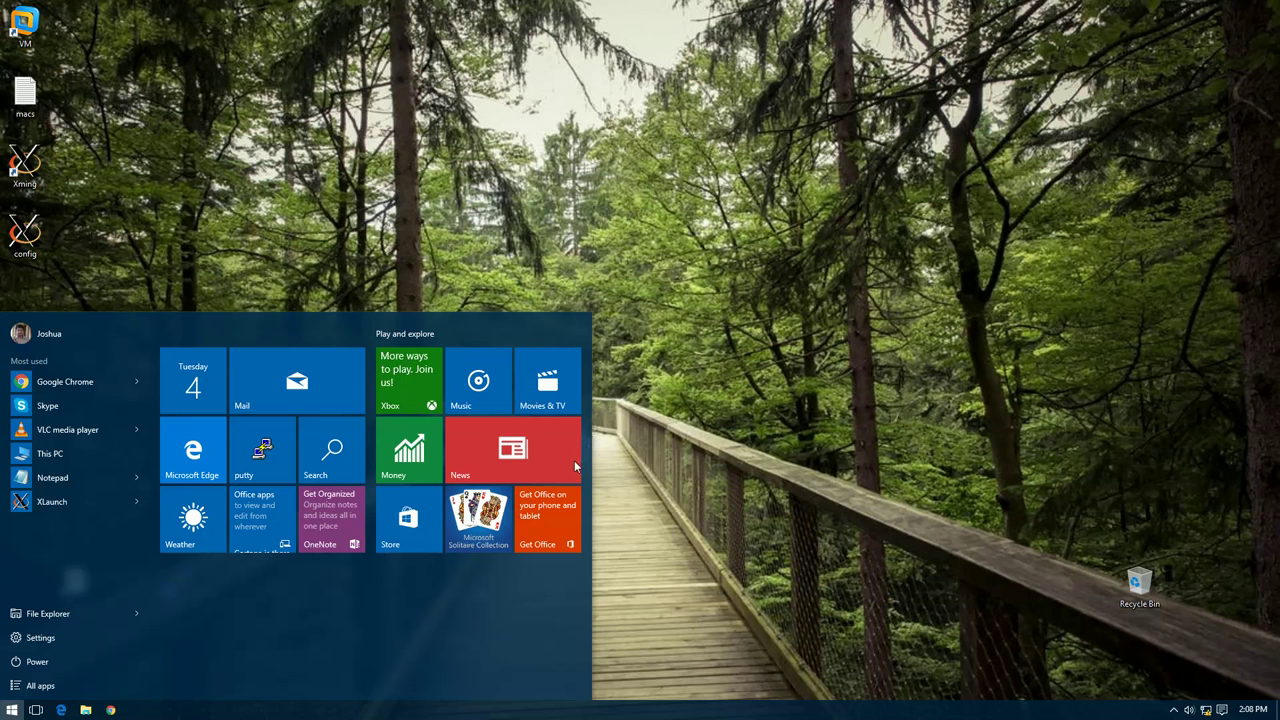
type("PC")
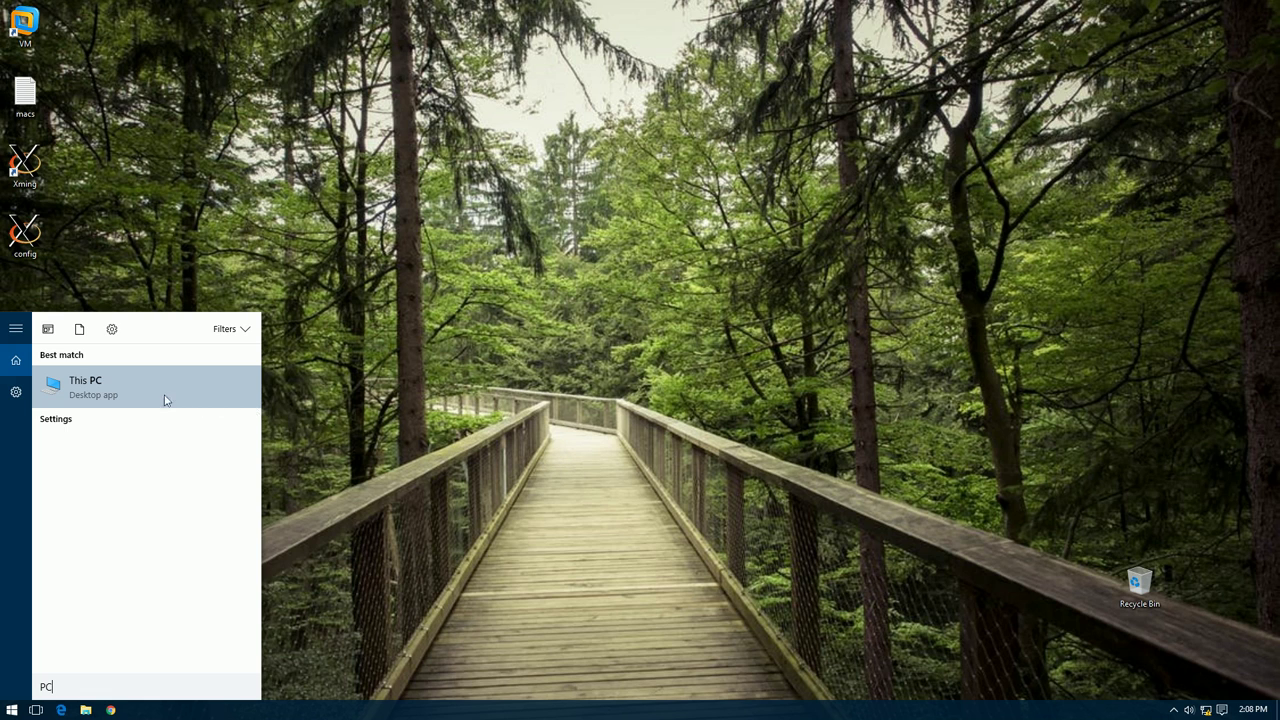
right_click(91, 387)
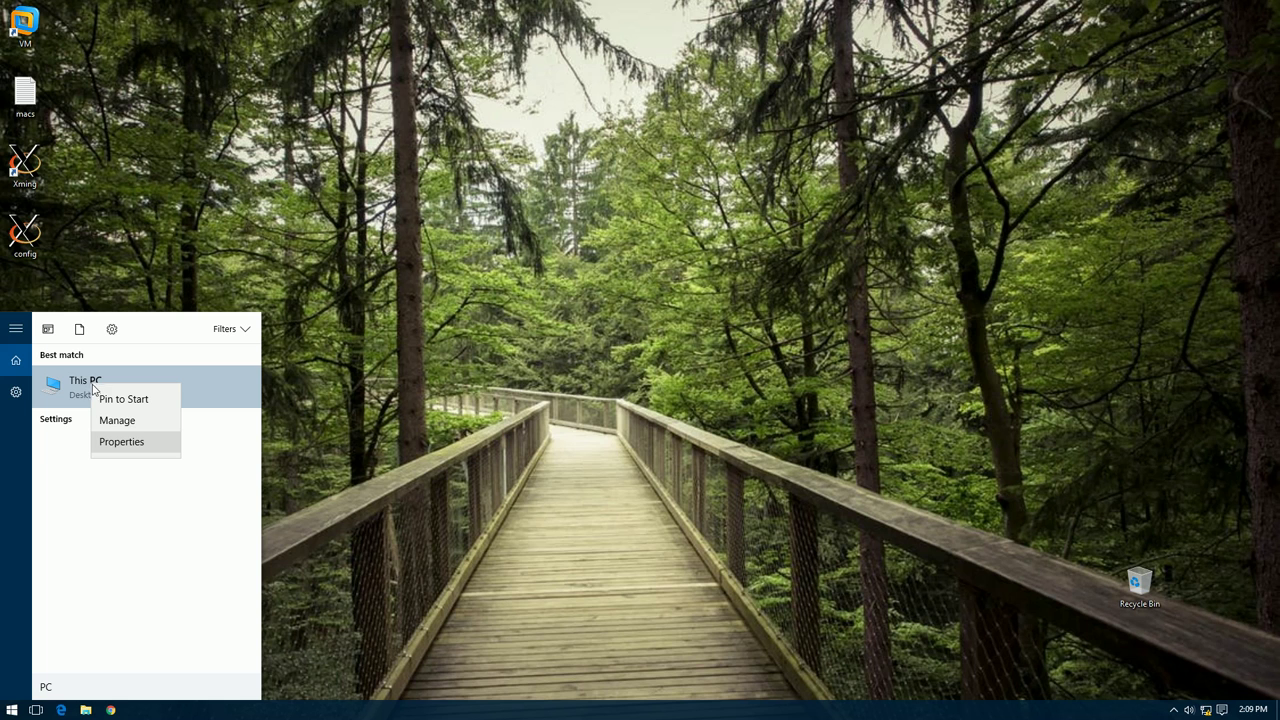
left_click(140, 449)
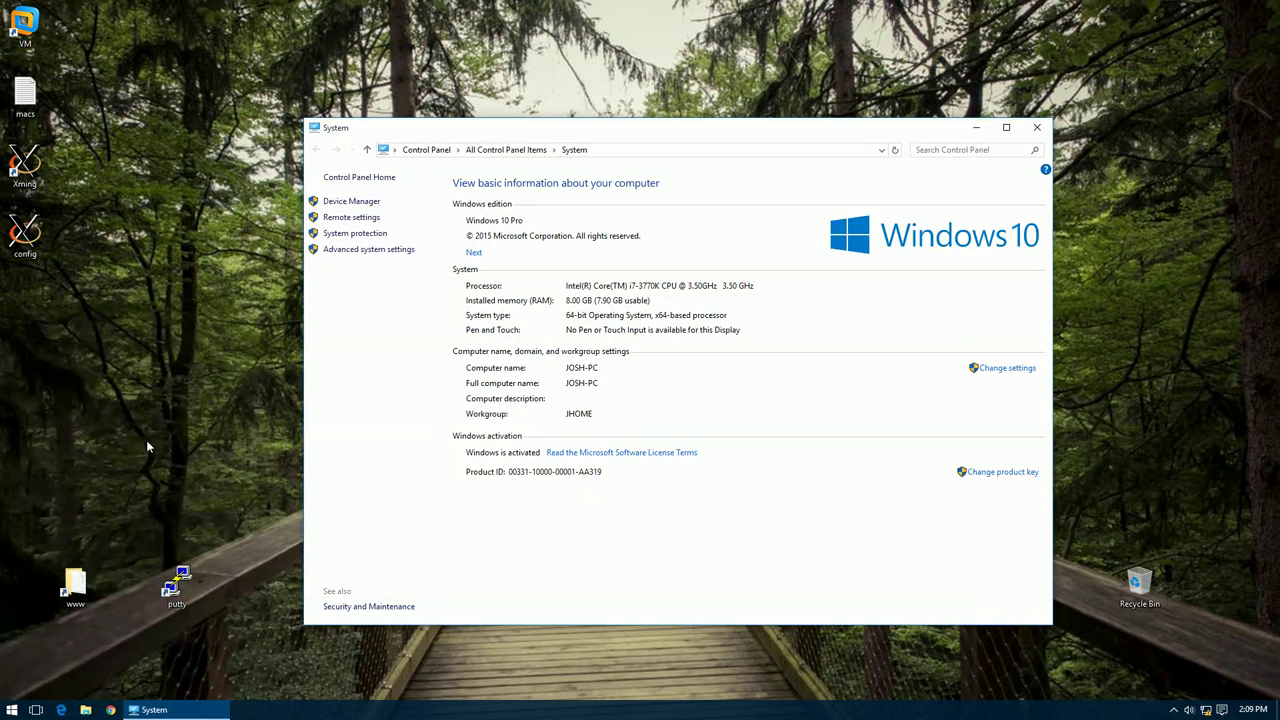
left_click_drag(705, 131, 616, 109)
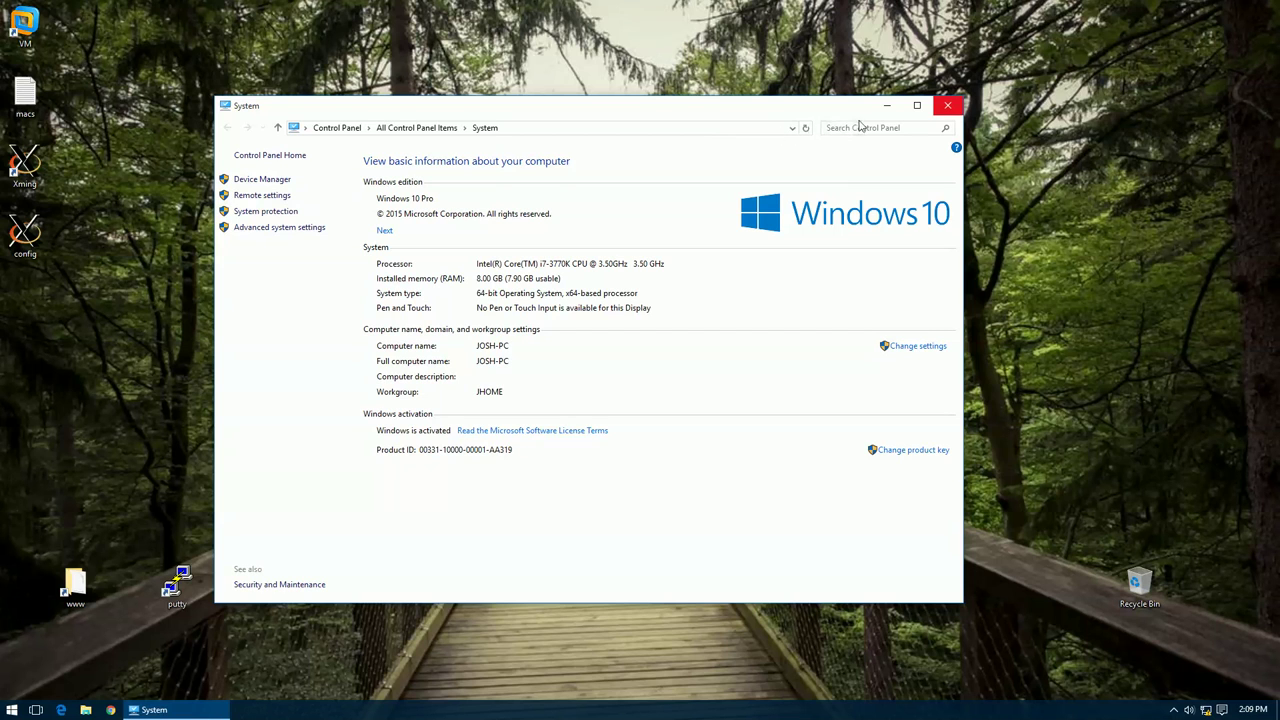
left_click(949, 110)
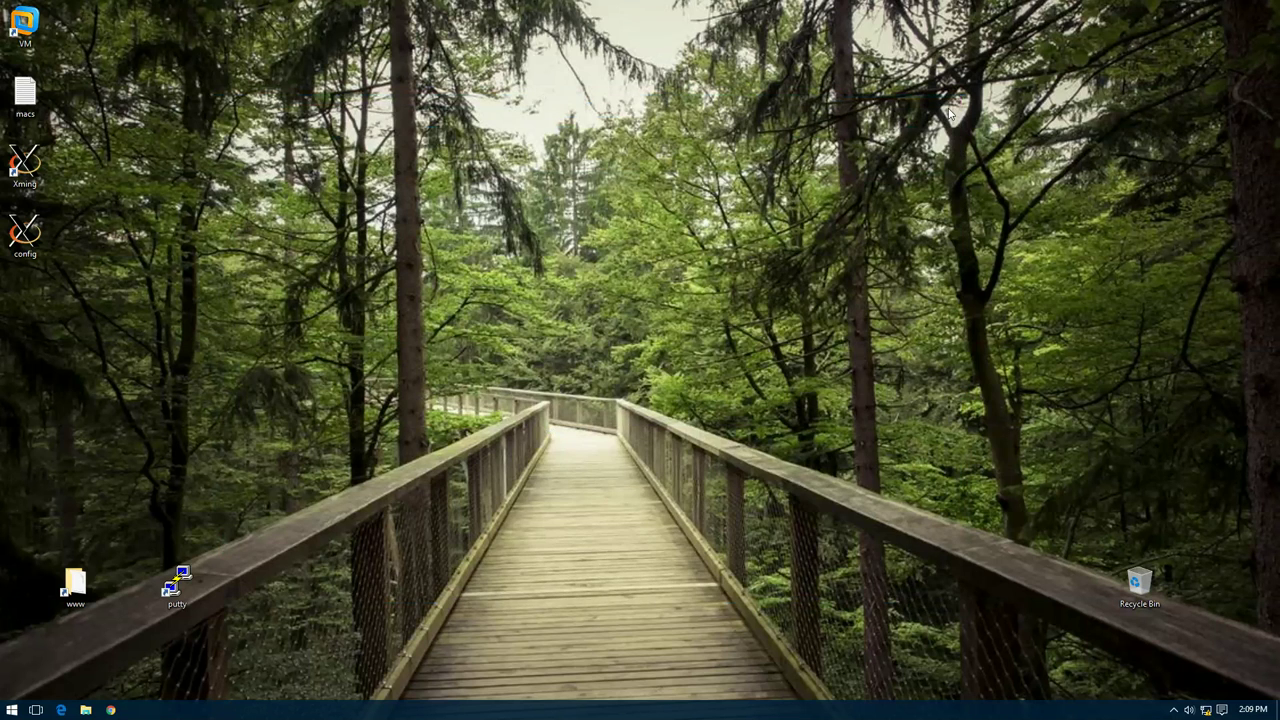
Step: Open This PC and check the free space and capacity of drives C:, D:, E: and F:
key("super")
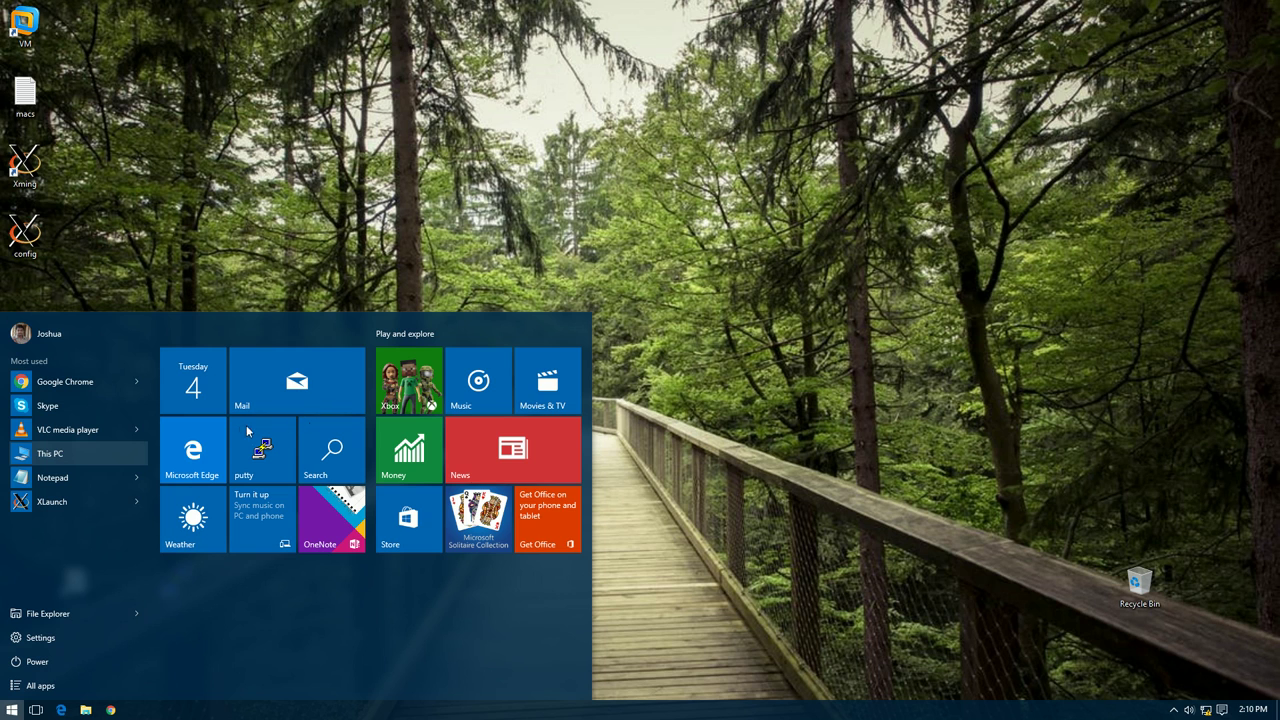
left_click(70, 455)
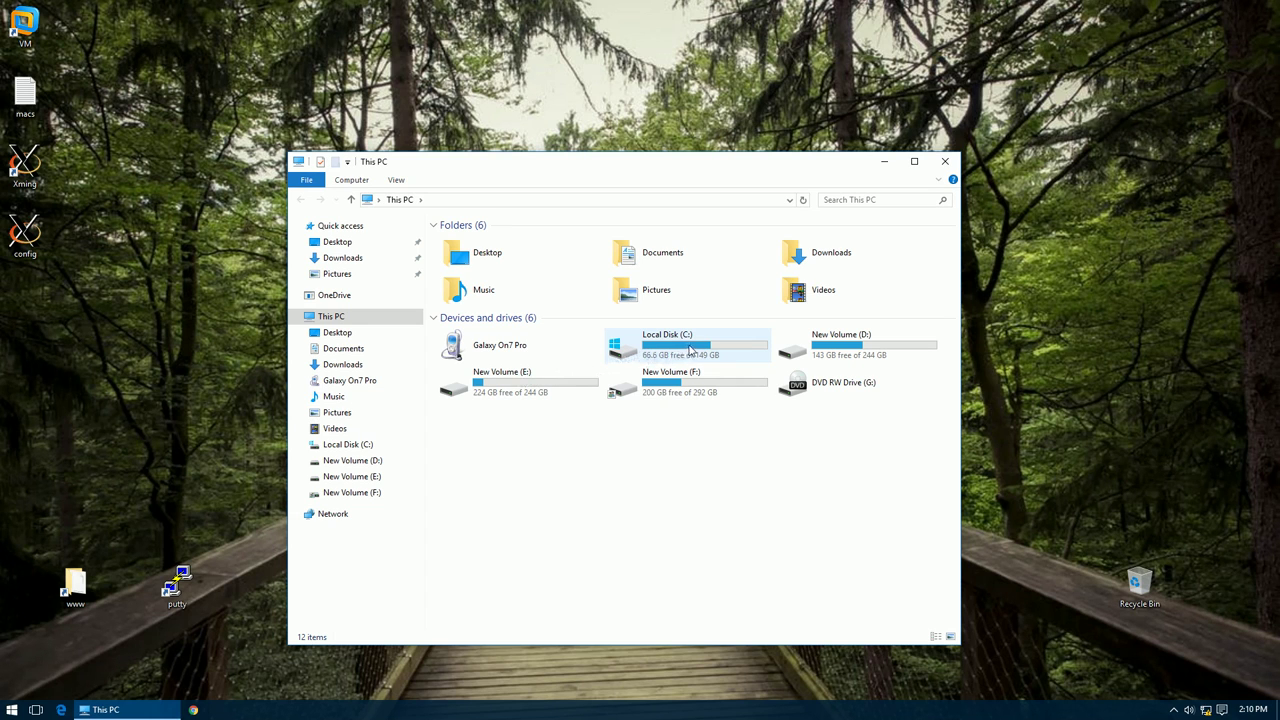
left_click(690, 348)
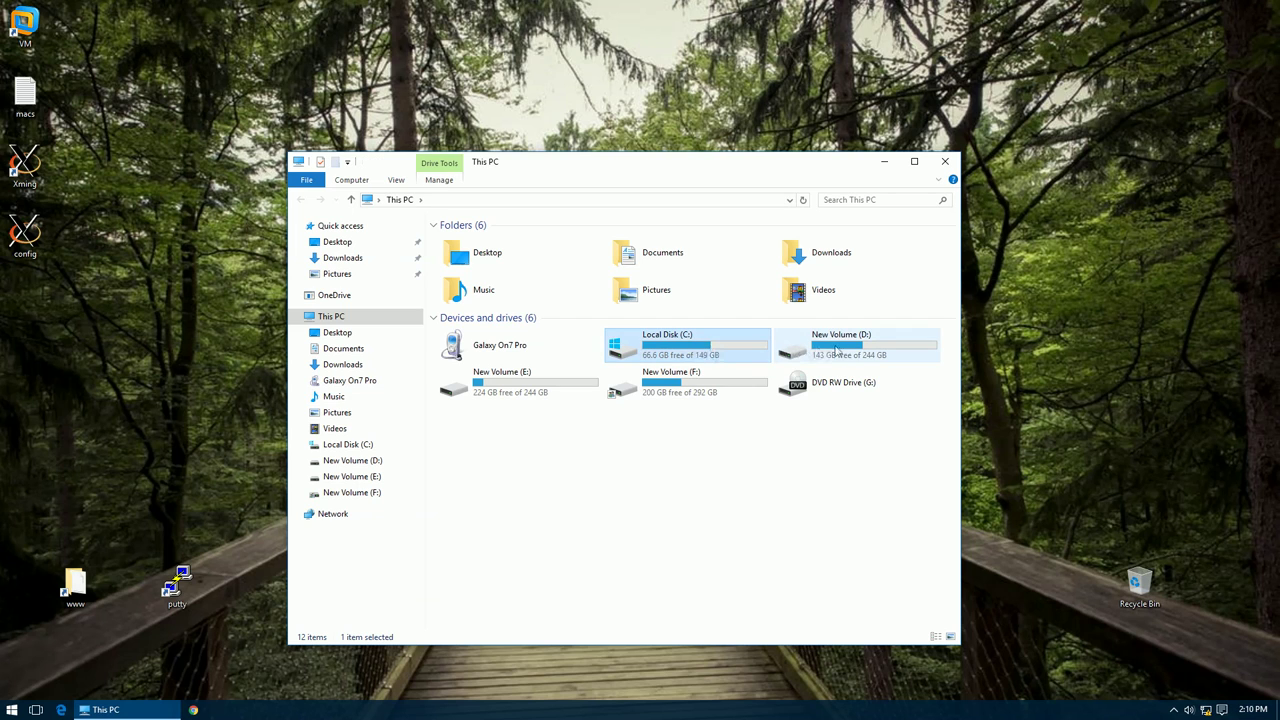
left_click(883, 350)
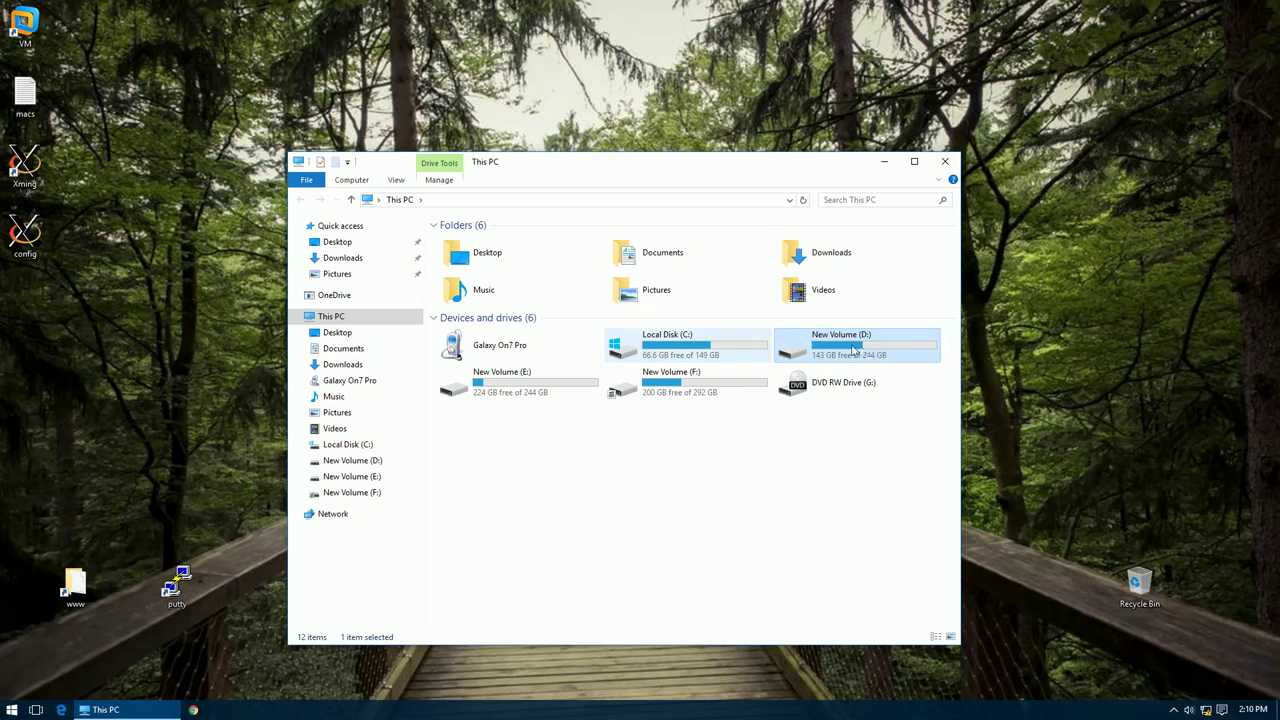
left_click(685, 347)
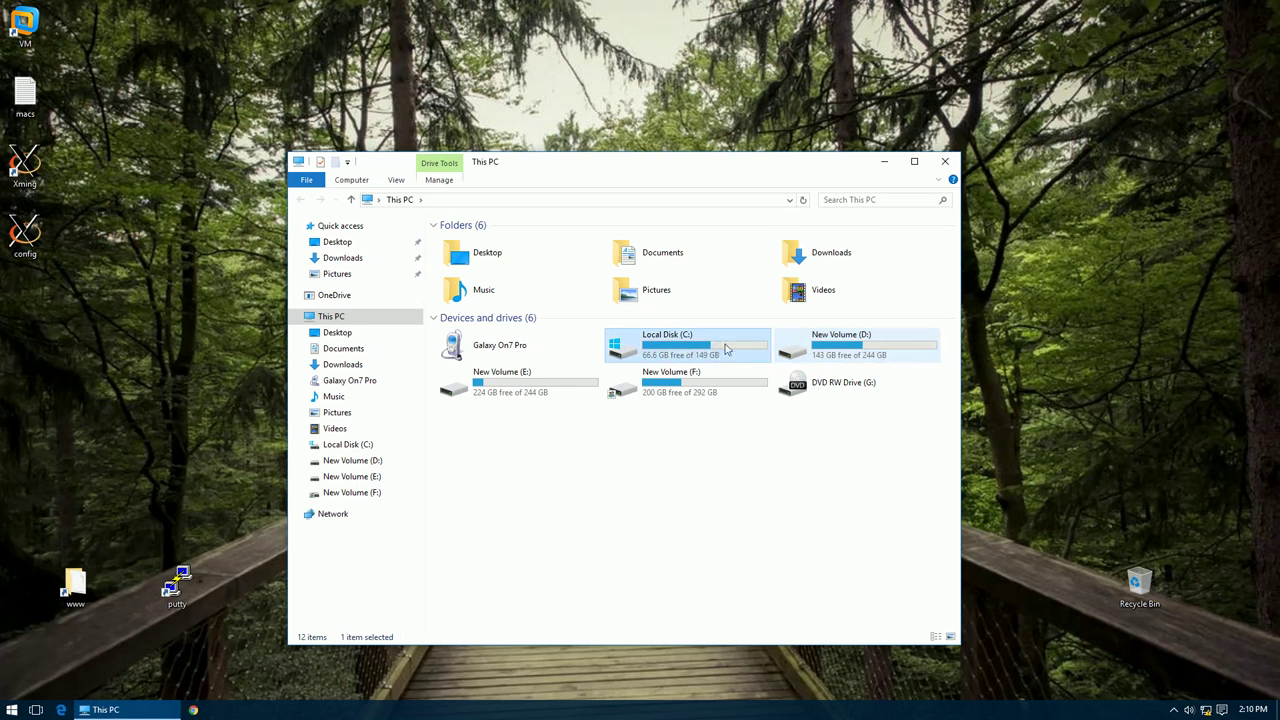
left_click(864, 350)
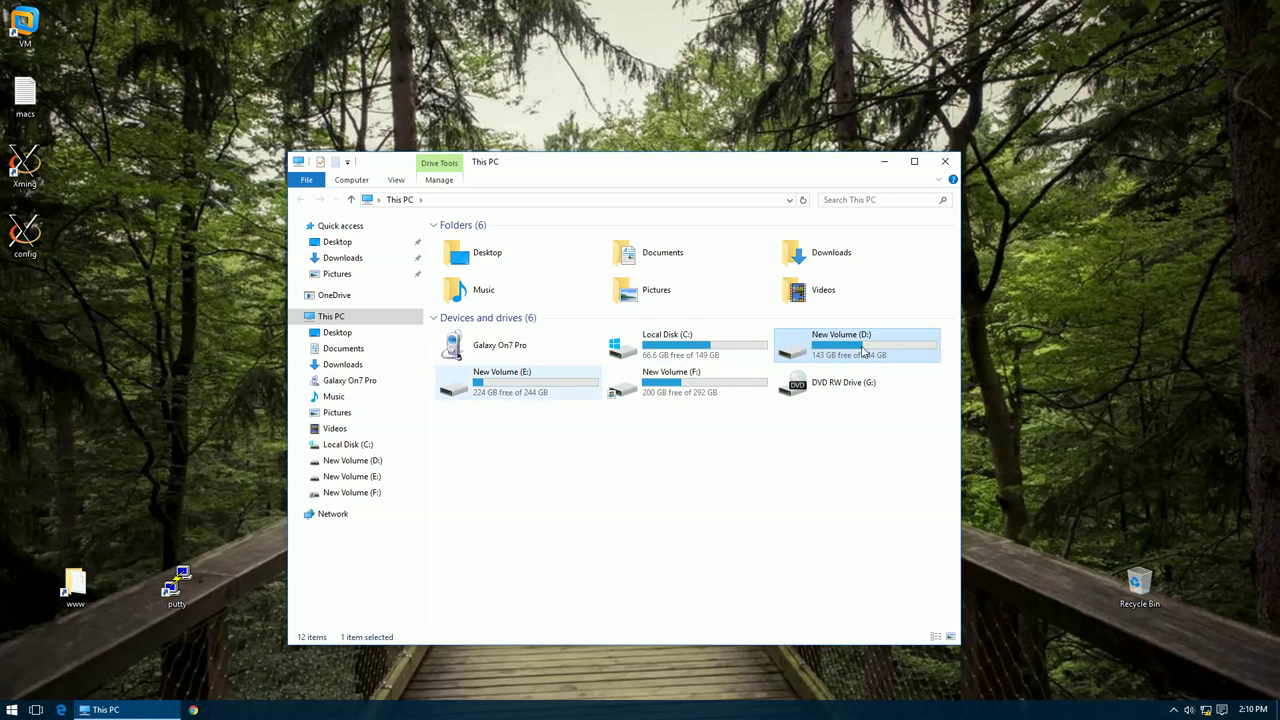
left_click(507, 388)
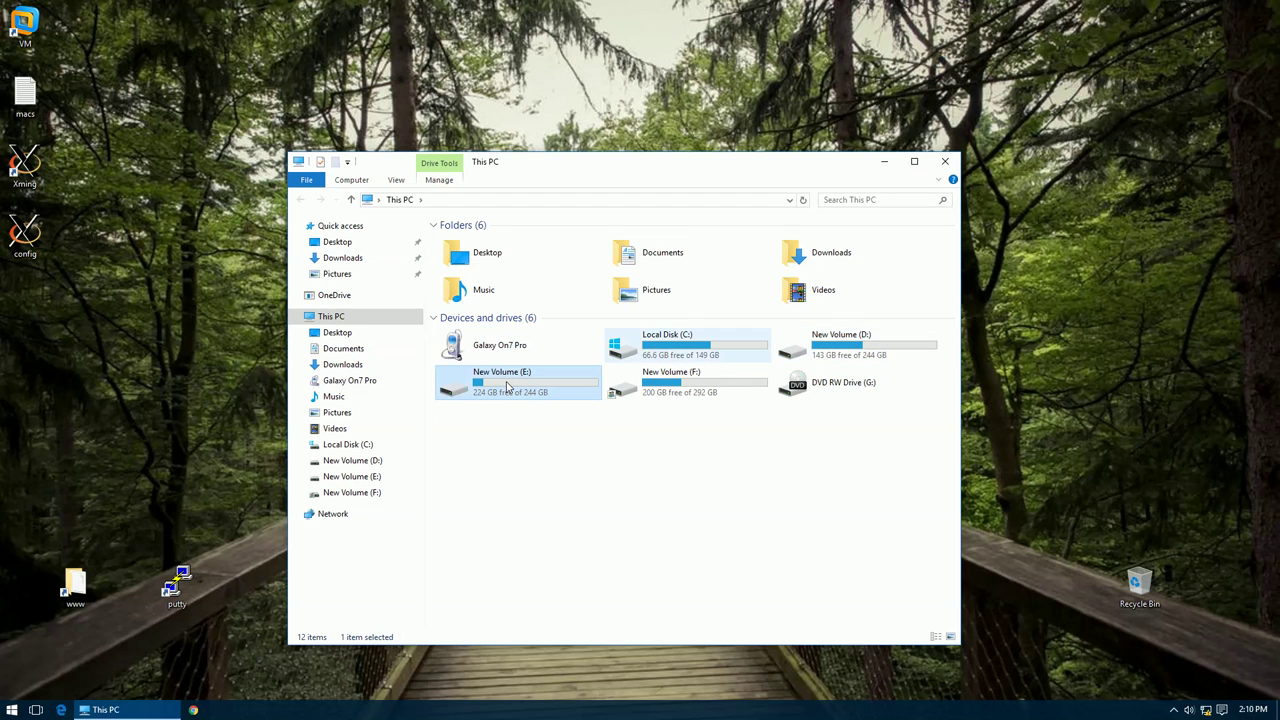
left_click(686, 353)
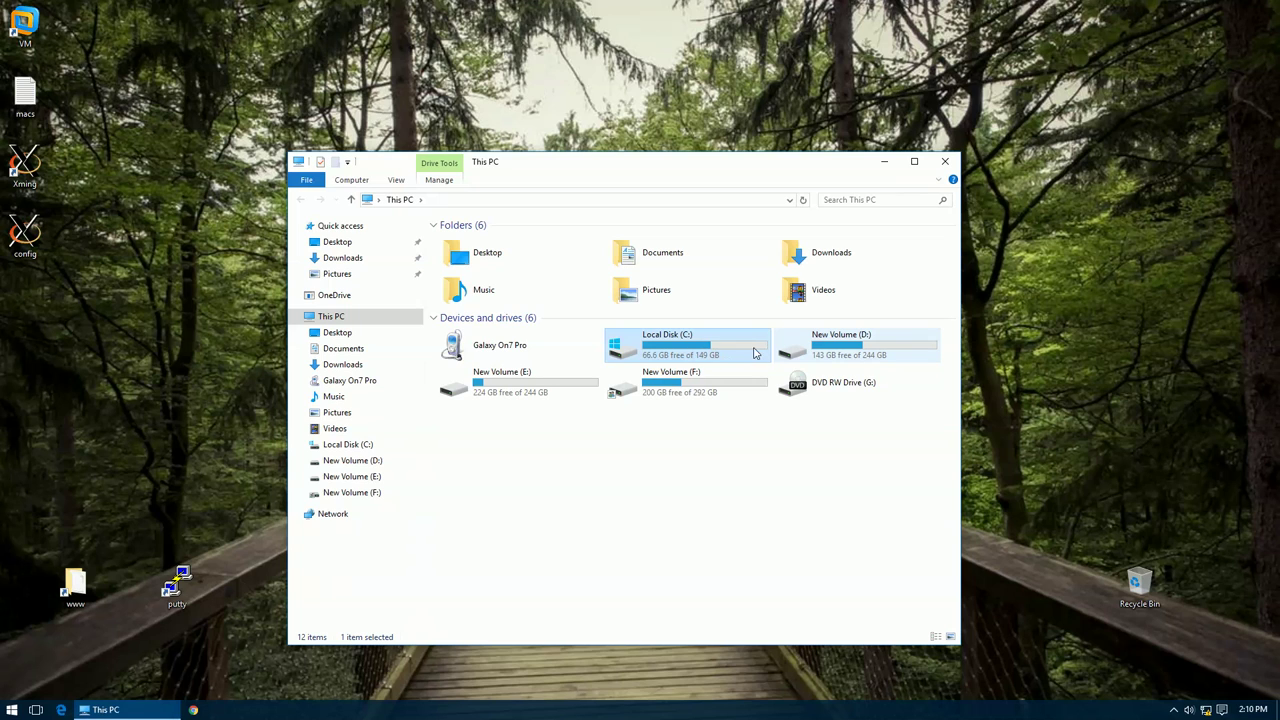
left_click(851, 352)
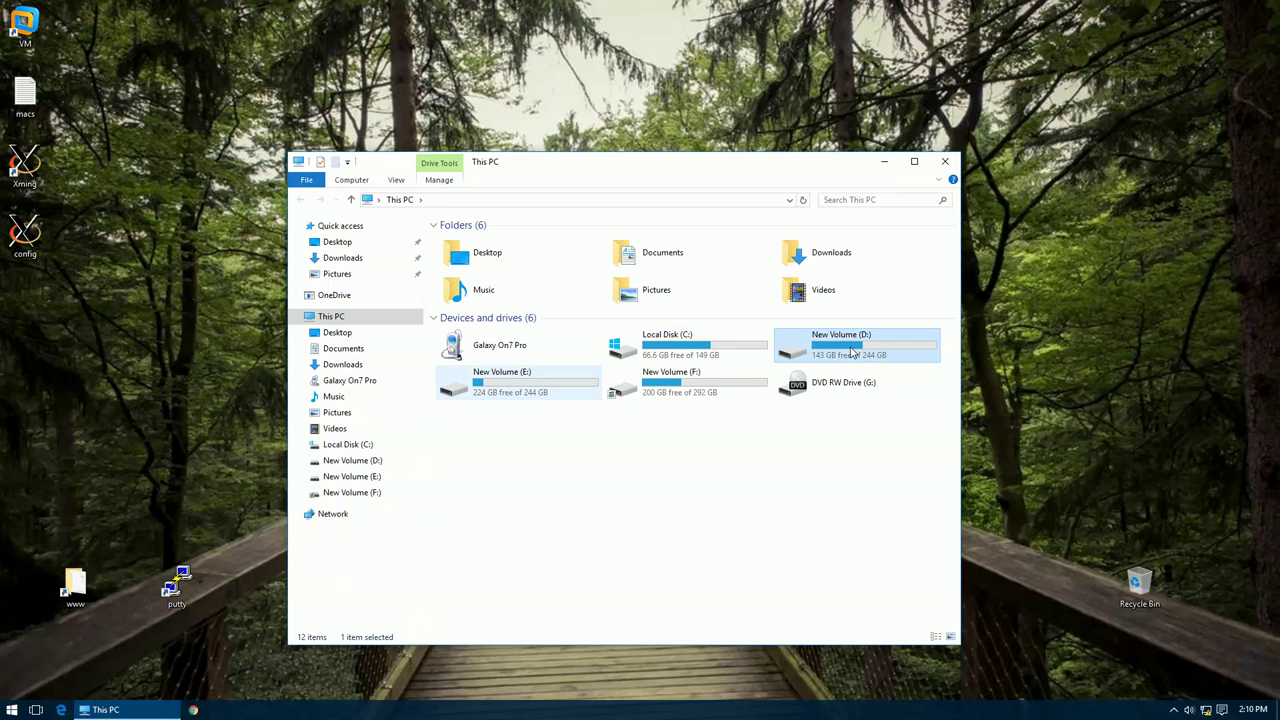
left_click(527, 398)
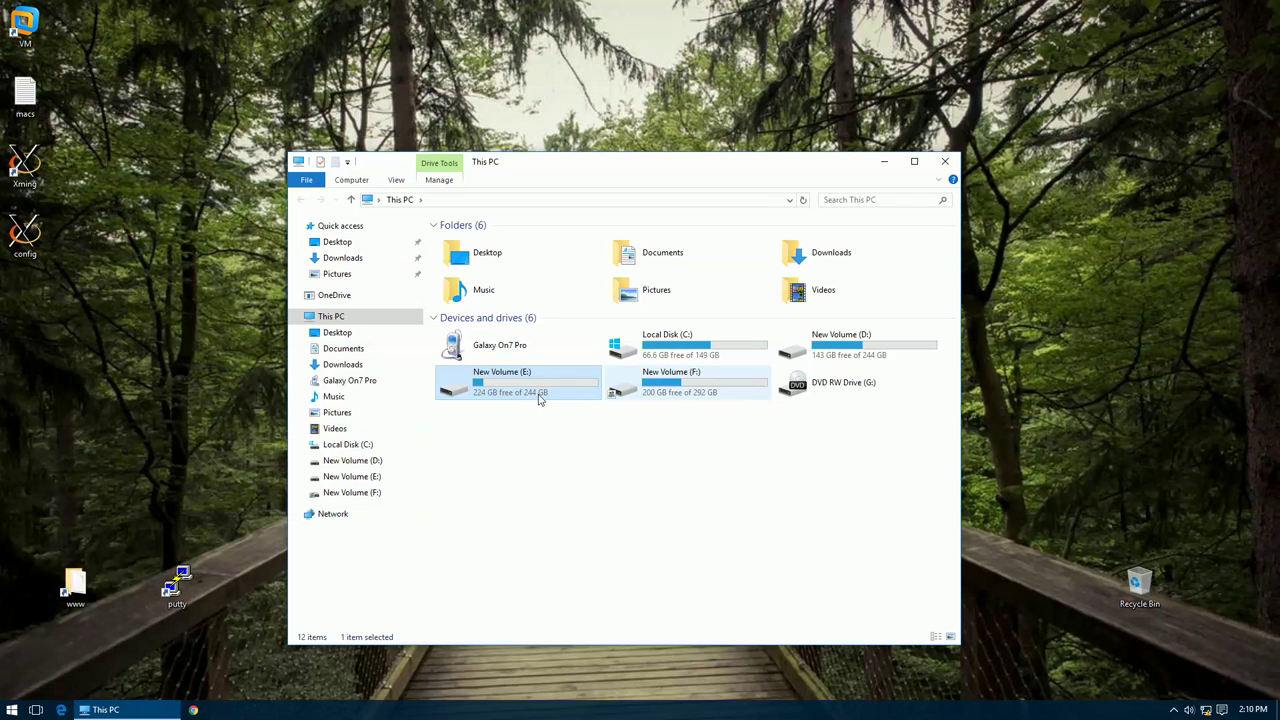
left_click(678, 388)
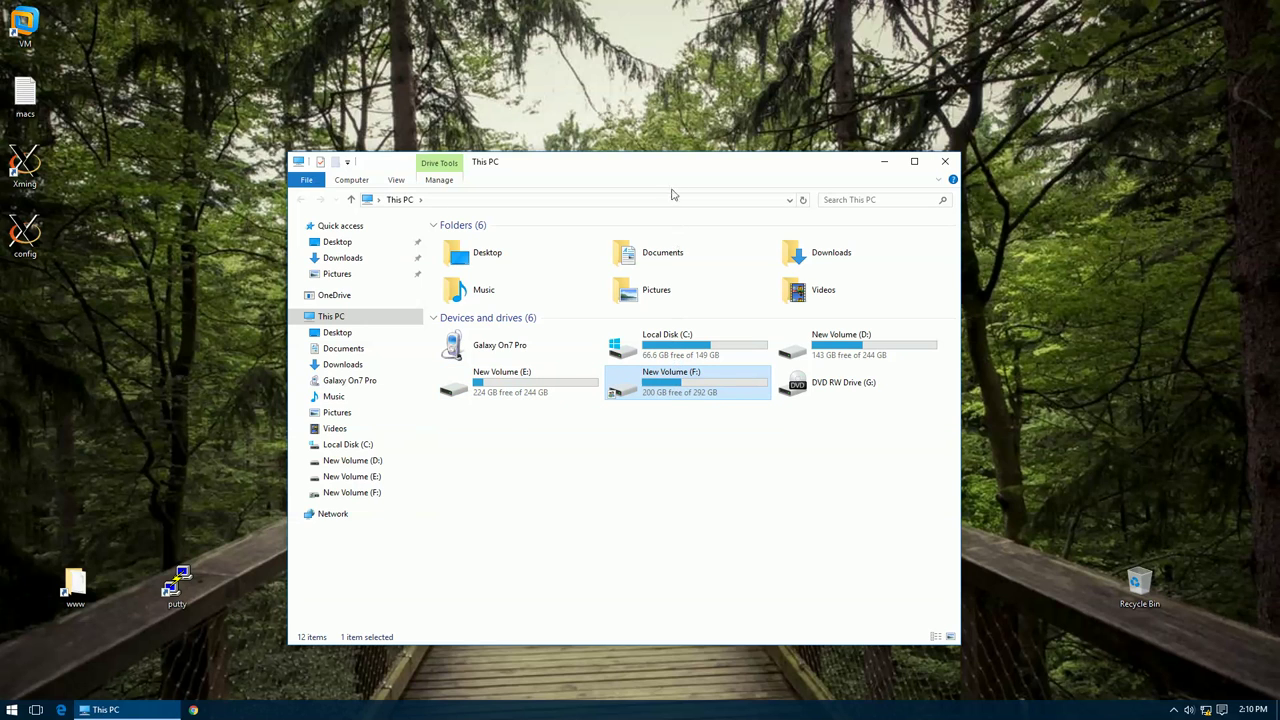
left_click_drag(671, 153, 685, 100)
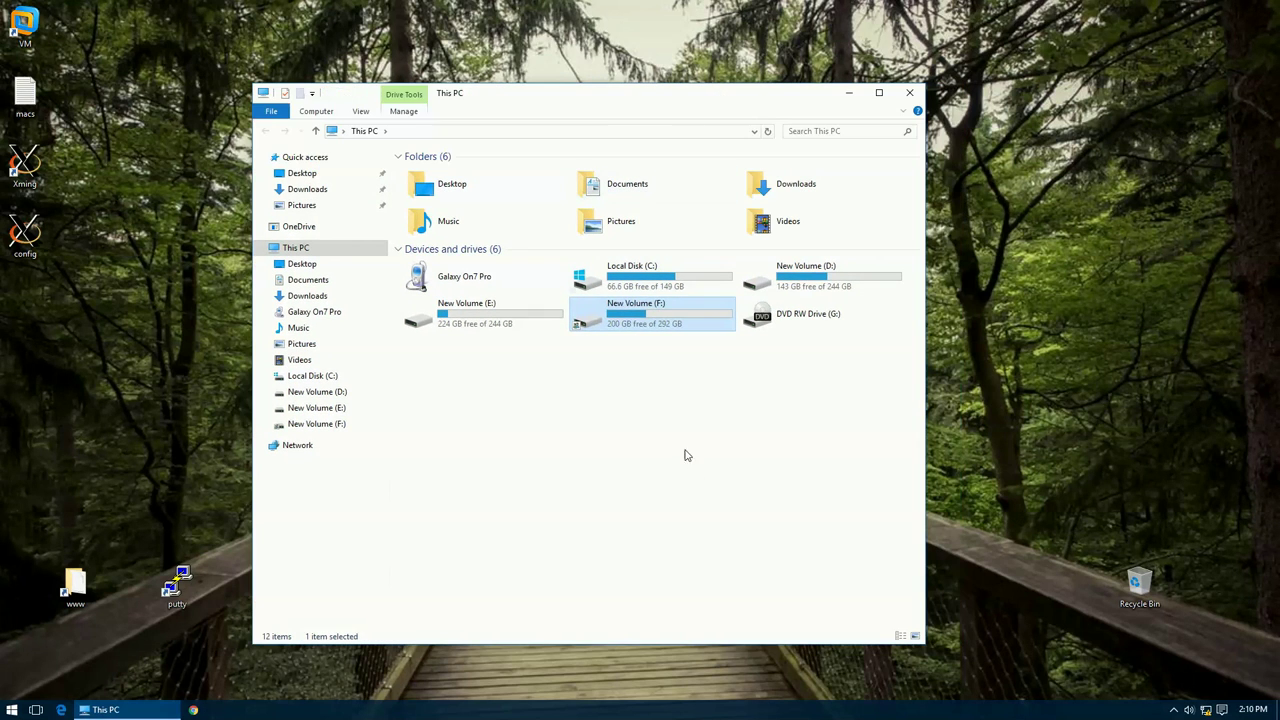
Step: Compare the storage details of Local Disk (C:) and New Volume (D:)
left_click(688, 488)
left_click(645, 275)
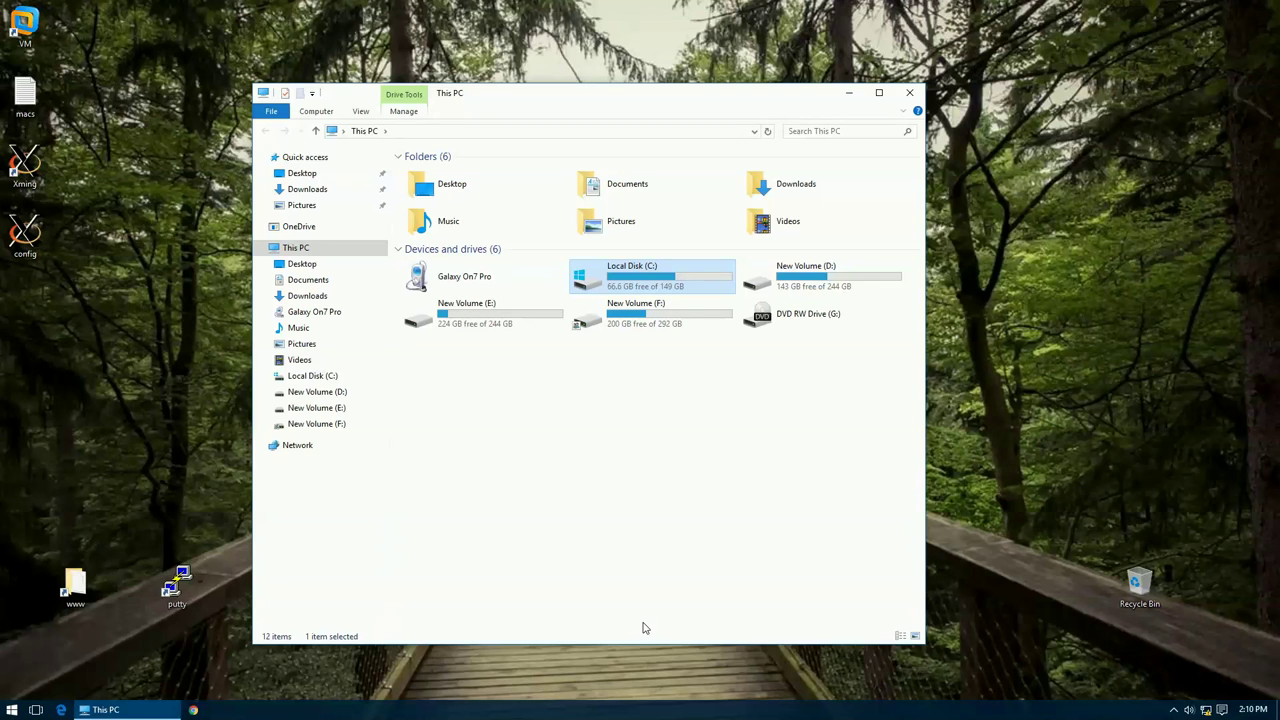
left_click(681, 494)
left_click(643, 278)
left_click(858, 280)
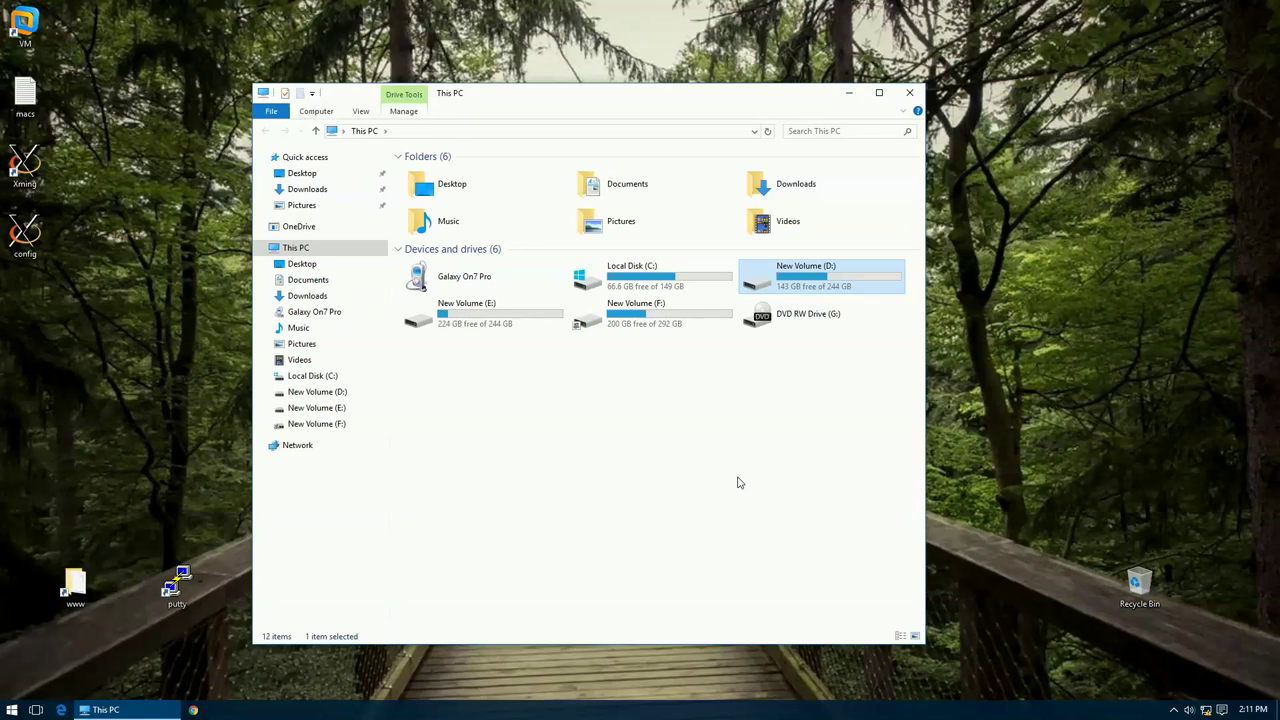
left_click(738, 483)
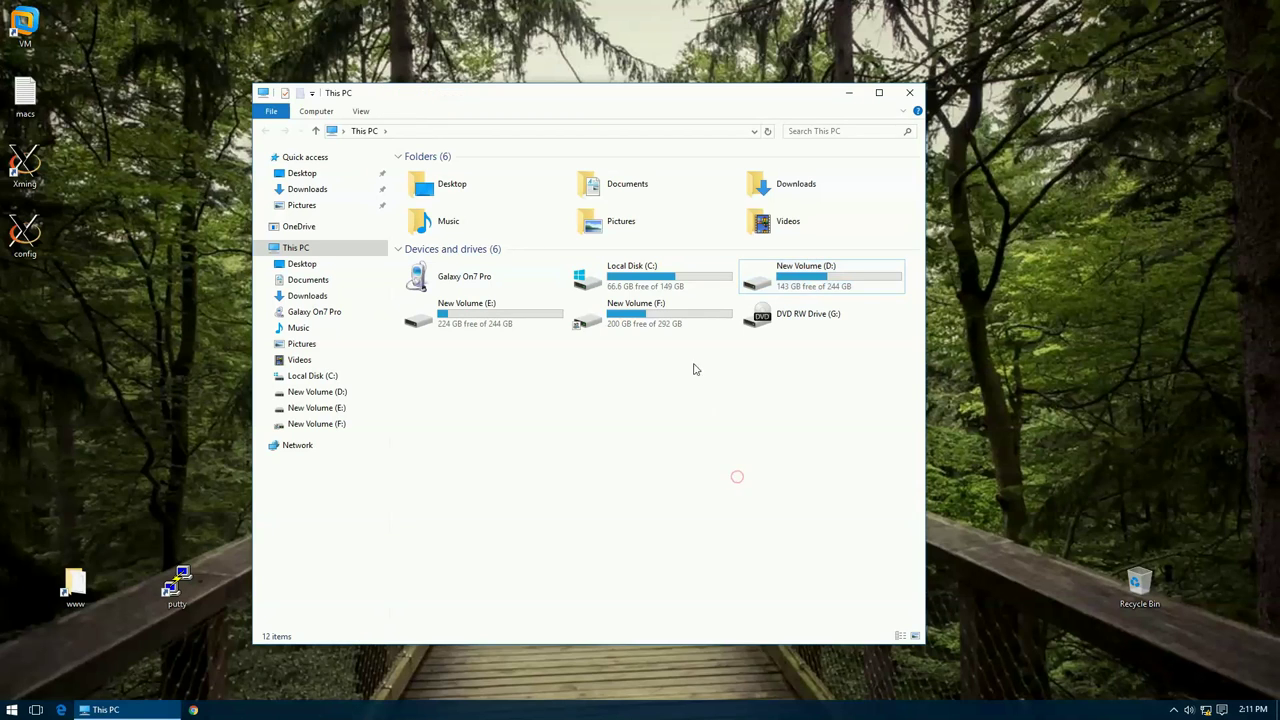
left_click(660, 268)
left_click(652, 338)
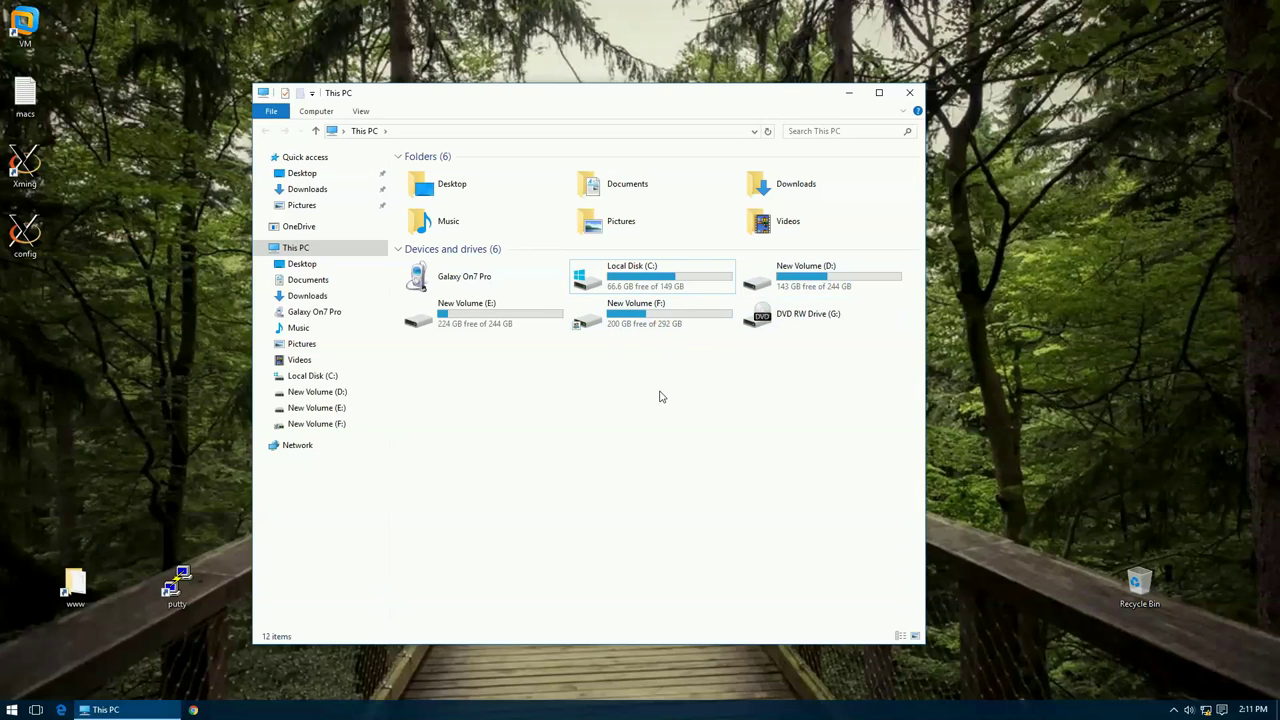
Step: Go through the volumes C:, D:, E: and F: one by one to review how the disk is partitioned
left_click(670, 289)
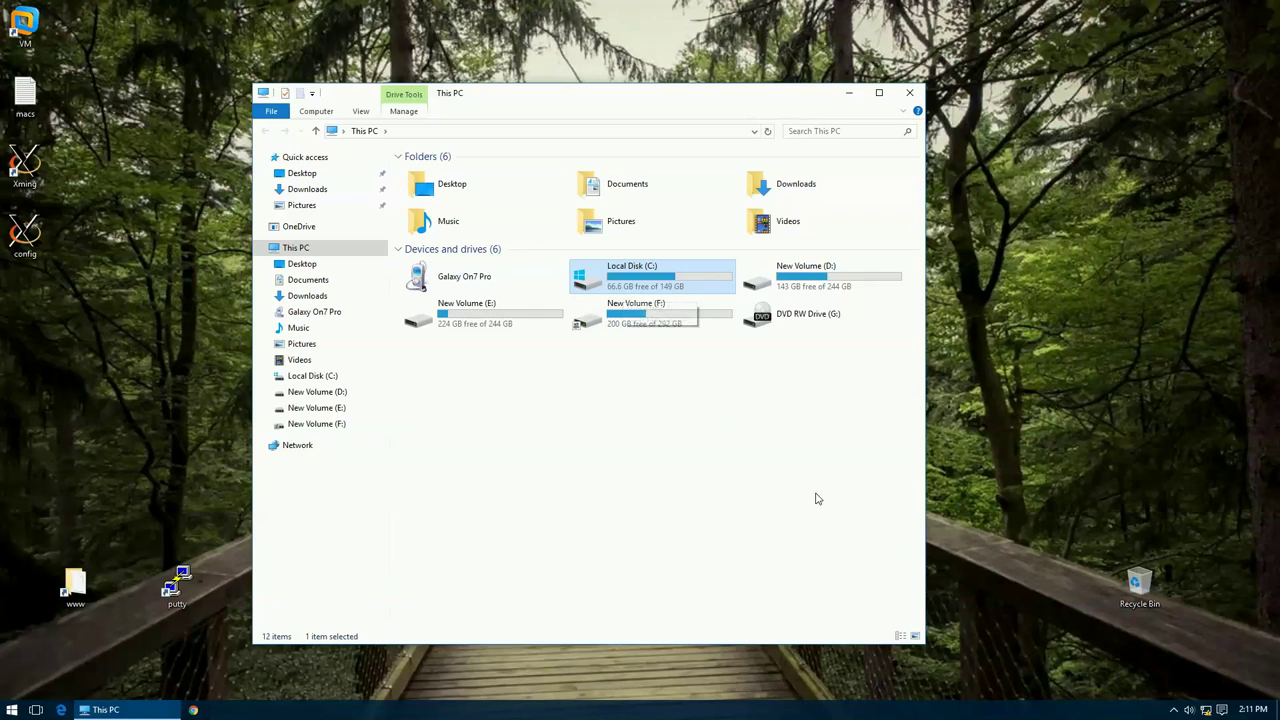
left_click(848, 287)
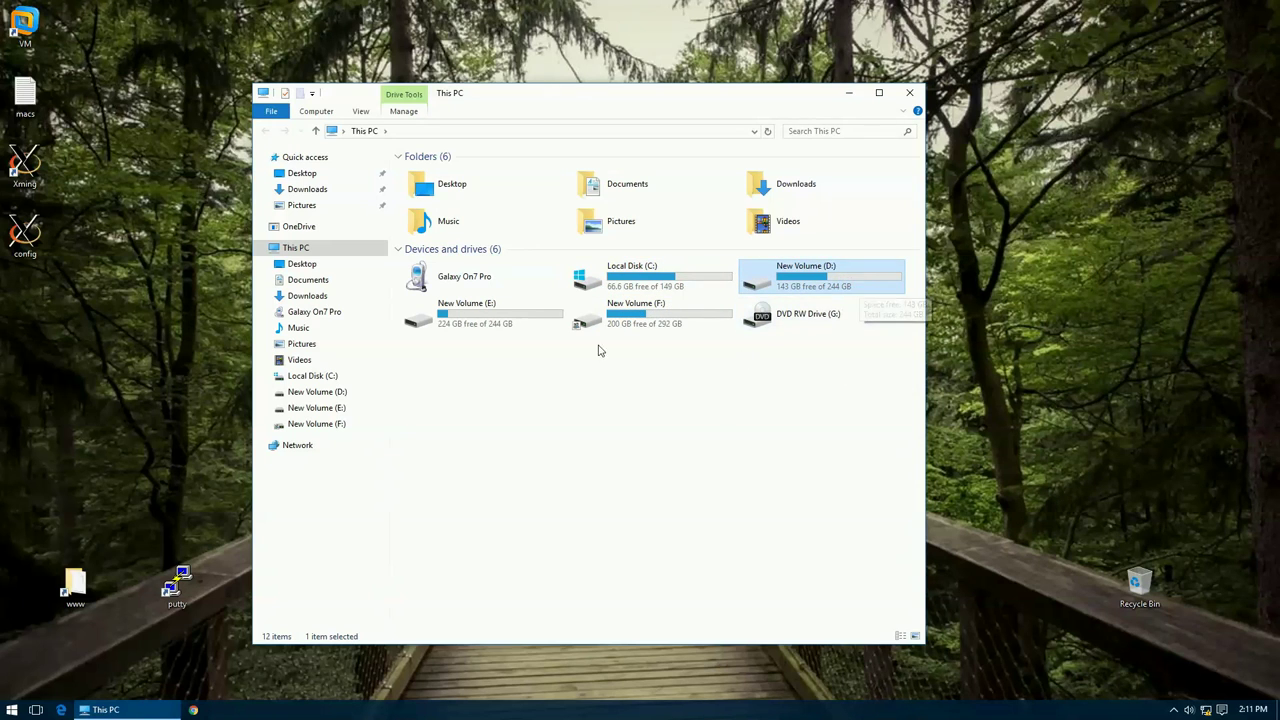
left_click(494, 325)
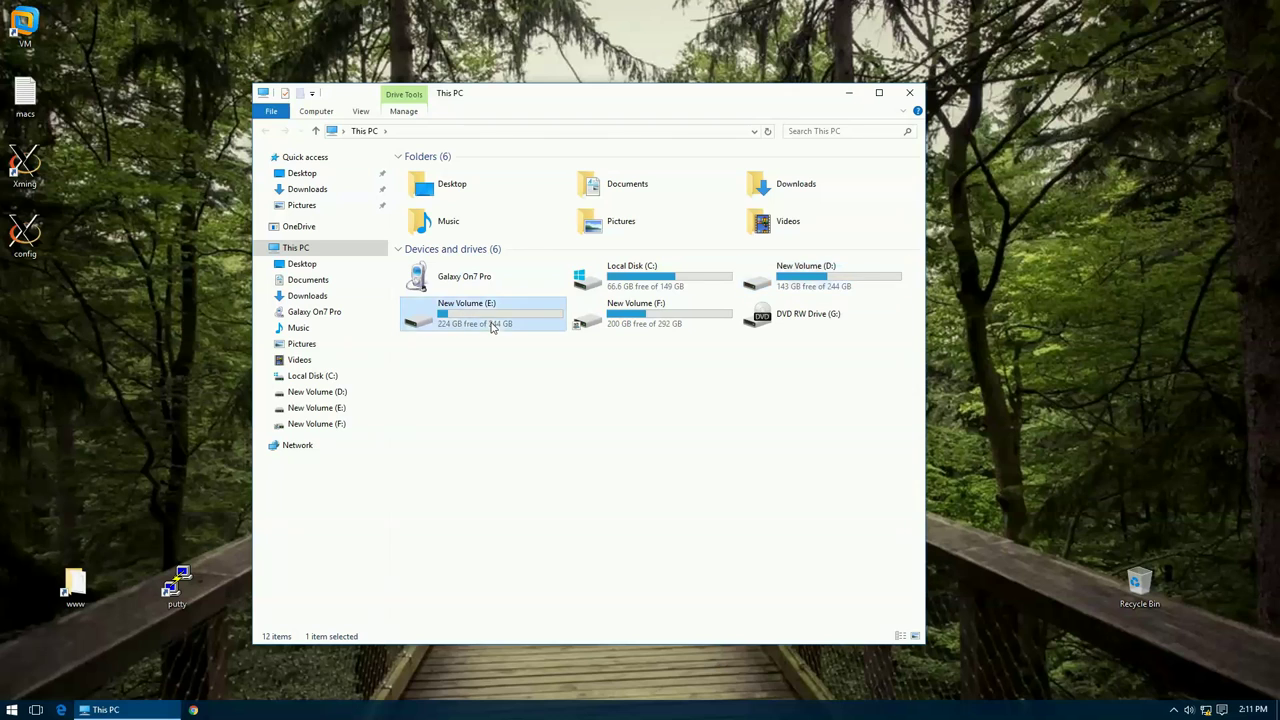
left_click(685, 330)
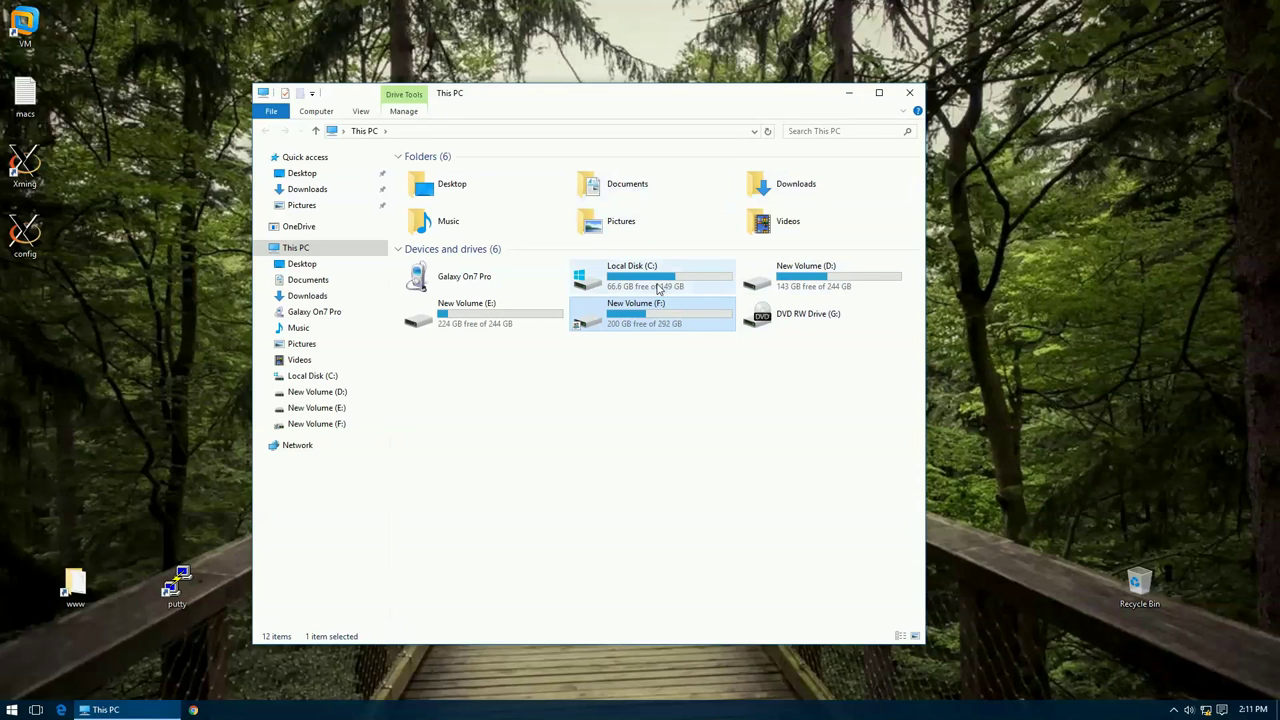
mouse_move(658, 292)
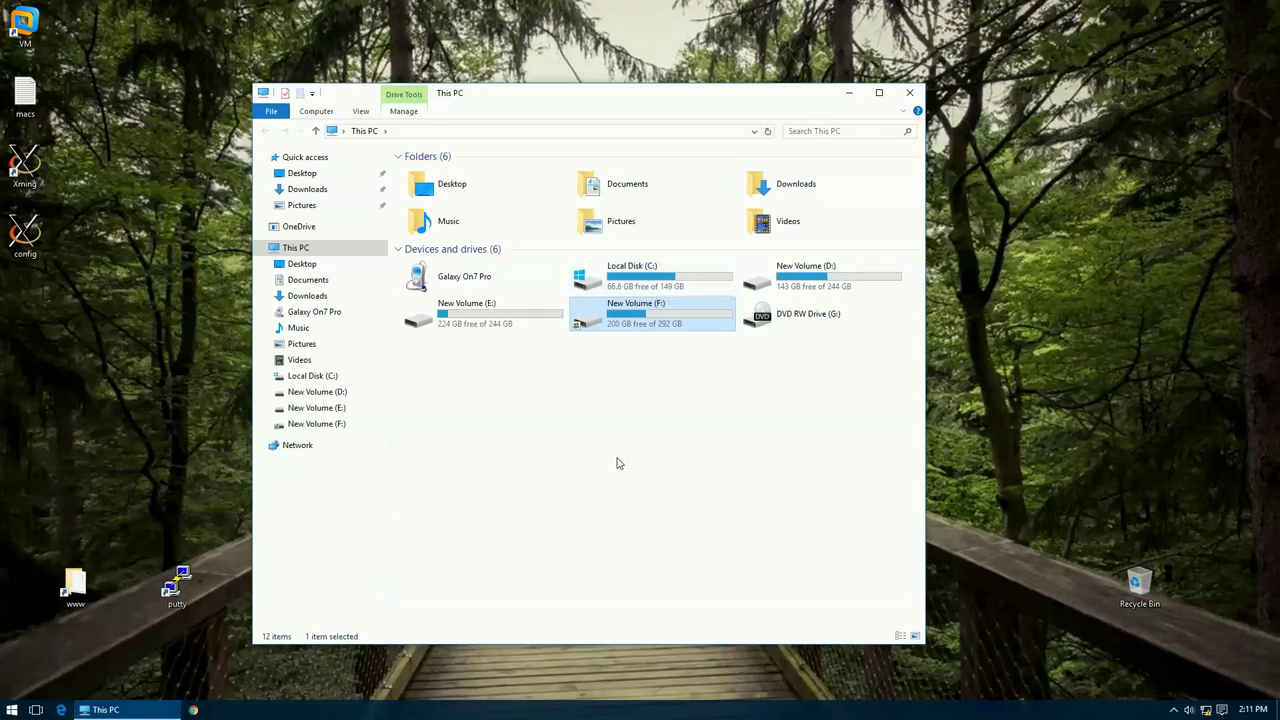
Step: Go through drives C:, D:, E:, F: and the DVD RW Drive (G:) one by one in This PC
left_click(700, 280)
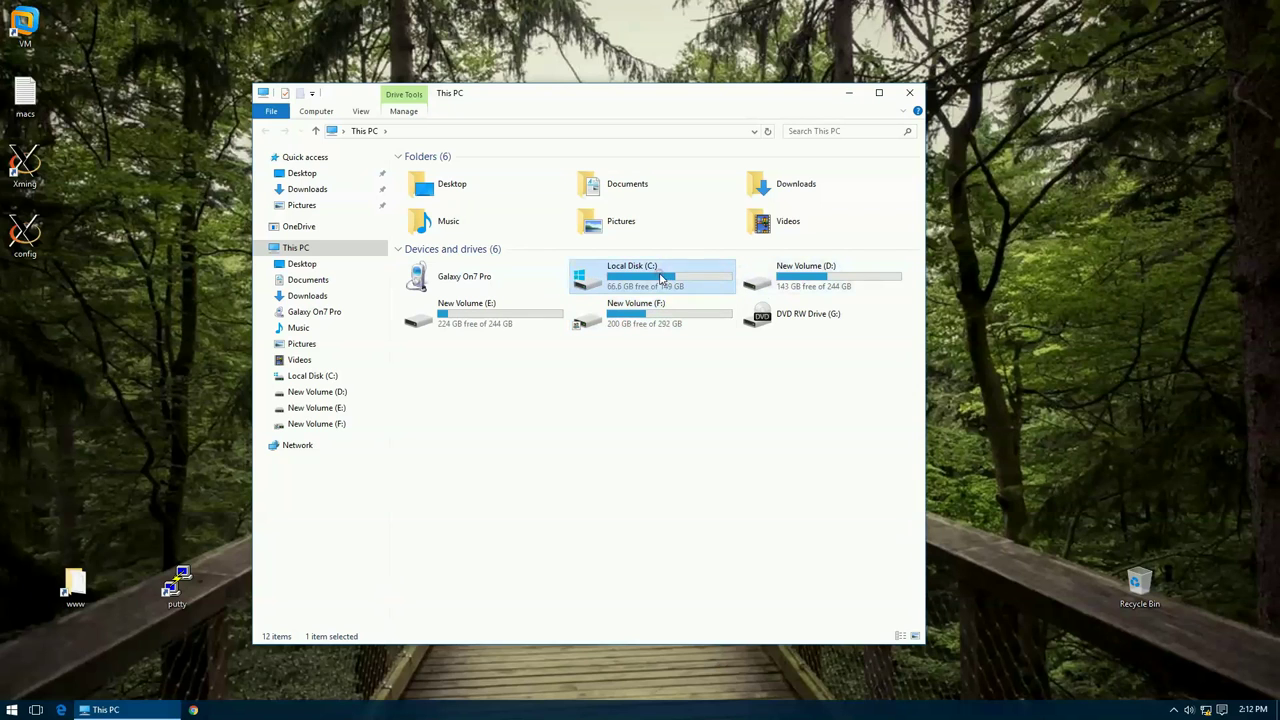
left_click(830, 276)
left_click(494, 331)
left_click(640, 316)
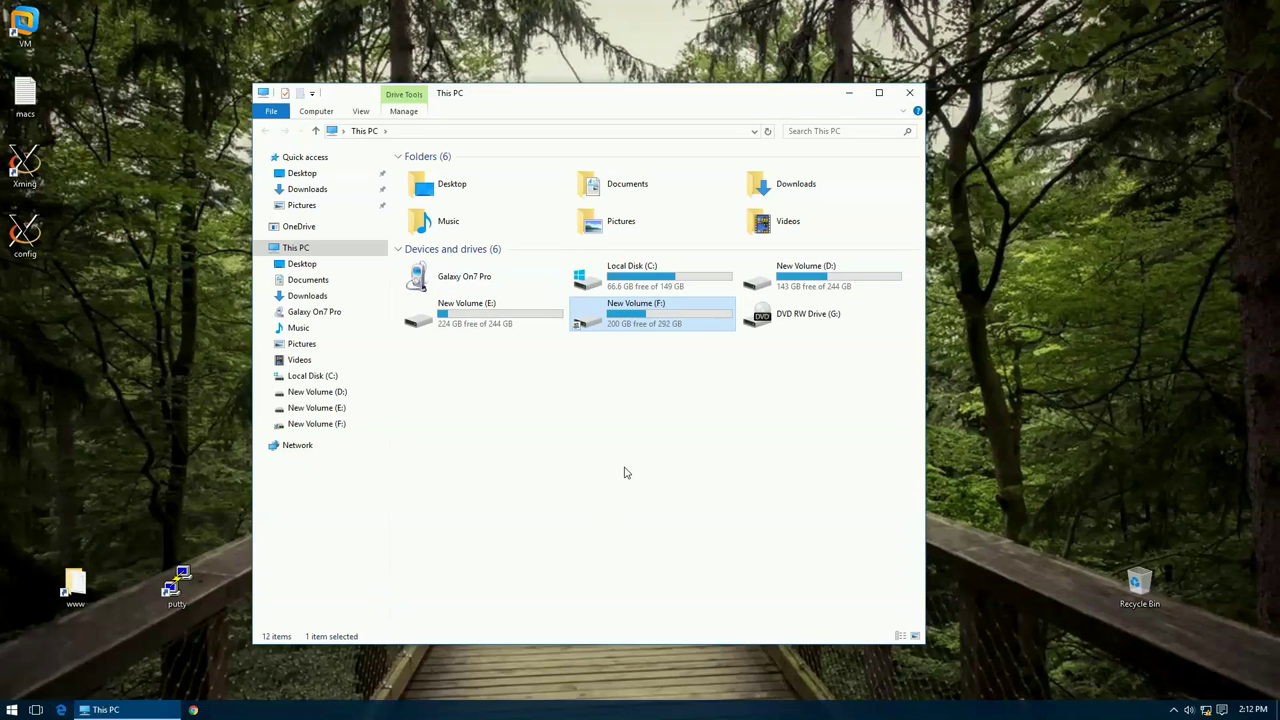
left_click(811, 322)
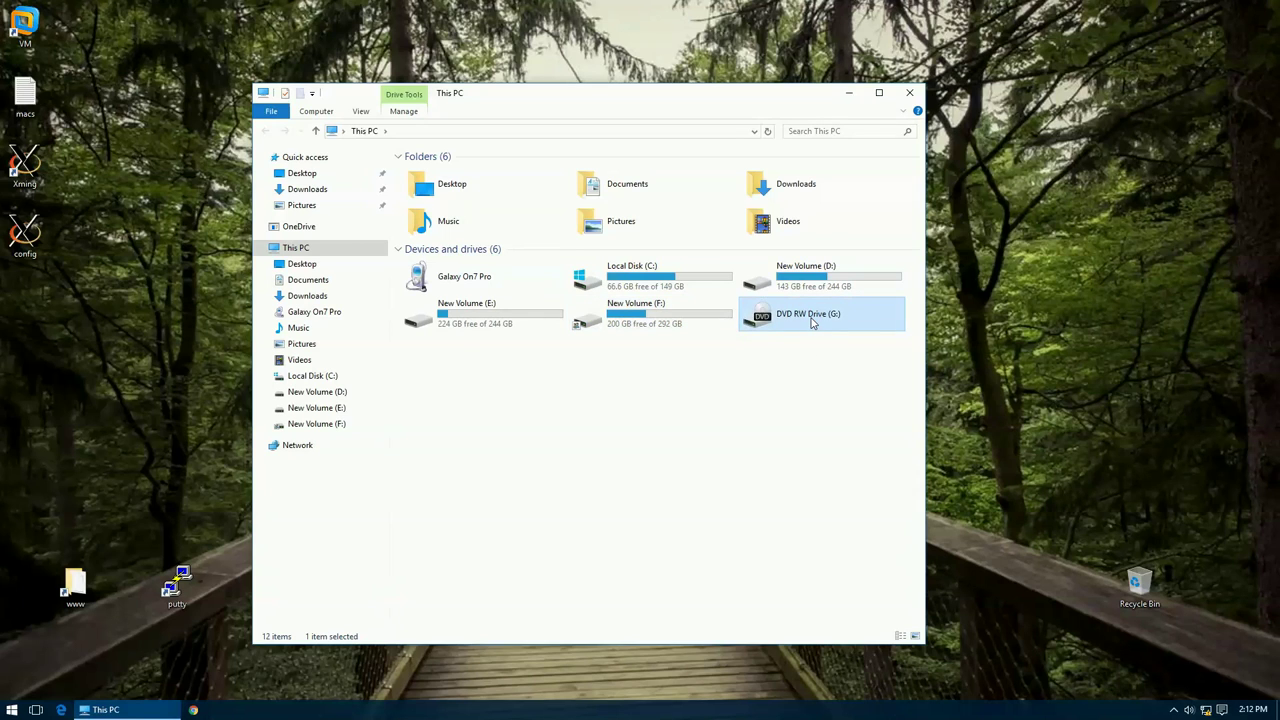
left_click(670, 468)
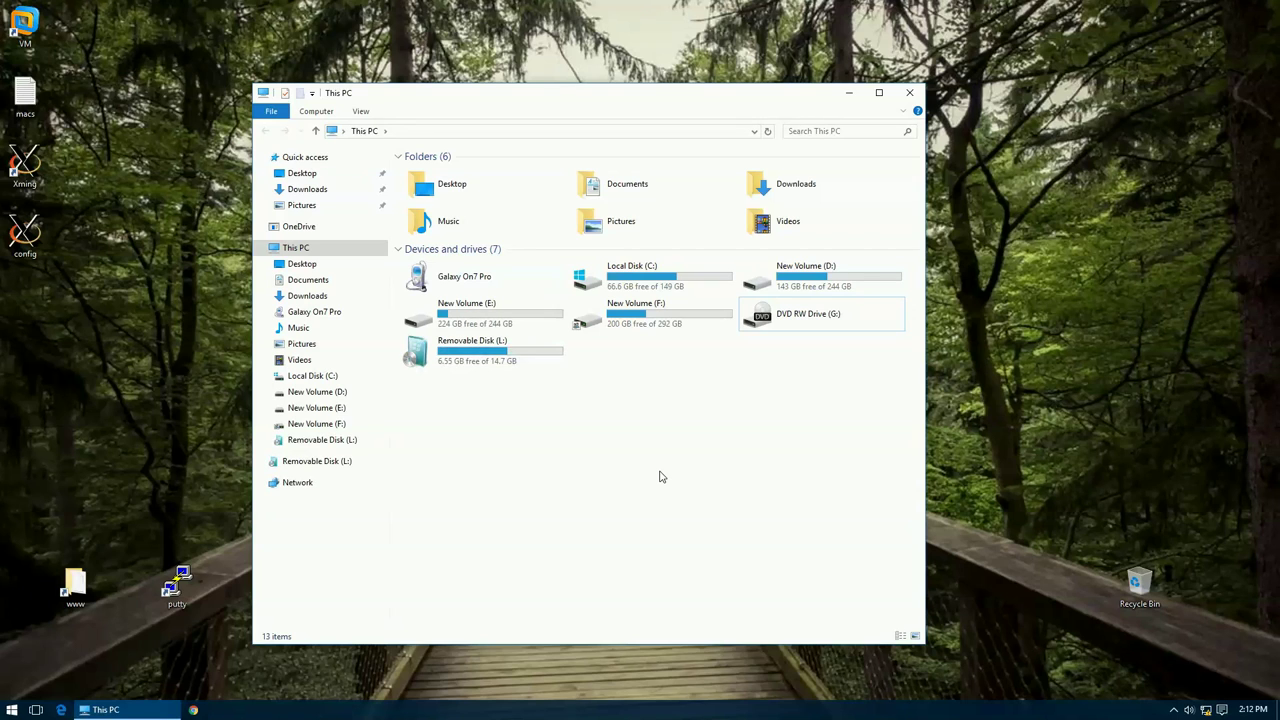
Step: Check the free space and total size of Removable Disk (L:) in This PC
left_click(495, 345)
left_click(598, 546)
key("space")
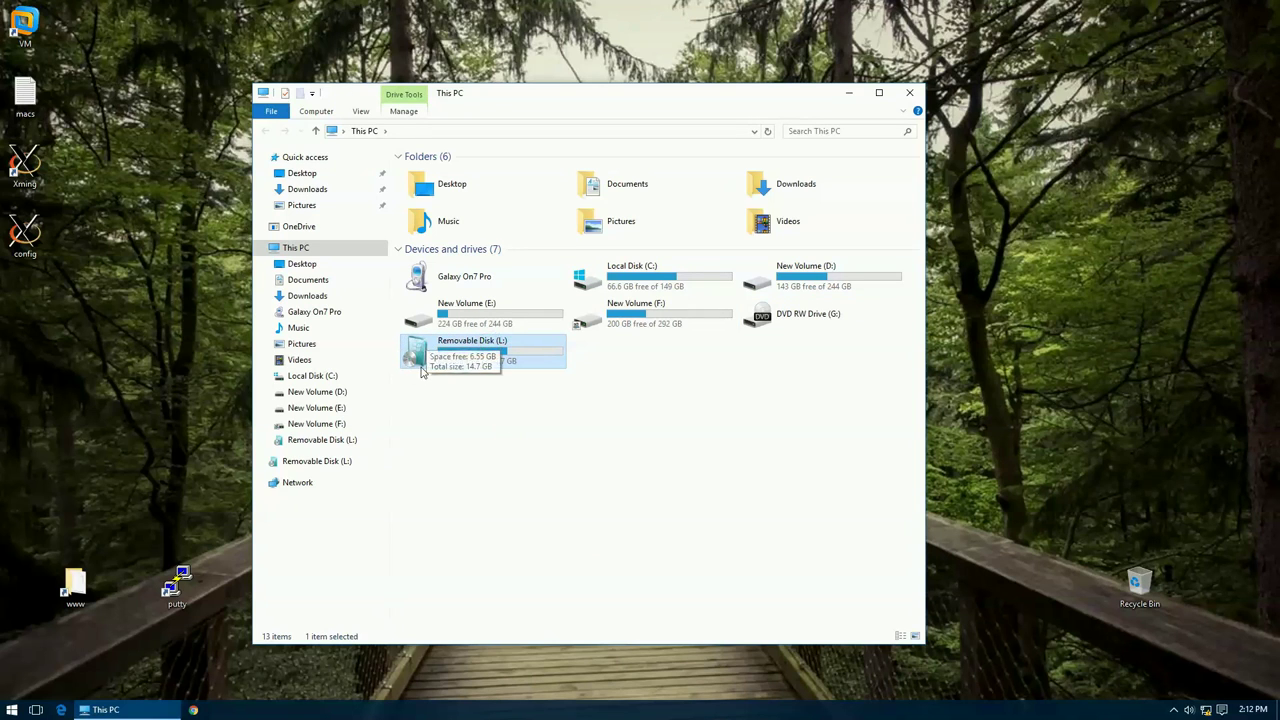
left_click(513, 448)
key("space")
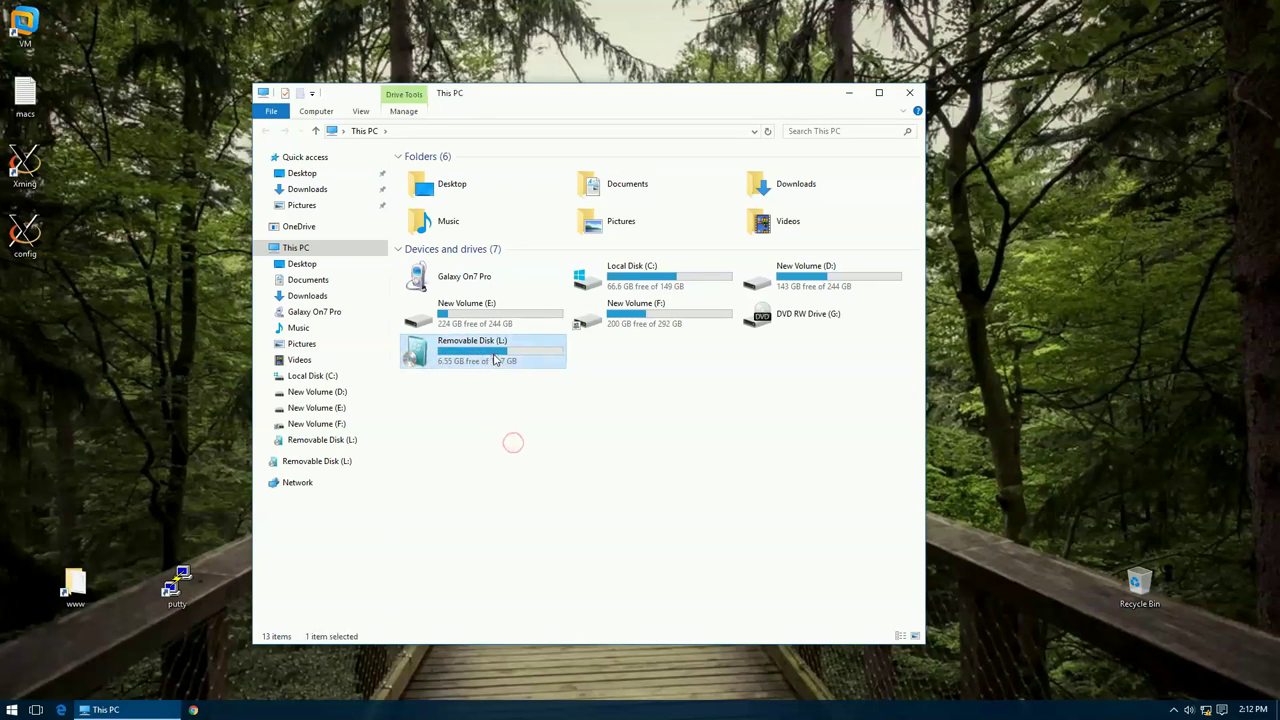
left_click(531, 477)
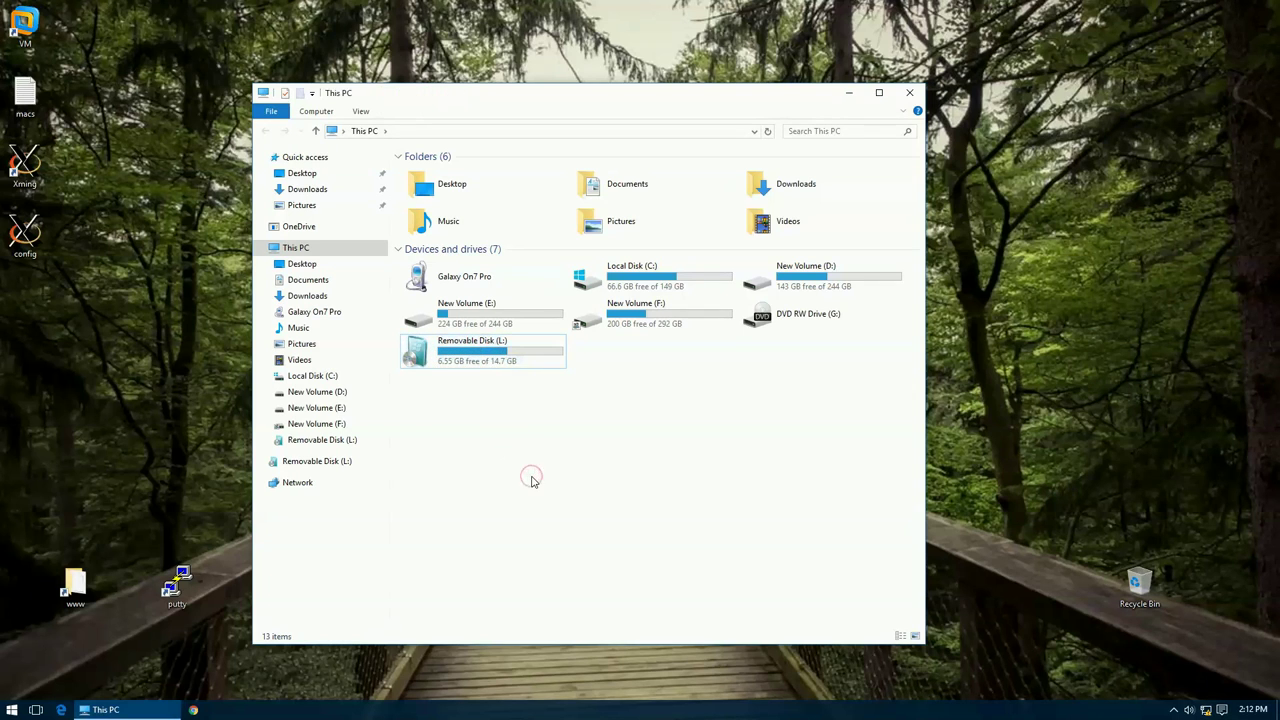
Step: Open Removable Disk (L:) to view its files and folders, and return to This PC
double_click(490, 358)
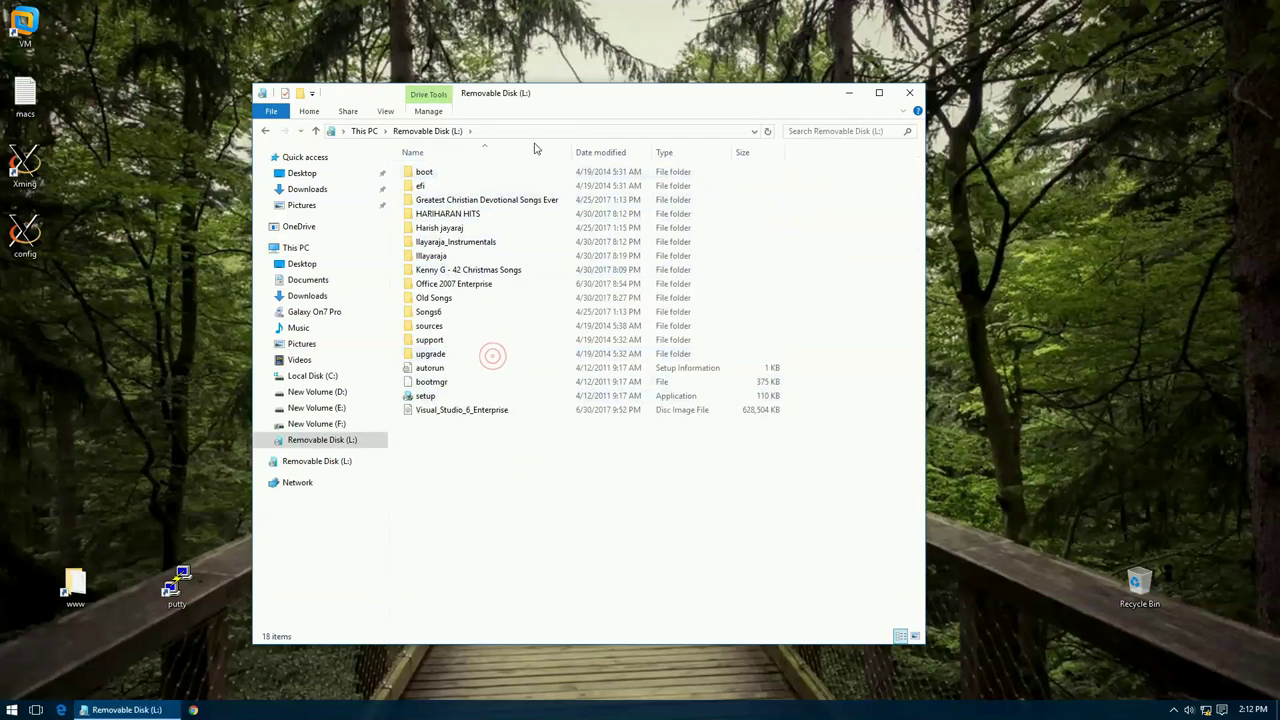
left_click(432, 298)
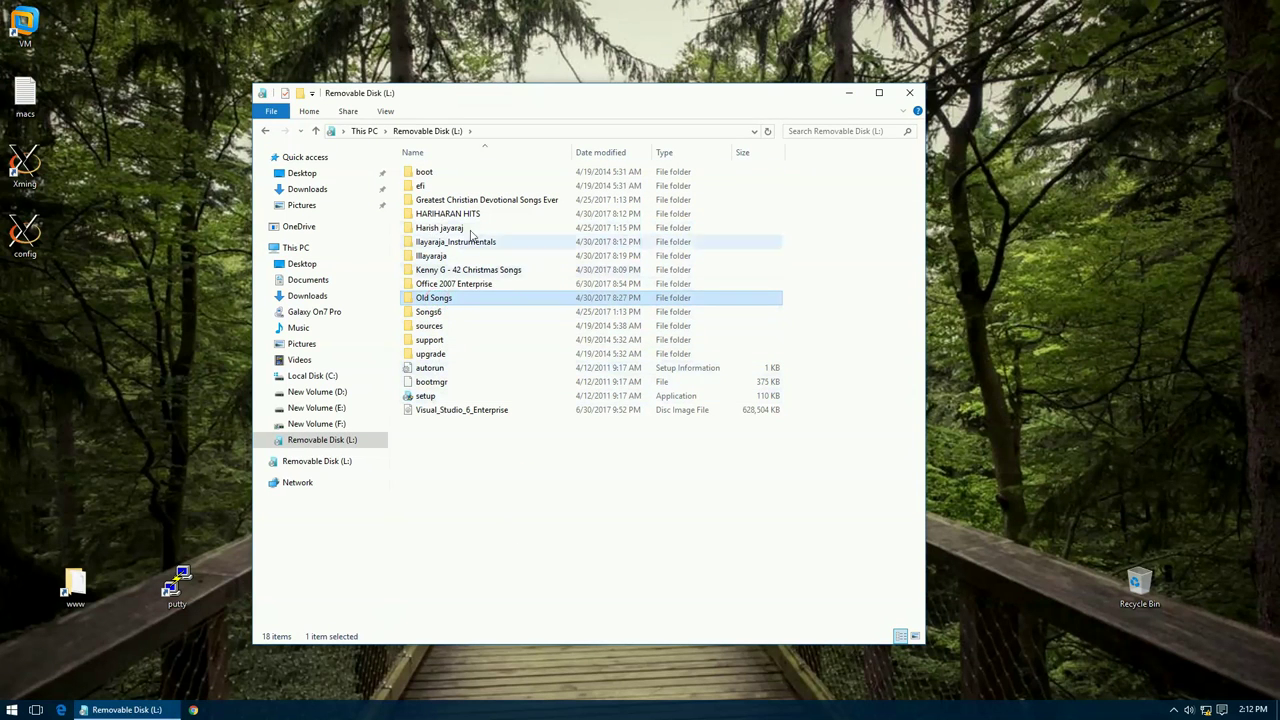
left_click(364, 131)
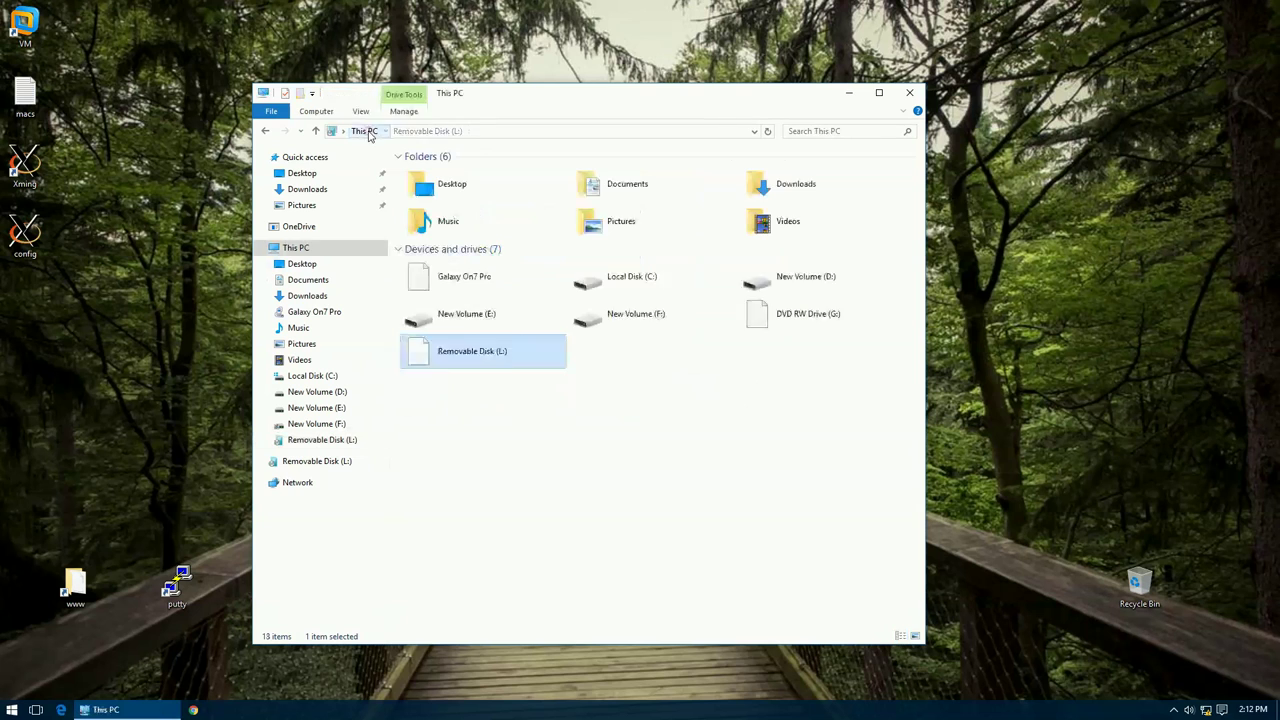
left_click(652, 494)
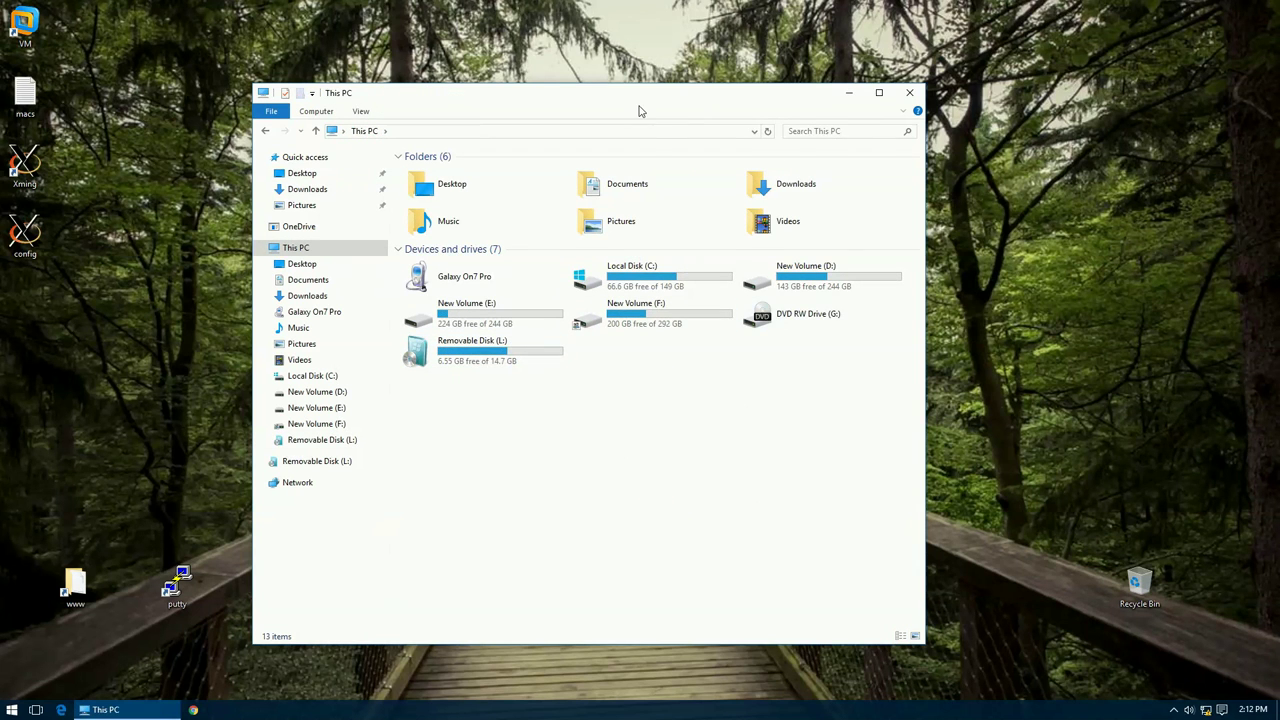
Step: Shift the This PC window slightly and review Local Disk (C:) and New Volume (D:)
left_click_drag(640, 111, 627, 108)
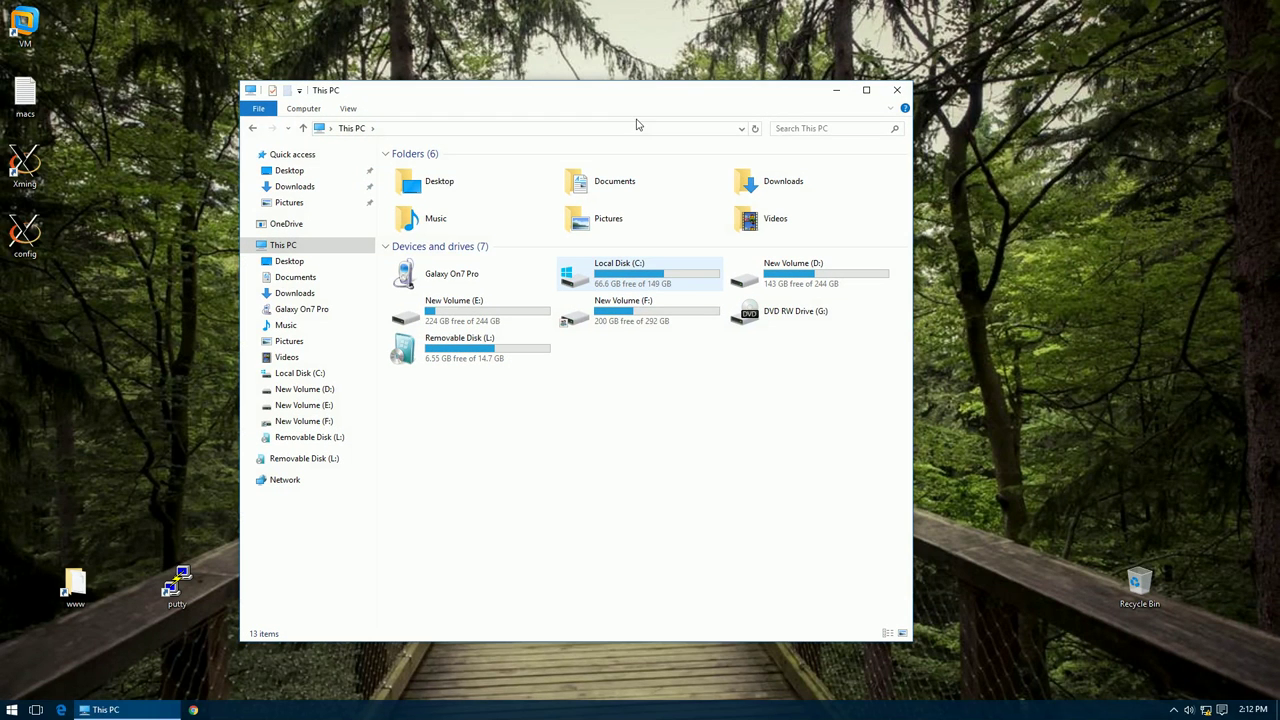
left_click(650, 285)
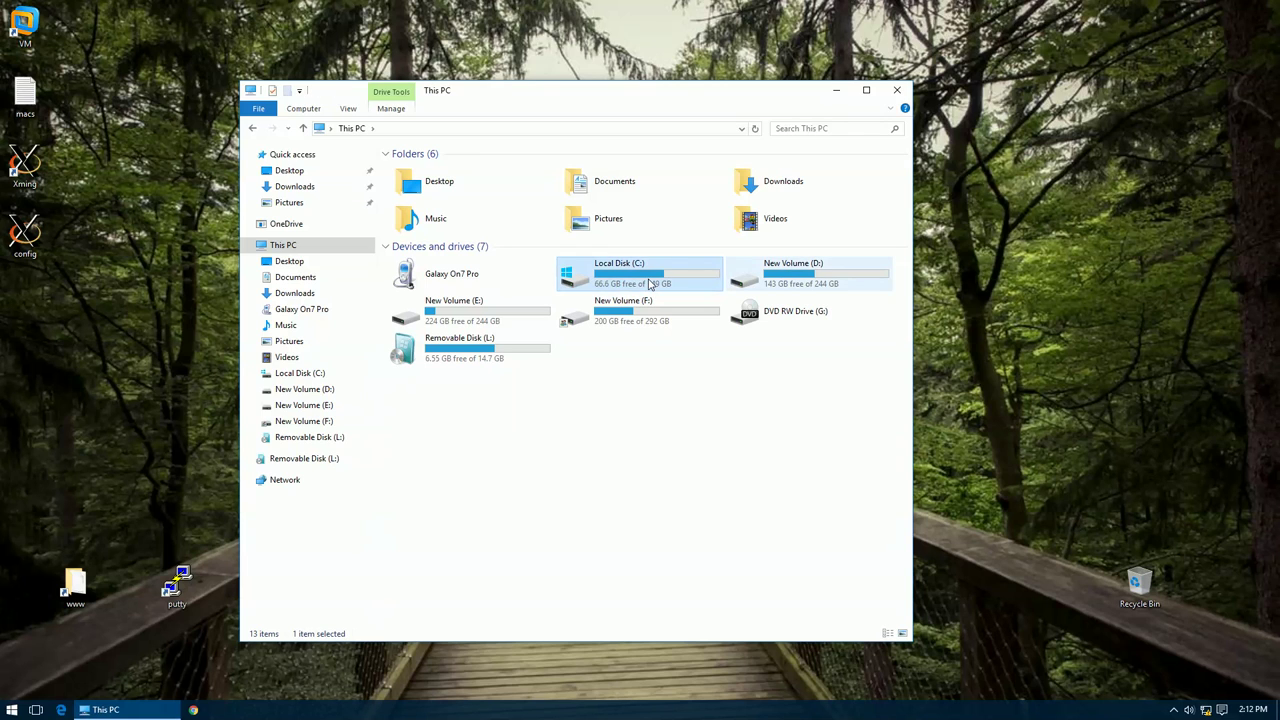
left_click(818, 273)
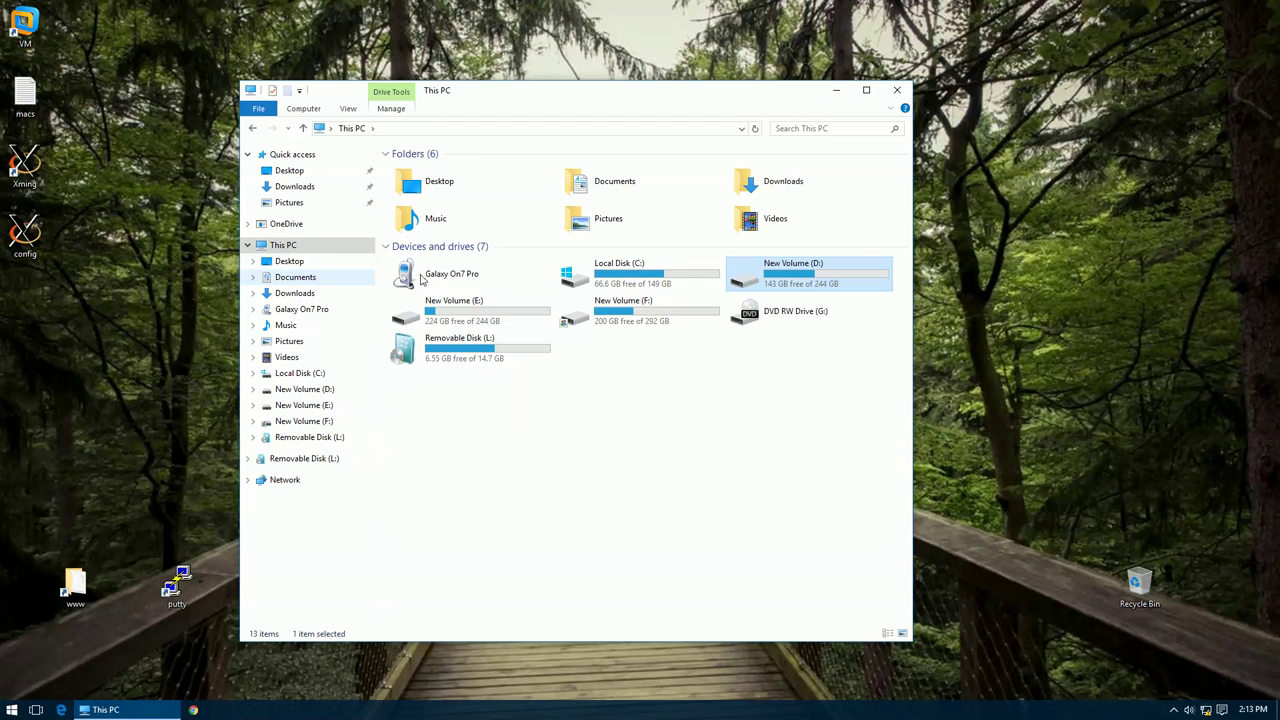
Step: Browse Documents, Downloads, Galaxy On7 Pro, Music, Pictures, Videos and Desktop in turn to see what each location contains
left_click(296, 280)
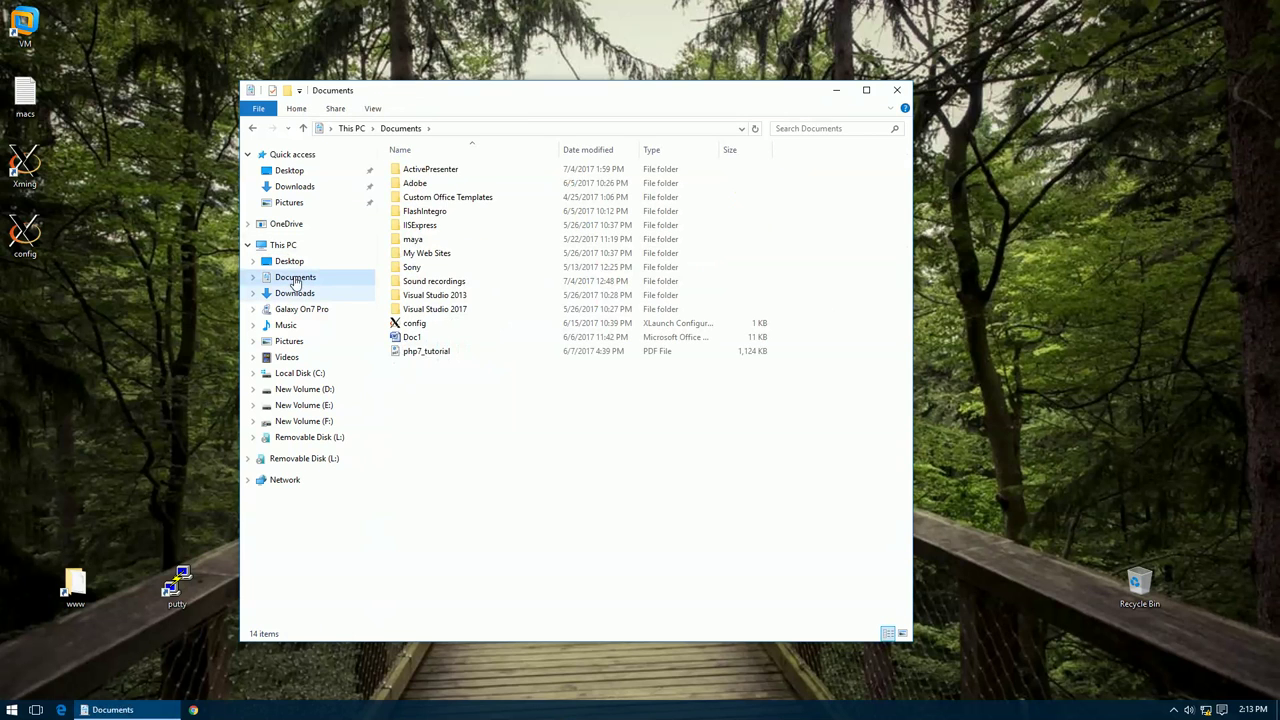
left_click(295, 294)
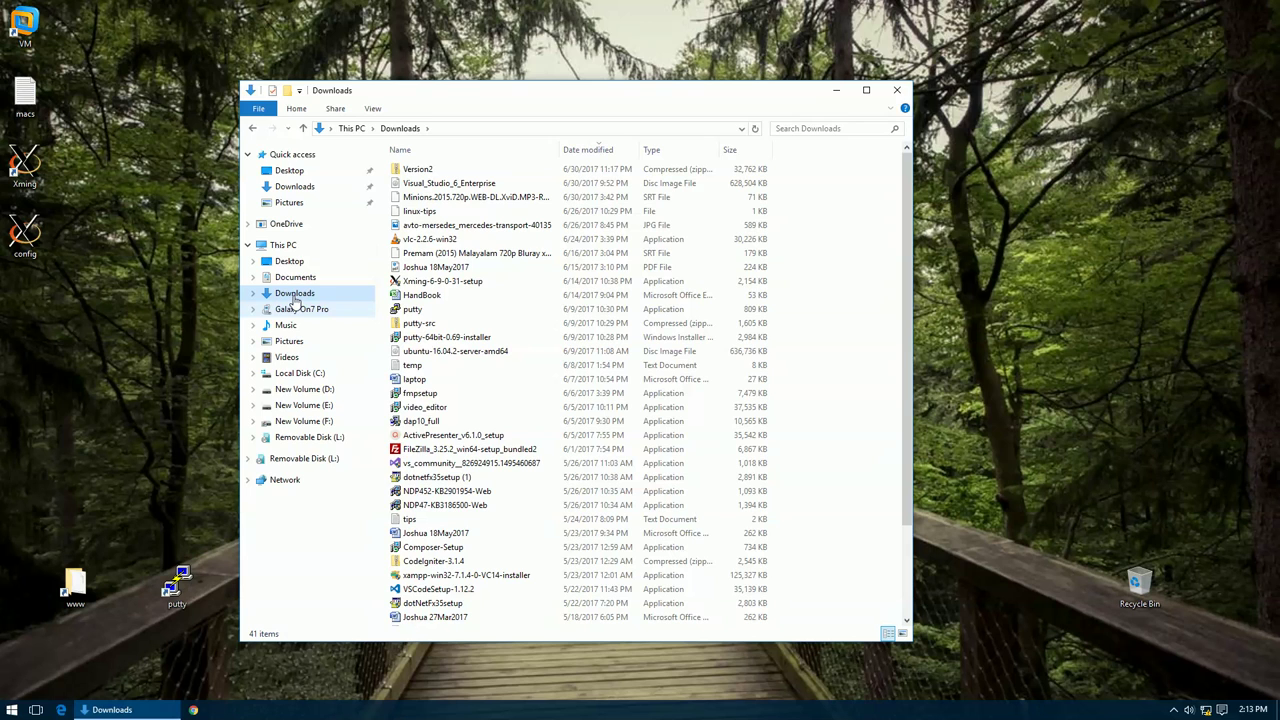
left_click(303, 313)
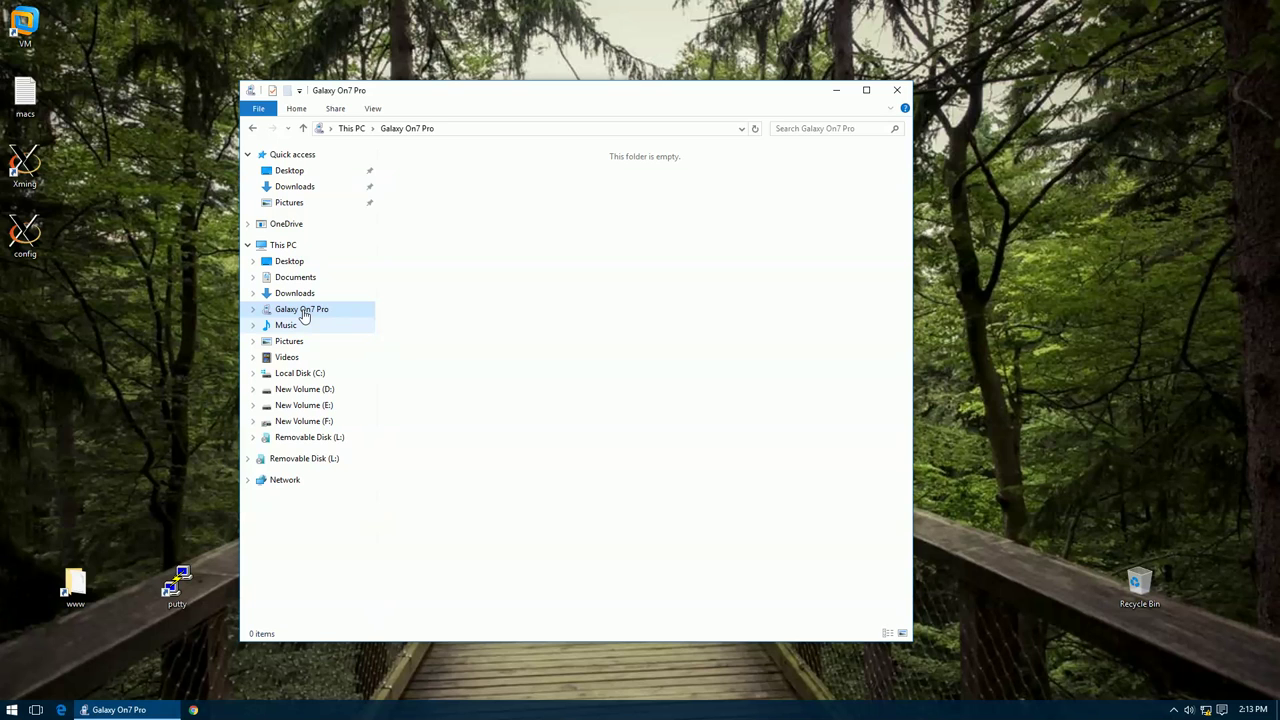
left_click(287, 329)
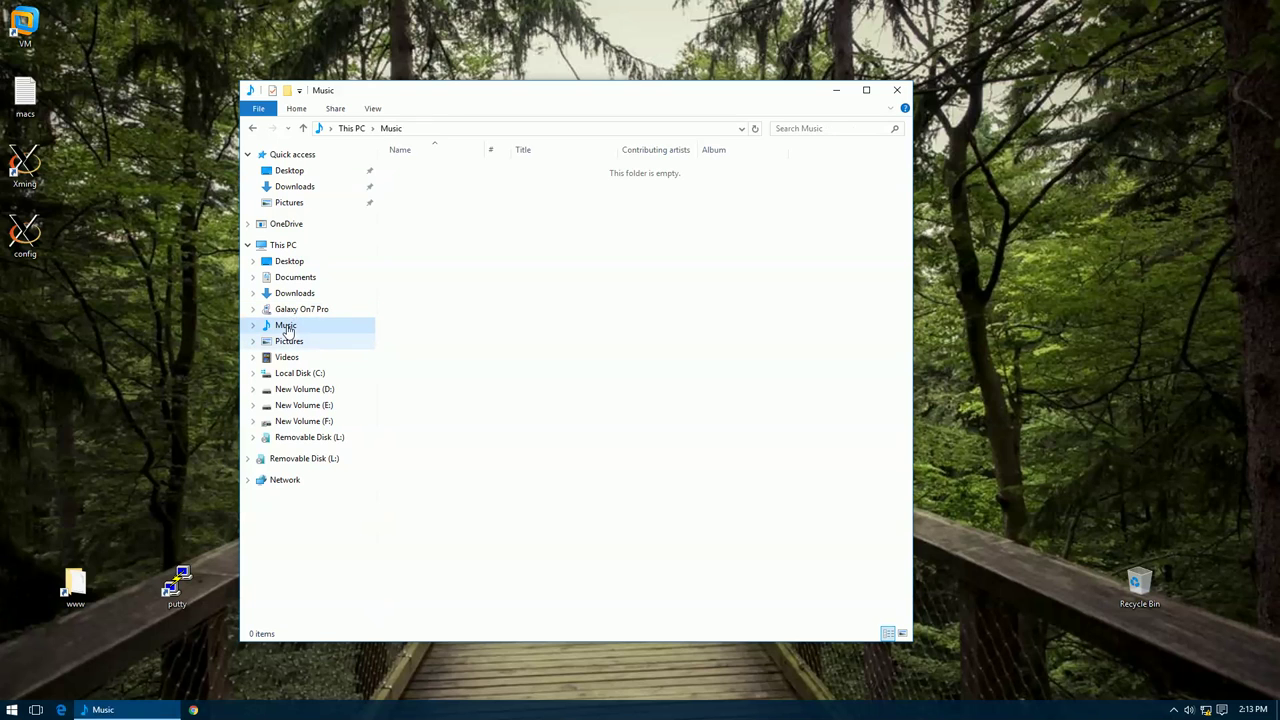
left_click(292, 345)
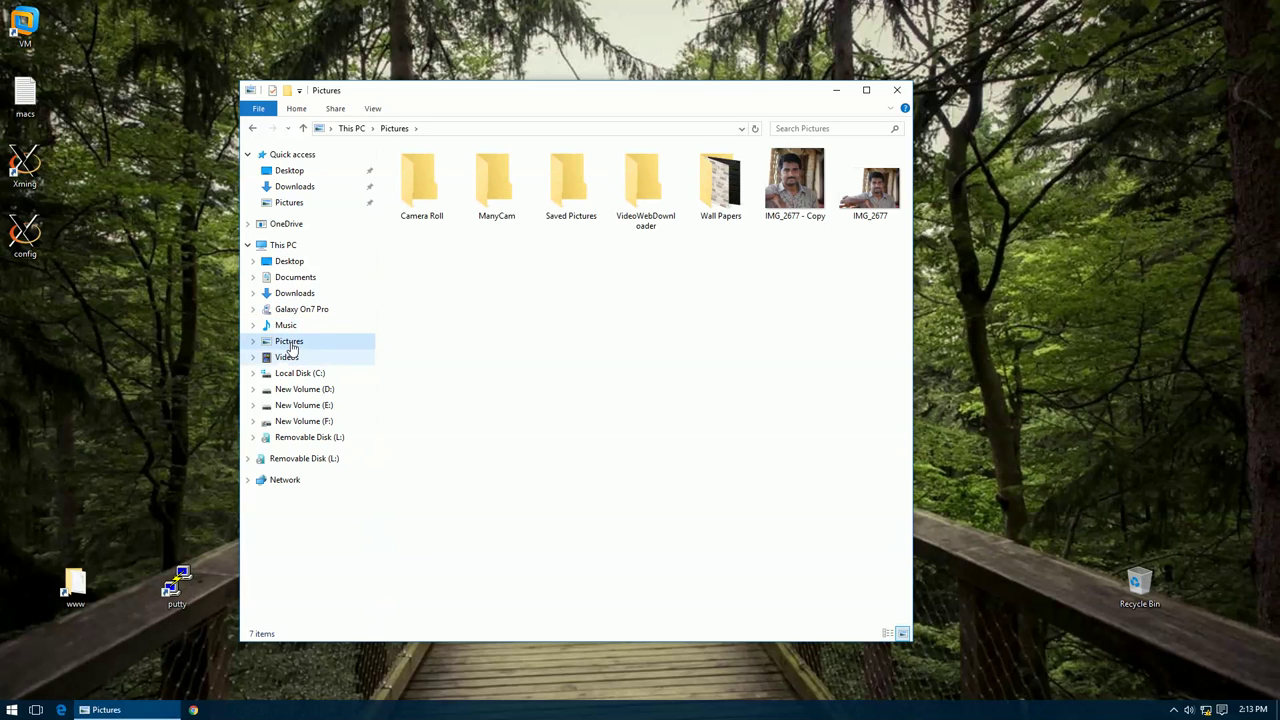
left_click(287, 357)
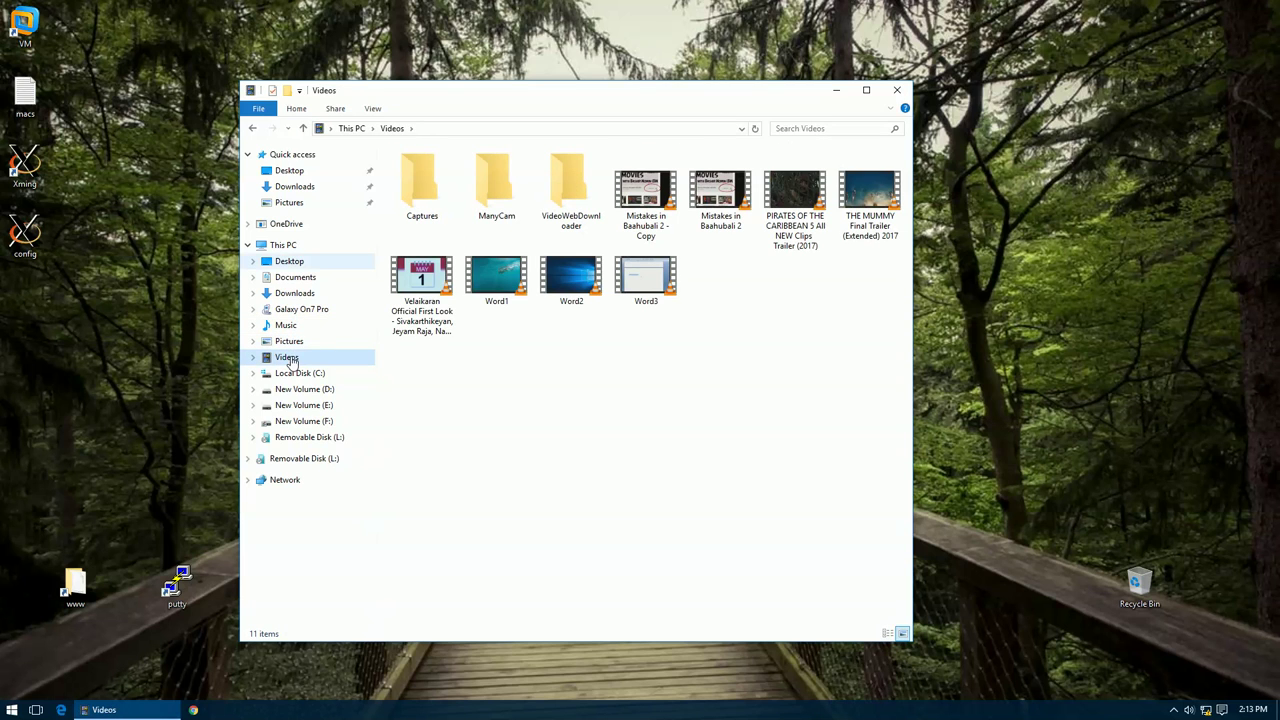
left_click(291, 264)
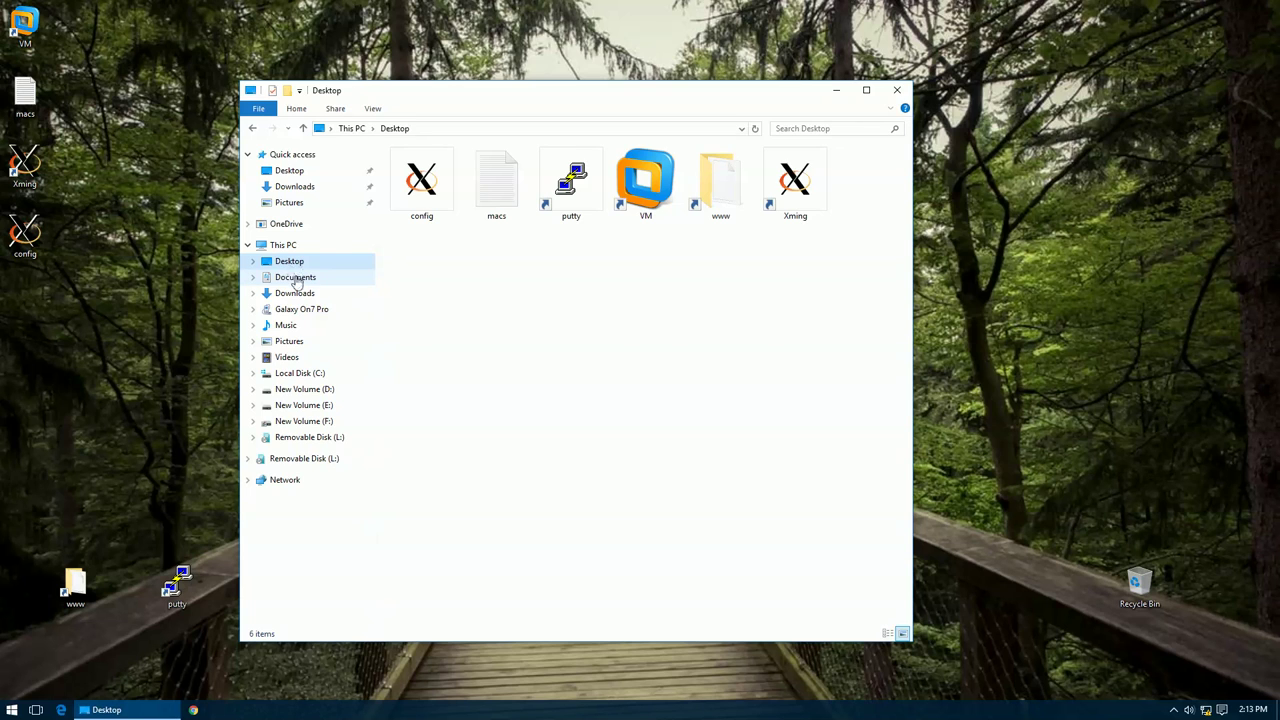
Step: Review the contents of the Documents and Downloads folders, ending in Documents
left_click(292, 278)
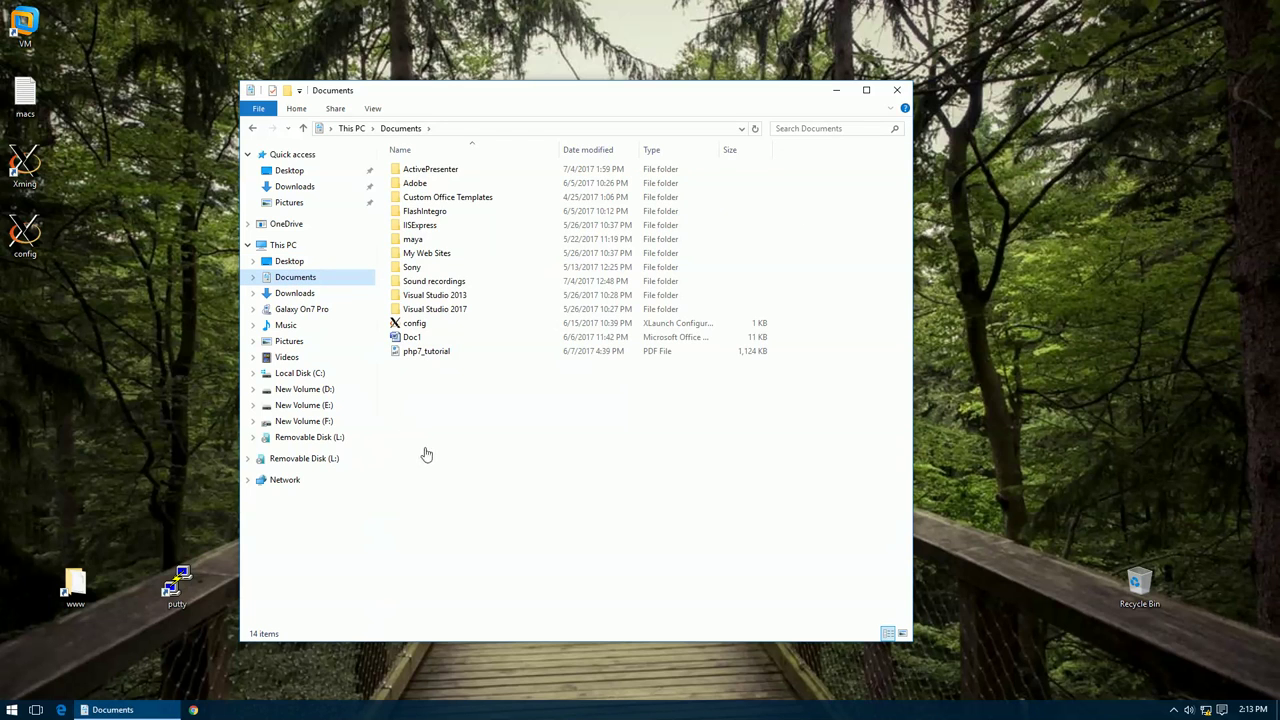
left_click(450, 487)
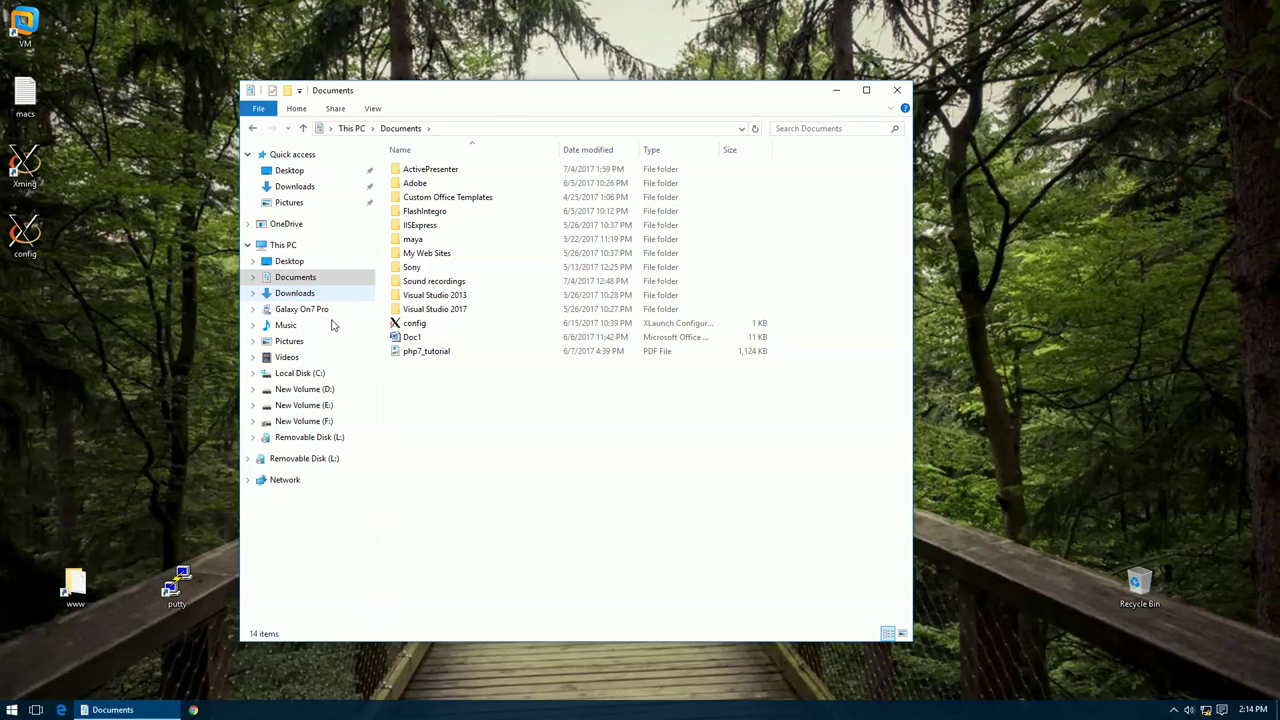
left_click(295, 296)
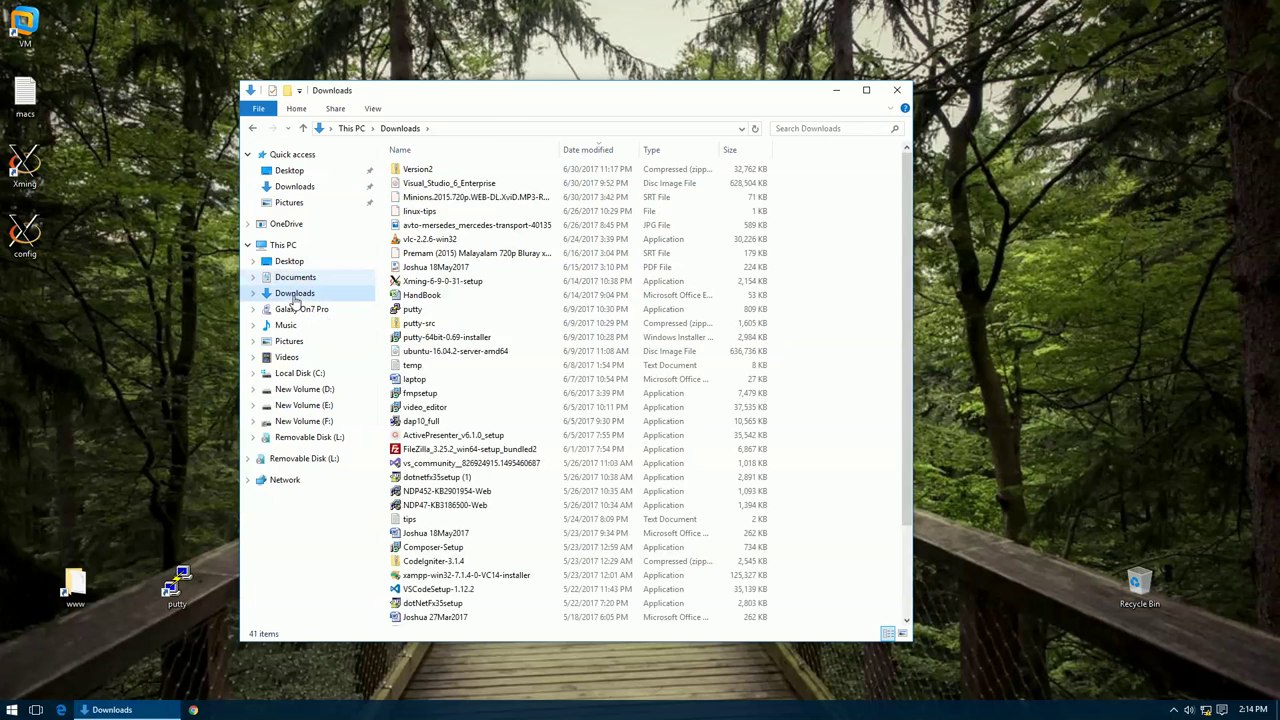
left_click(295, 280)
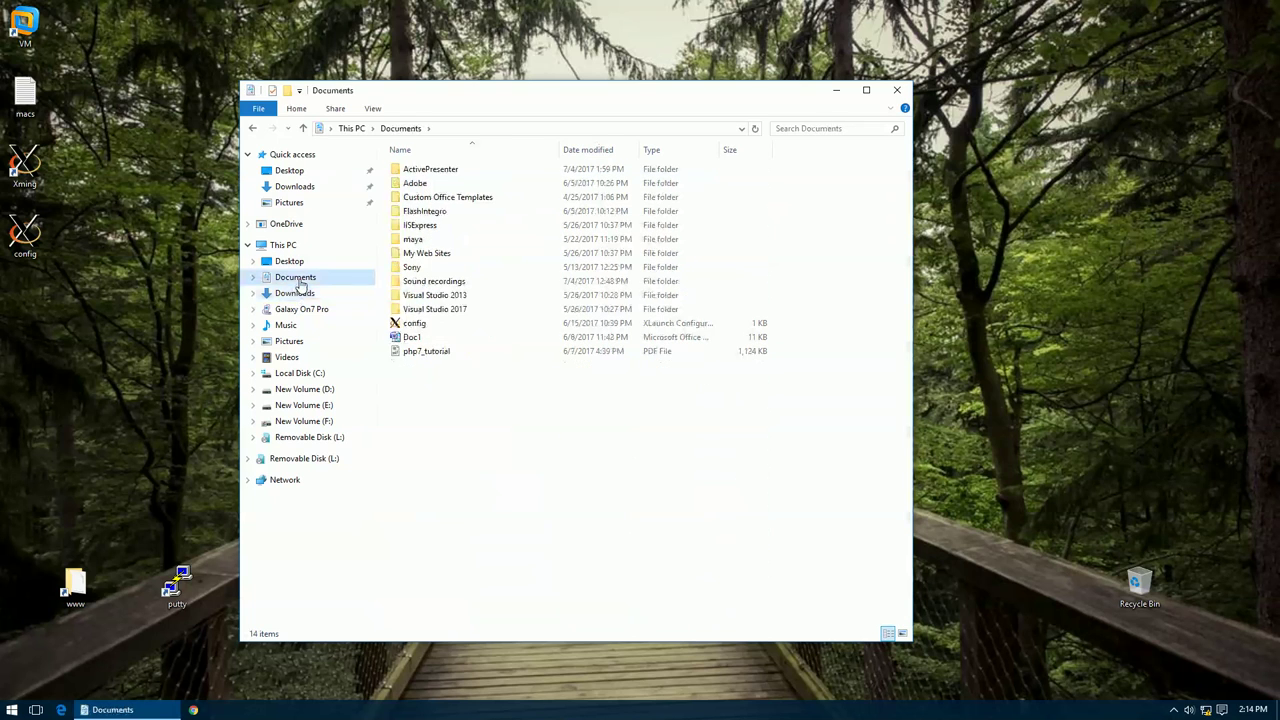
left_click(509, 436)
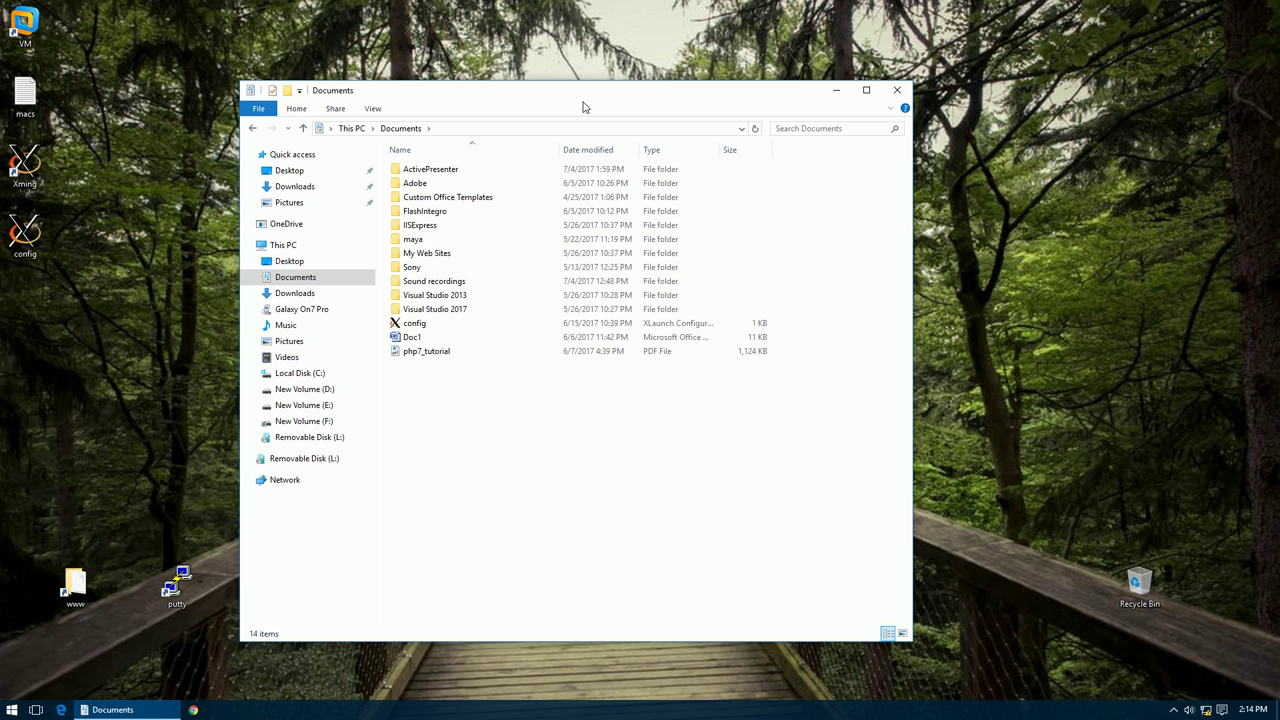
Step: Reposition the Documents window, open Notepad through a search for notepad, and place its window partly over the Documents window
left_click_drag(585, 107, 511, 66)
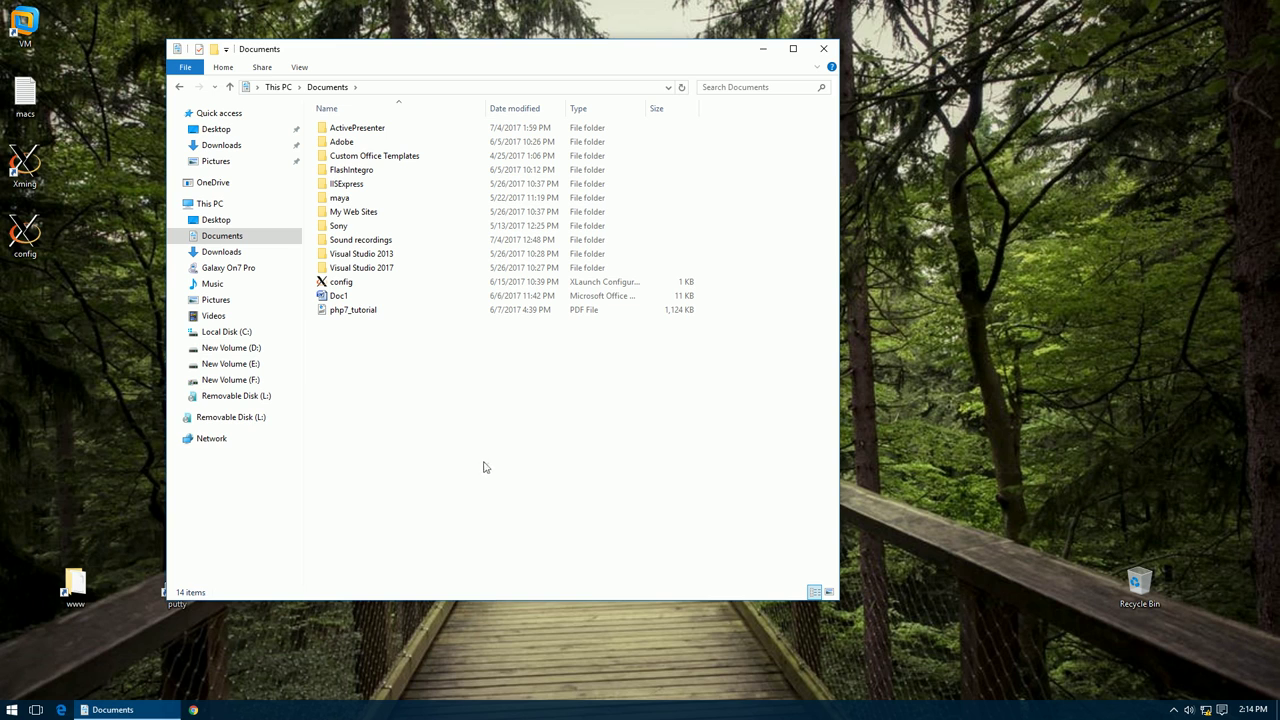
key("super")
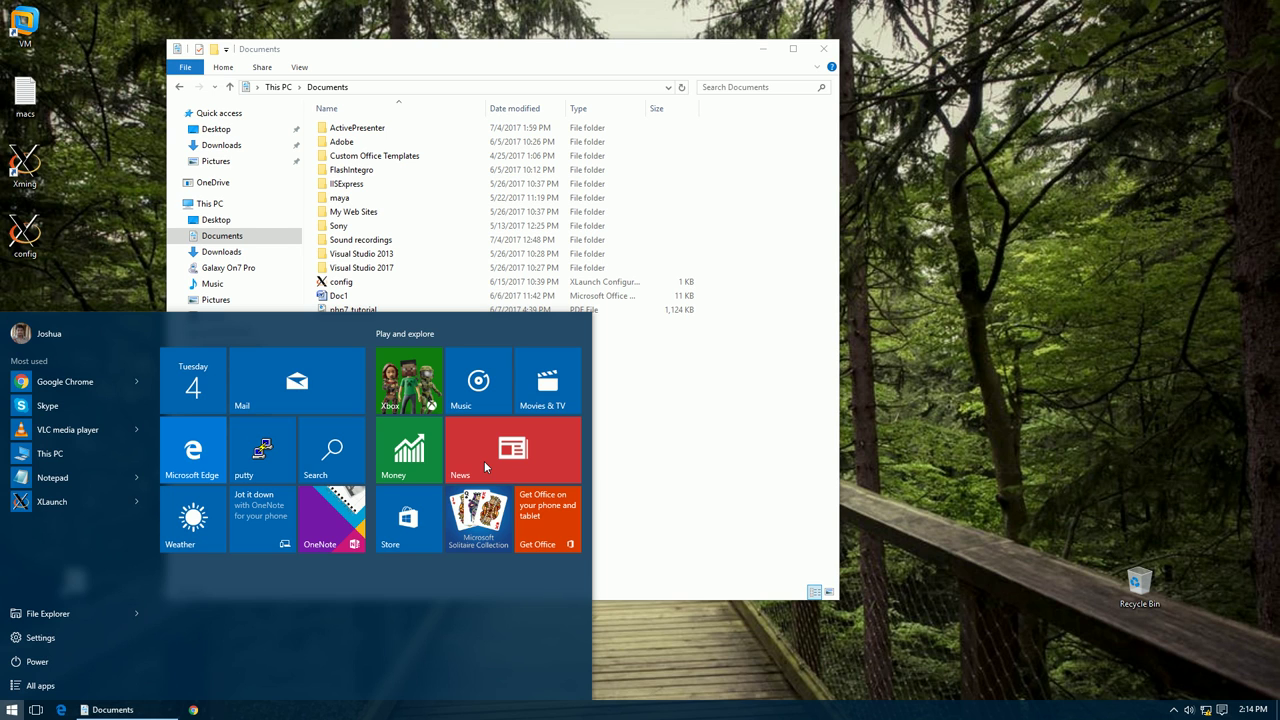
type("notepad")
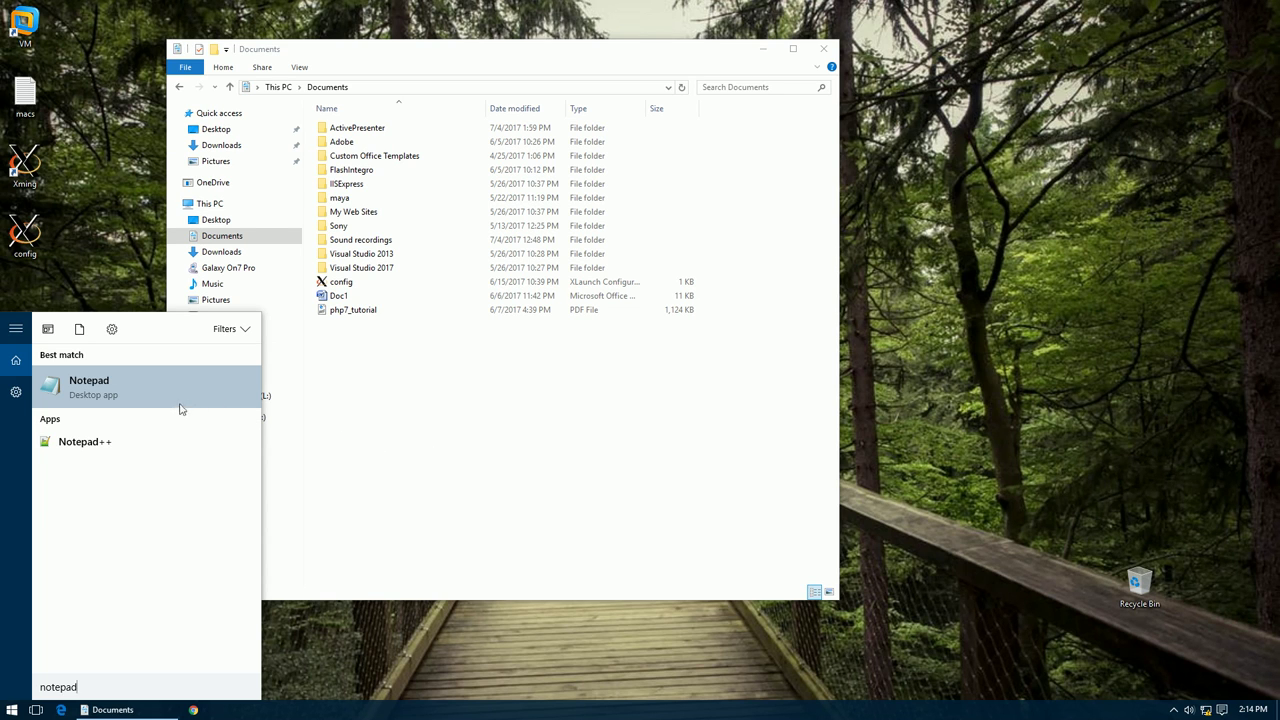
left_click(102, 388)
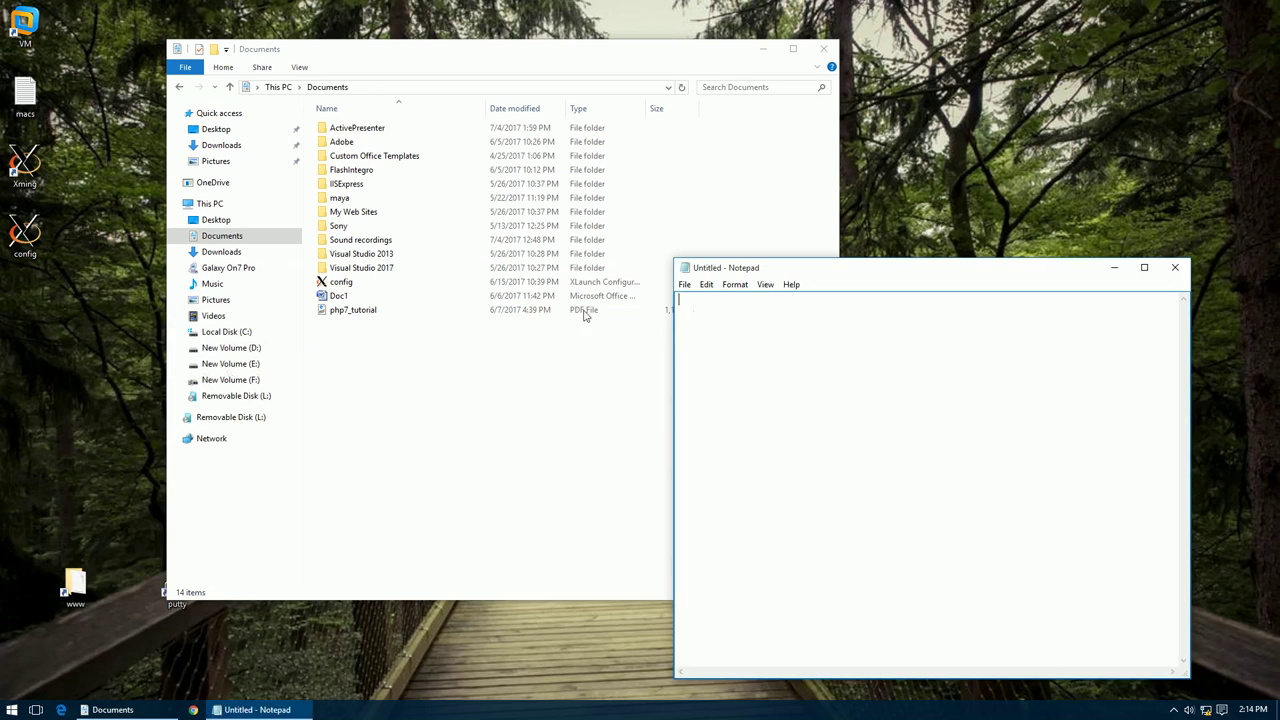
left_click_drag(845, 268, 721, 232)
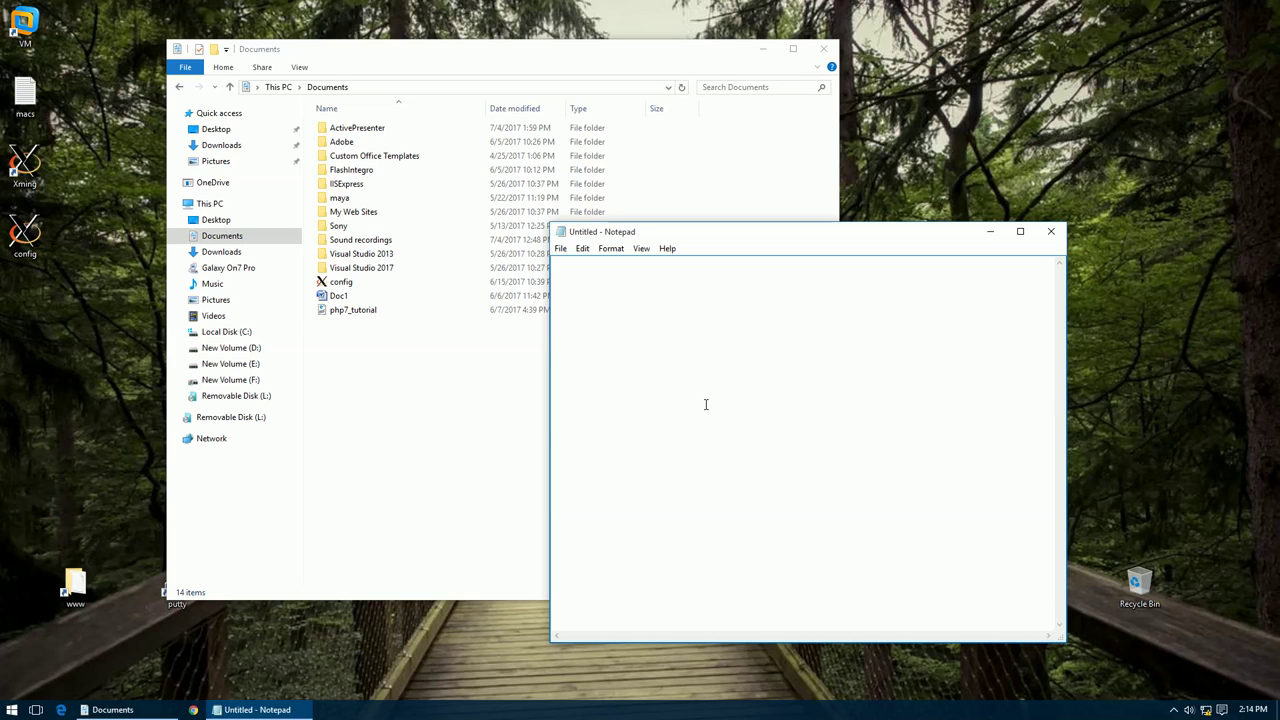
Step: Write the line "1) This is my first notepad document" in the blank Notepad document
type("This is my first notepad document")
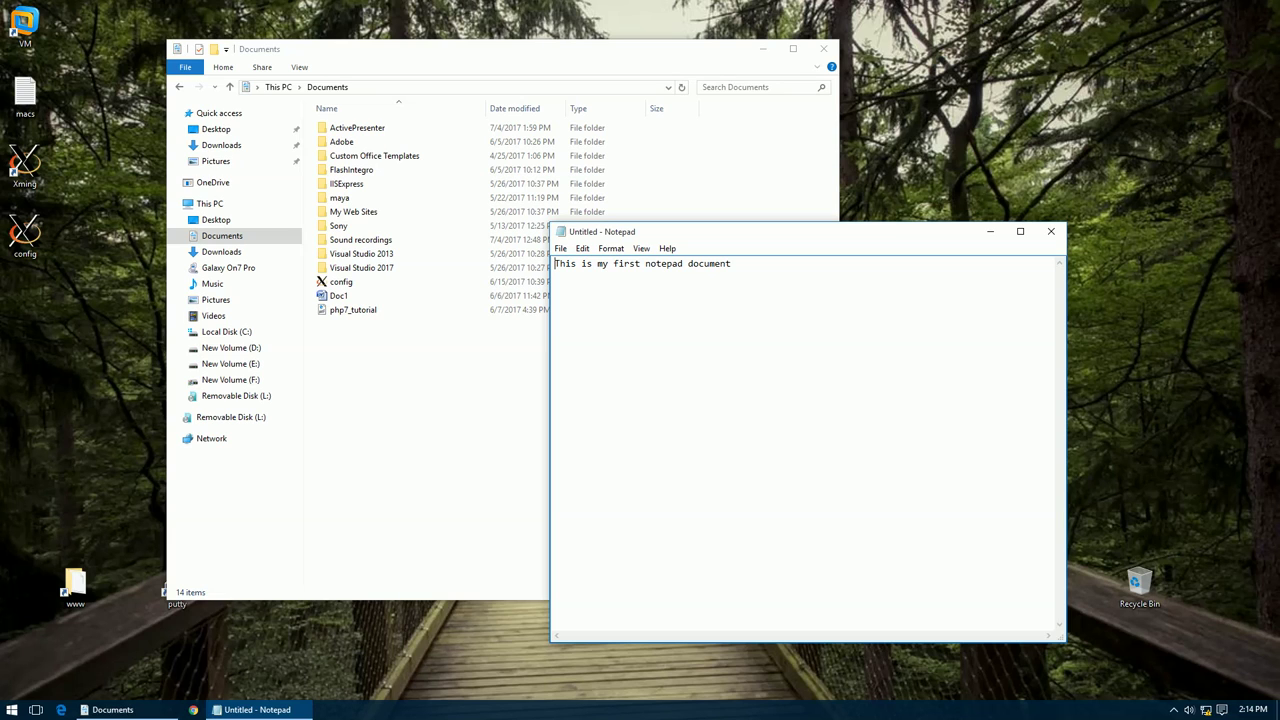
key("End")
type("1)")
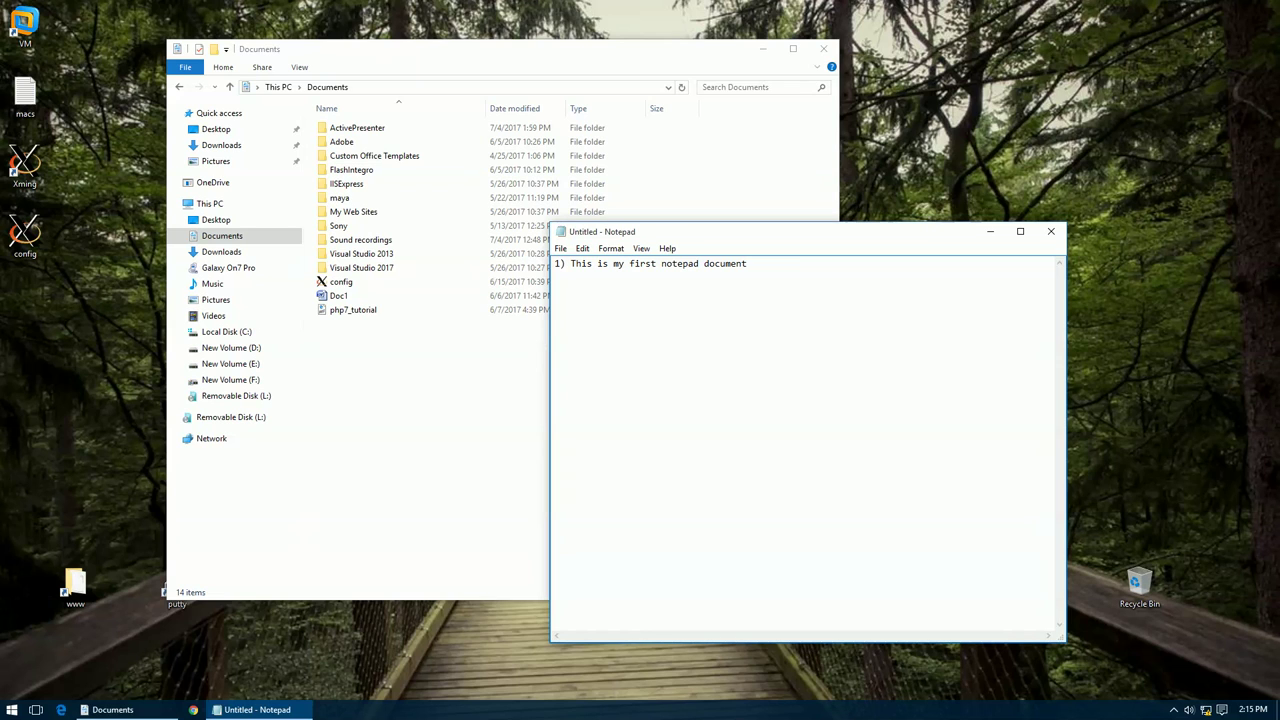
Step: Copy the first line, paste it below after a blank line, and renumber the pasted line as 2)
left_click_drag(748, 263, 550, 259)
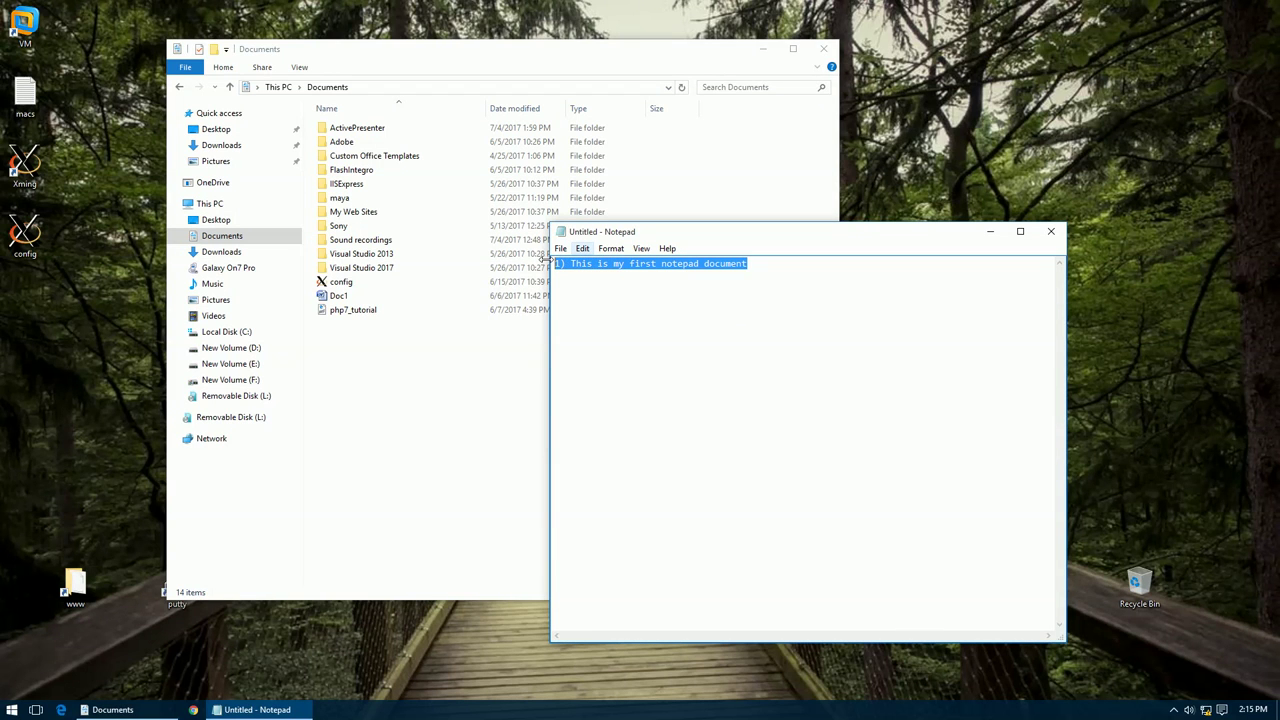
left_click(583, 249)
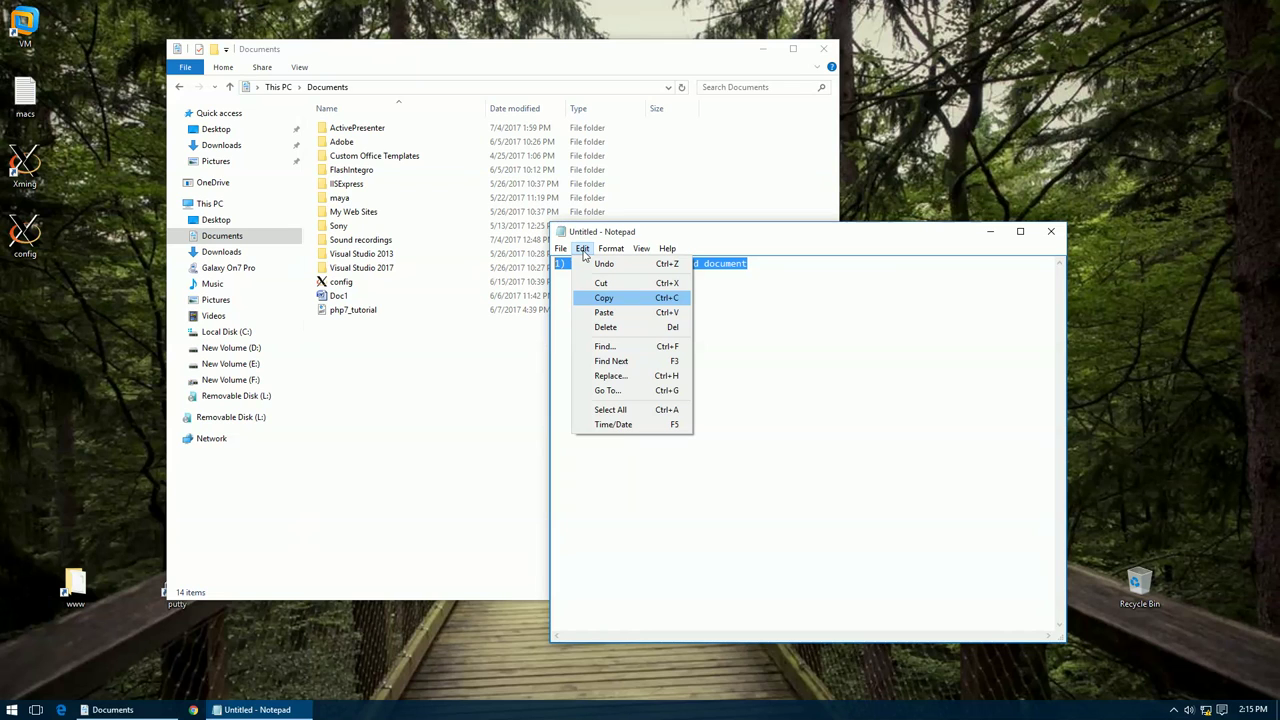
left_click(603, 298)
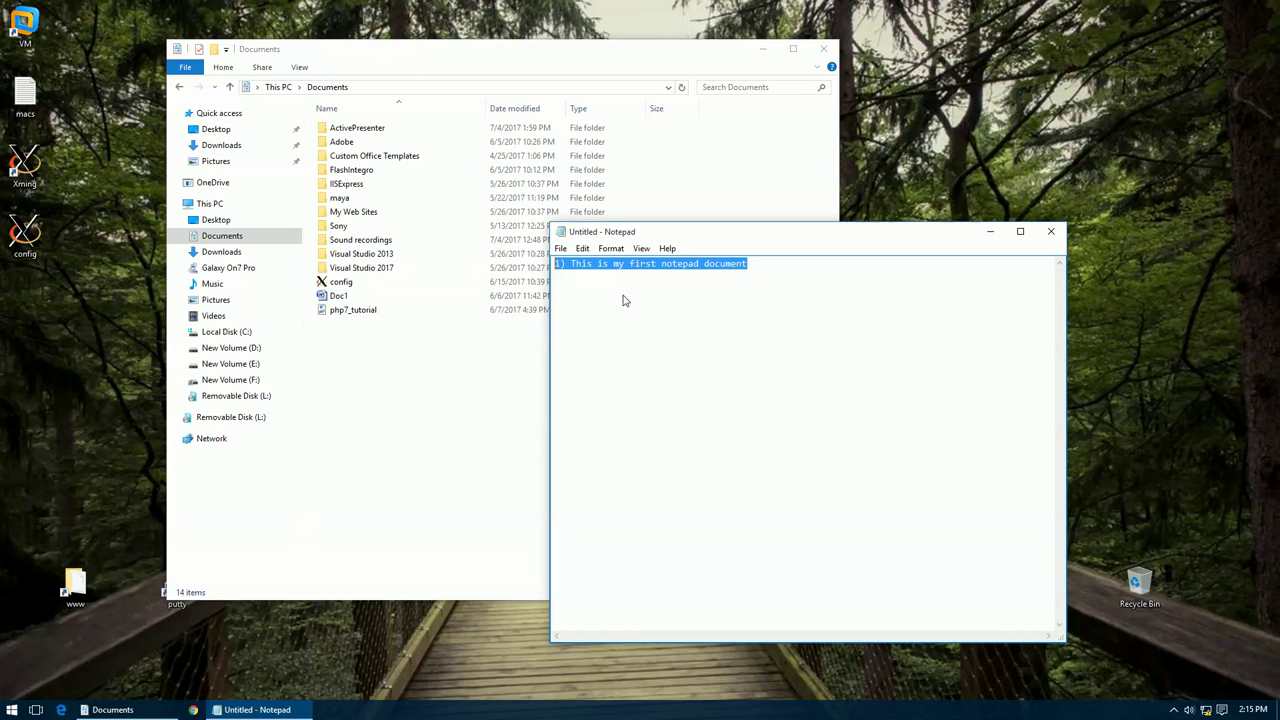
left_click(786, 270)
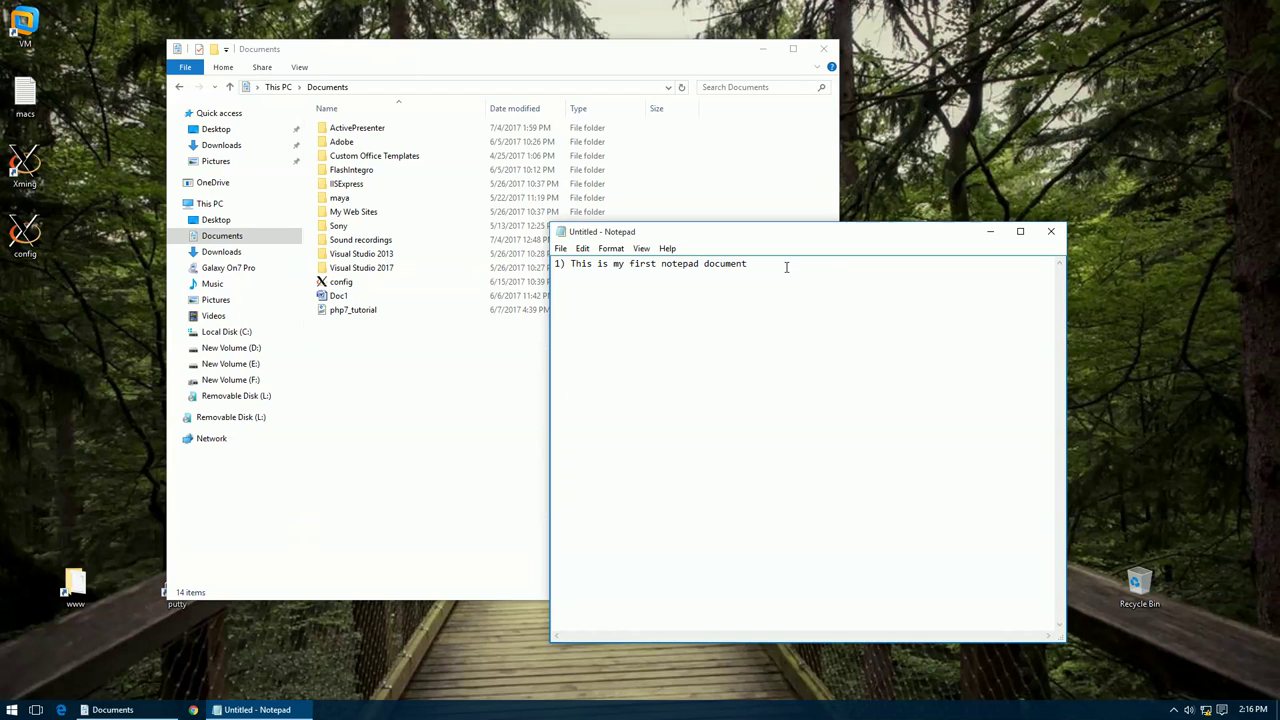
key("alt+e")
left_click(586, 250)
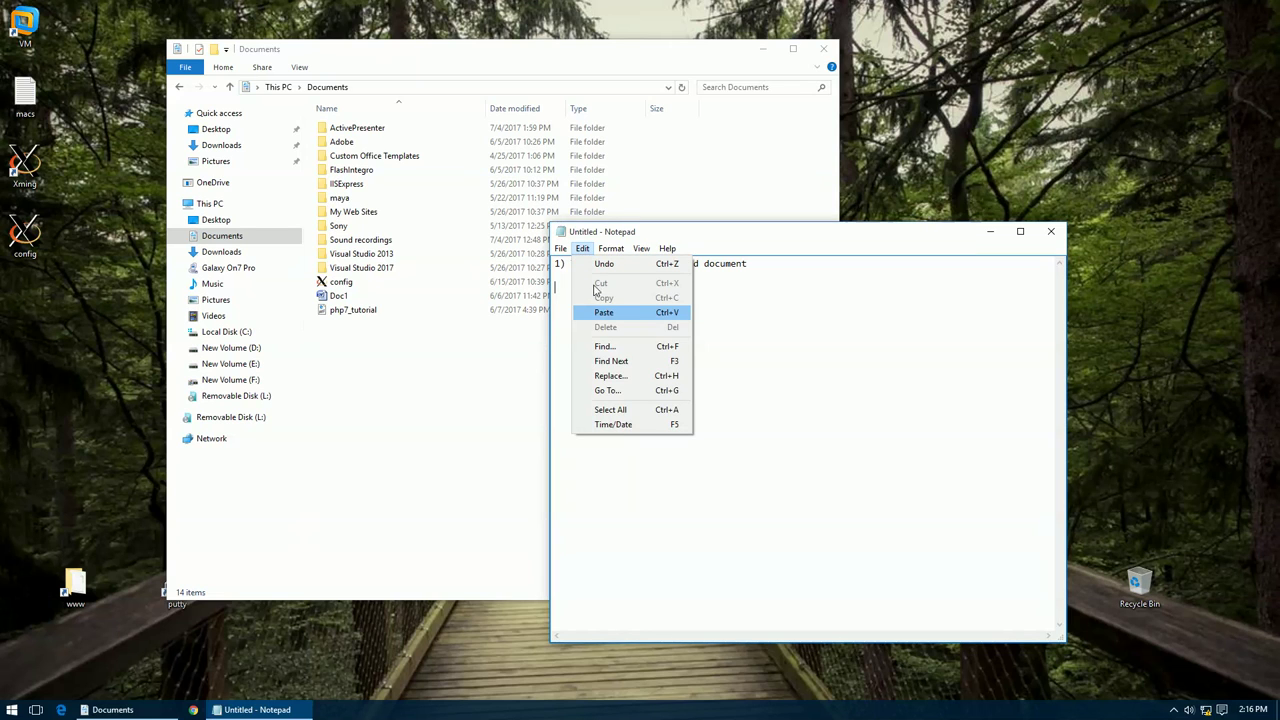
left_click(604, 314)
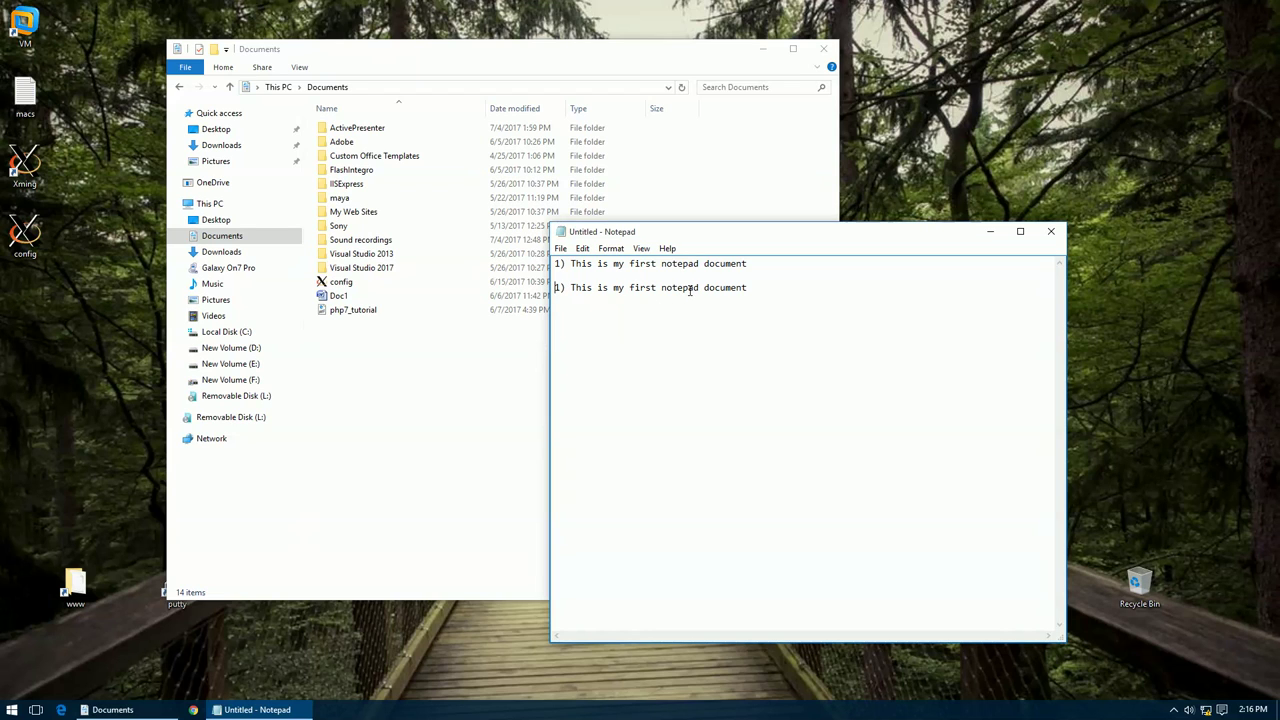
key("Delete")
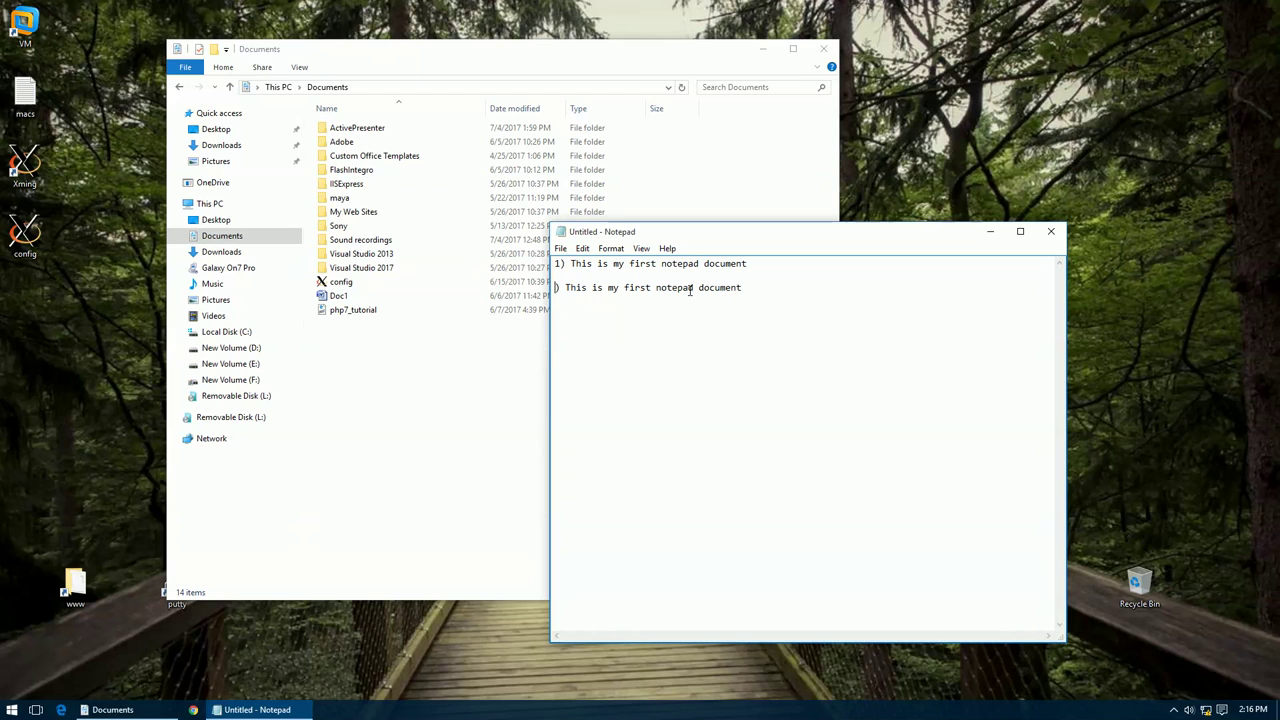
type("2")
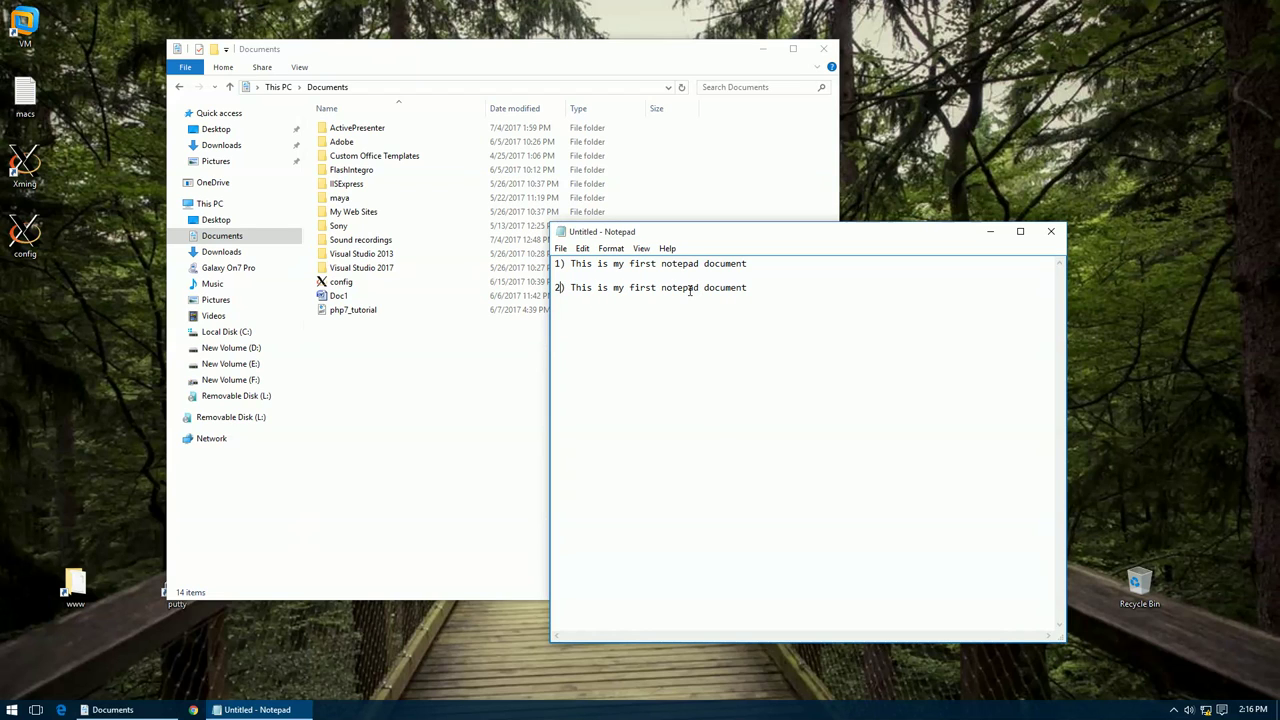
Step: Practise selecting the second line character by character through "my" and word by word to its end, and clear the selection
key("End")
key("shift+Right")
key("shift+Right")
key("shift+Right")
key("shift+Right")
key("shift+Right")
key("shift+Right")
key("shift+Right")
key("shift+Right")
key("shift+Right")
key("shift+Right")
key("shift+Right")
key("shift+Right")
key("shift+Right")
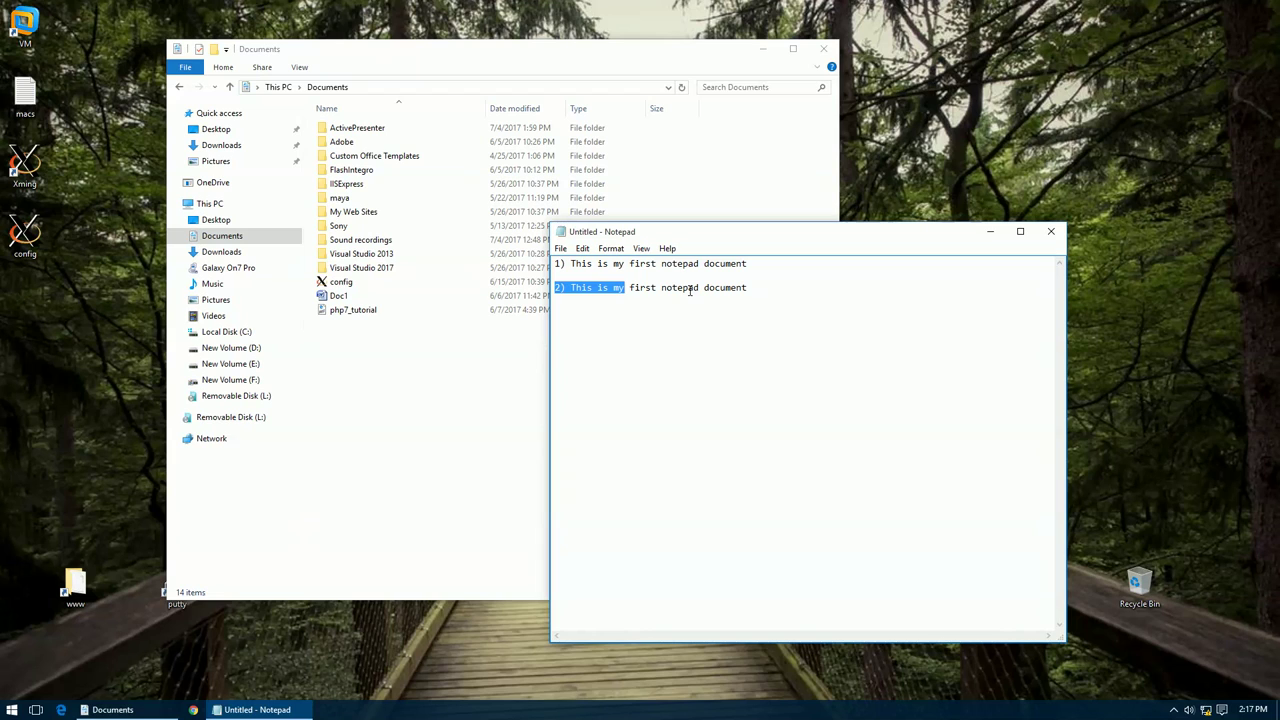
key("ctrl+shift+Right")
key("ctrl+shift+Right")
key("ctrl+shift+Right")
key("ctrl+shift+Right")
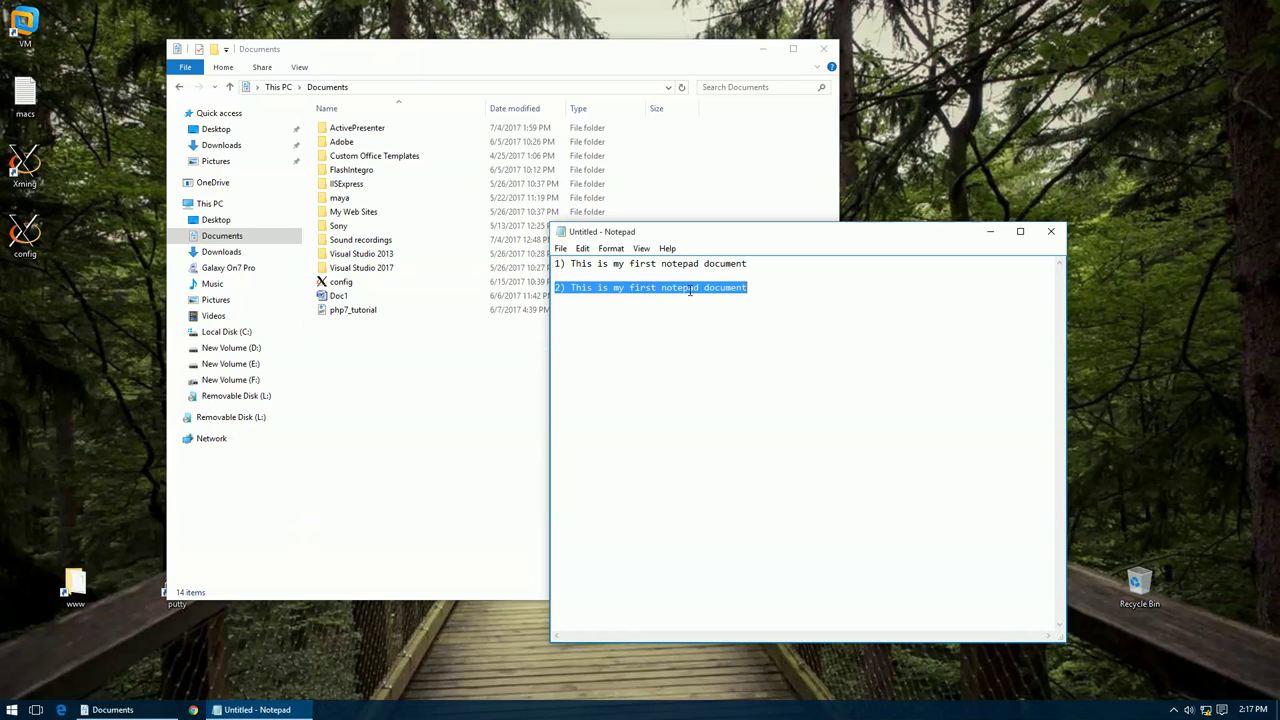
key("Left")
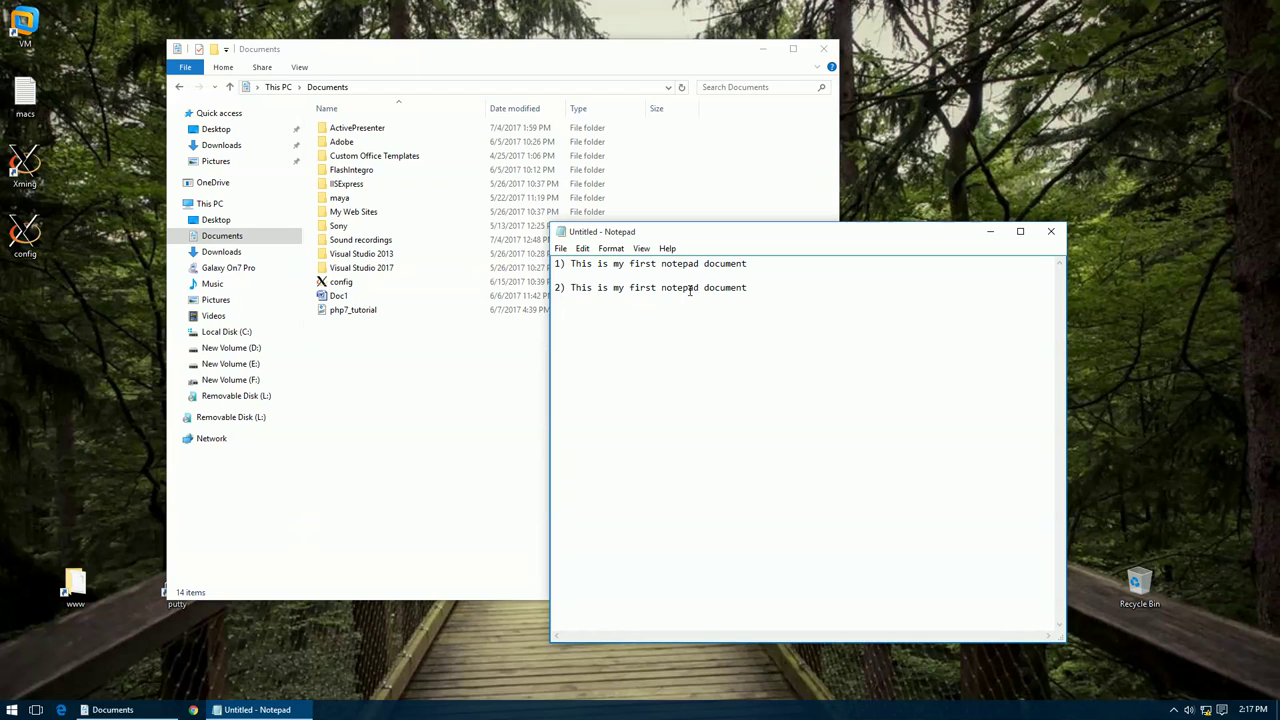
Step: Replace the word "first" with "second" in the line numbered 2)
key("ctrl+shift+Right")
key("shift+Left")
type("second")
Step: Save the document in the Documents folder under the file name stanley.txt
key("alt")
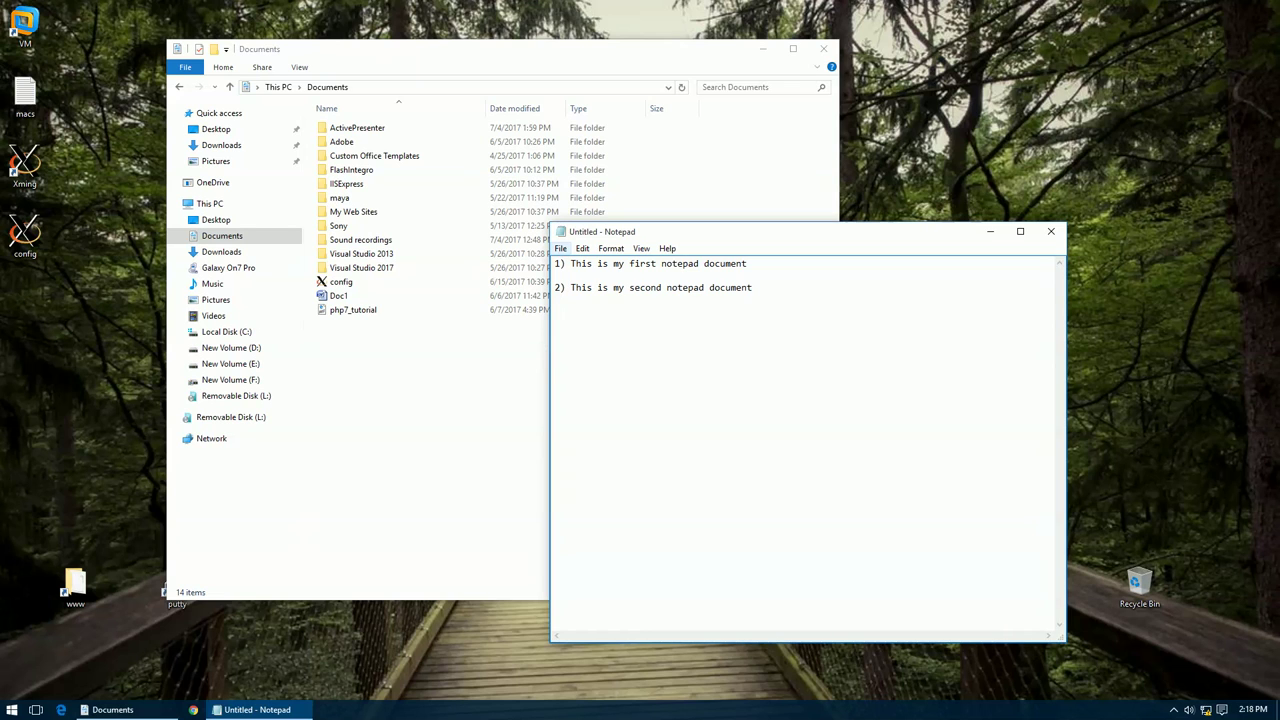
left_click(563, 250)
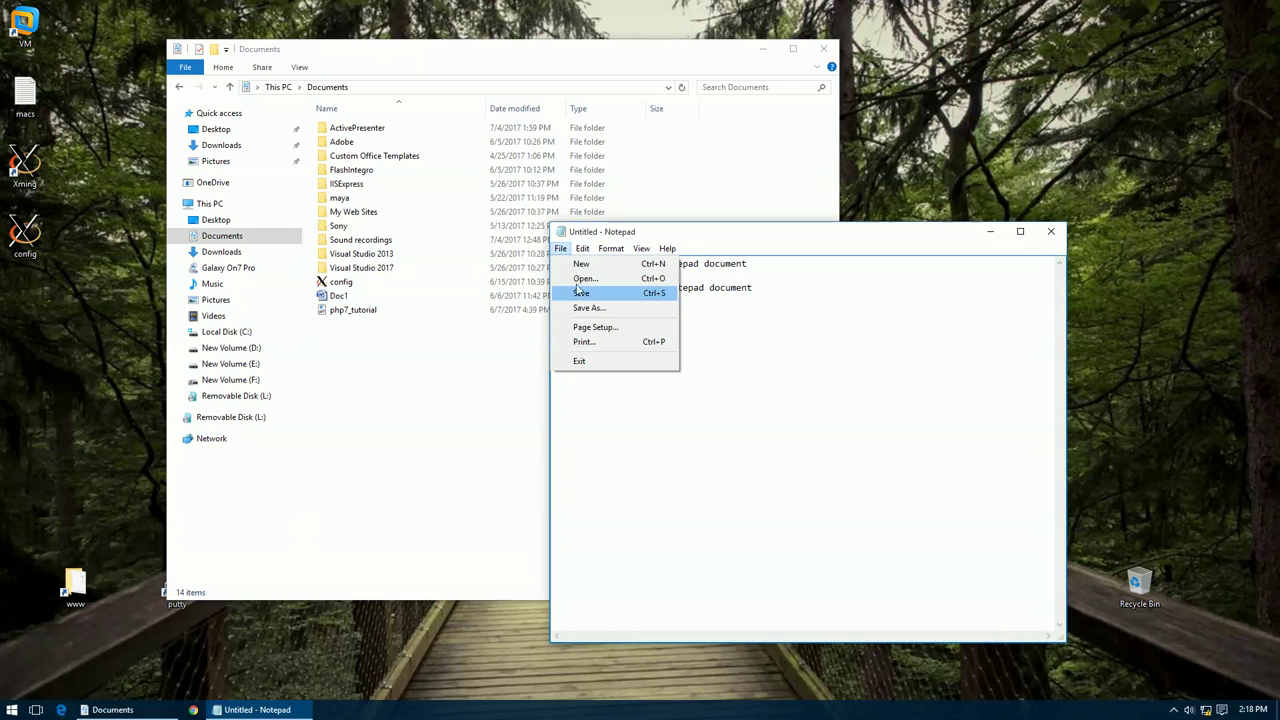
left_click(580, 294)
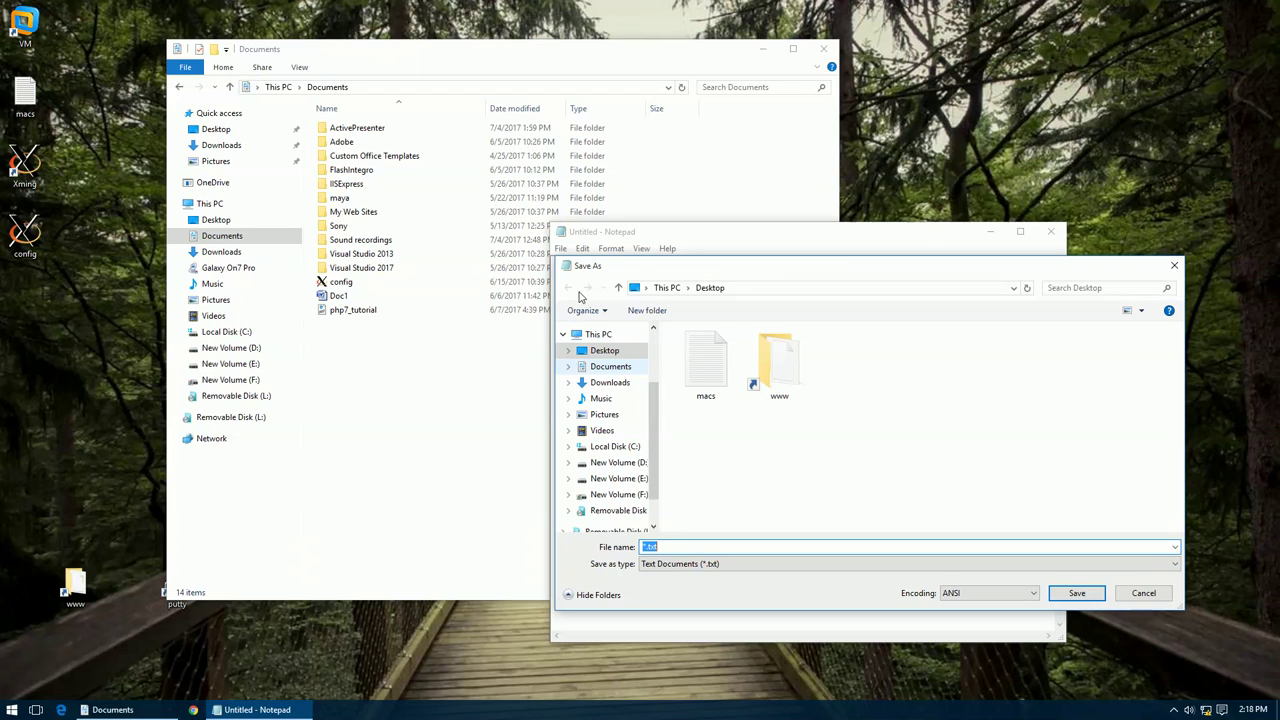
left_click(606, 368)
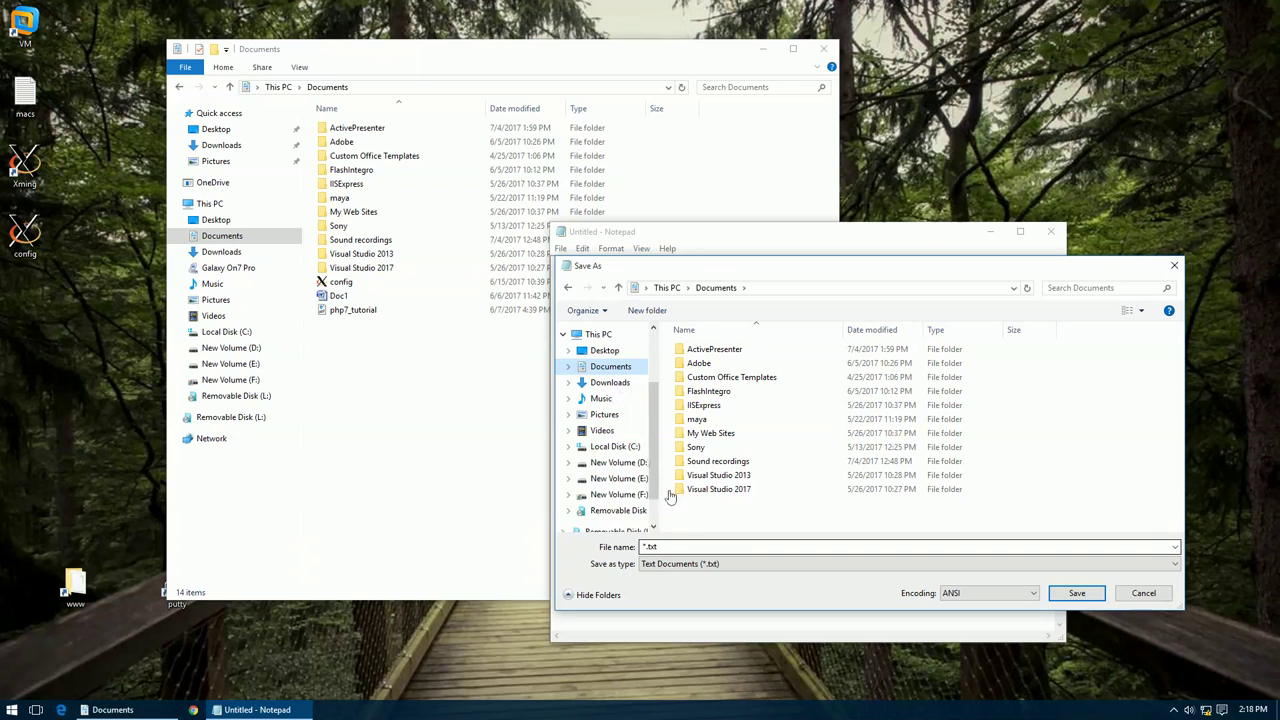
left_click(697, 547)
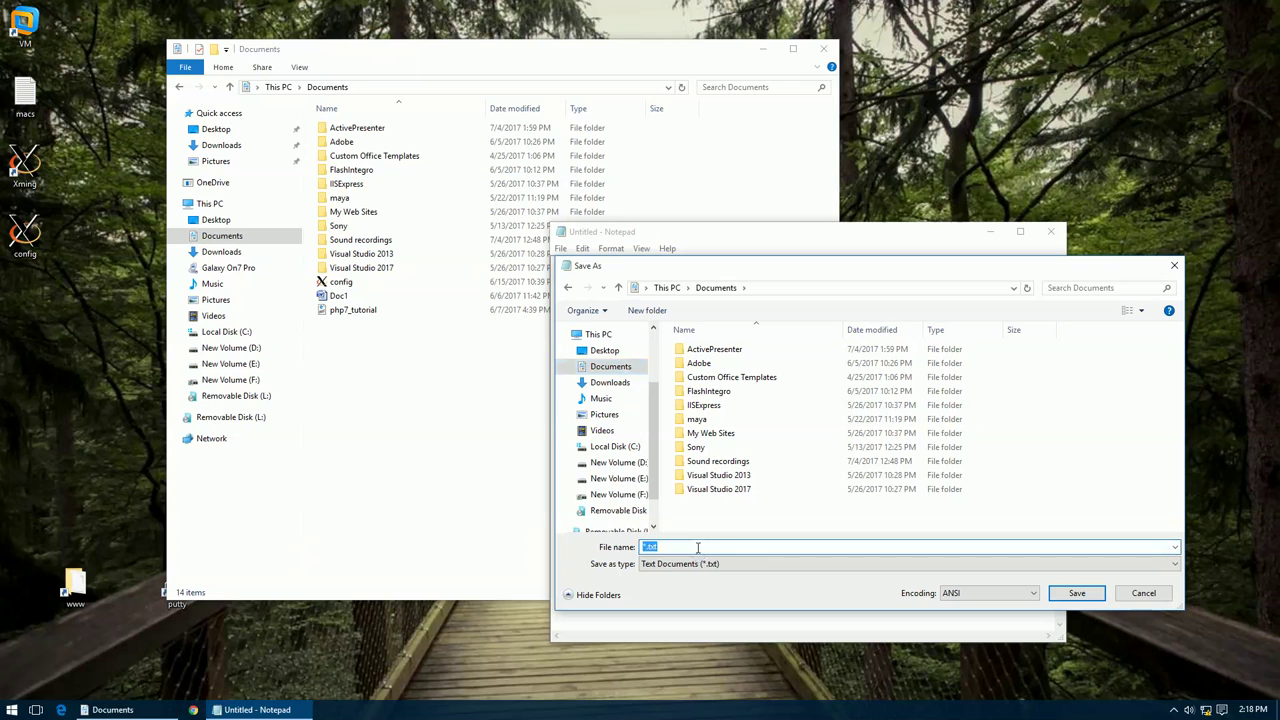
key("Home")
key("Delete")
type("stanley")
left_click(788, 290)
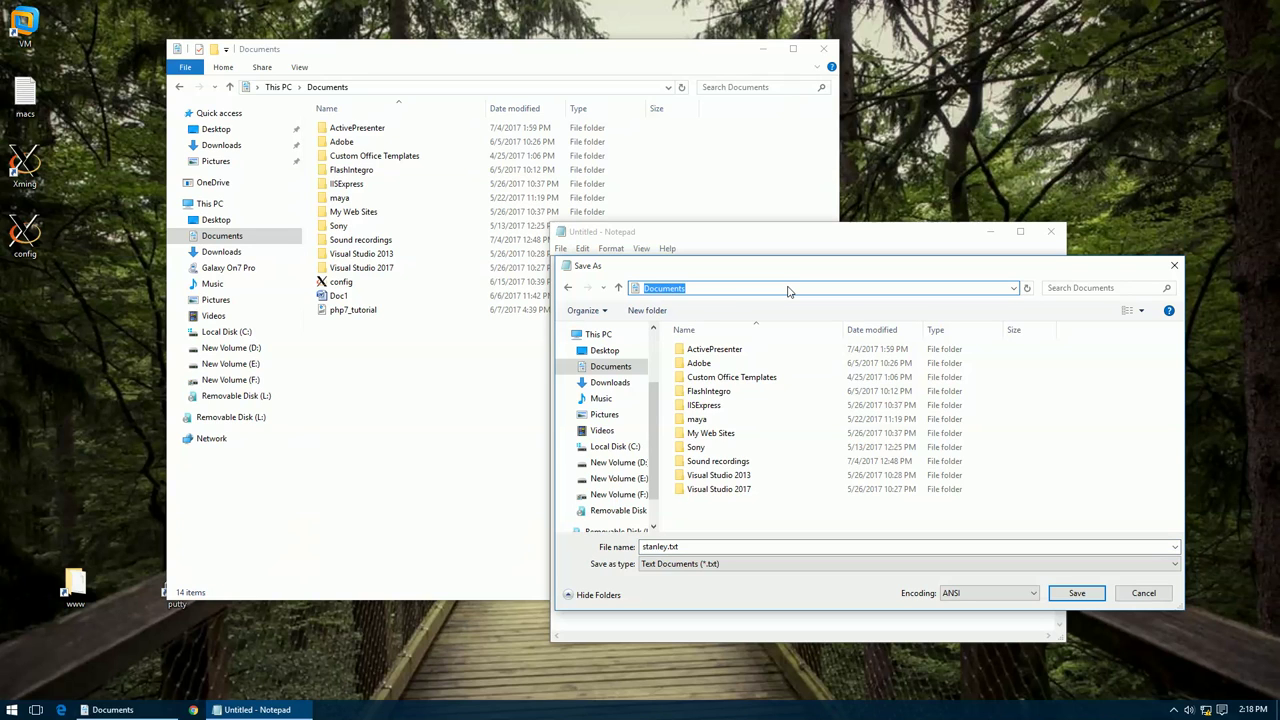
left_click(814, 286)
left_click(1136, 491)
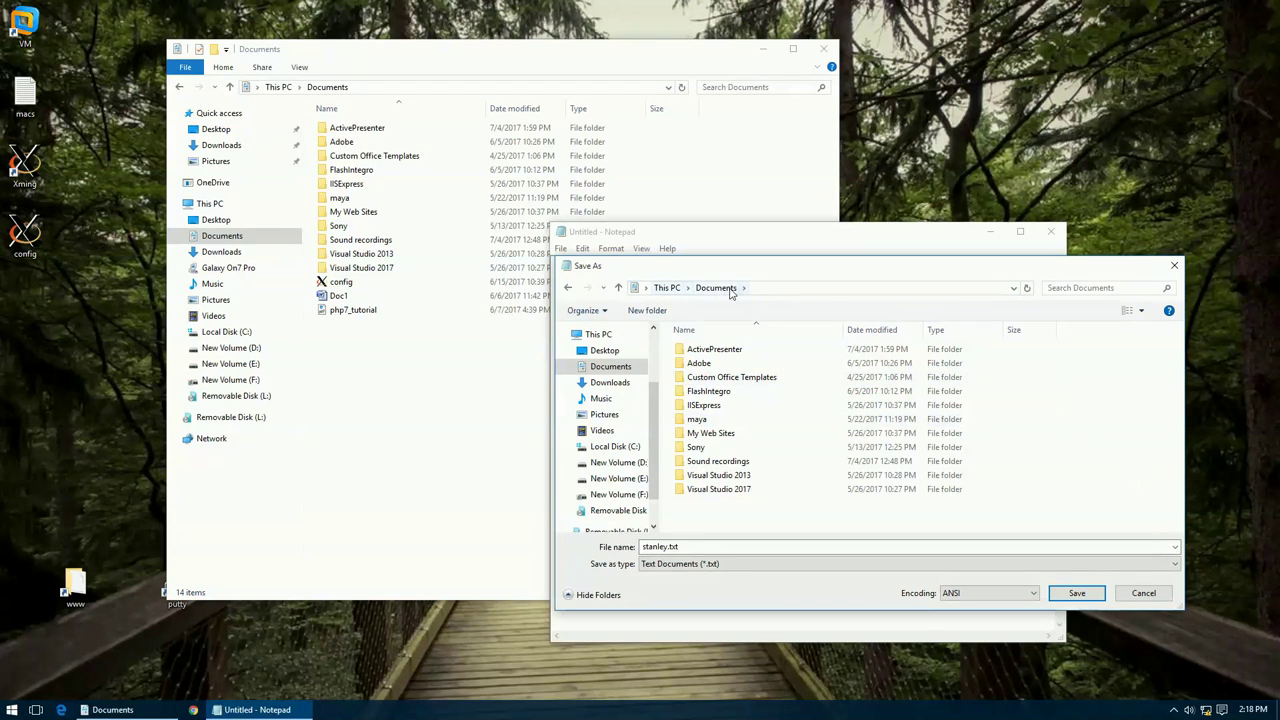
left_click(727, 546)
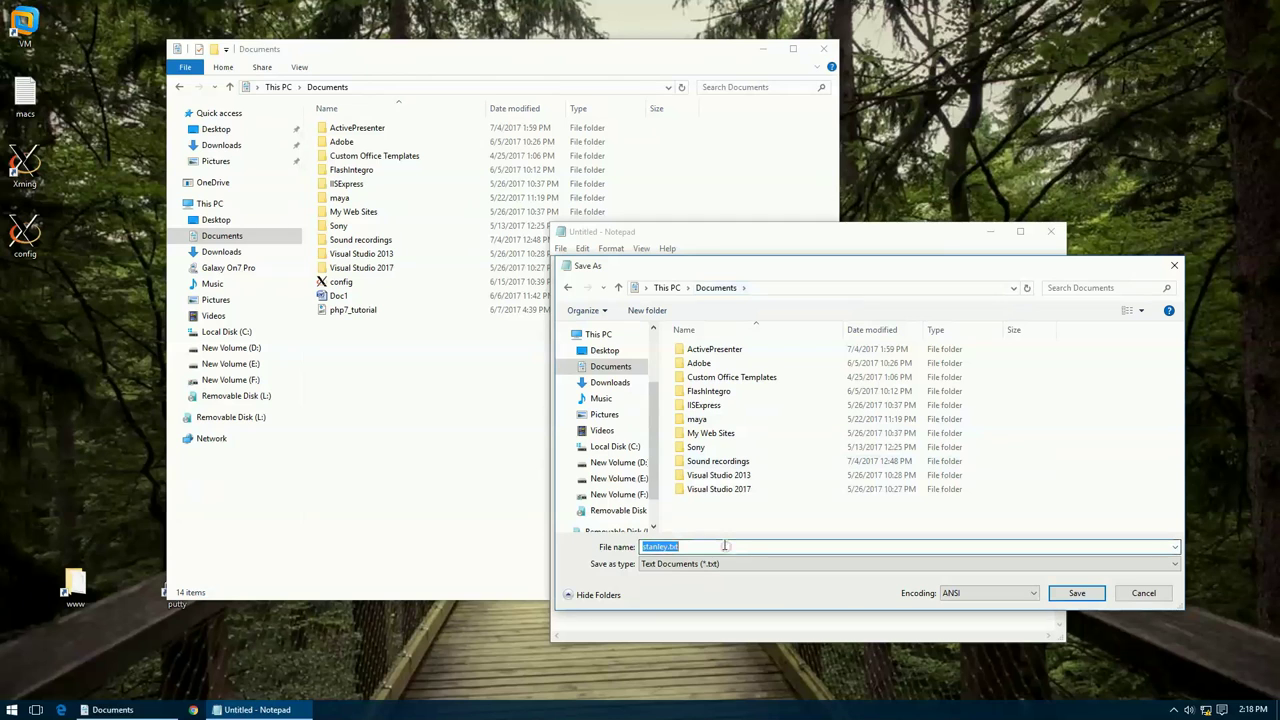
left_click(1075, 593)
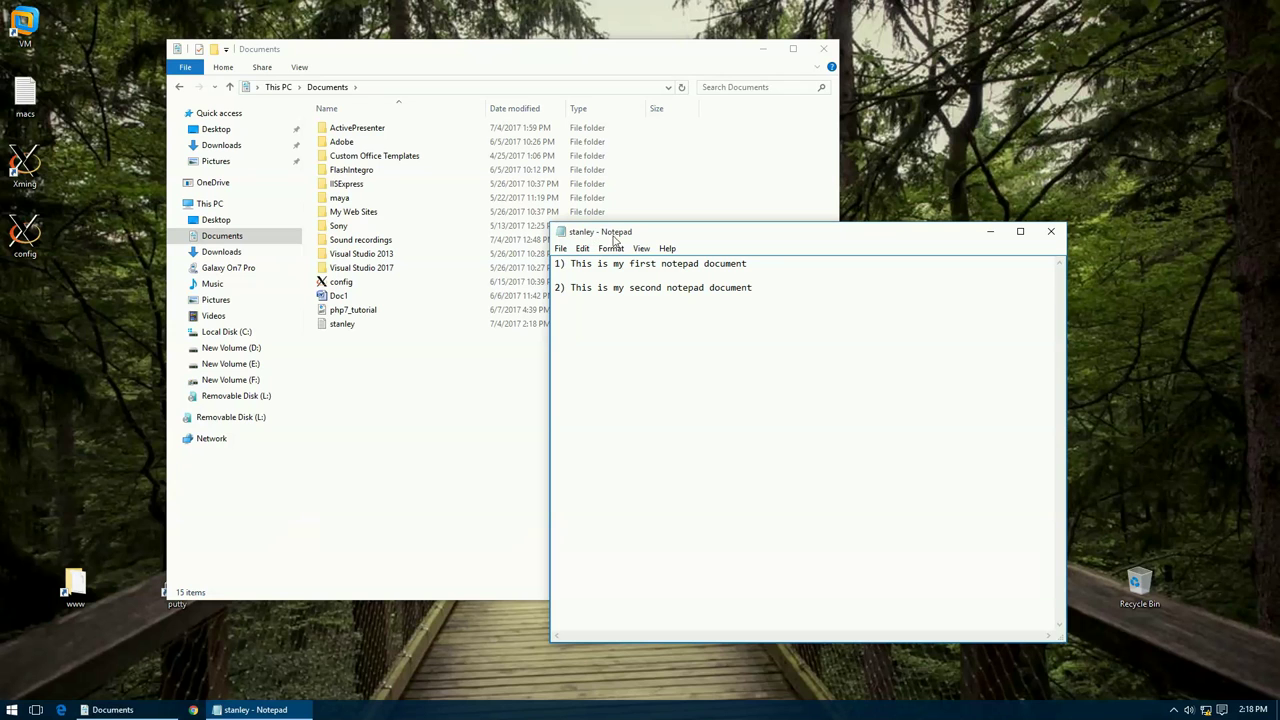
Step: Close Notepad and reopen the saved stanley text file from the Documents folder
left_click(1052, 232)
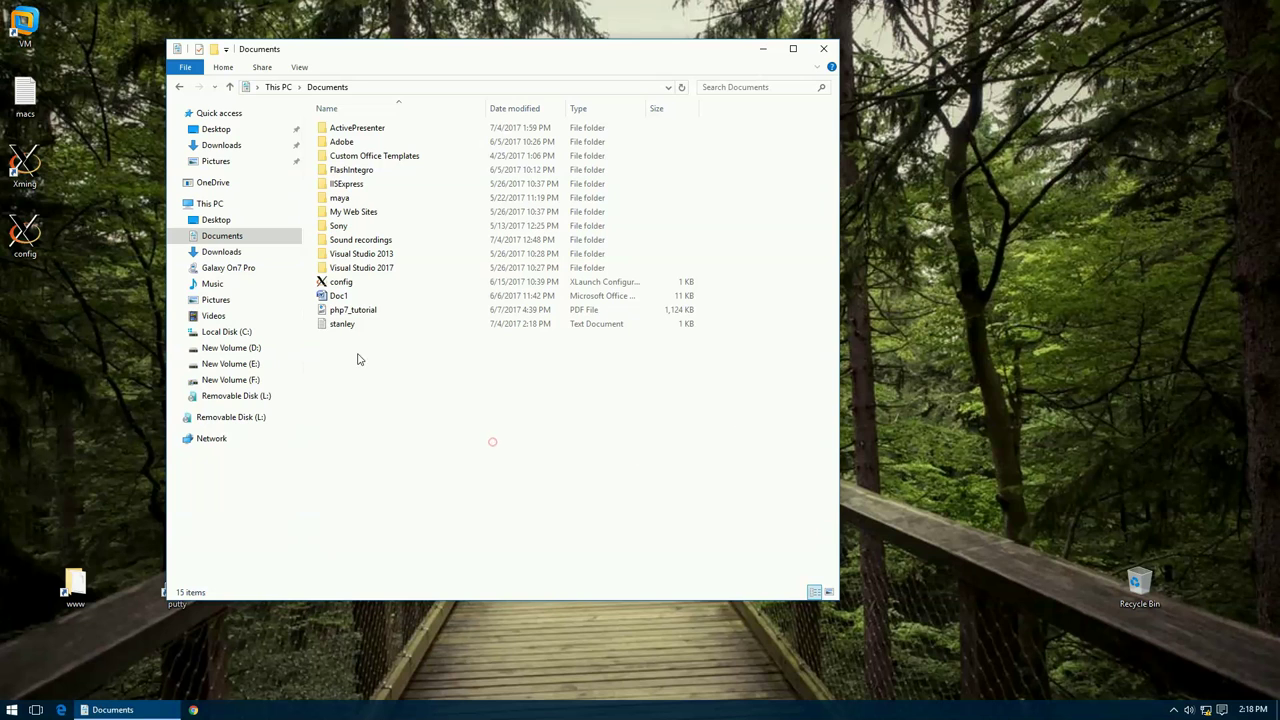
left_click(344, 325)
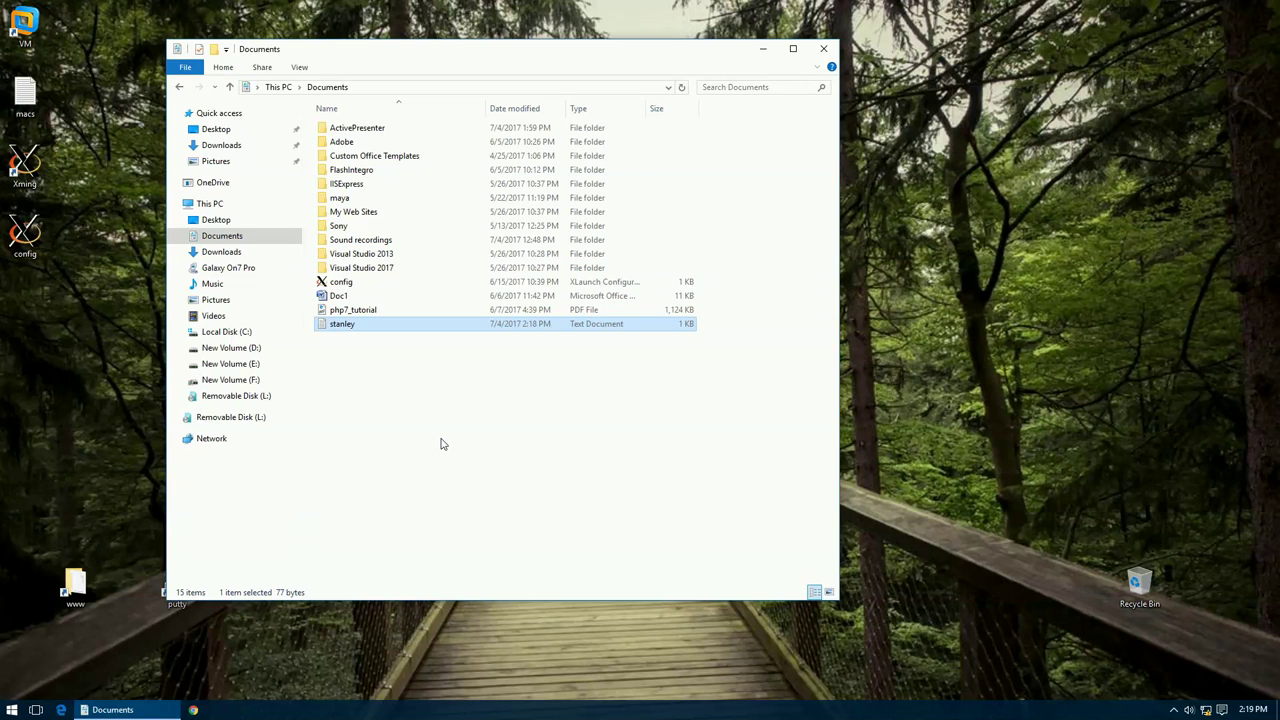
left_click(440, 444)
left_click(592, 330)
double_click(340, 325)
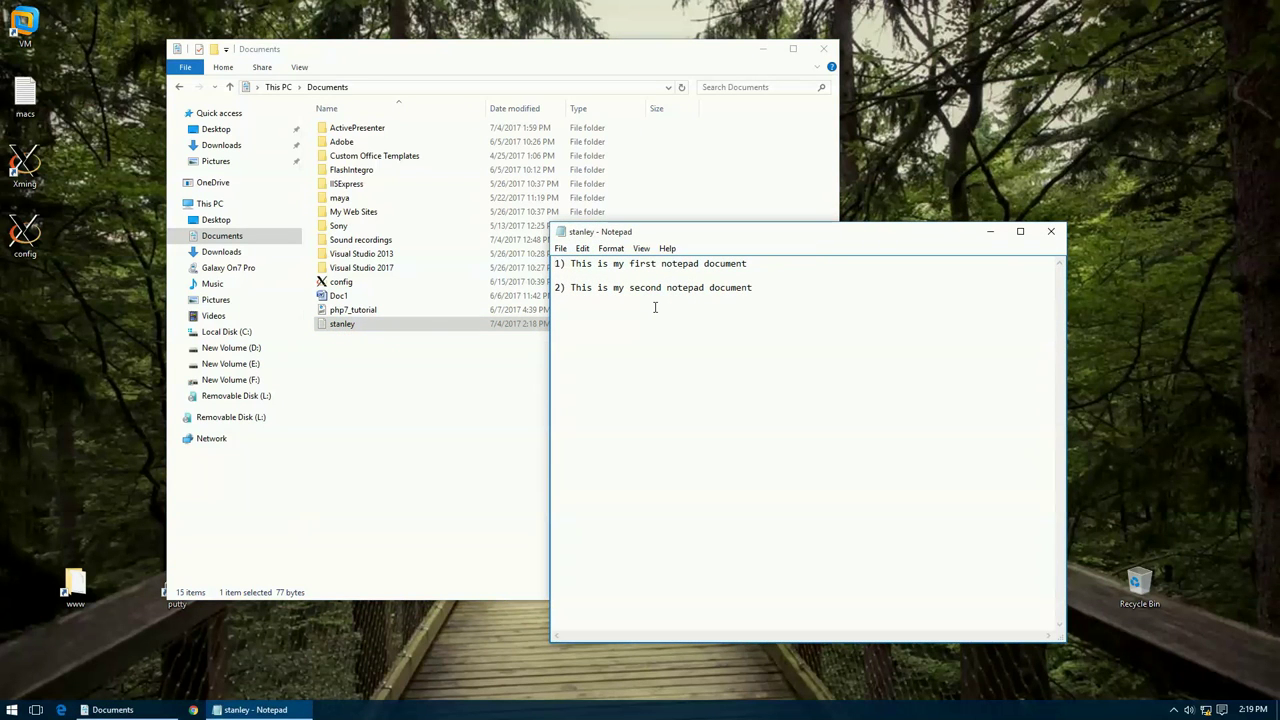
Step: Look over the file commands in Notepad and shift its window further over the Documents window
left_click(616, 250)
mouse_move(590, 252)
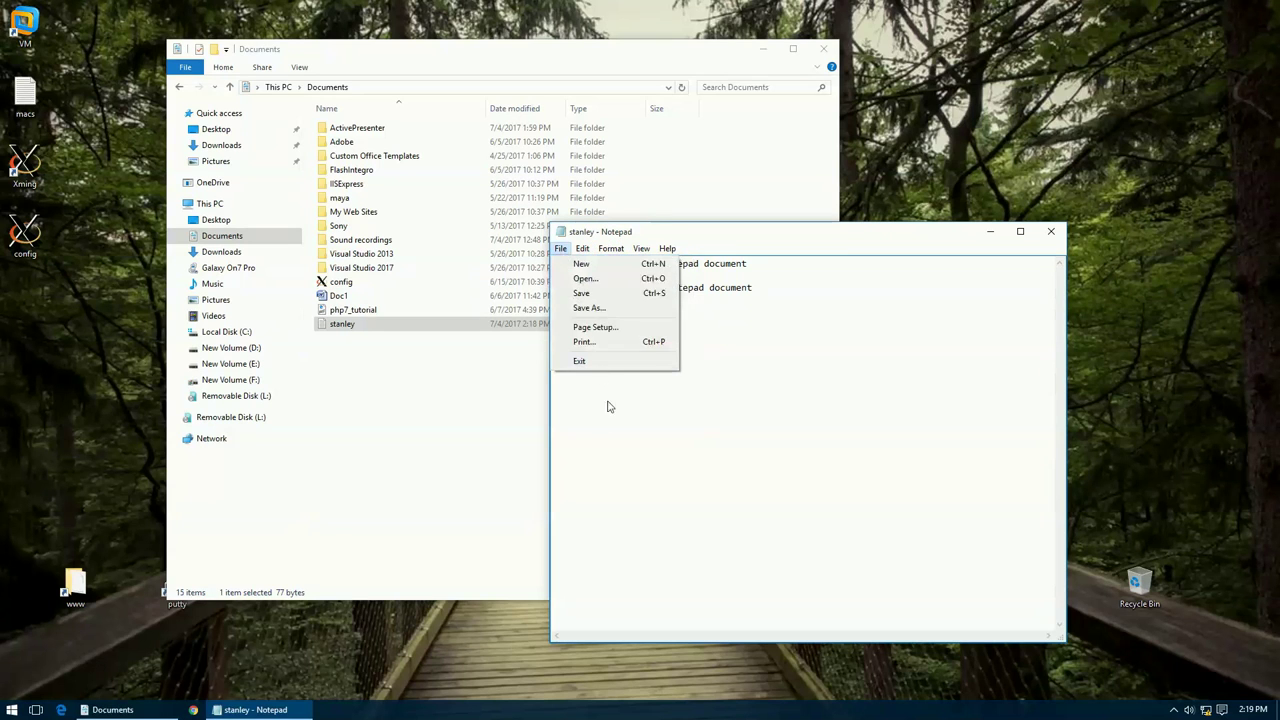
left_click(609, 430)
left_click_drag(789, 240, 684, 240)
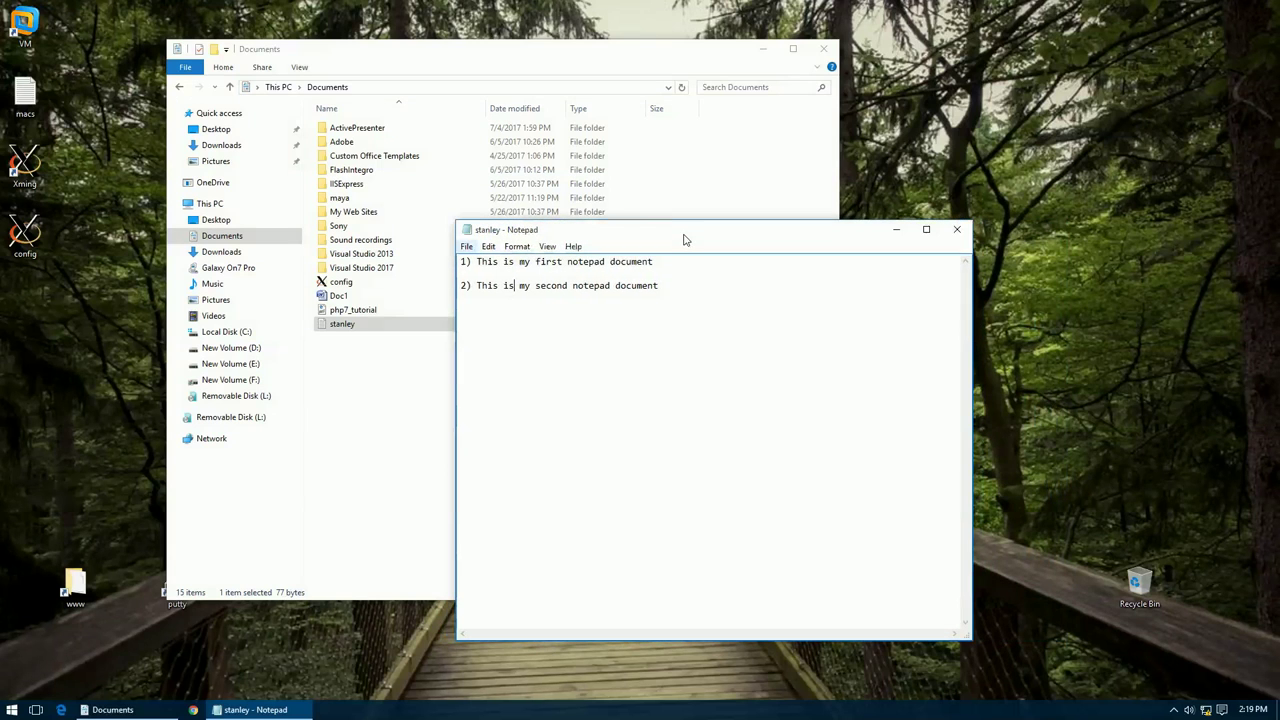
left_click(465, 249)
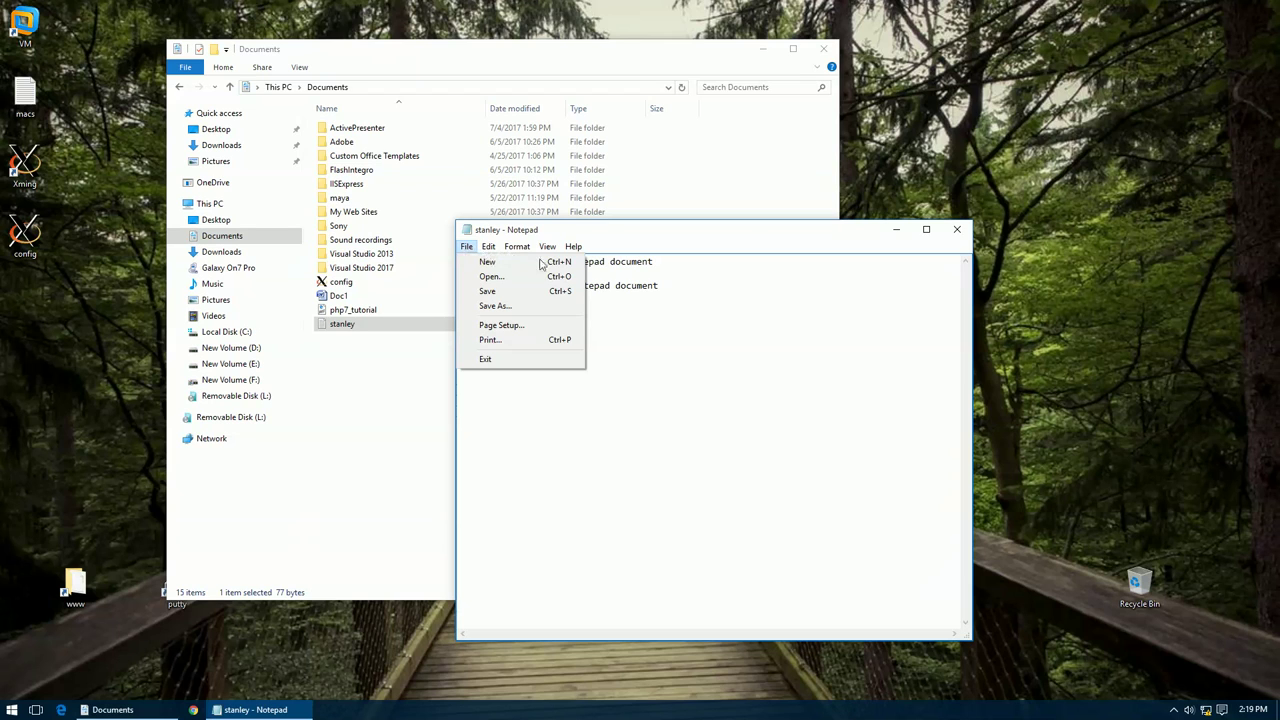
Step: Add the line "3) This is my third document" below the second line, separated by a blank line
left_click(768, 297)
key("Return")
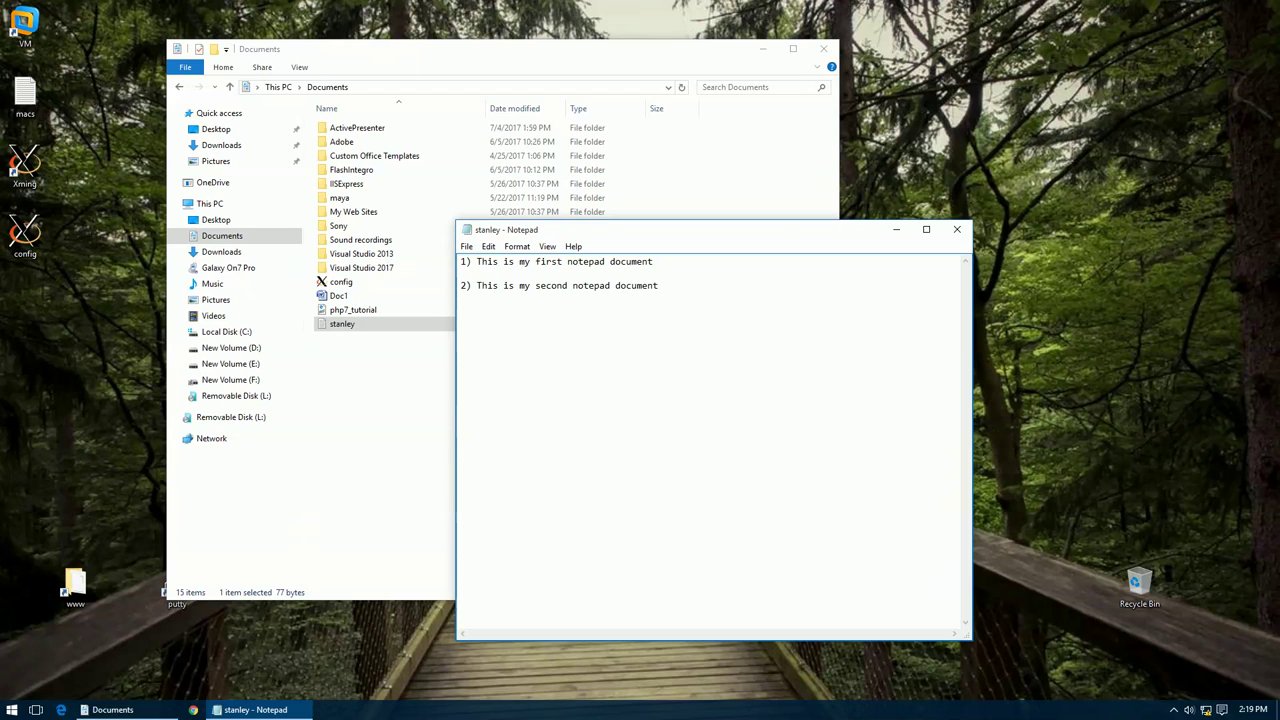
type("3) thhiis is my")
key("ctrl+shift+Left")
key("ctrl+shift+Left")
key("ctrl+shift+Left")
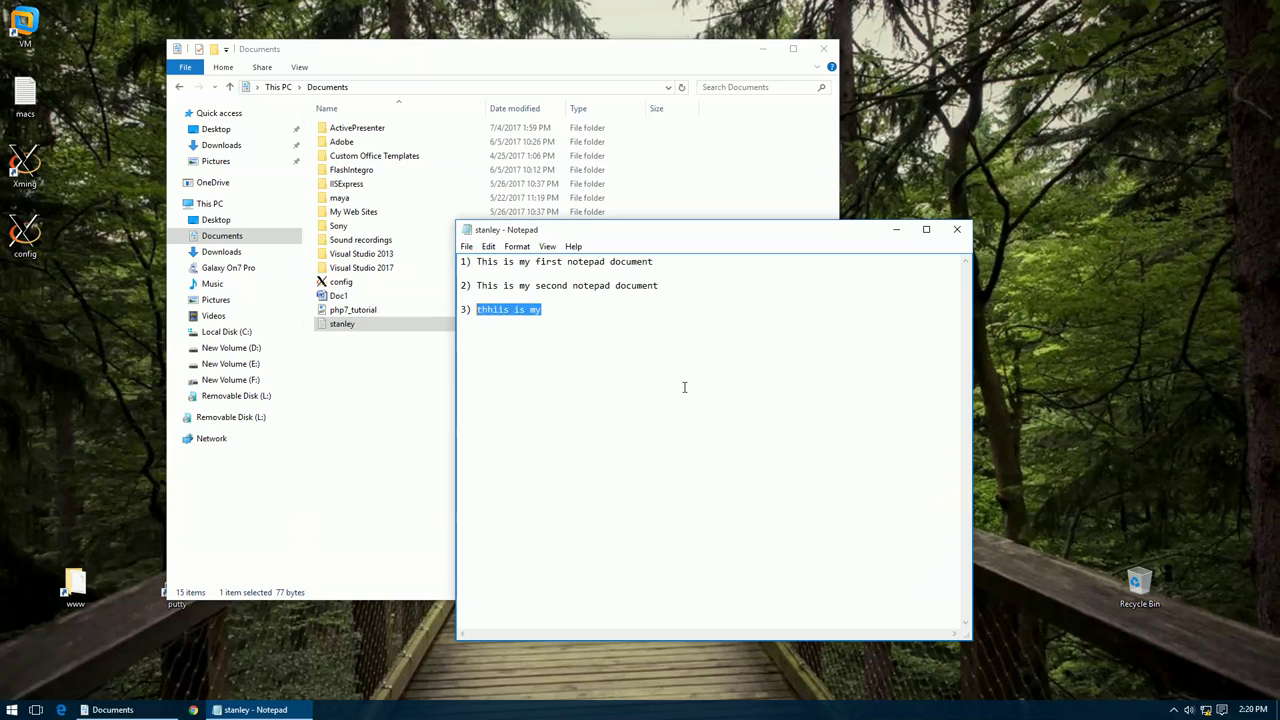
key("ctrl+shift+Left")
key("ctrl+shift+Right")
key("Delete")
type("This is my third document")
Step: Try closing the edited stanley document, move the save prompt slightly down, and cancel closing
key("alt")
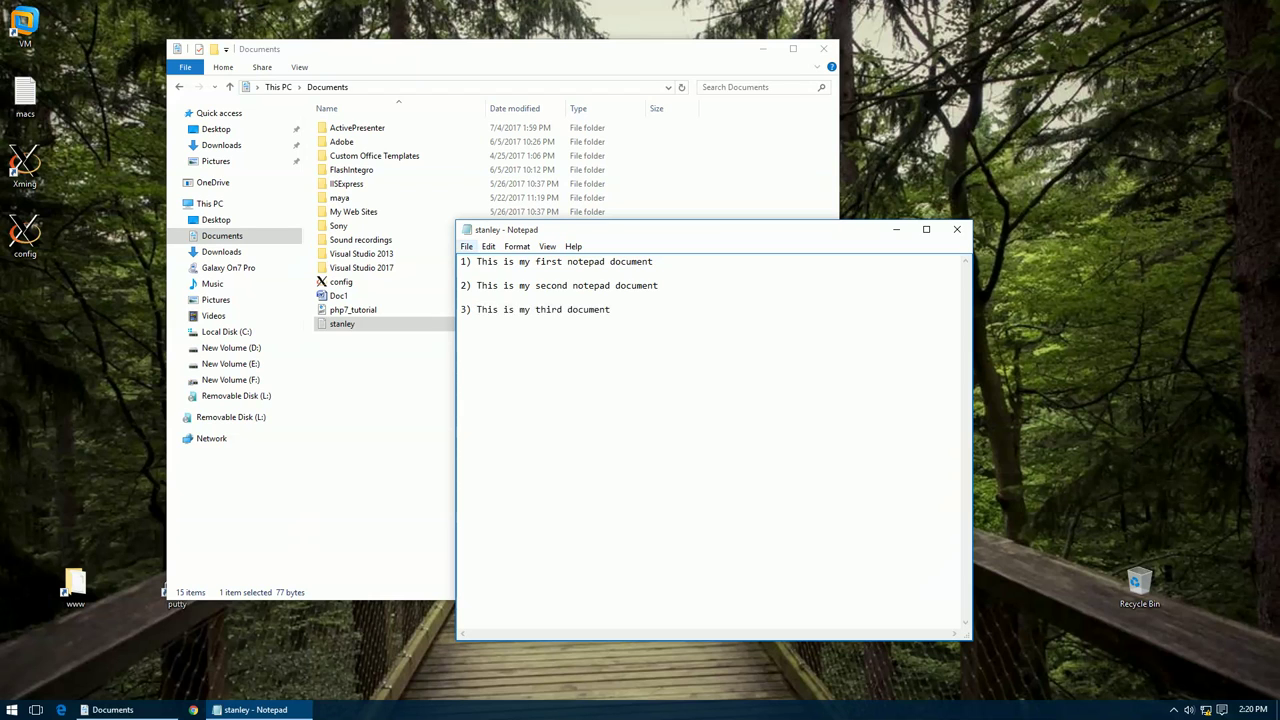
left_click(467, 248)
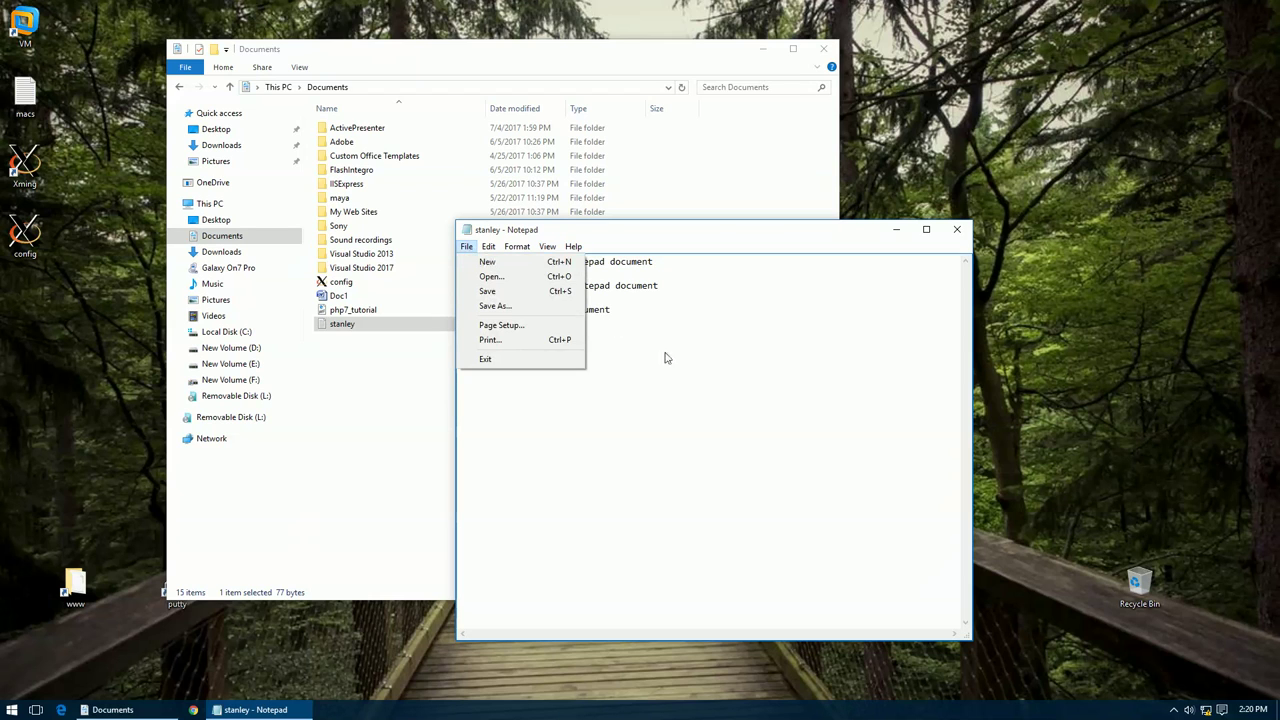
left_click(721, 388)
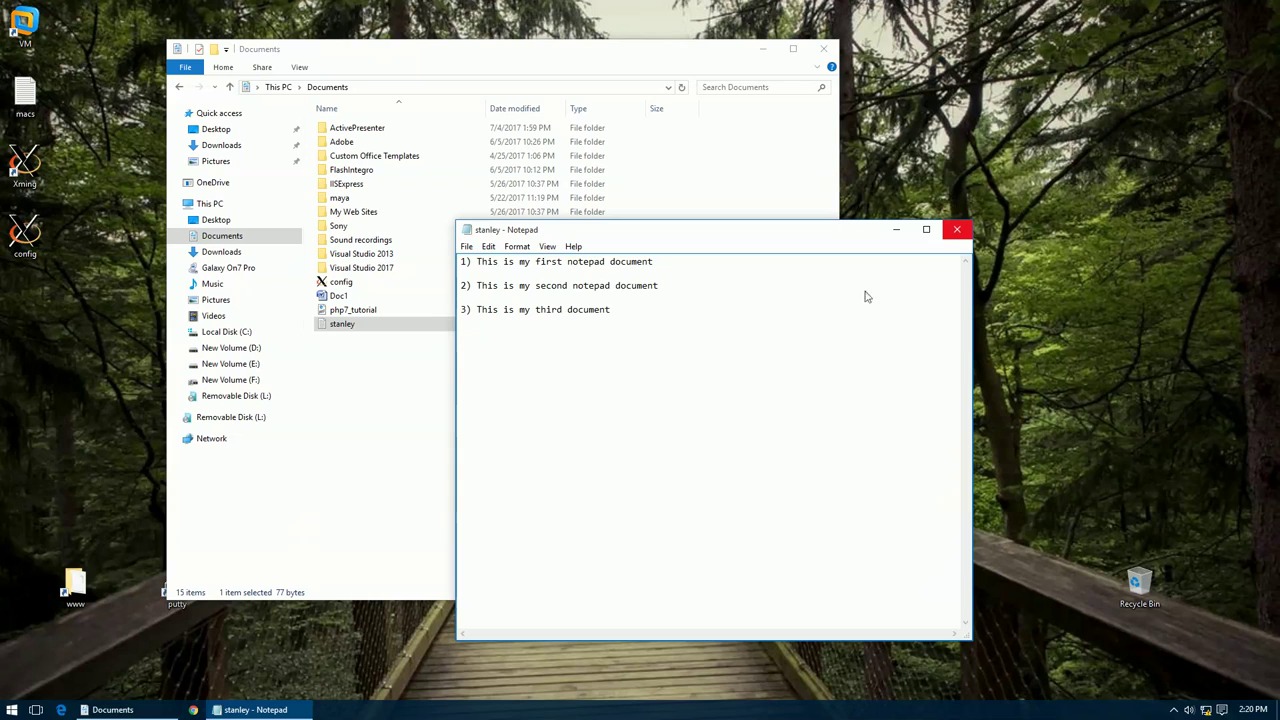
left_click(957, 233)
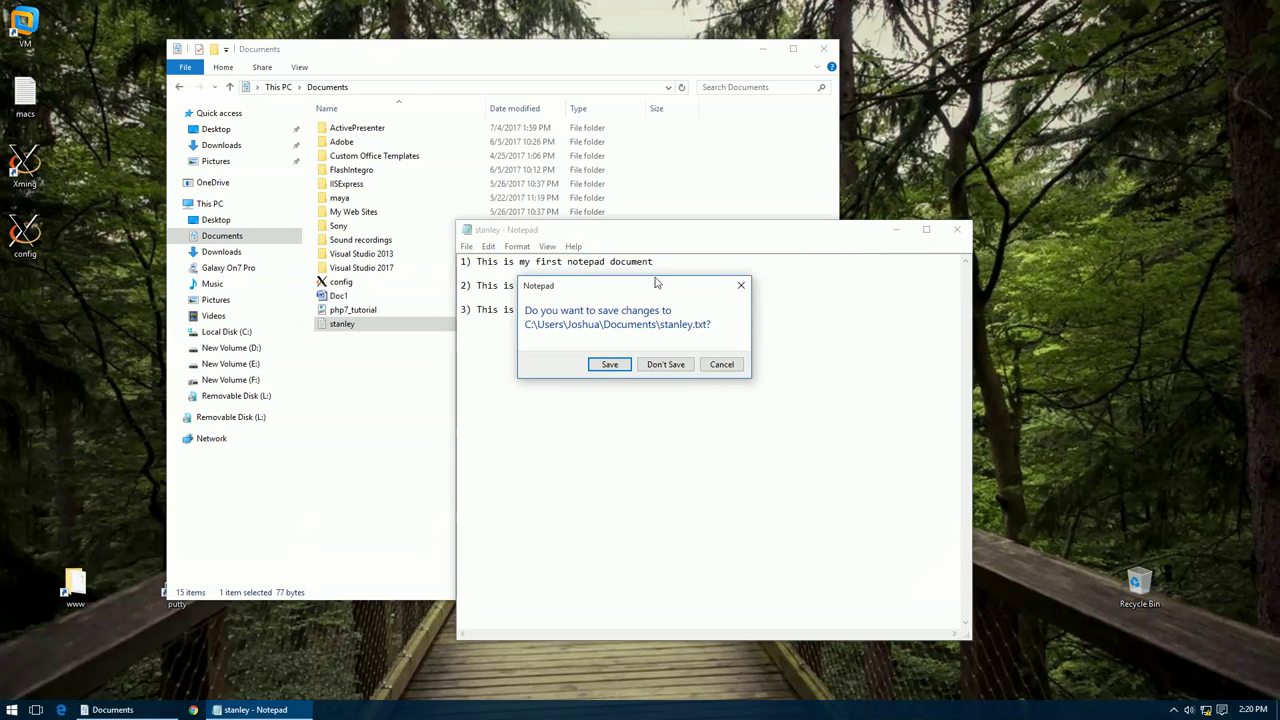
left_click_drag(603, 290, 607, 322)
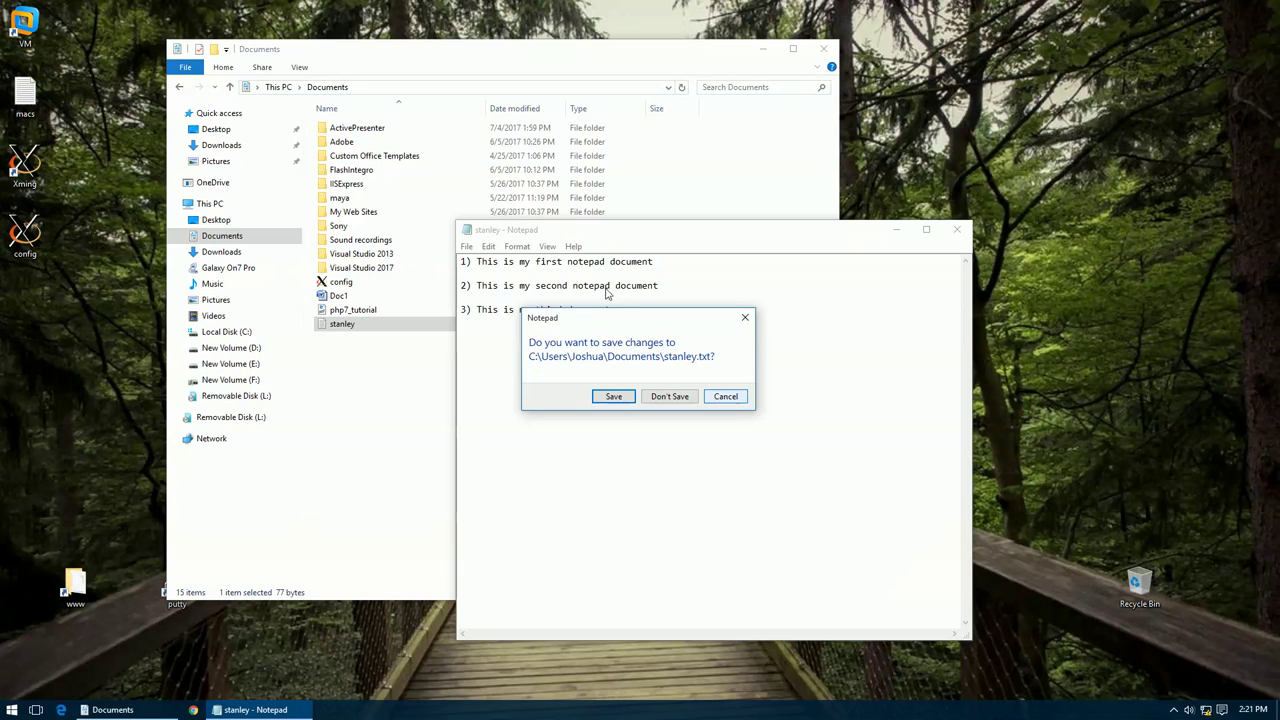
left_click(730, 399)
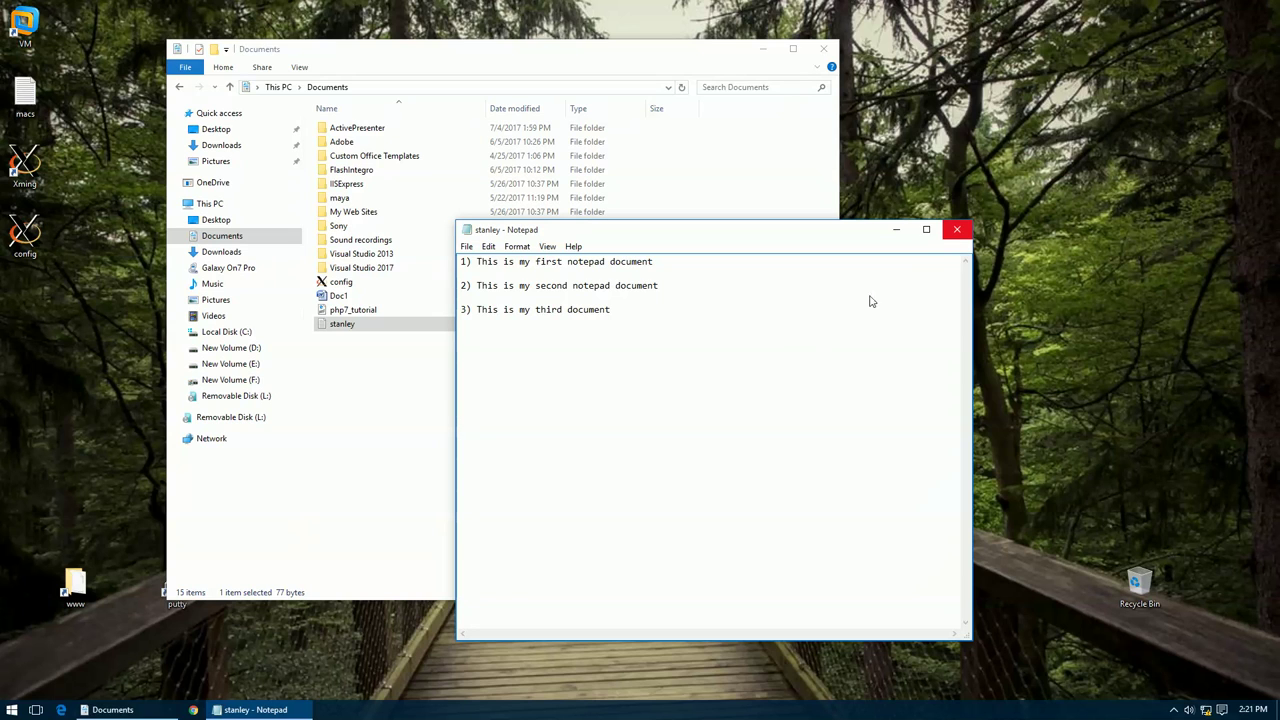
Step: Close the stanley document while saving its changes, and reopen it from the Documents folder
left_click(961, 232)
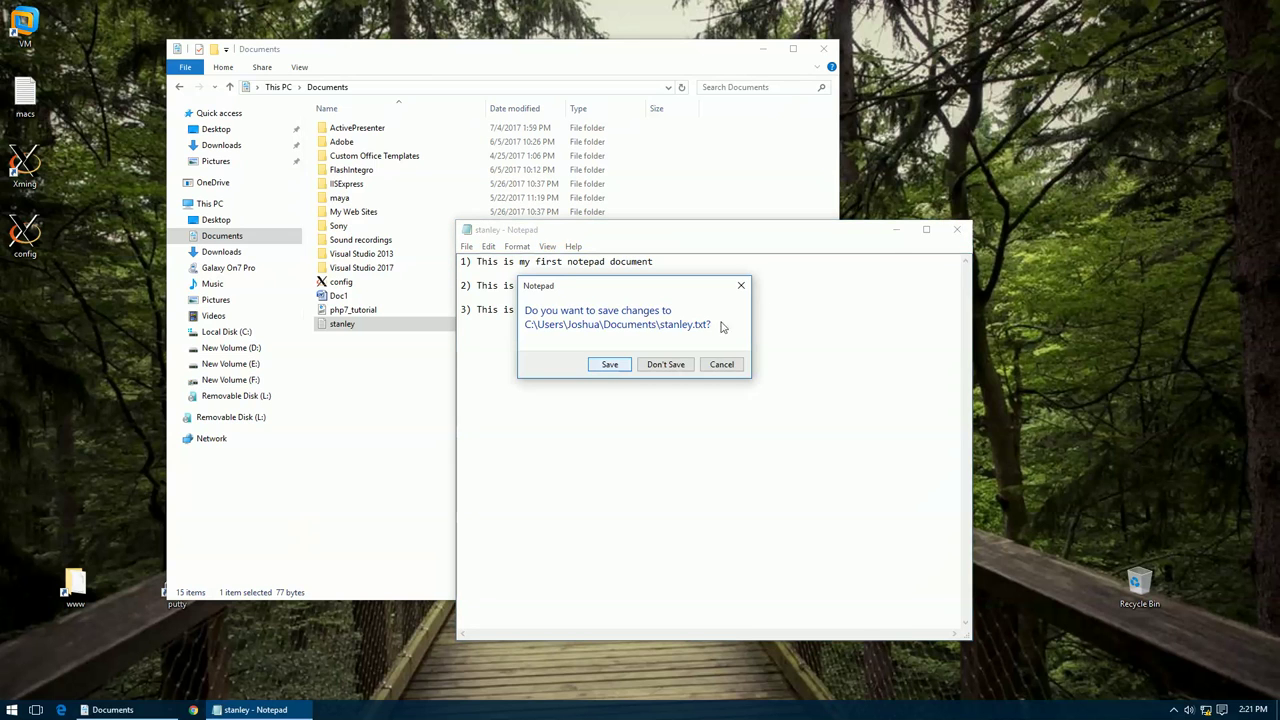
left_click(611, 365)
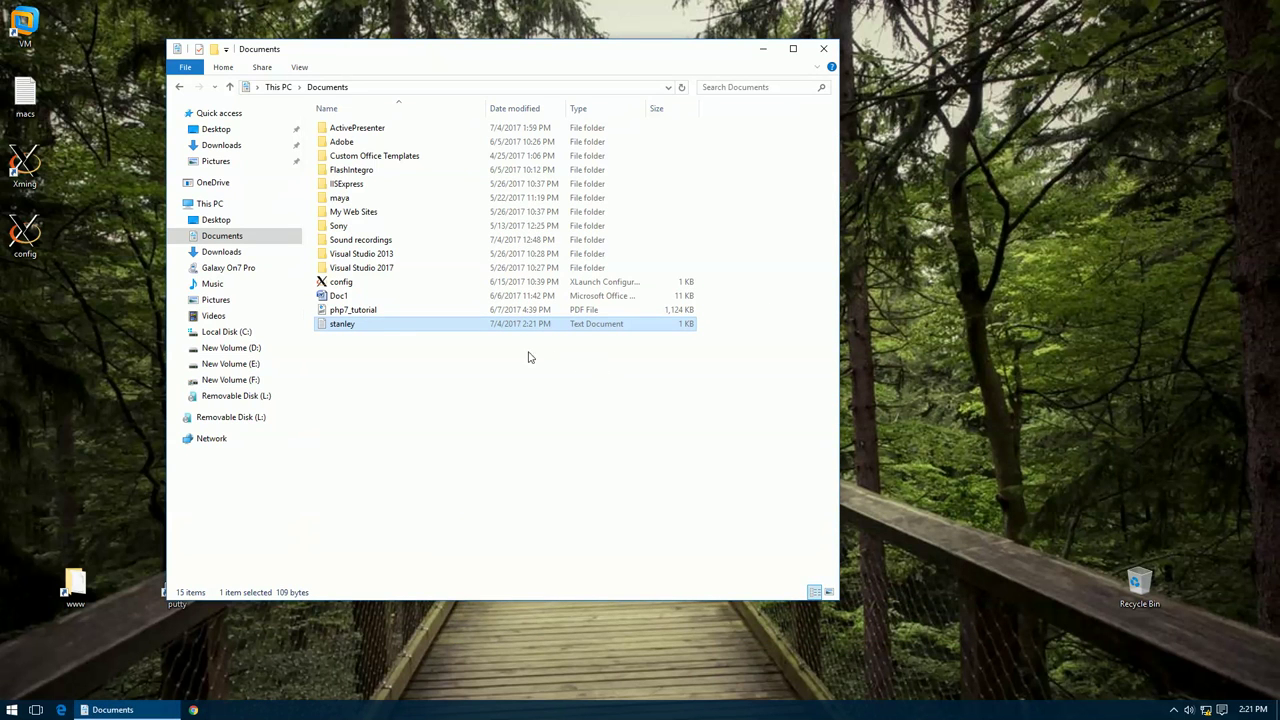
double_click(366, 330)
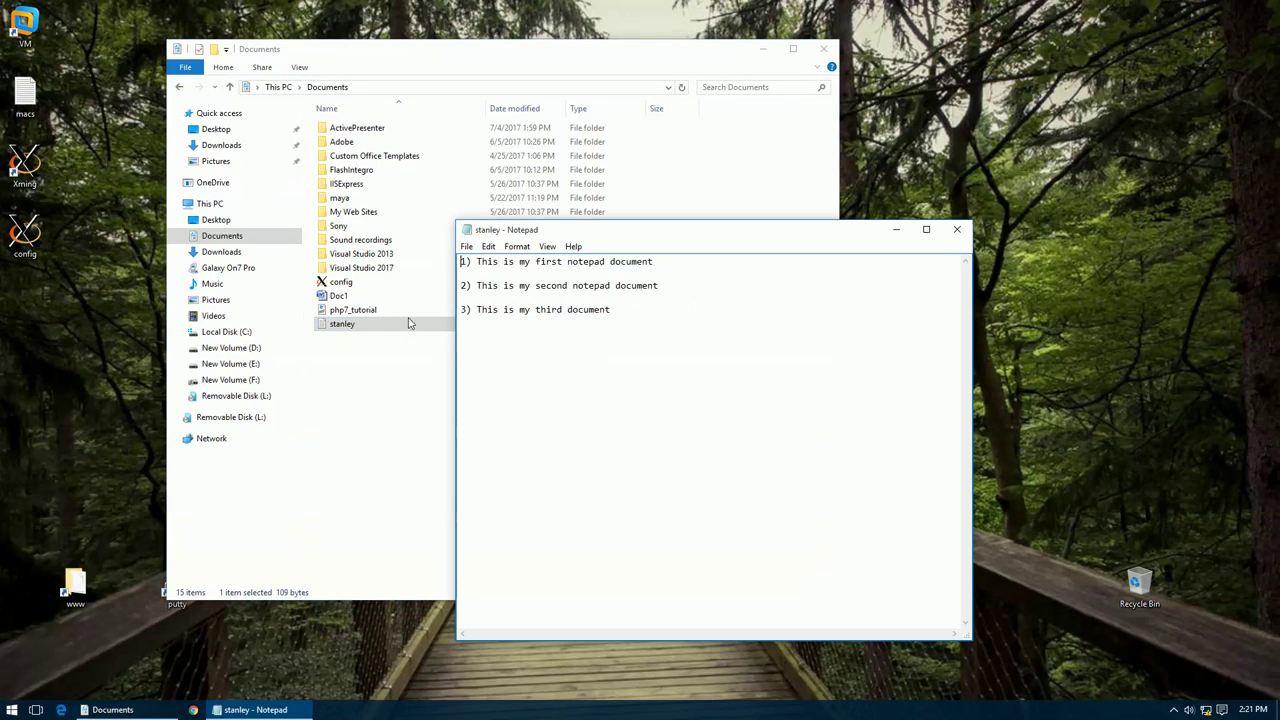
Step: Highlight the third line of the reopened stanley document to check it, and clear the selection
triple_click(464, 311)
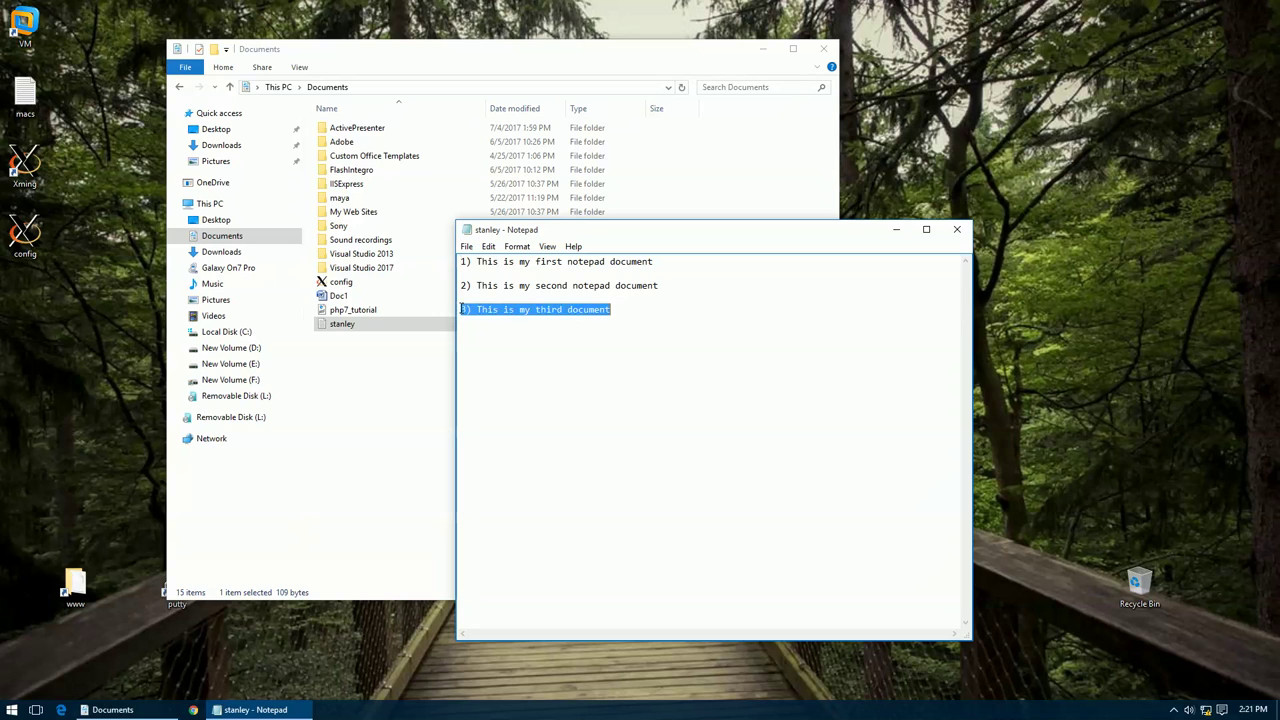
left_click(668, 311)
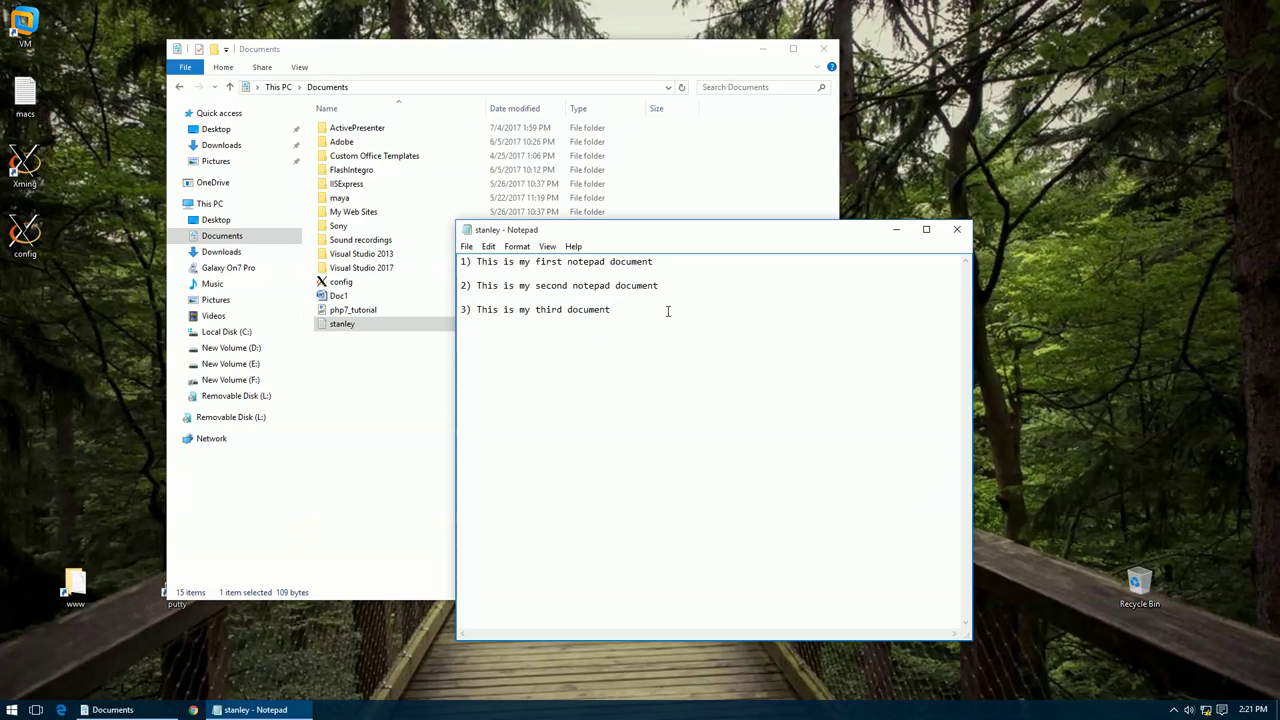
triple_click(672, 310)
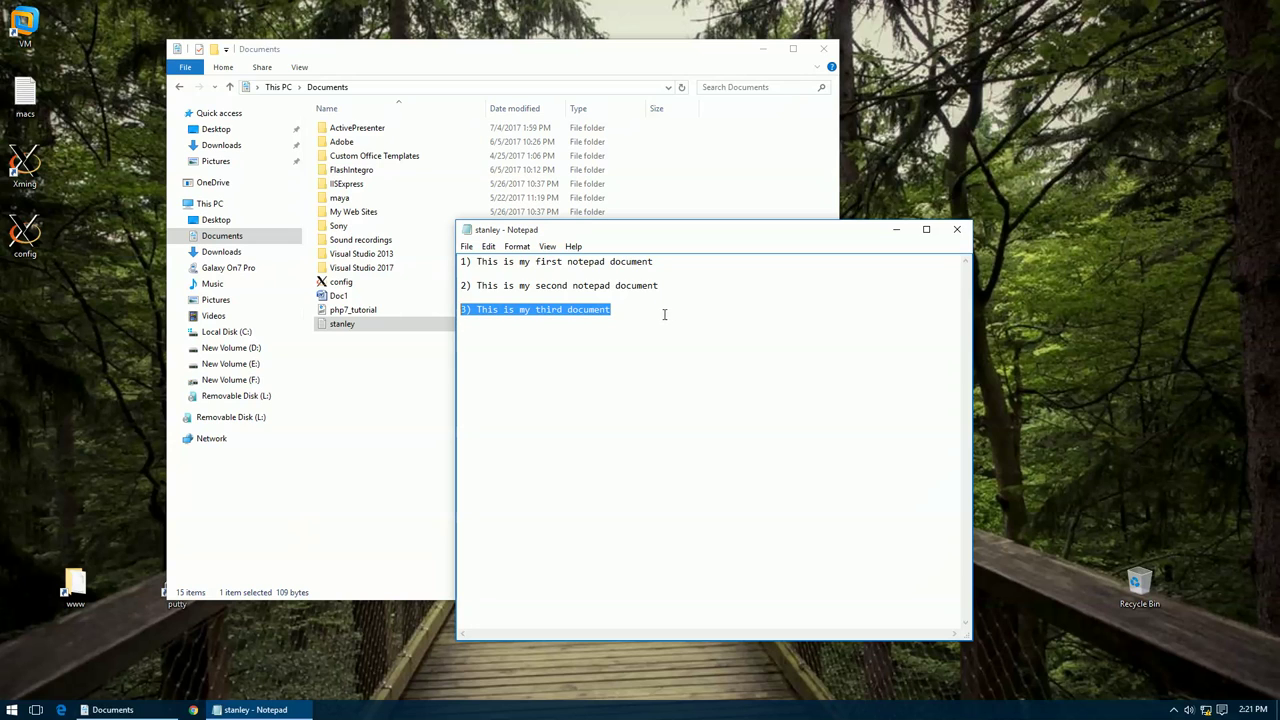
left_click(566, 379)
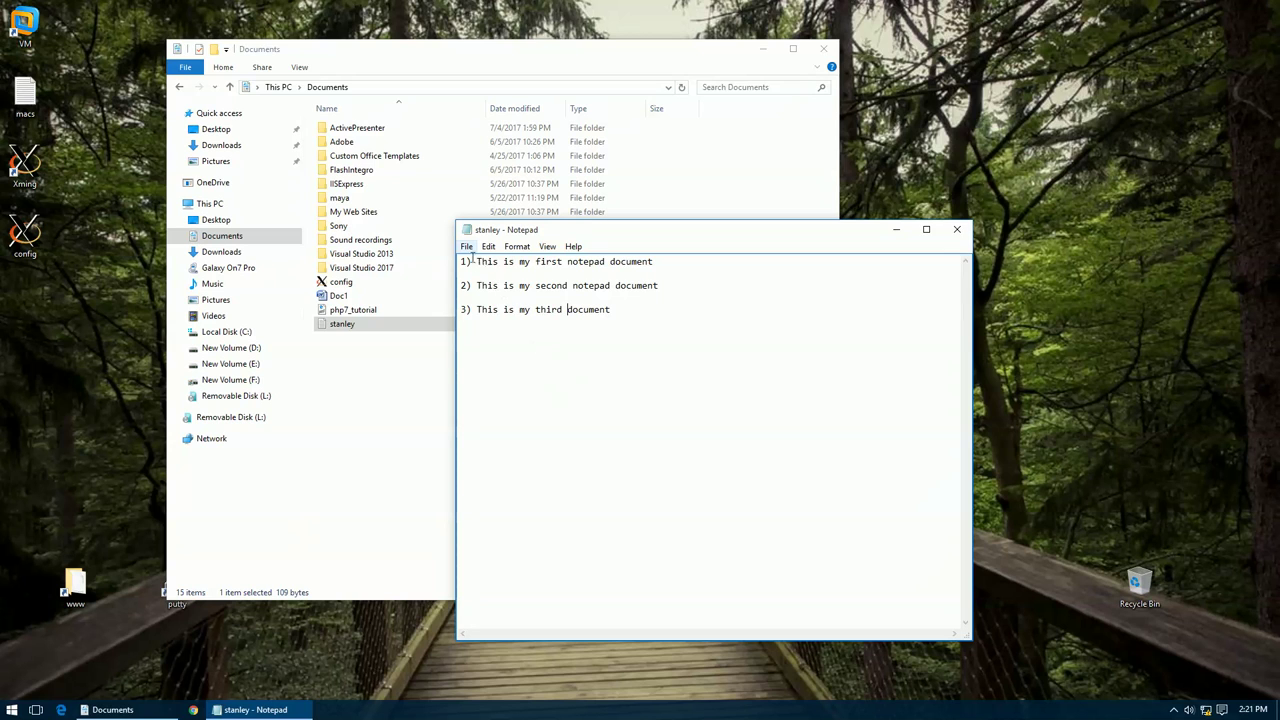
Step: Save a copy of the document as learn in the Documents folder, and look at the new file there
left_click(466, 247)
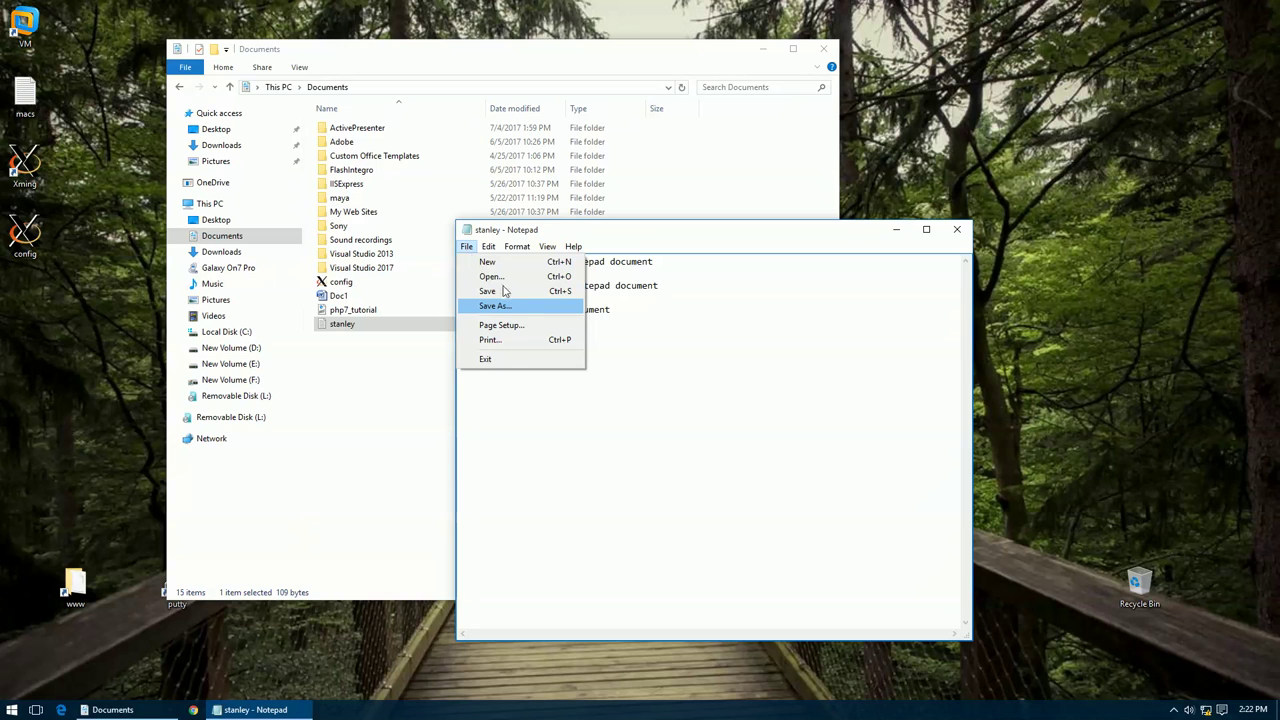
left_click(526, 309)
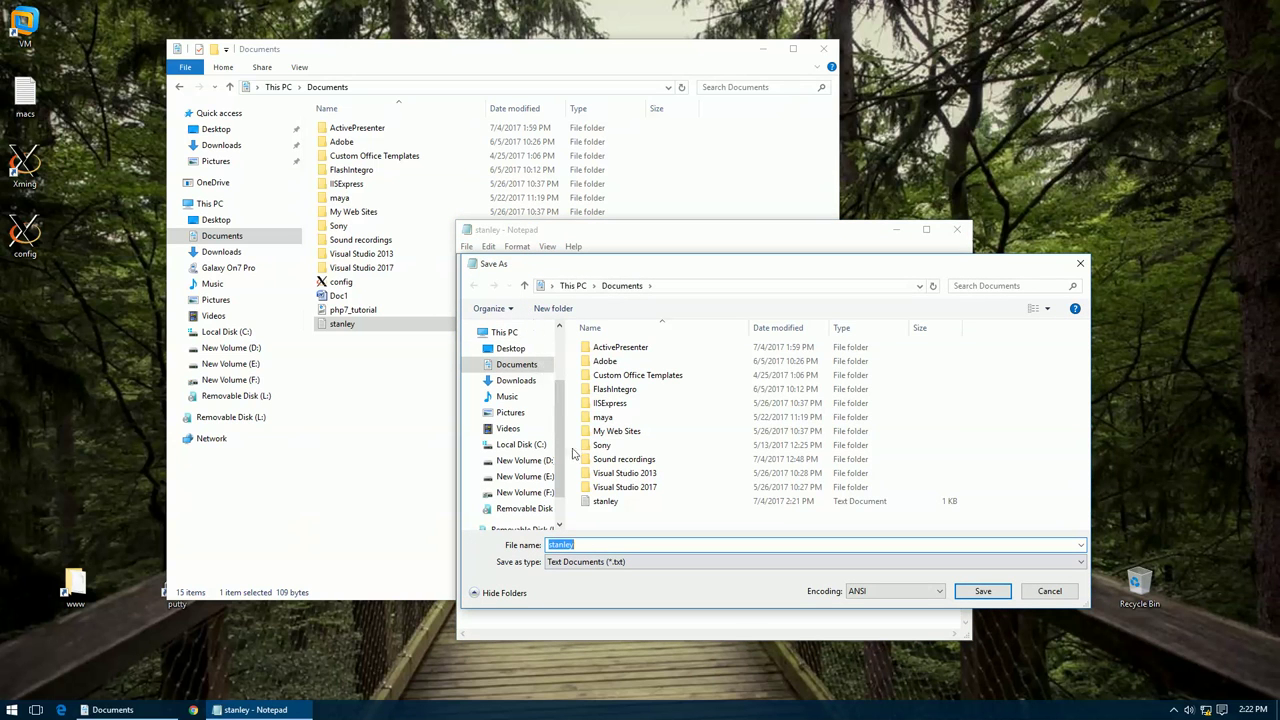
left_click(604, 544)
key("ctrl+a")
type("learn")
left_click(994, 591)
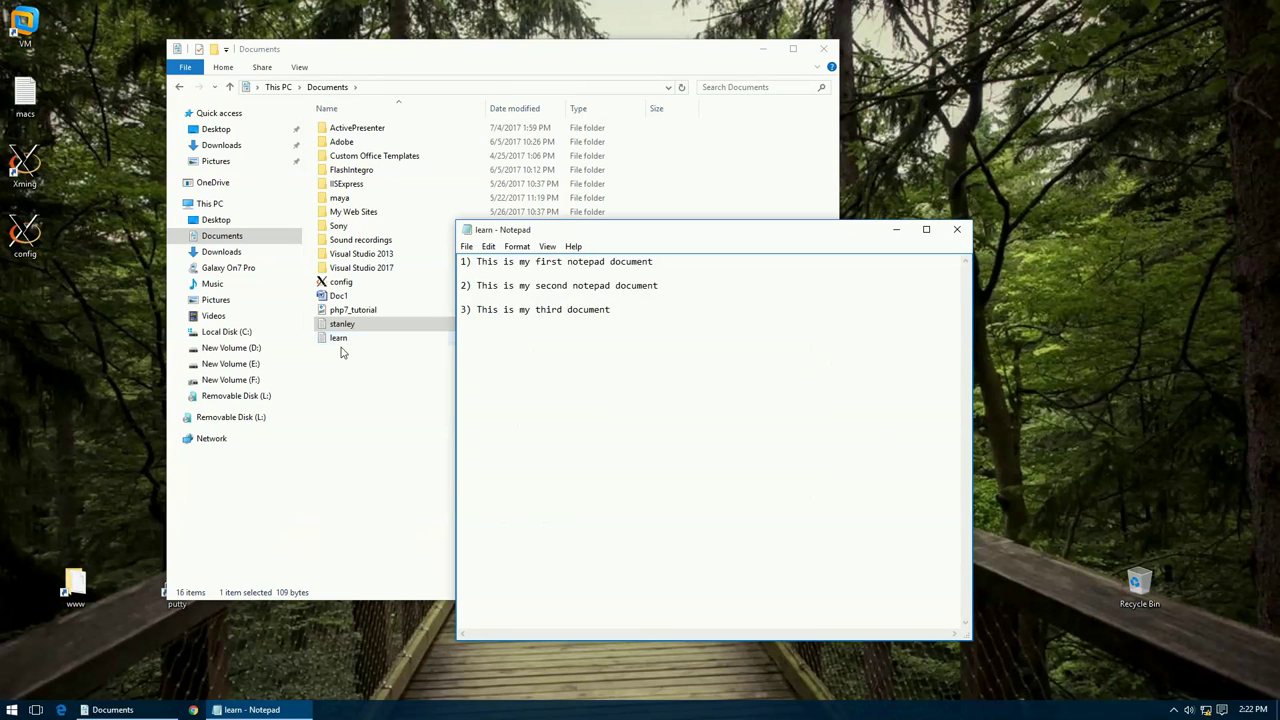
left_click(344, 337)
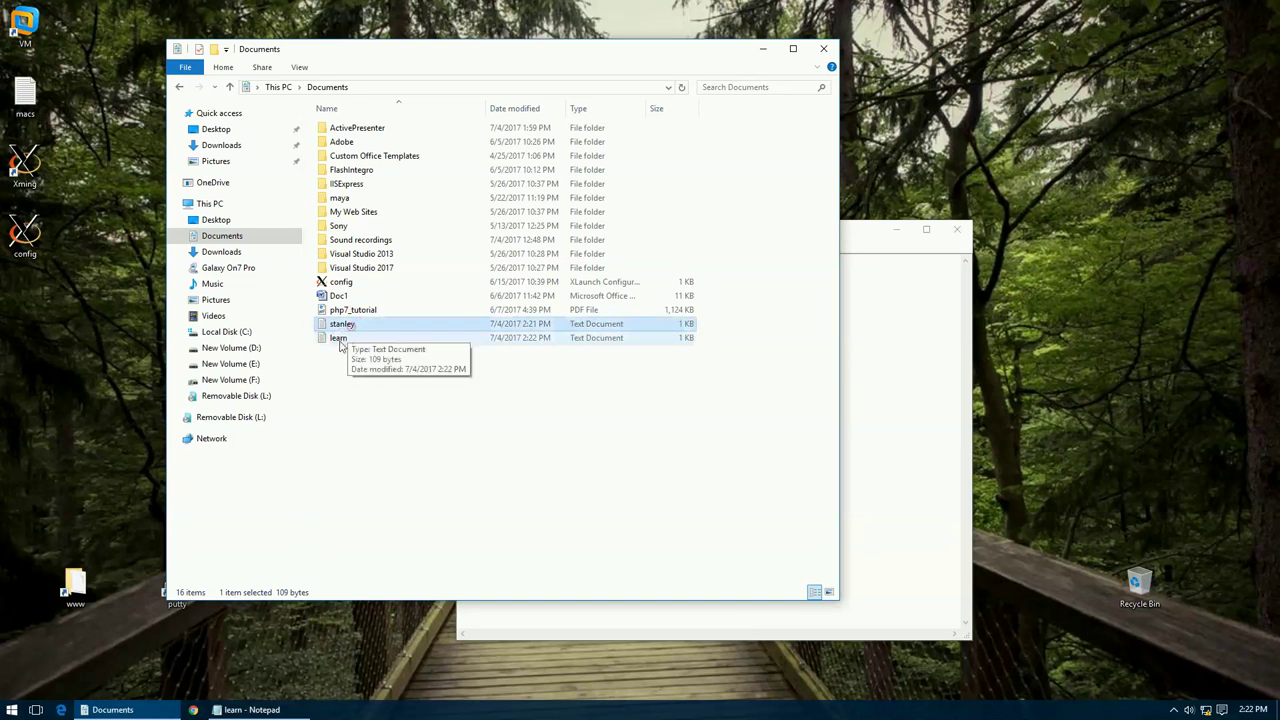
left_click(933, 344)
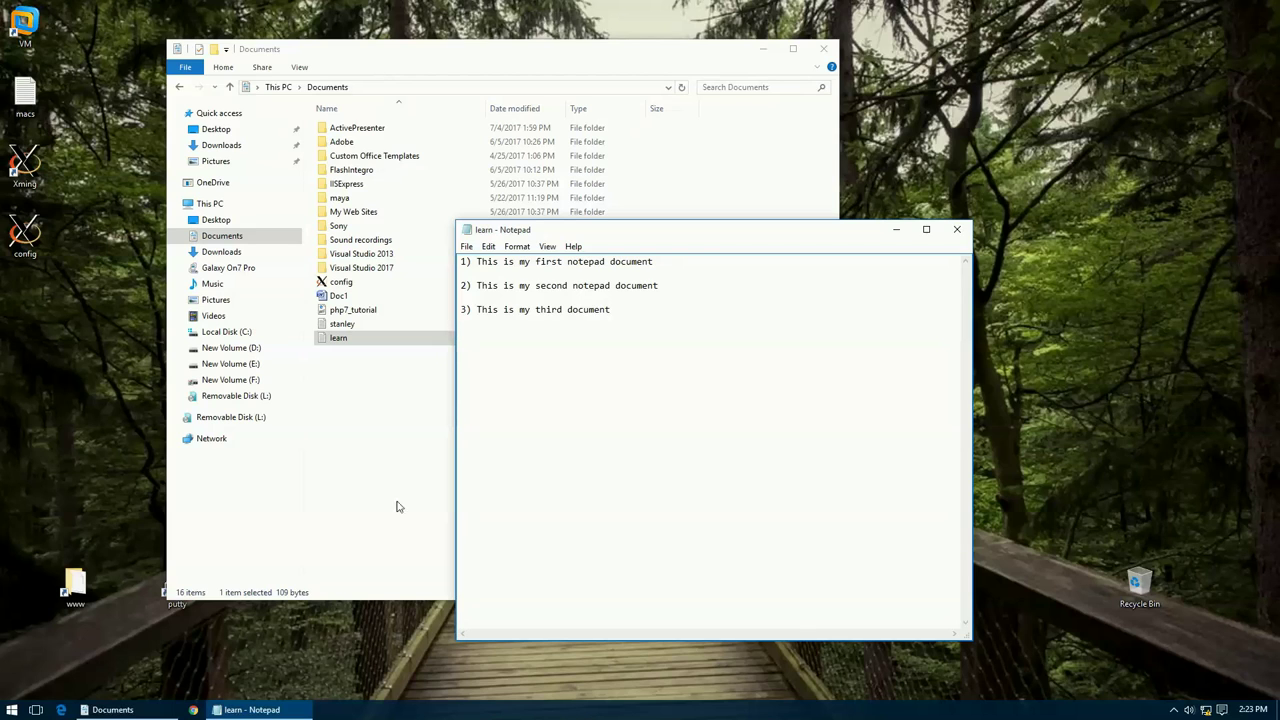
Step: Open the page setup of the learn document and set the paper size to A4
left_click(466, 247)
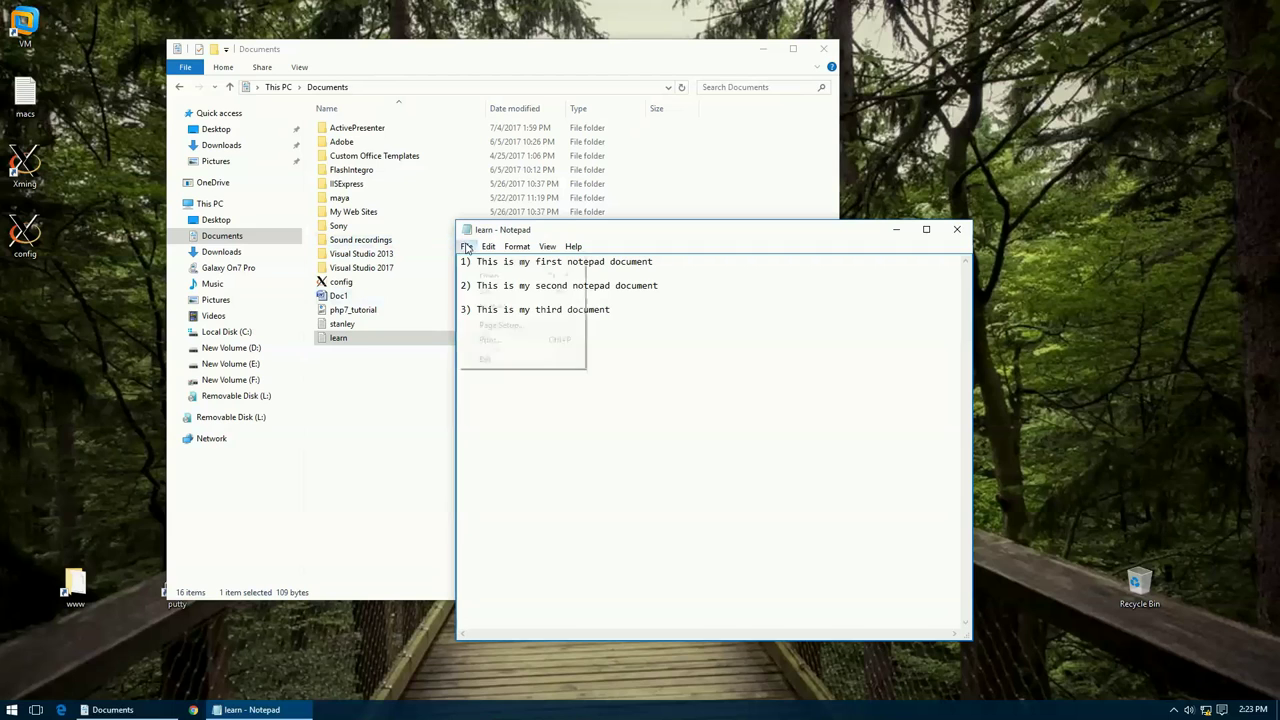
left_click(527, 324)
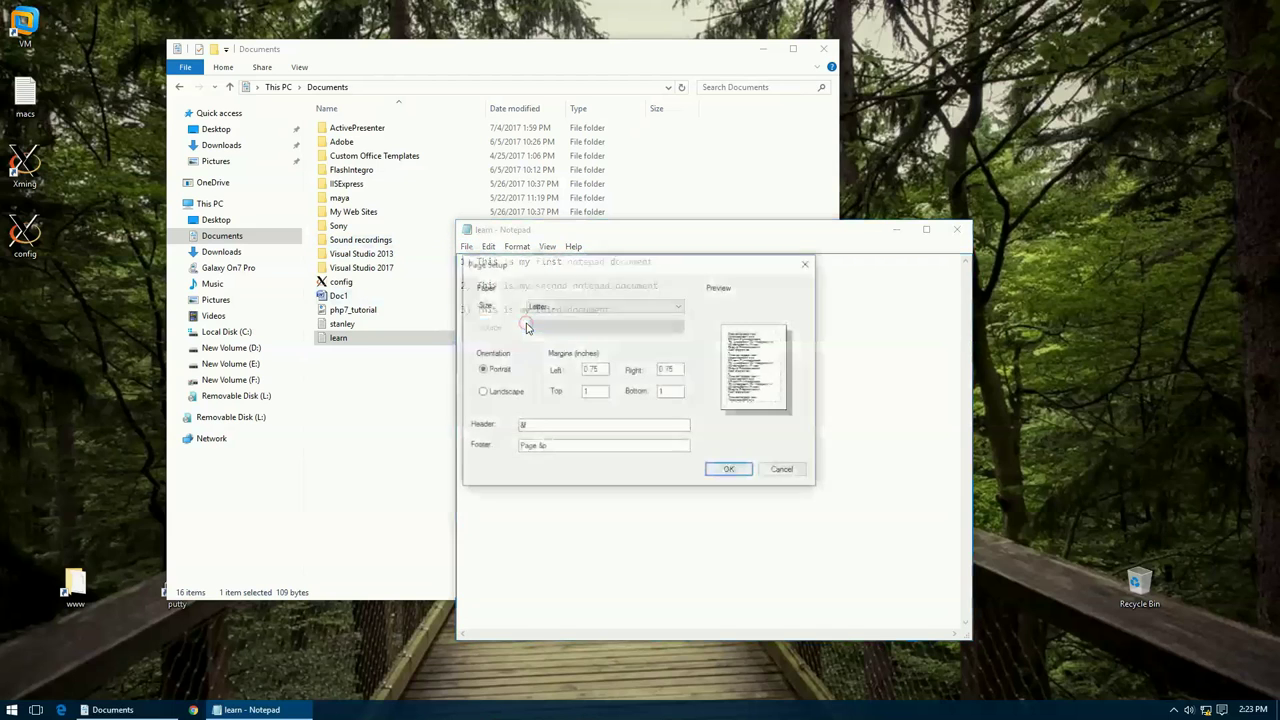
left_click(645, 306)
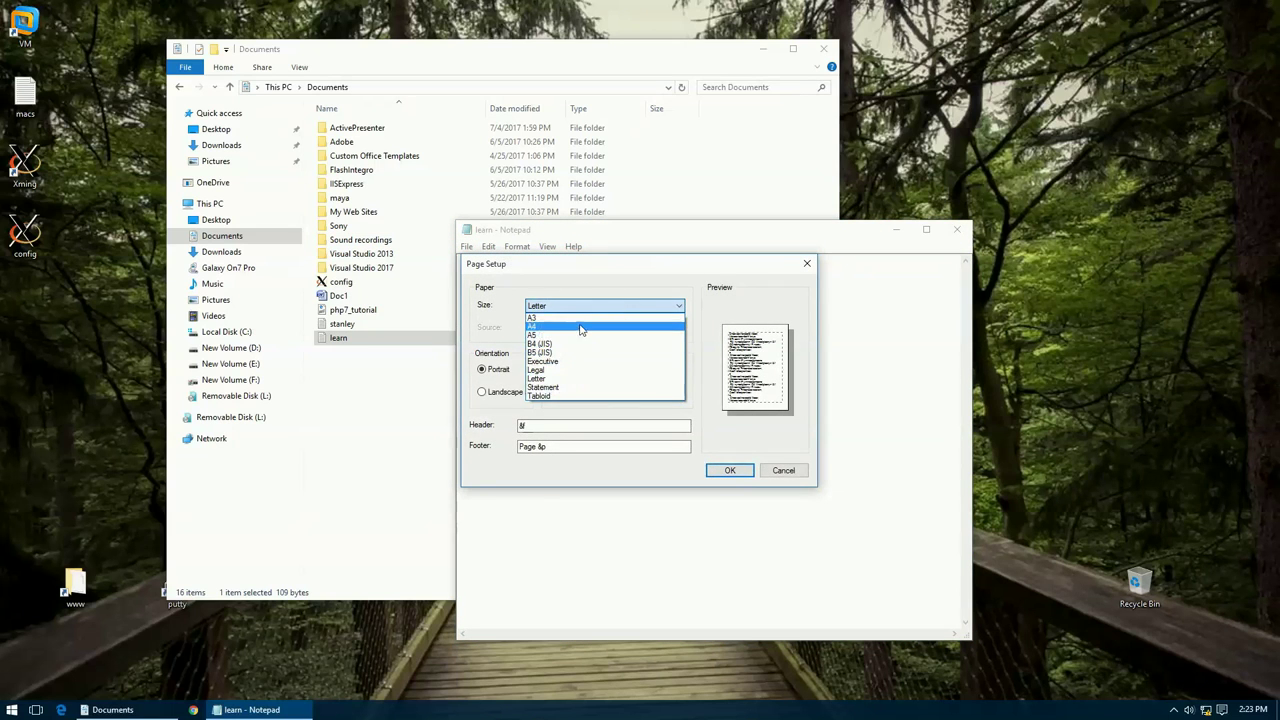
left_click(578, 326)
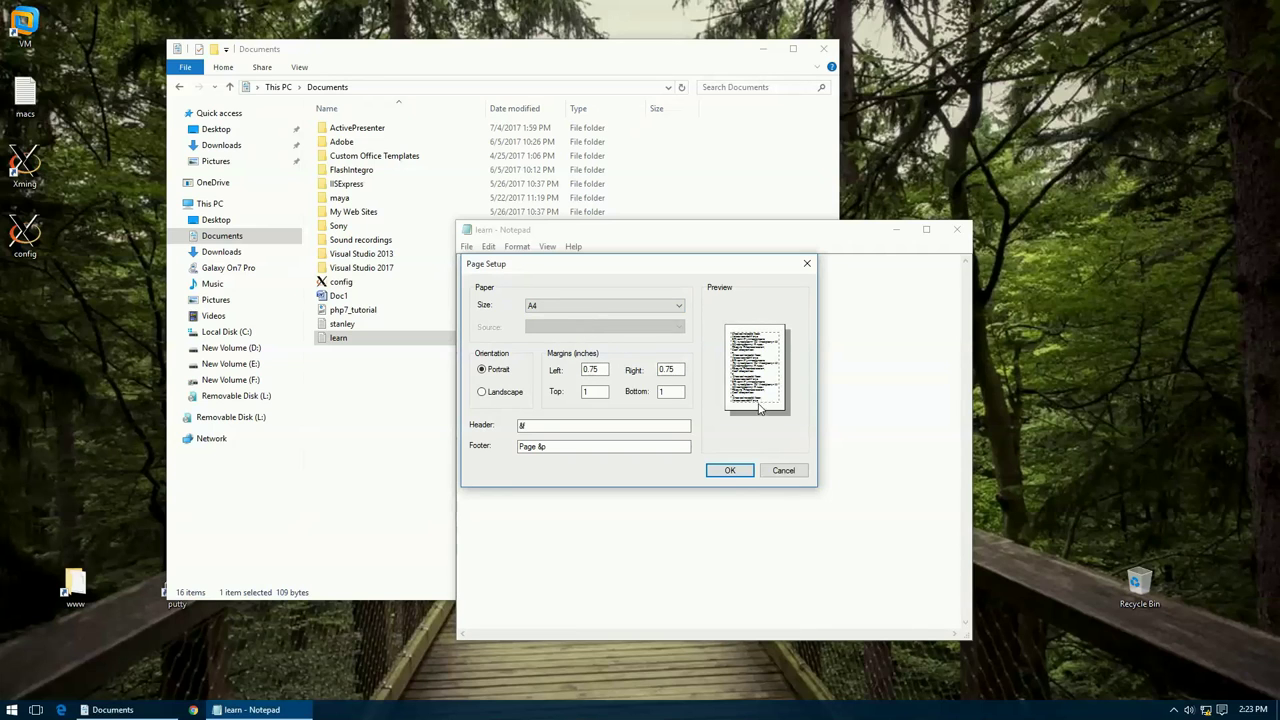
Step: Set the page's top margin to 2 inches and its bottom margin to 3 inches
double_click(605, 369)
double_click(677, 369)
double_click(592, 391)
type("2")
double_click(670, 391)
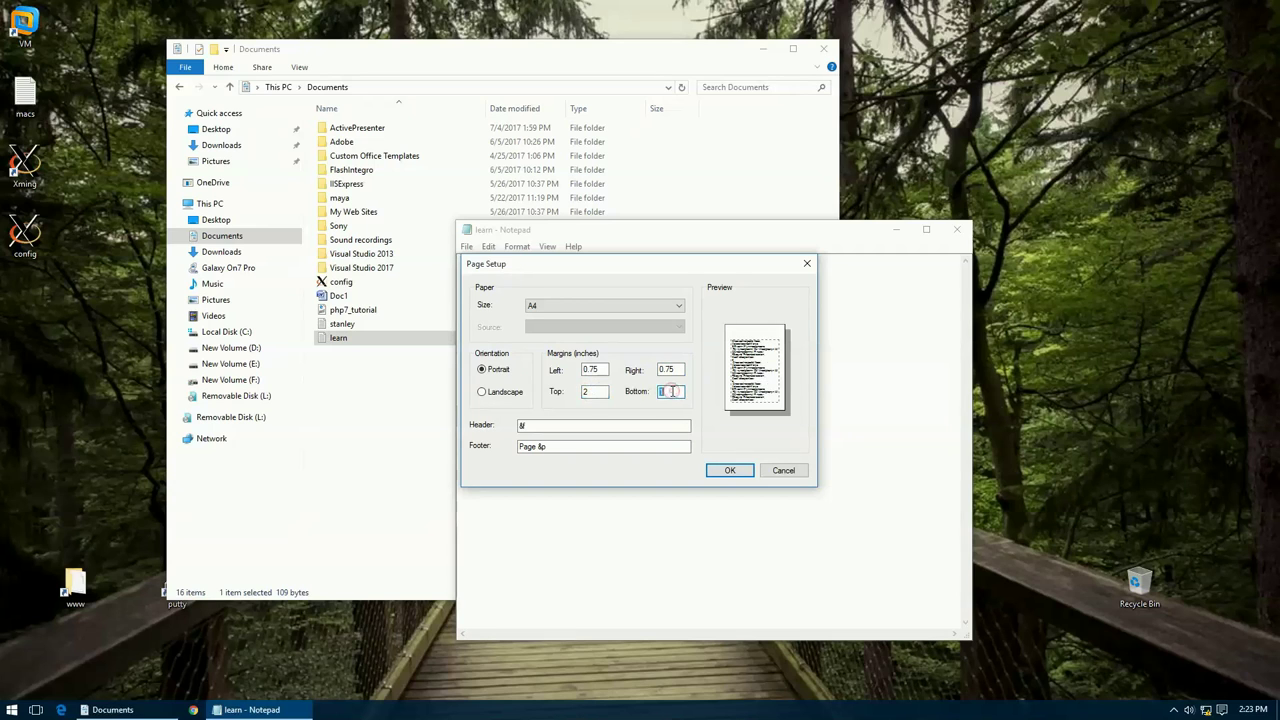
type("3")
double_click(676, 369)
left_click(676, 369)
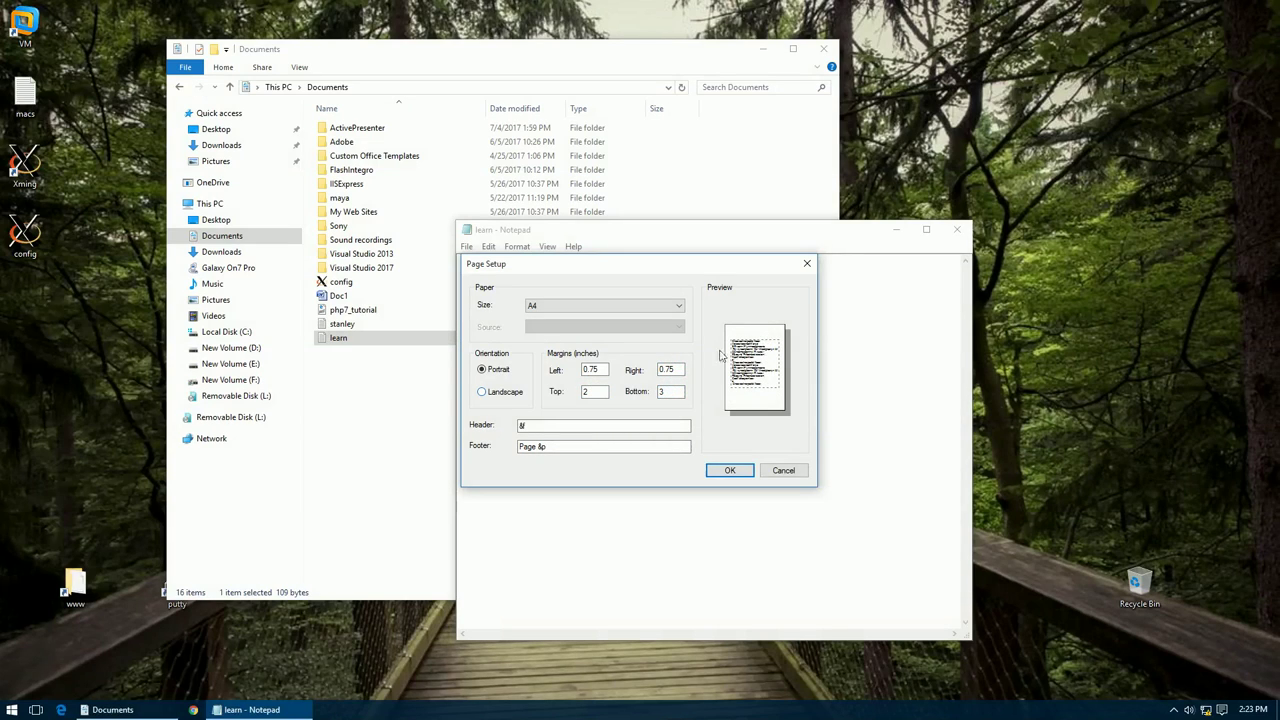
Step: Preview landscape orientation, return to portrait, and apply the page setup after looking at the header and footer fields
left_click(510, 394)
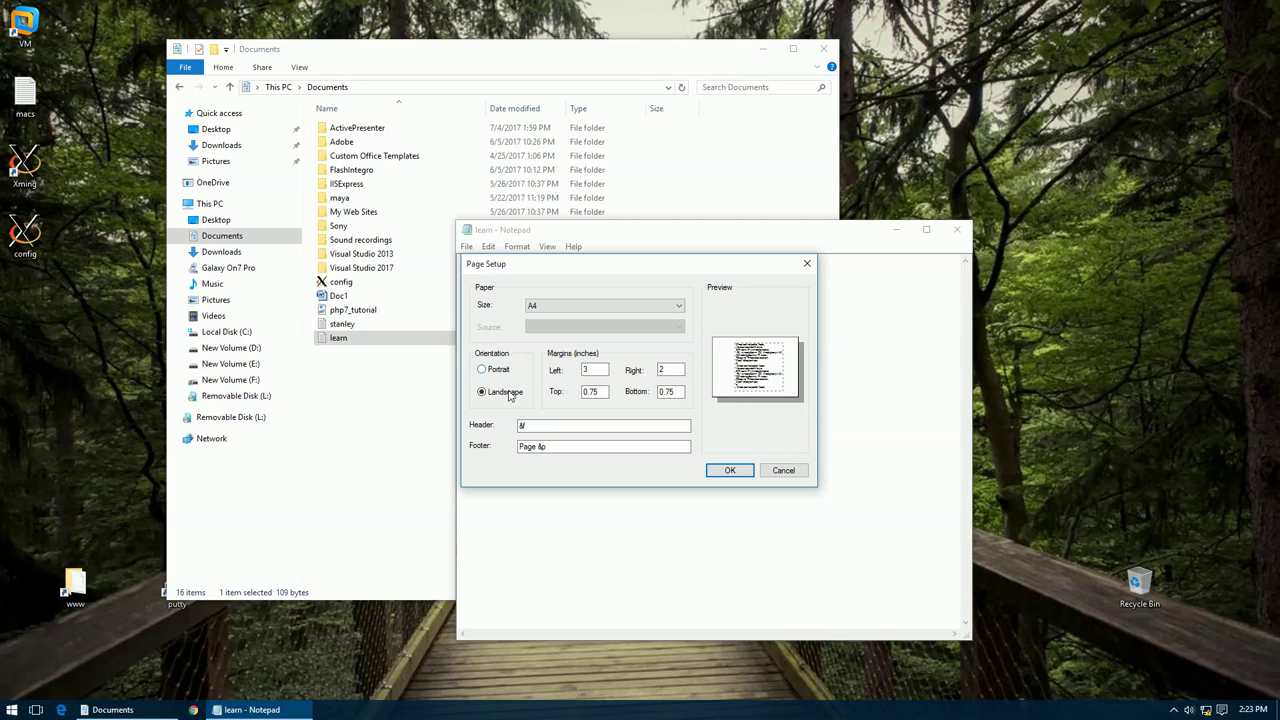
left_click(495, 375)
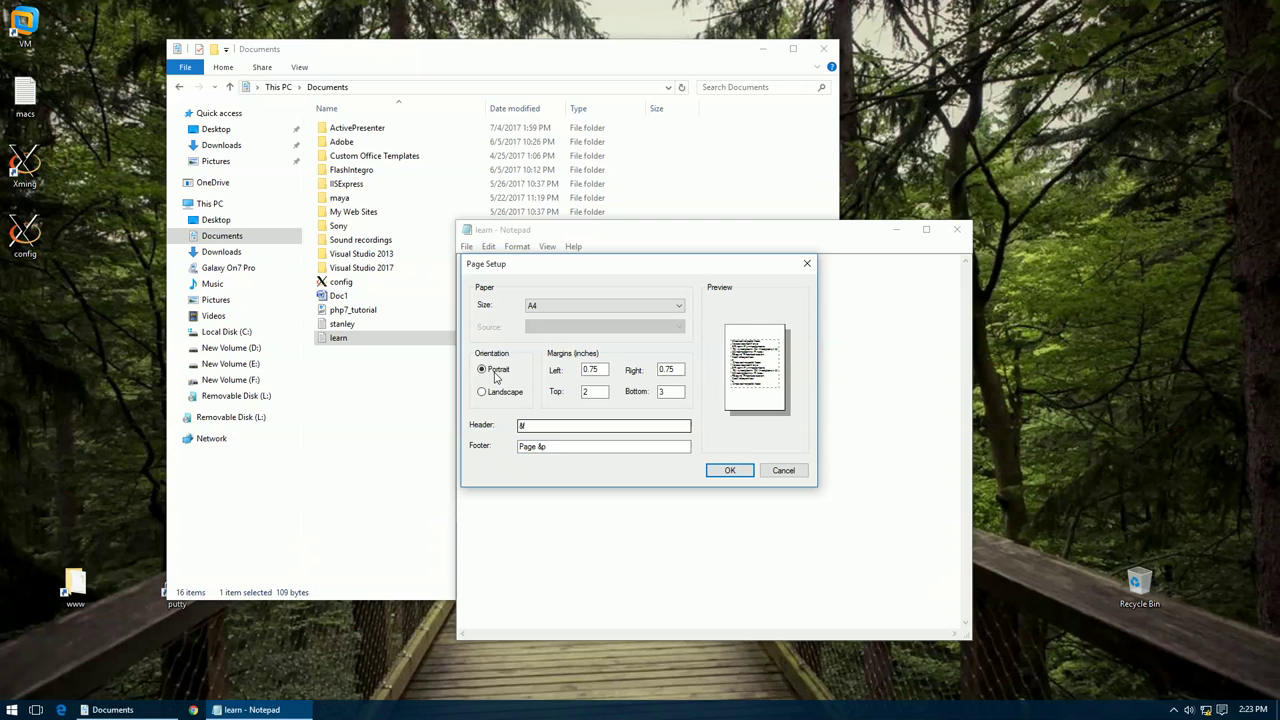
left_click(562, 428)
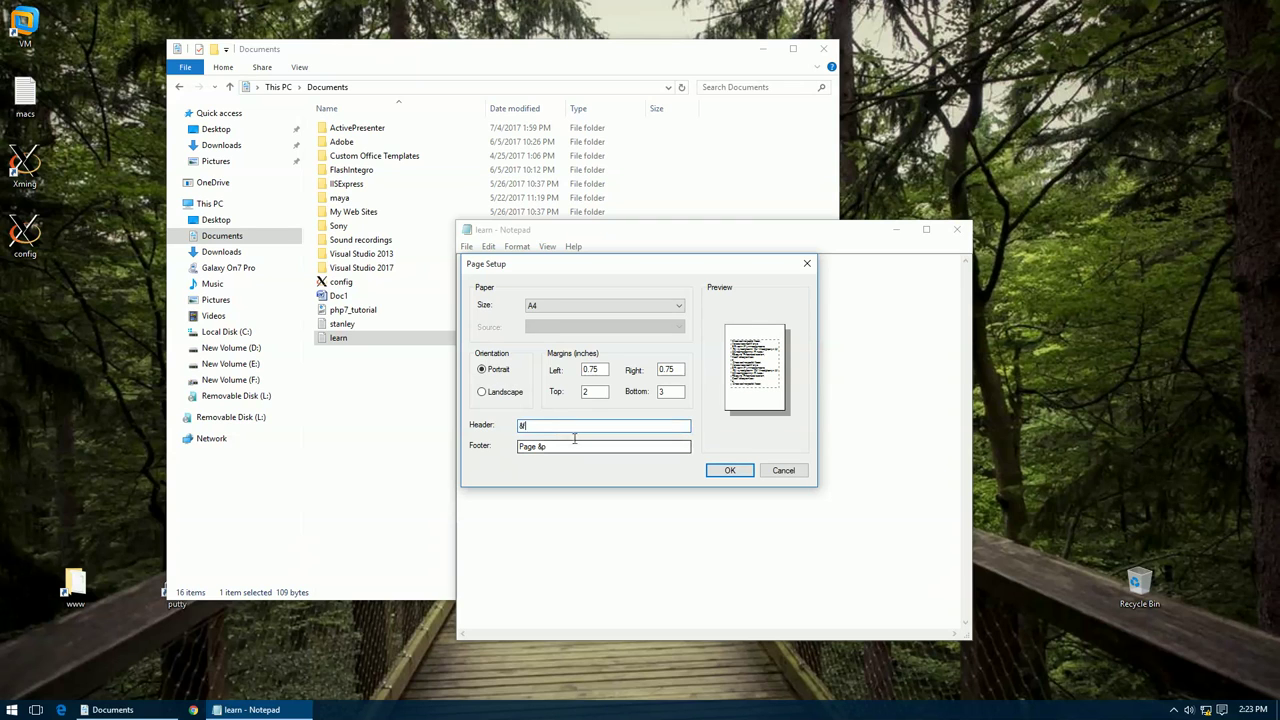
key("Tab")
left_click(566, 445)
key("ctrl+a")
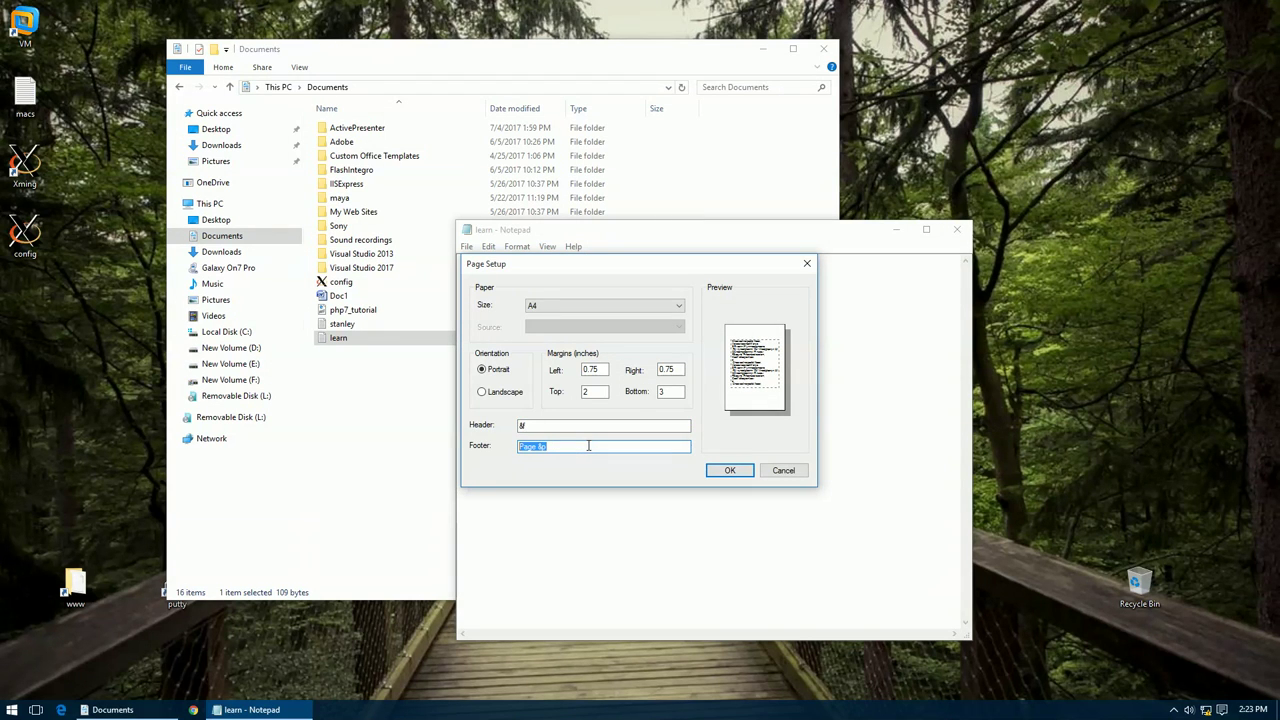
left_click(579, 446)
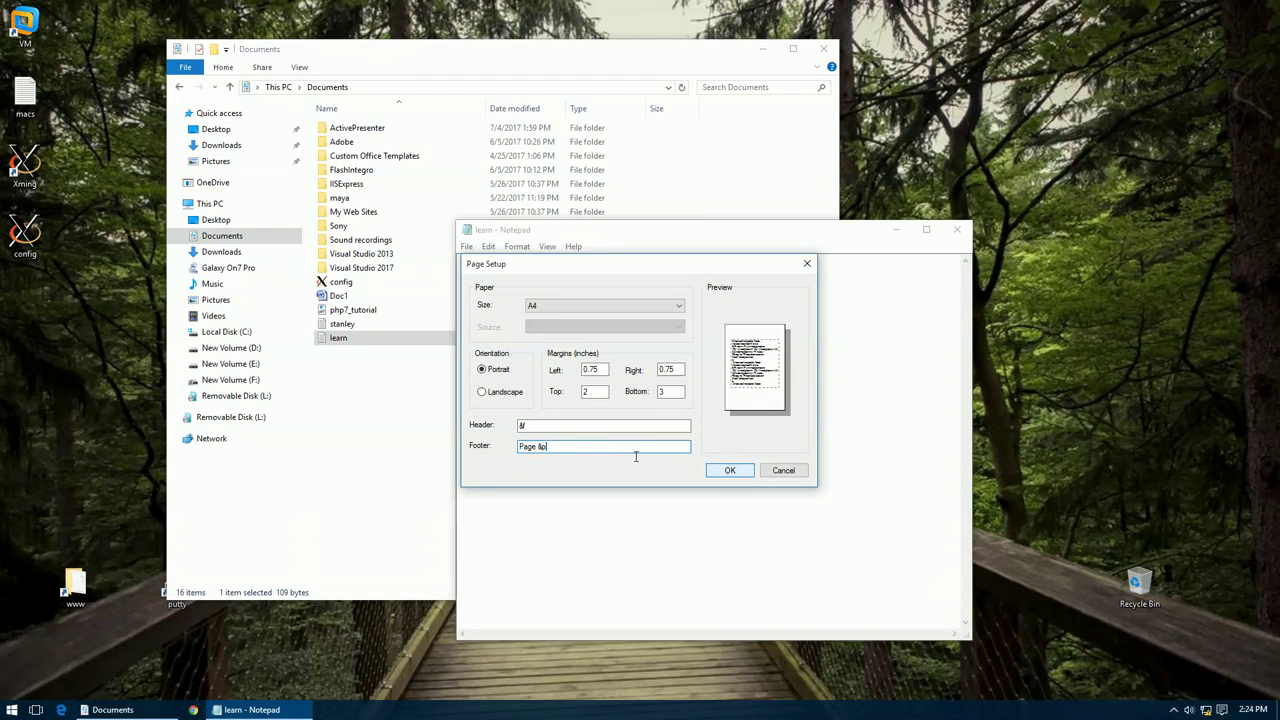
left_click(731, 471)
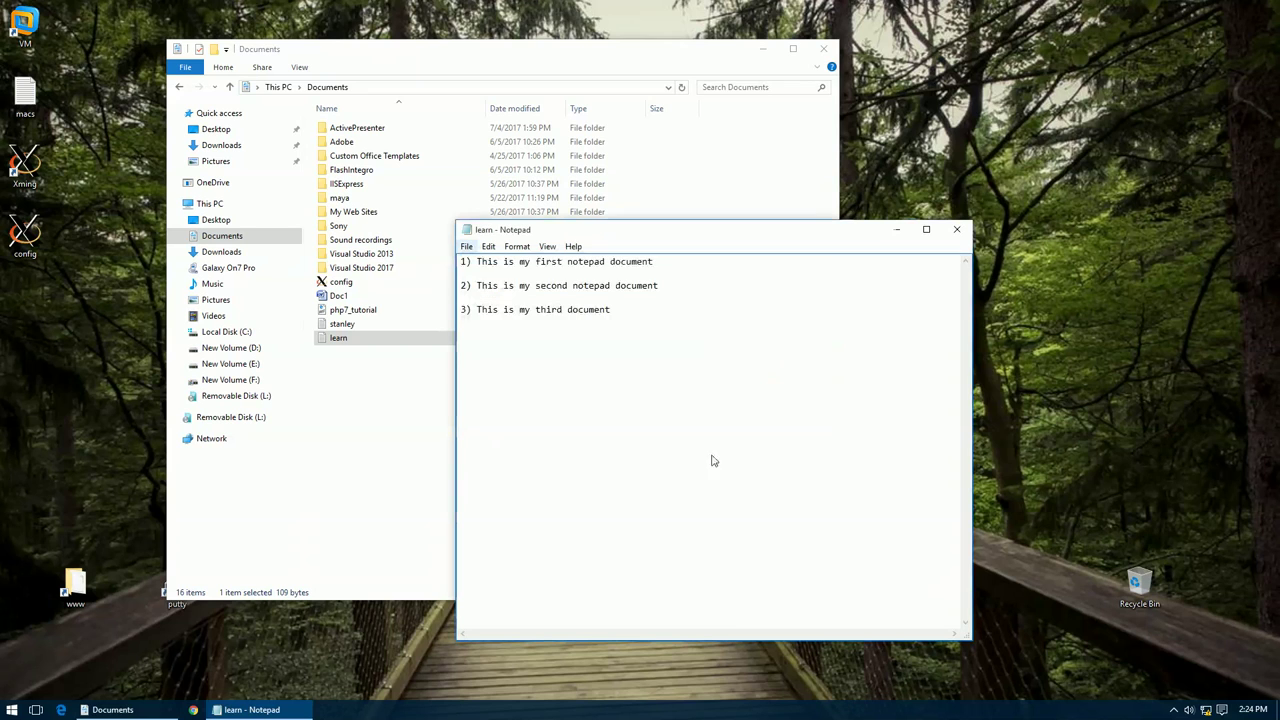
Step: Reopen the page setup to review the applied settings, and cancel out of it
left_click(466, 248)
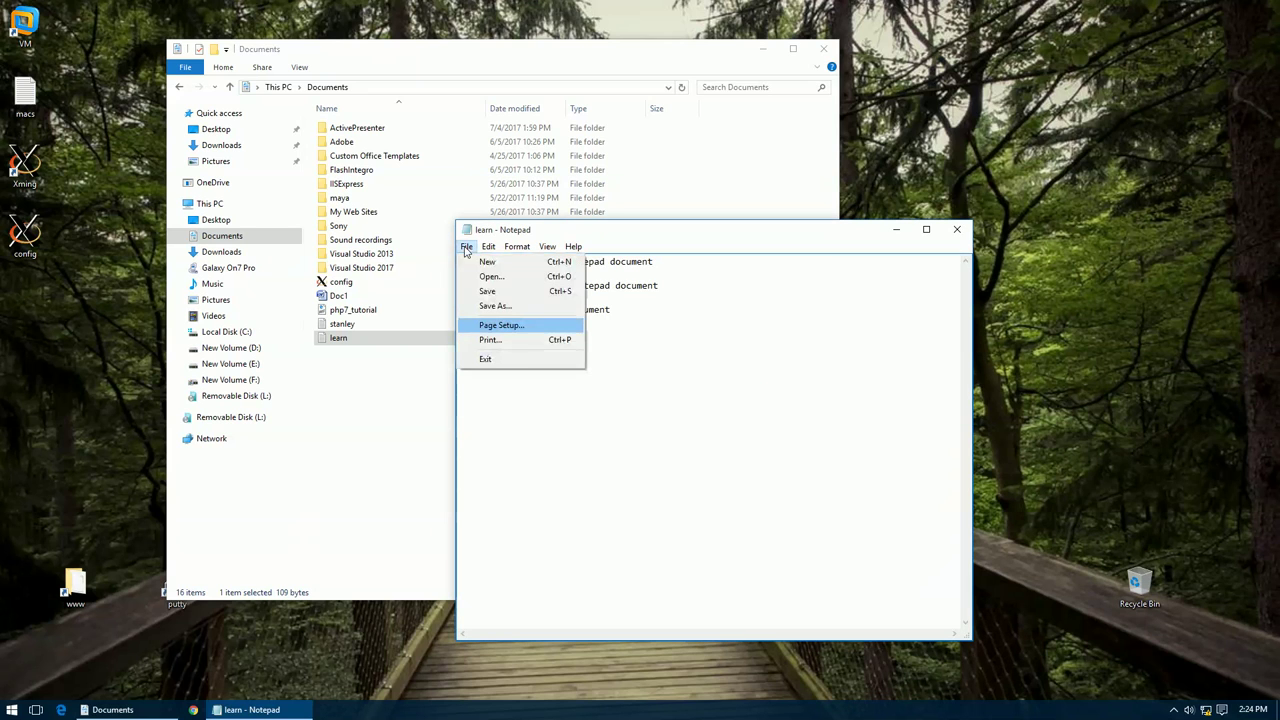
left_click(500, 327)
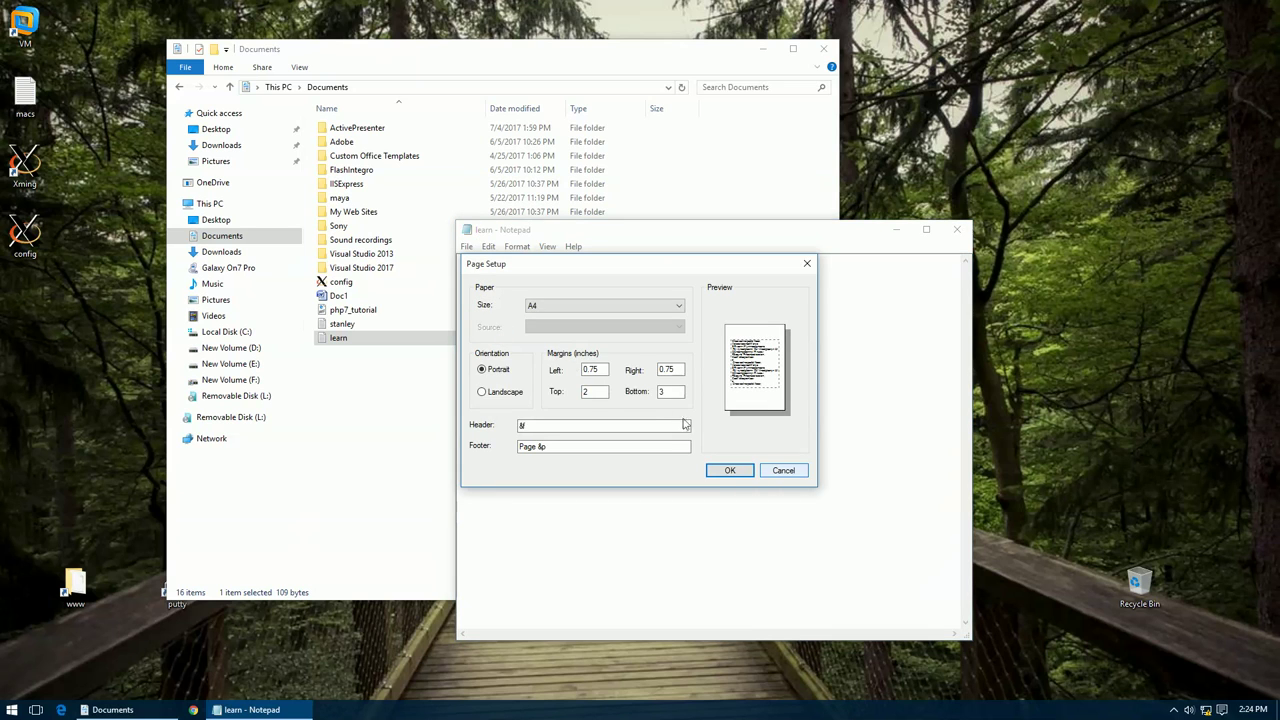
left_click(787, 474)
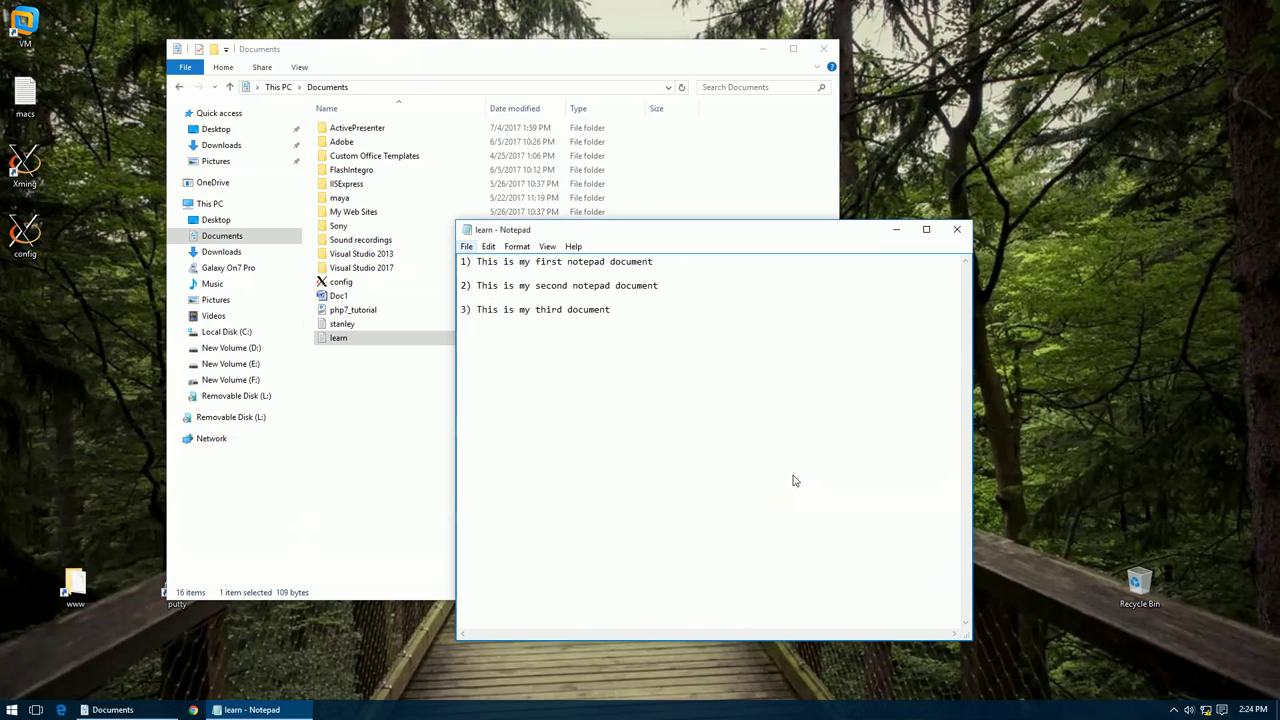
Step: Open the print settings, look through the XPS, PDF and Fax printer choices, and cancel without printing
left_click(466, 249)
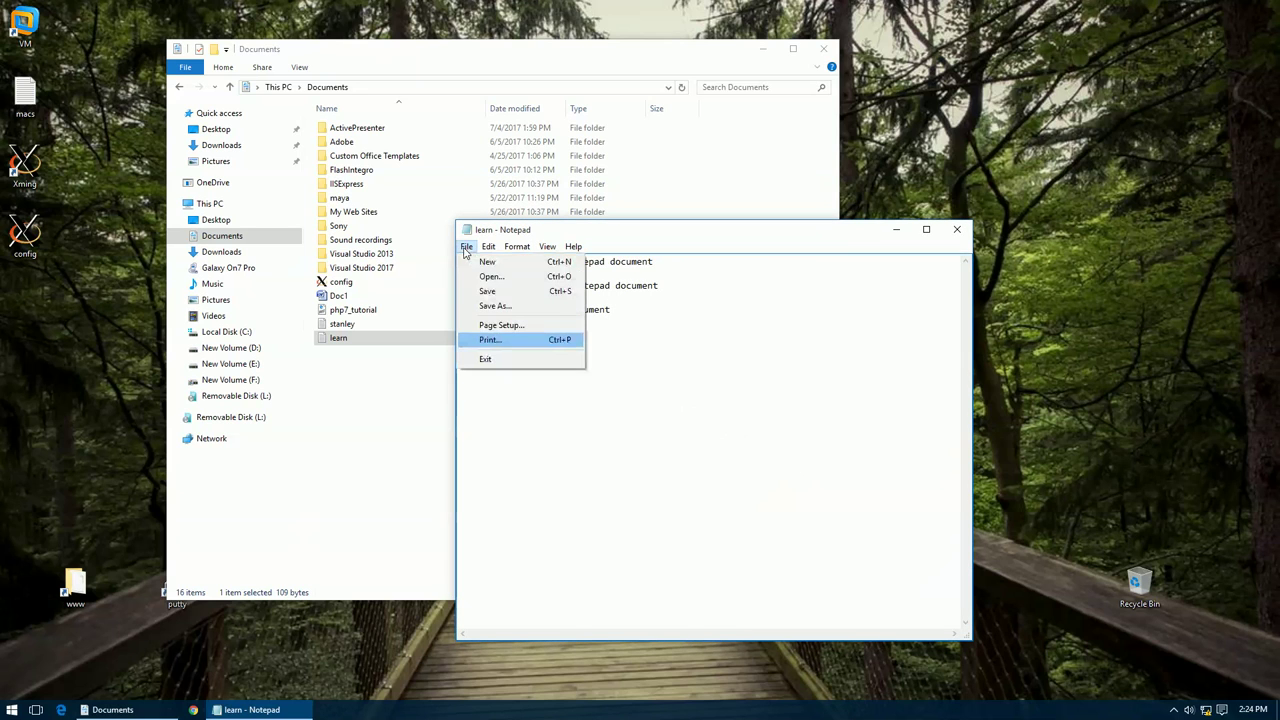
left_click(491, 342)
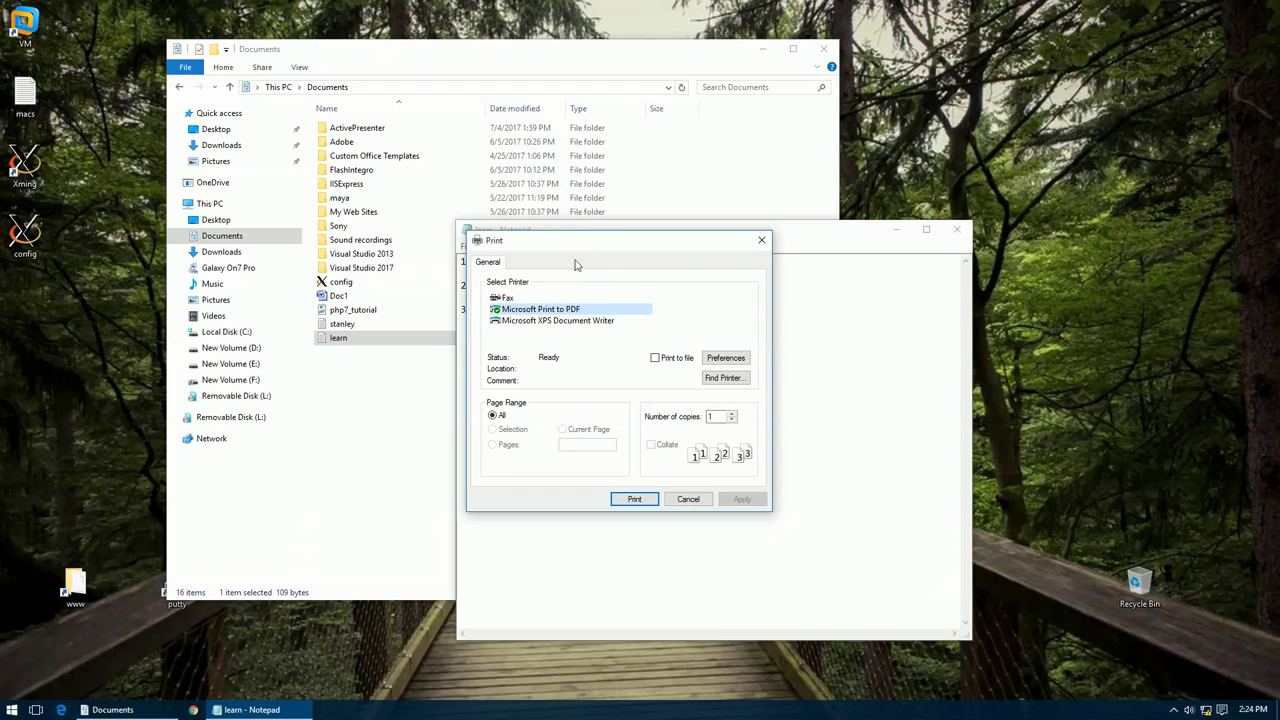
left_click_drag(591, 246, 641, 249)
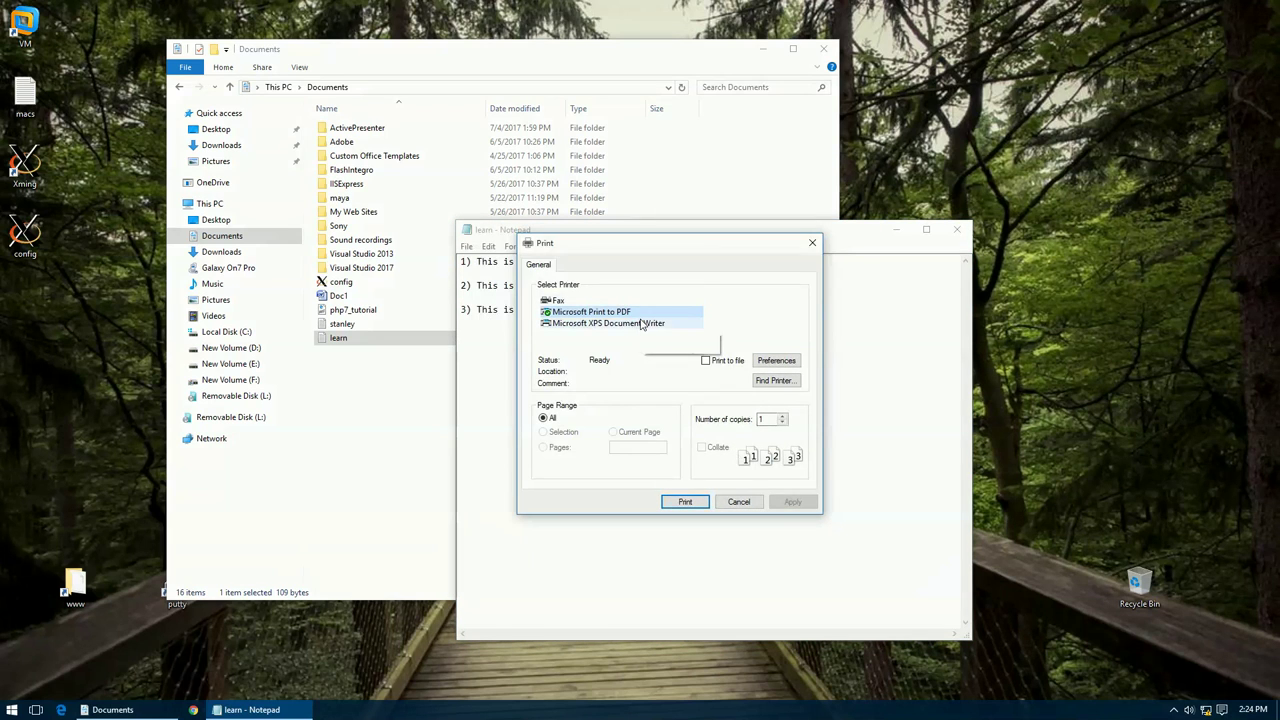
left_click(641, 324)
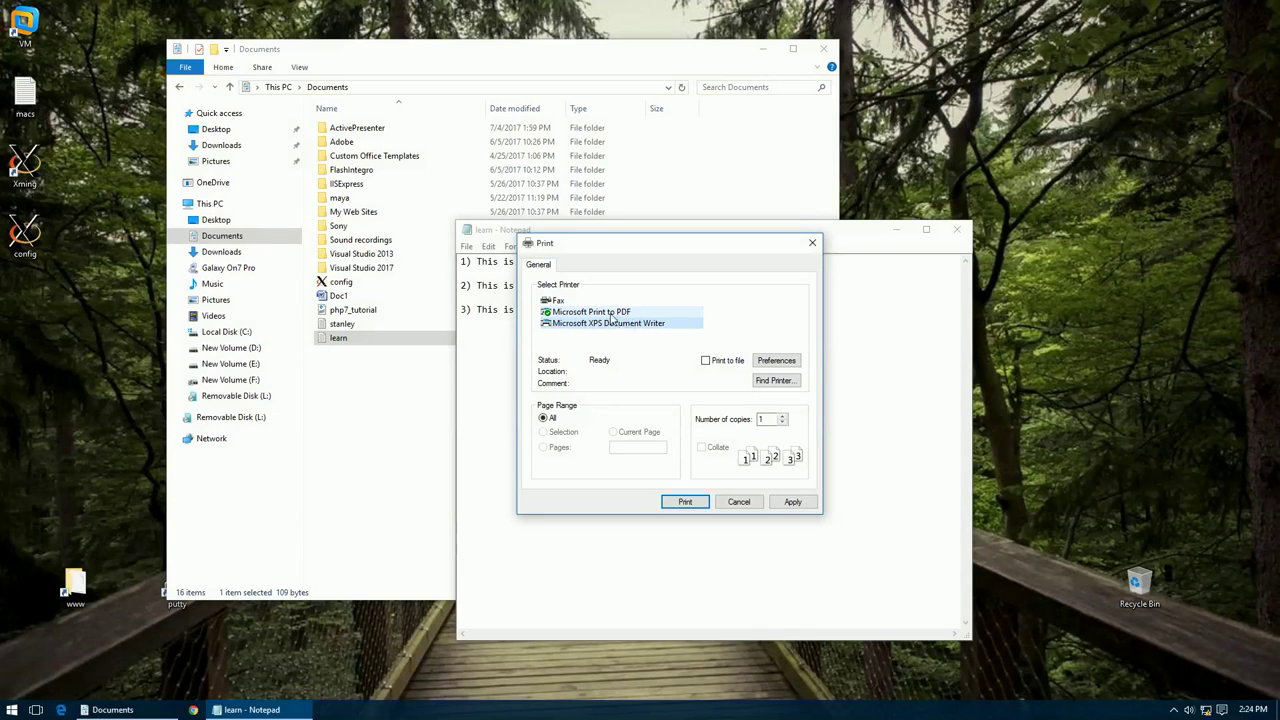
left_click(611, 314)
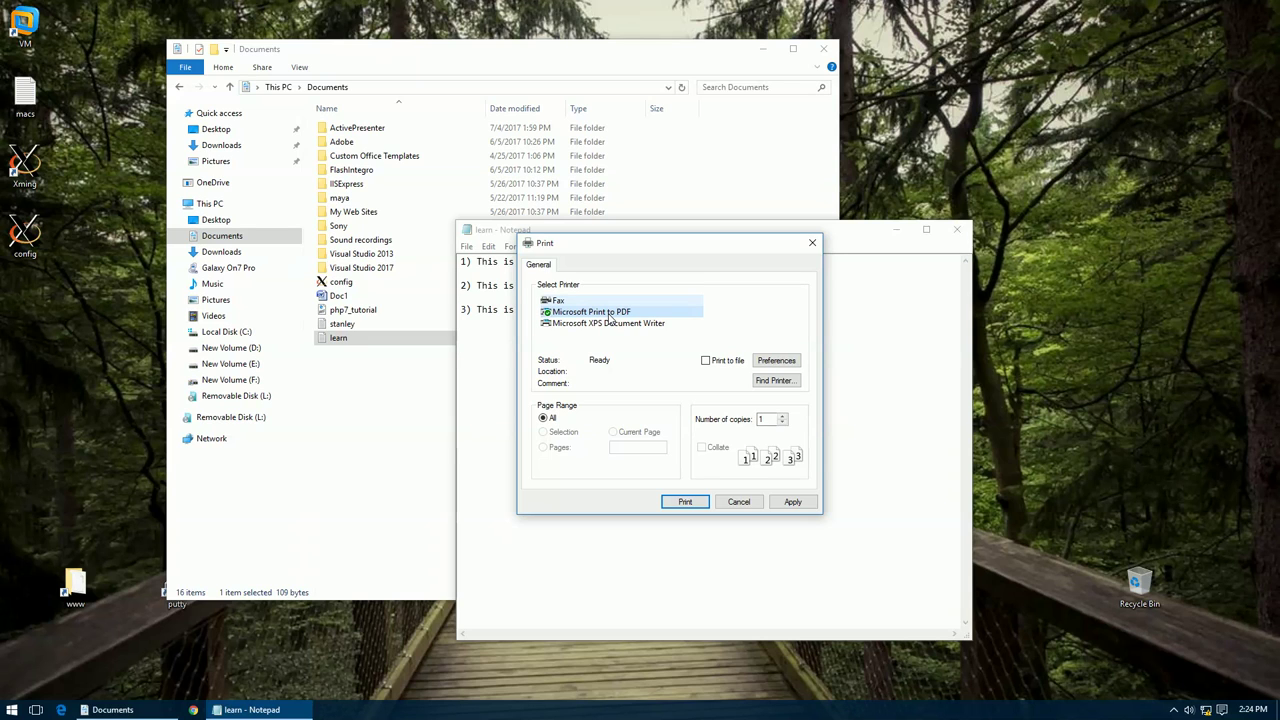
left_click(566, 303)
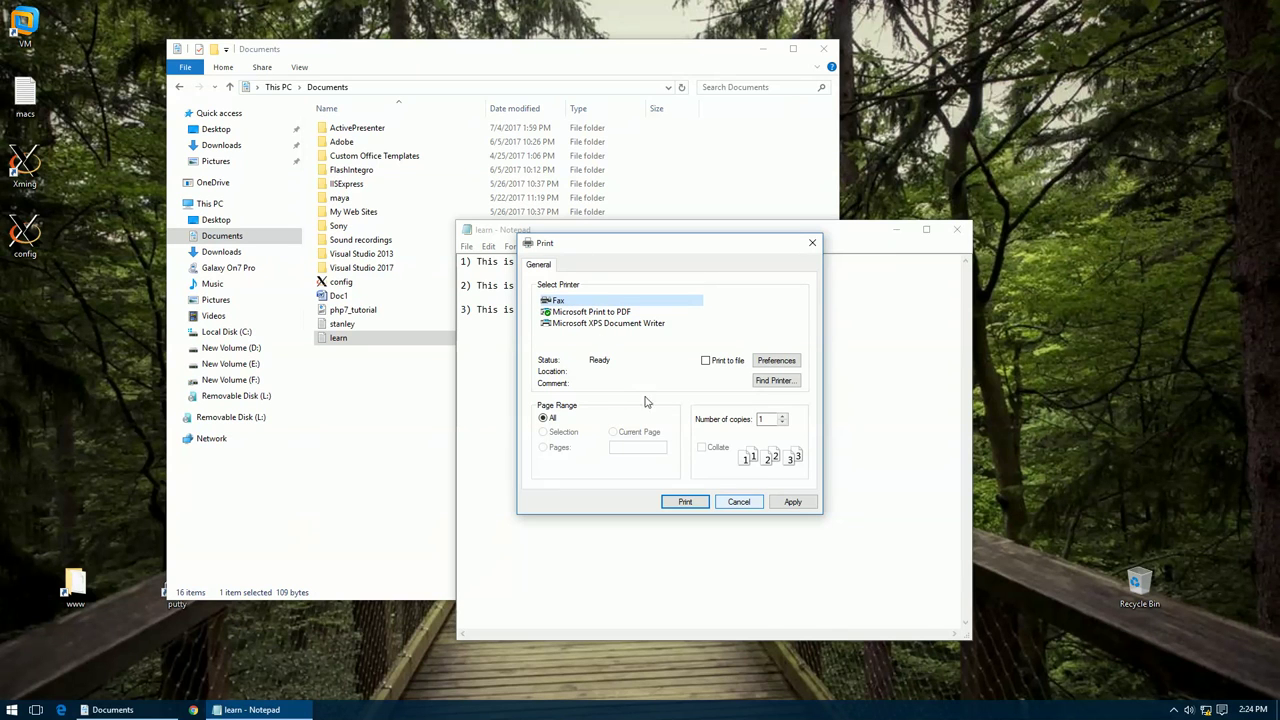
left_click(738, 502)
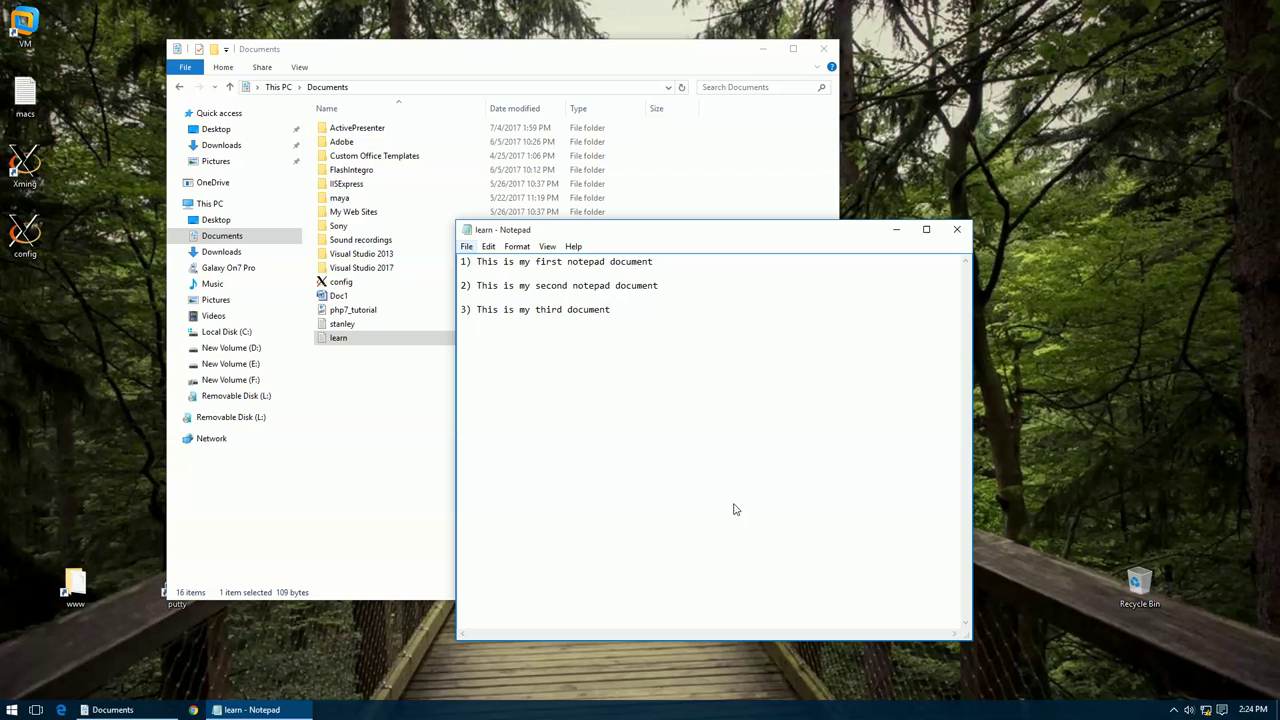
Step: Exit the learn document, open the stanley text file from the Documents folder, and look over its editing commands
left_click(467, 247)
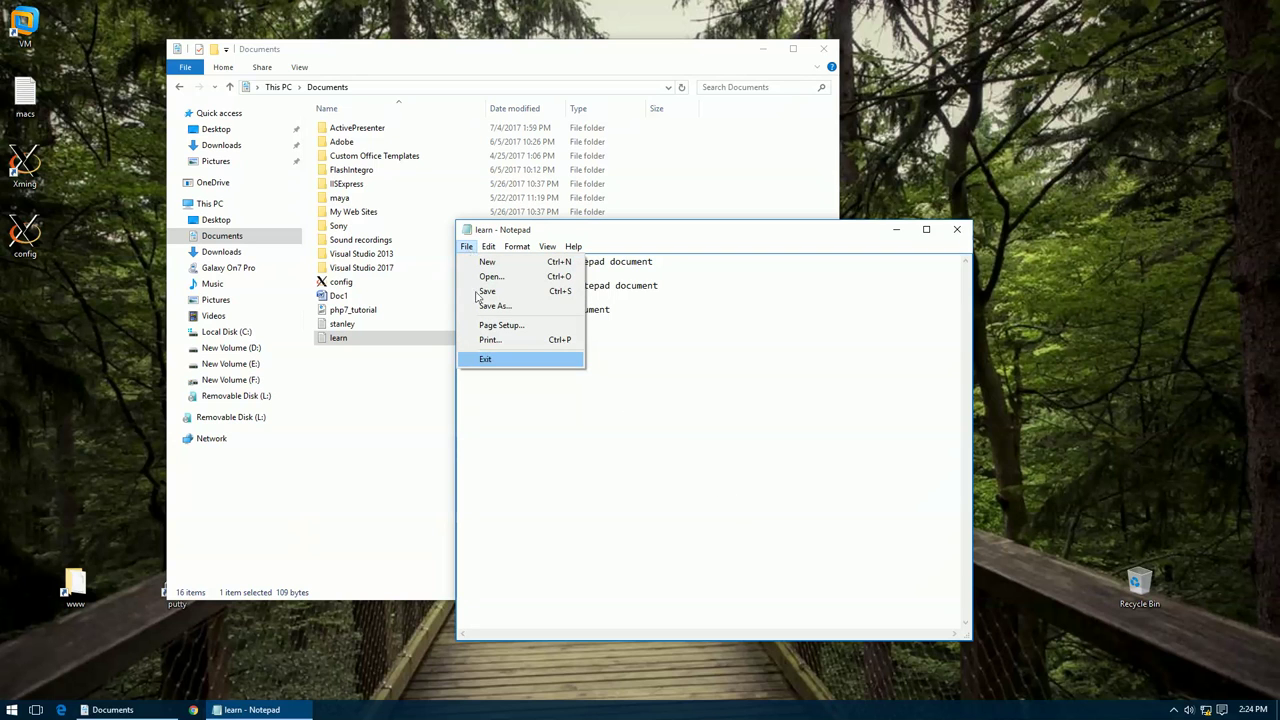
left_click(485, 359)
double_click(349, 326)
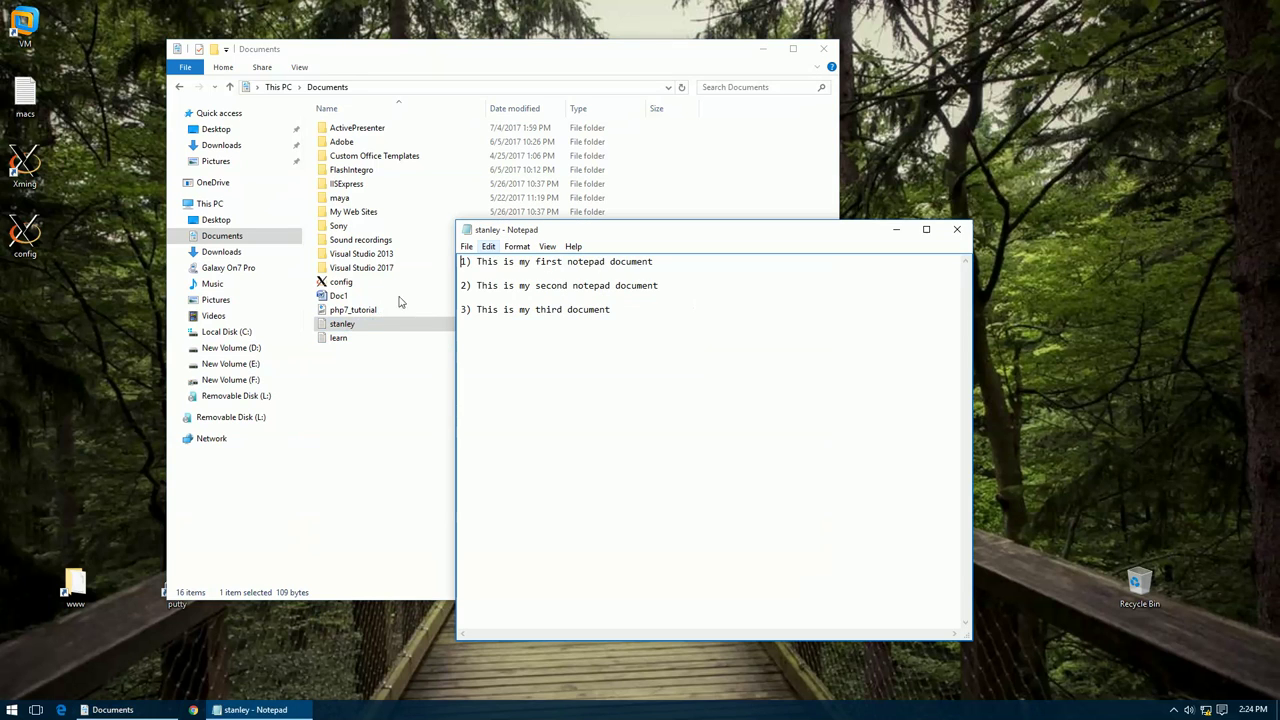
left_click(489, 248)
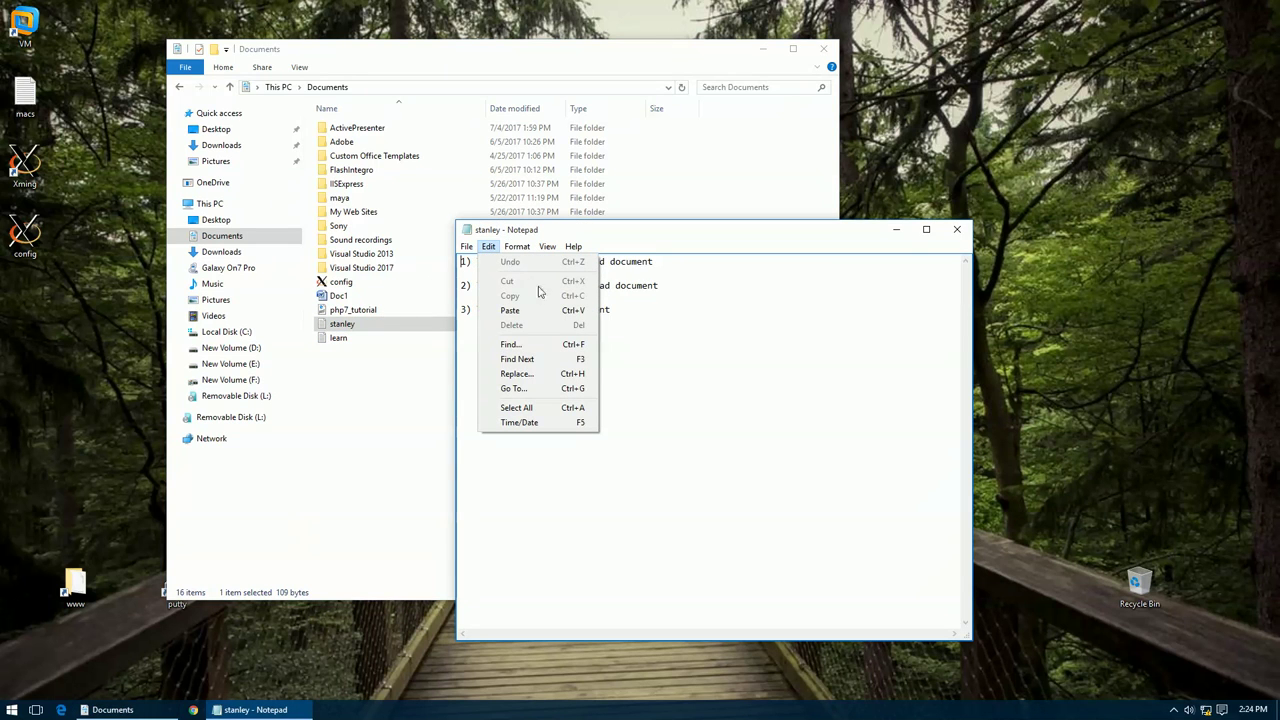
left_click(668, 388)
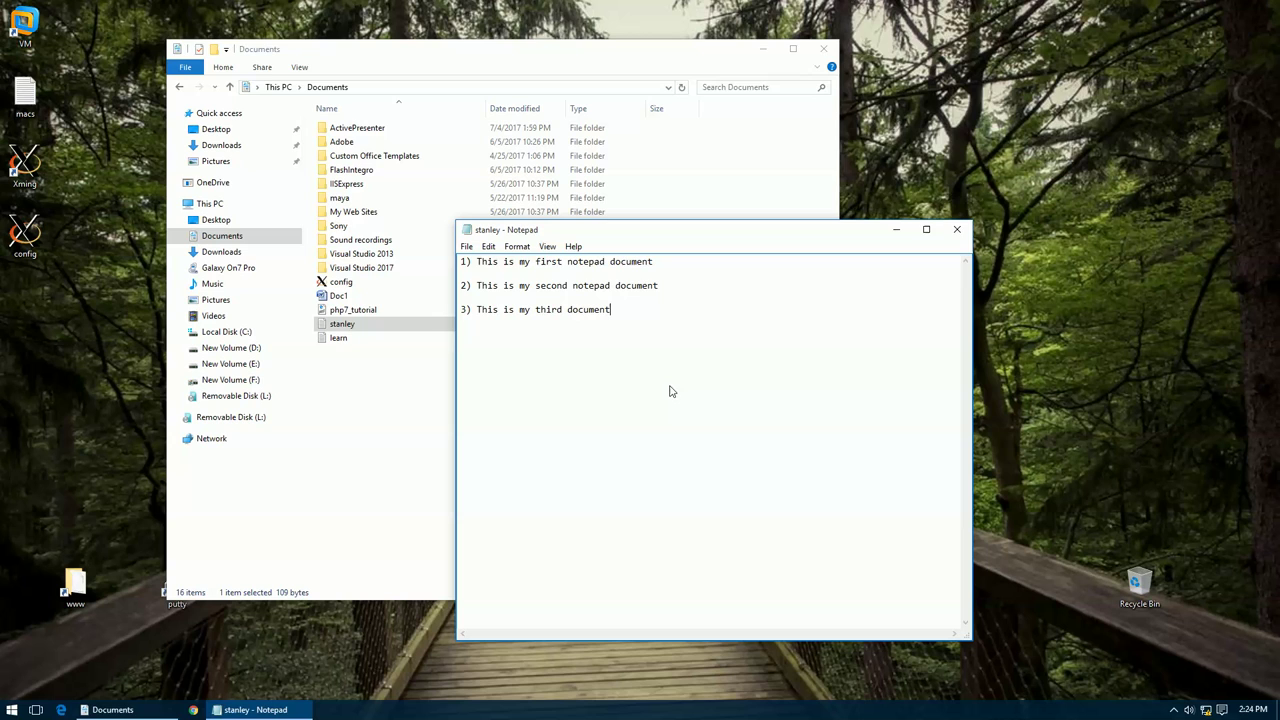
Step: Cut the word "document" from the end of the third line and paste it back in the same place
double_click(570, 311)
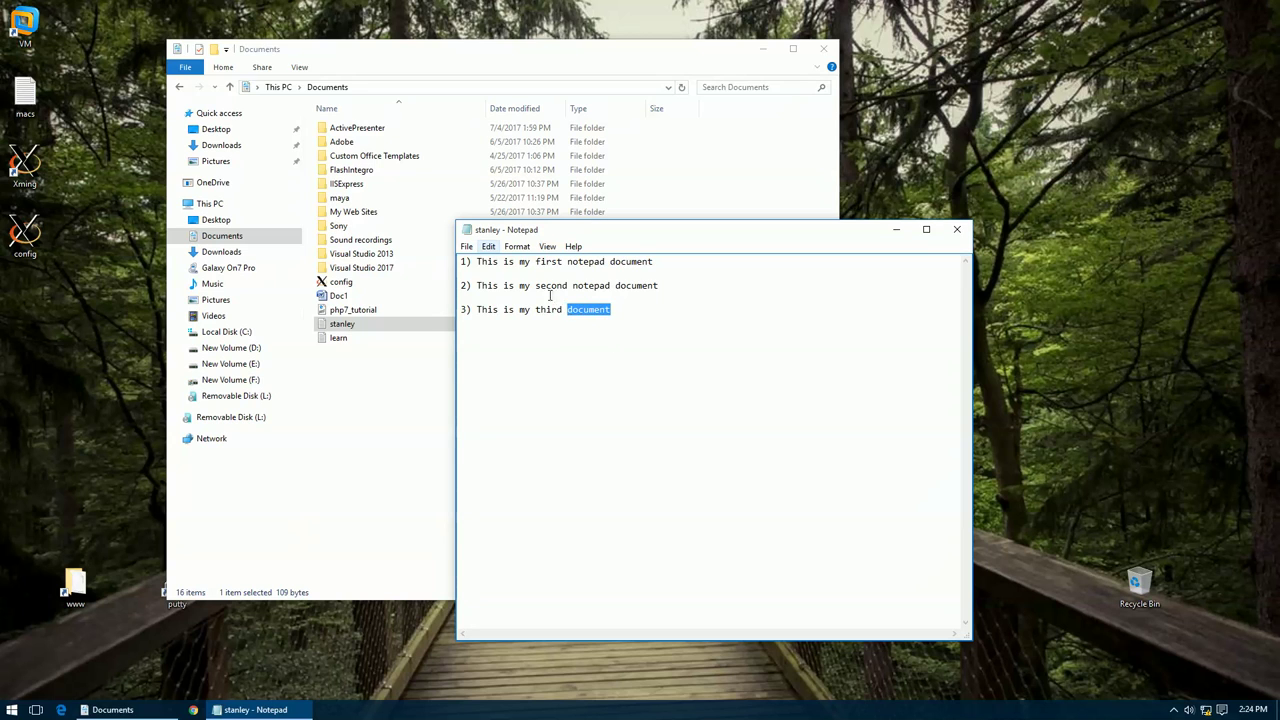
left_click(488, 247)
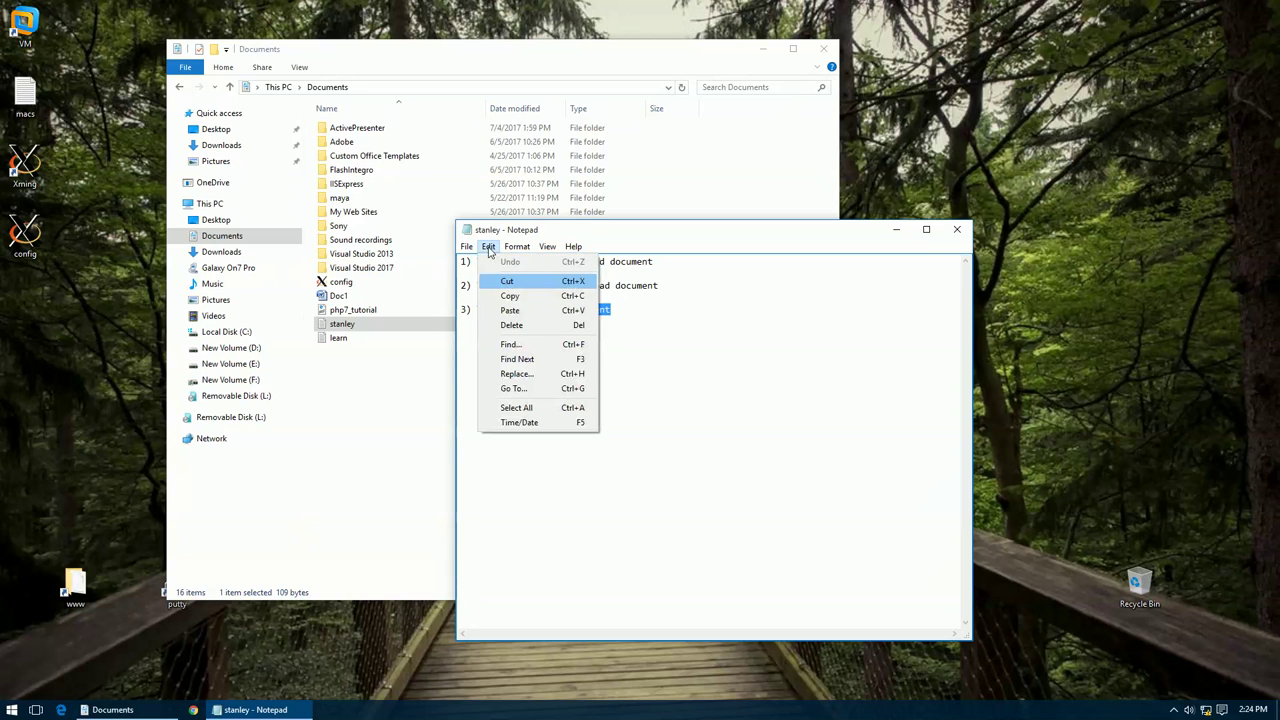
left_click(516, 283)
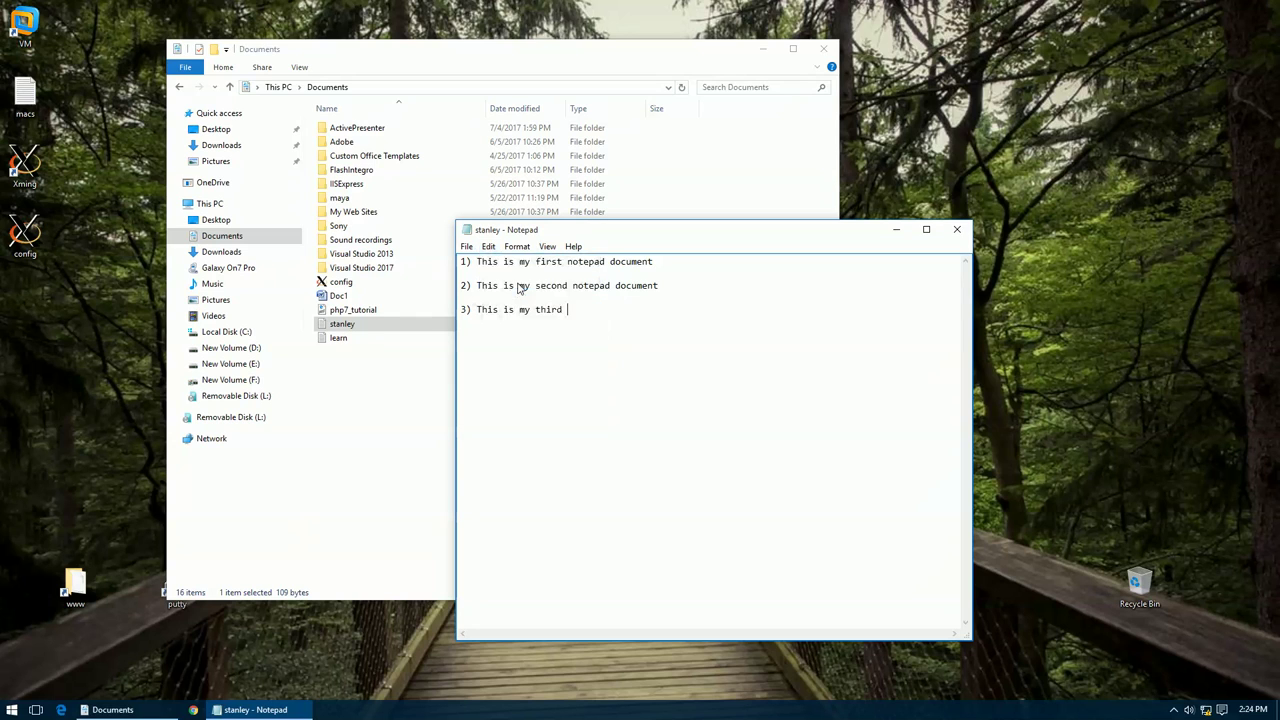
key("alt+Right")
left_click(487, 250)
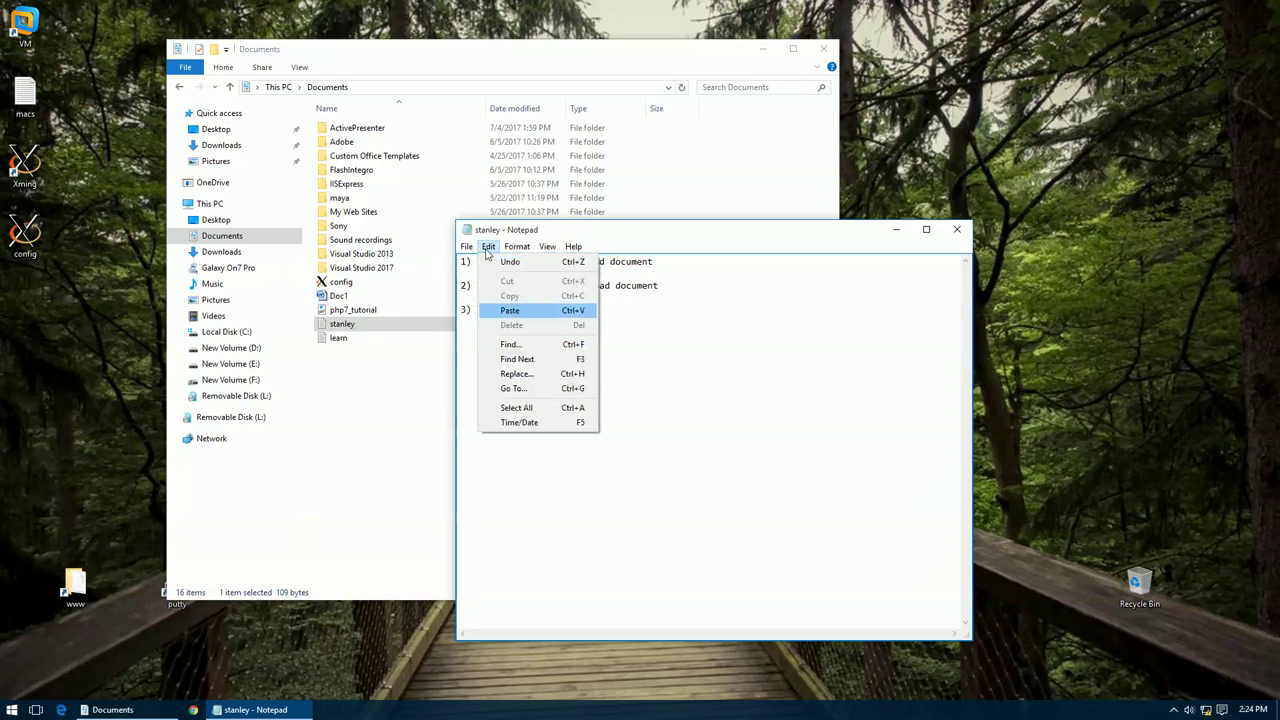
left_click(516, 311)
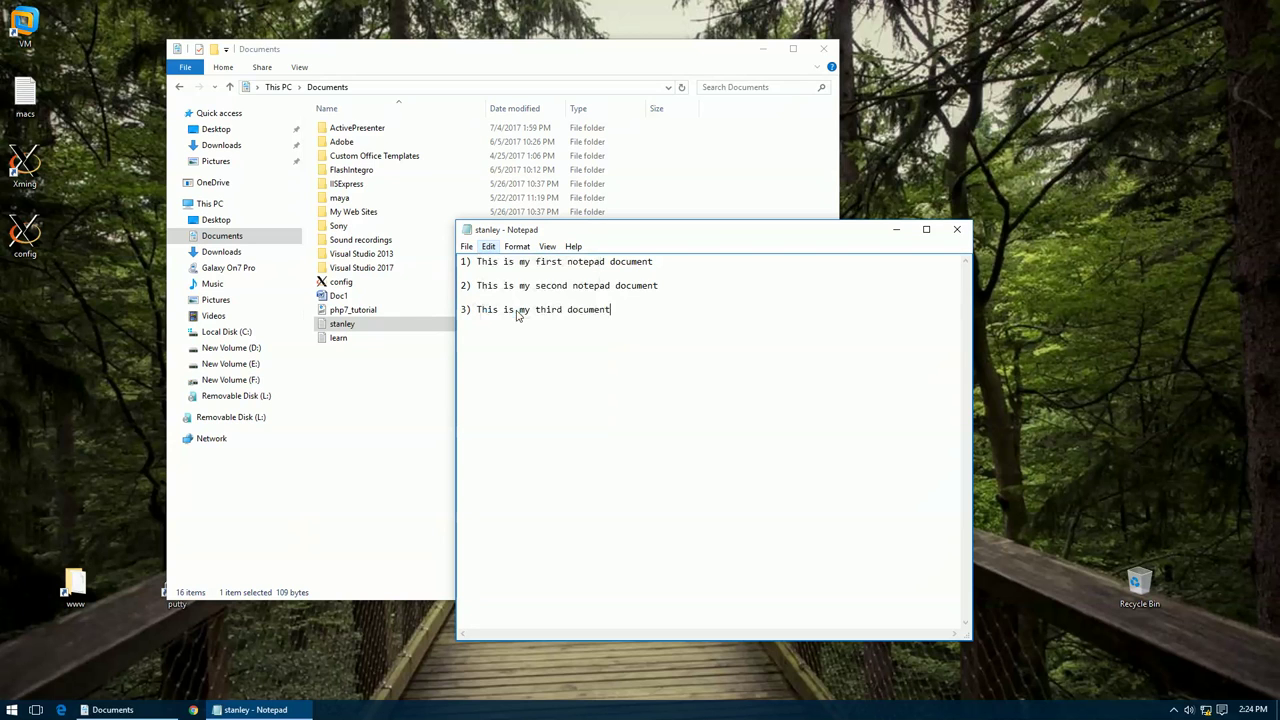
Step: Paste "document" four more times at the end of the third line and five times on a new line below
left_click(489, 248)
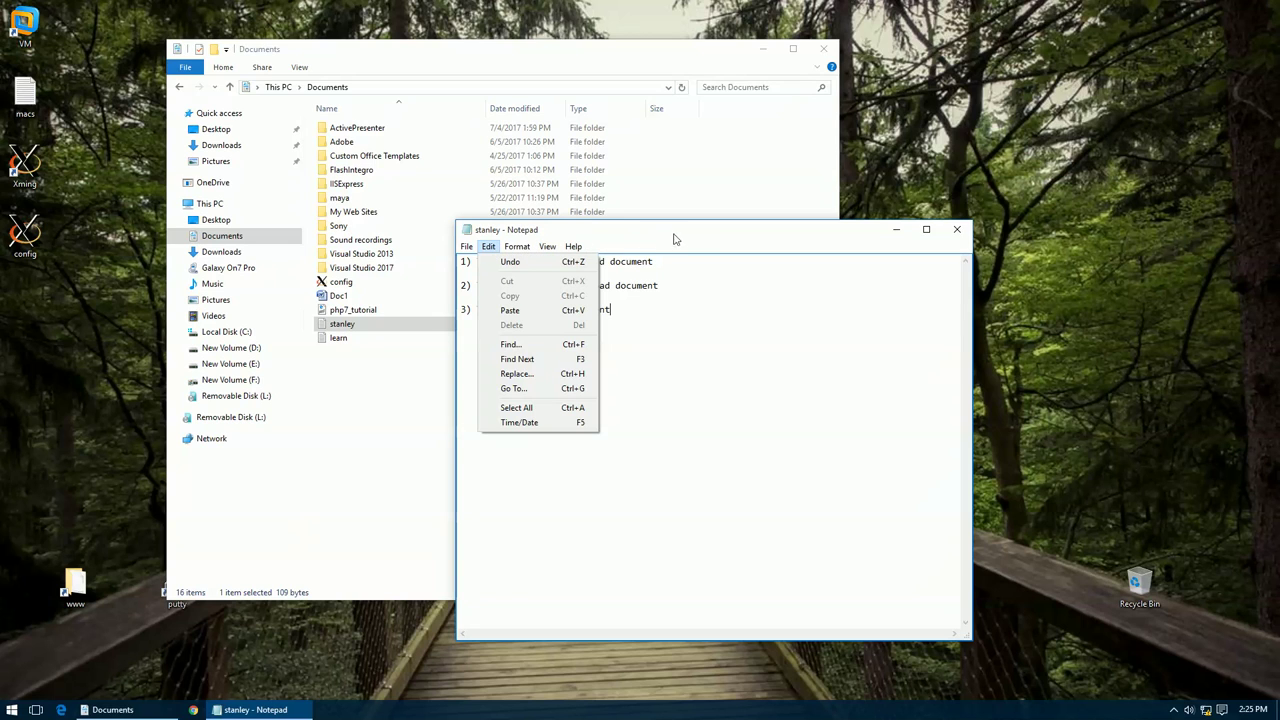
left_click(755, 232)
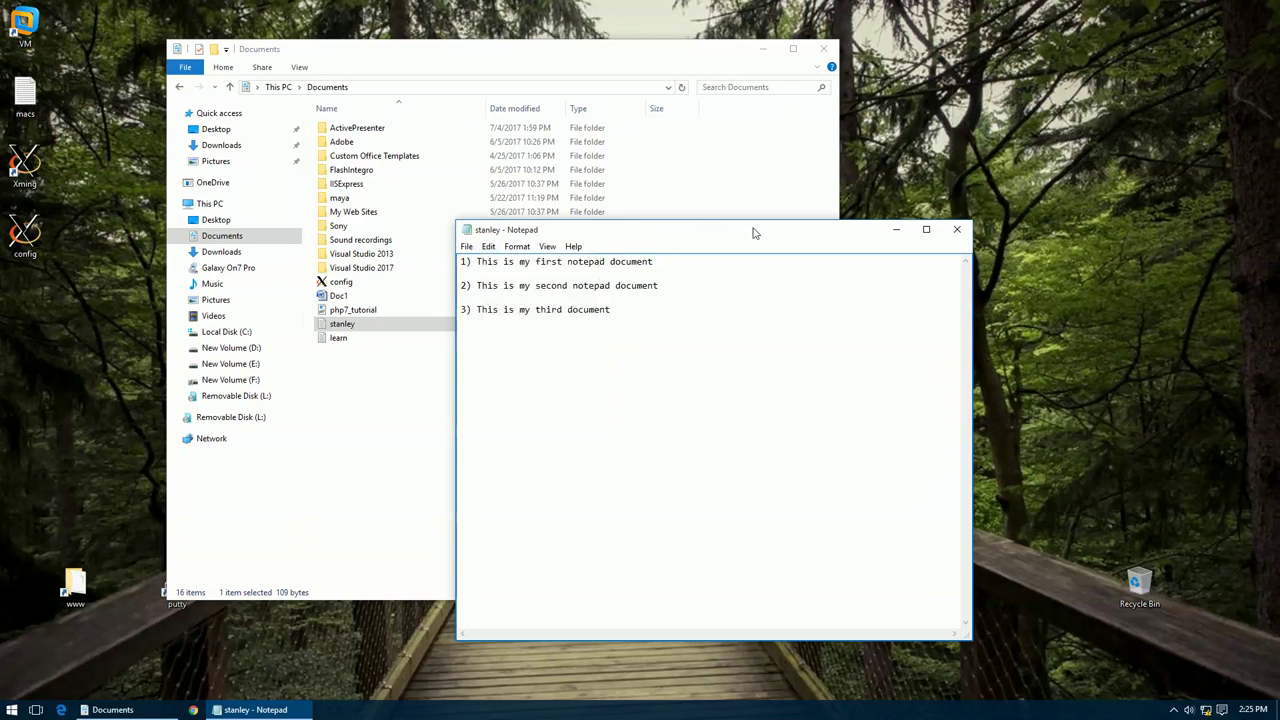
left_click(648, 306)
key("ctrl+v")
key("ctrl+v")
key("ctrl+v")
key("ctrl+v")
key("Return")
key("ctrl+v")
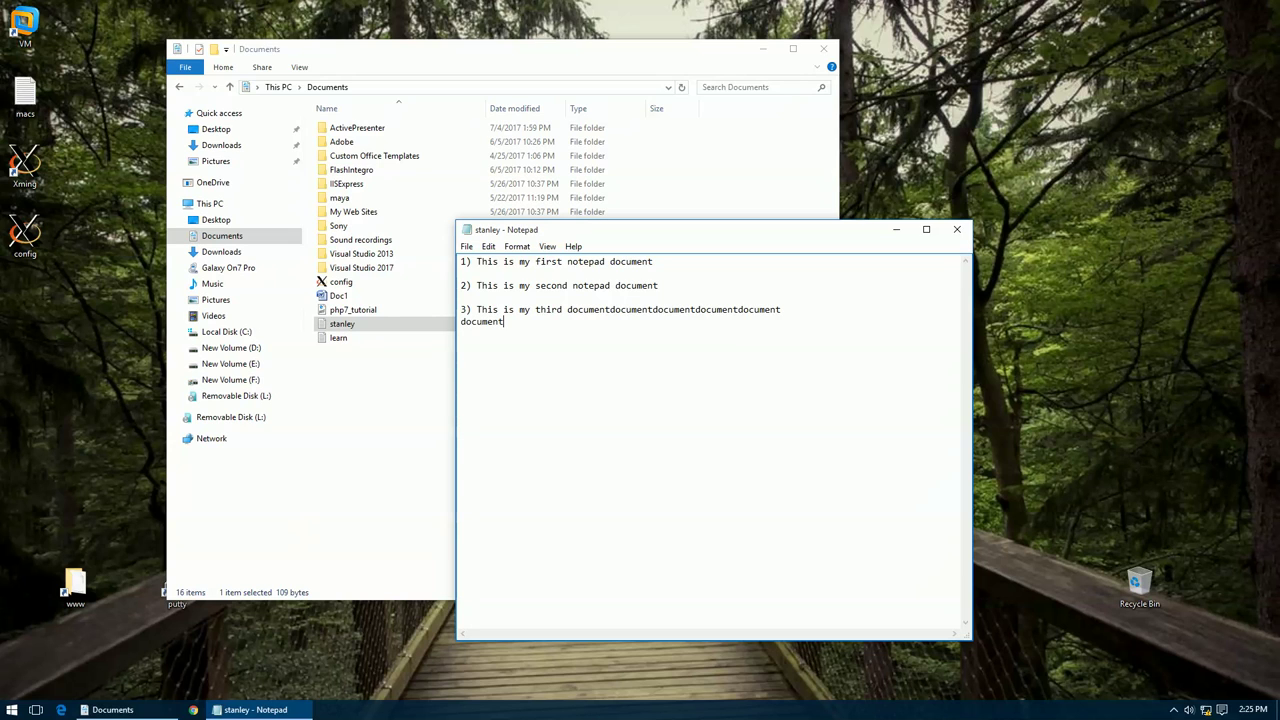
key("ctrl+v")
key("ctrl+v")
key("ctrl+v")
key("ctrl+v")
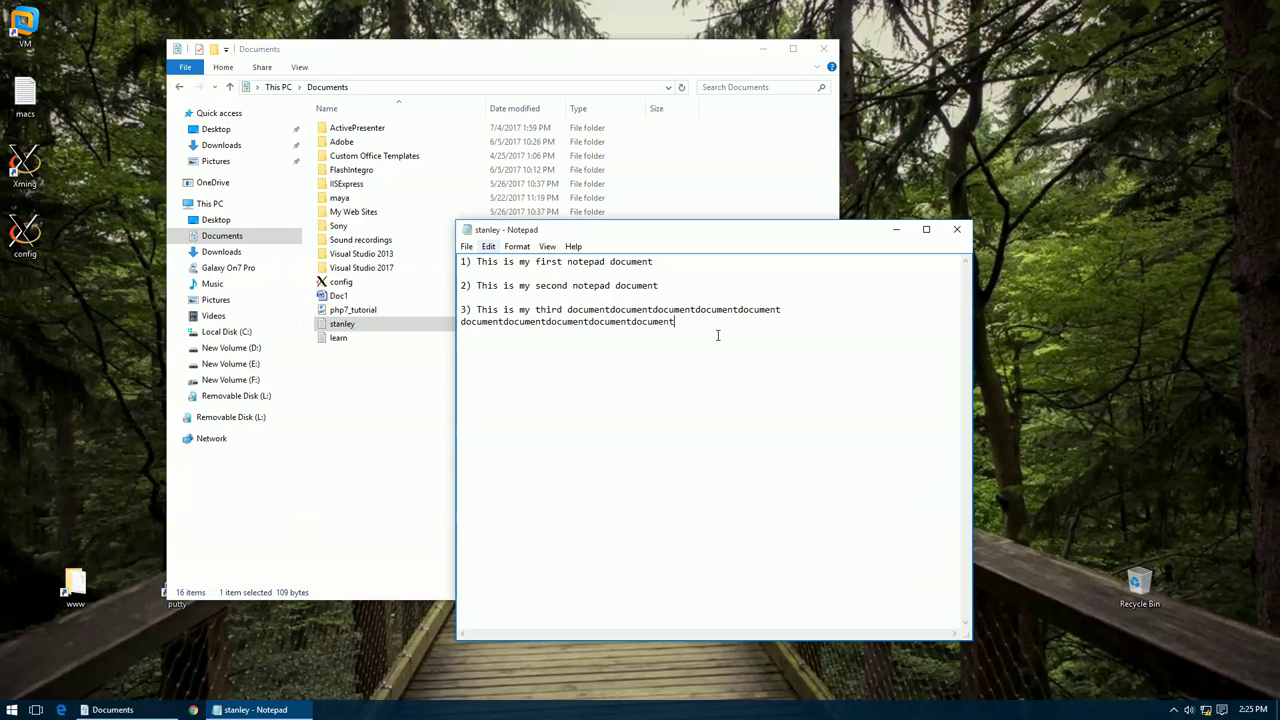
Step: Select the repeated "document" text on the new last line and delete it
left_click(489, 247)
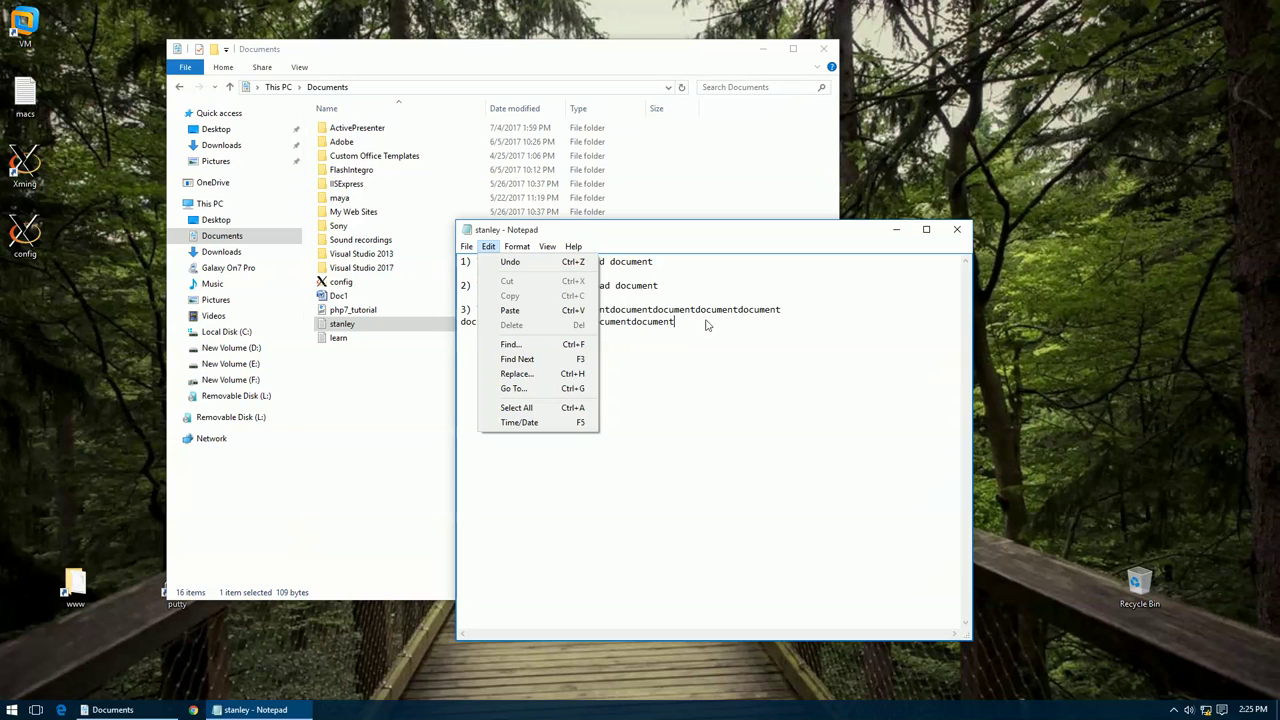
left_click(744, 339)
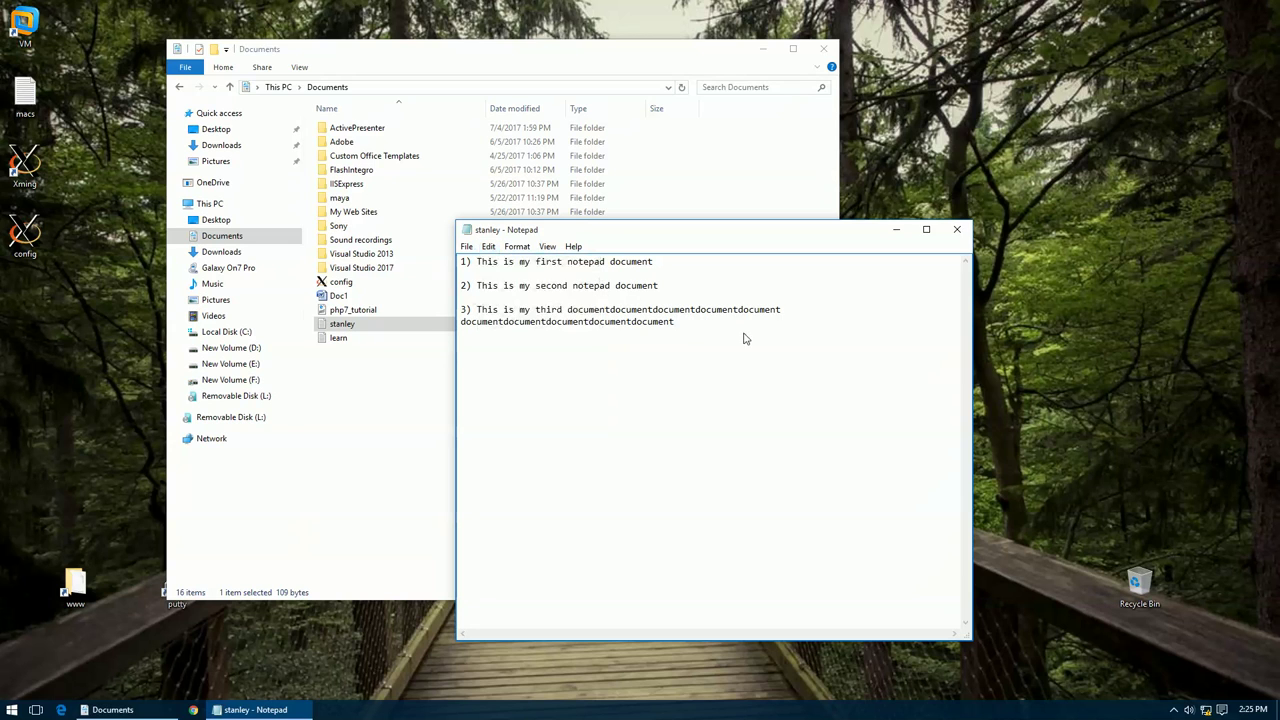
left_click_drag(687, 322, 447, 338)
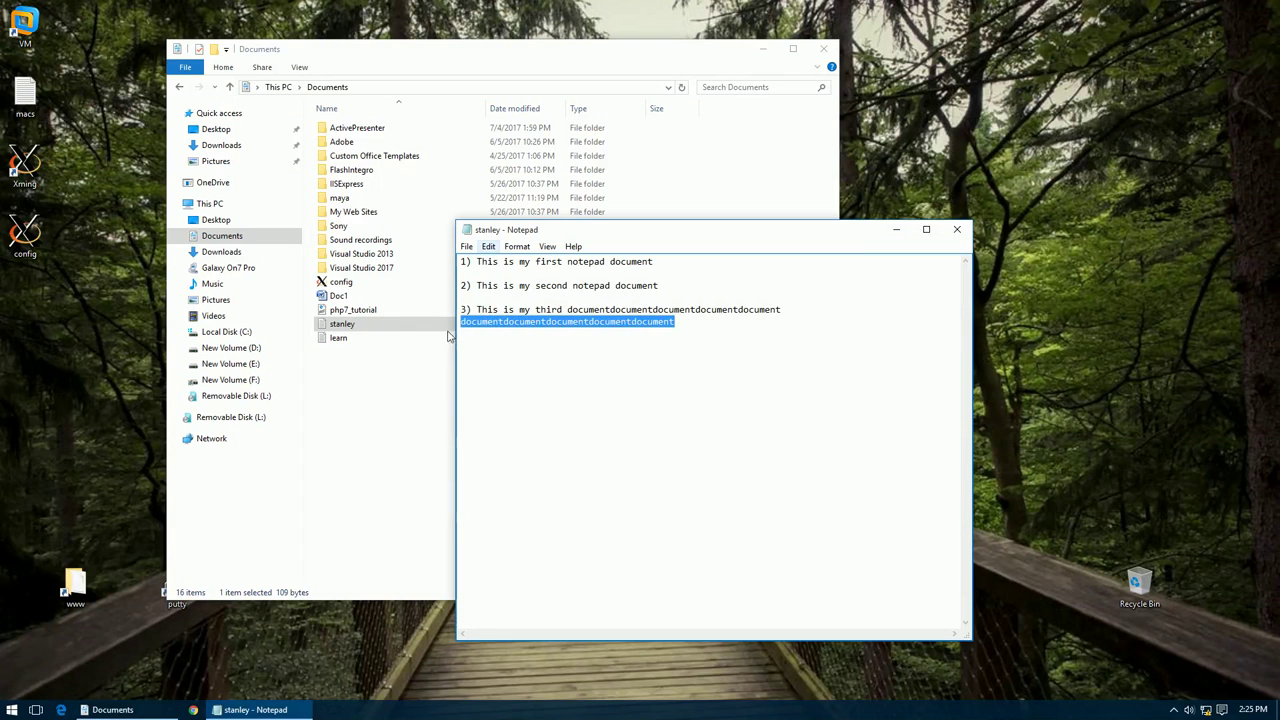
left_click(489, 248)
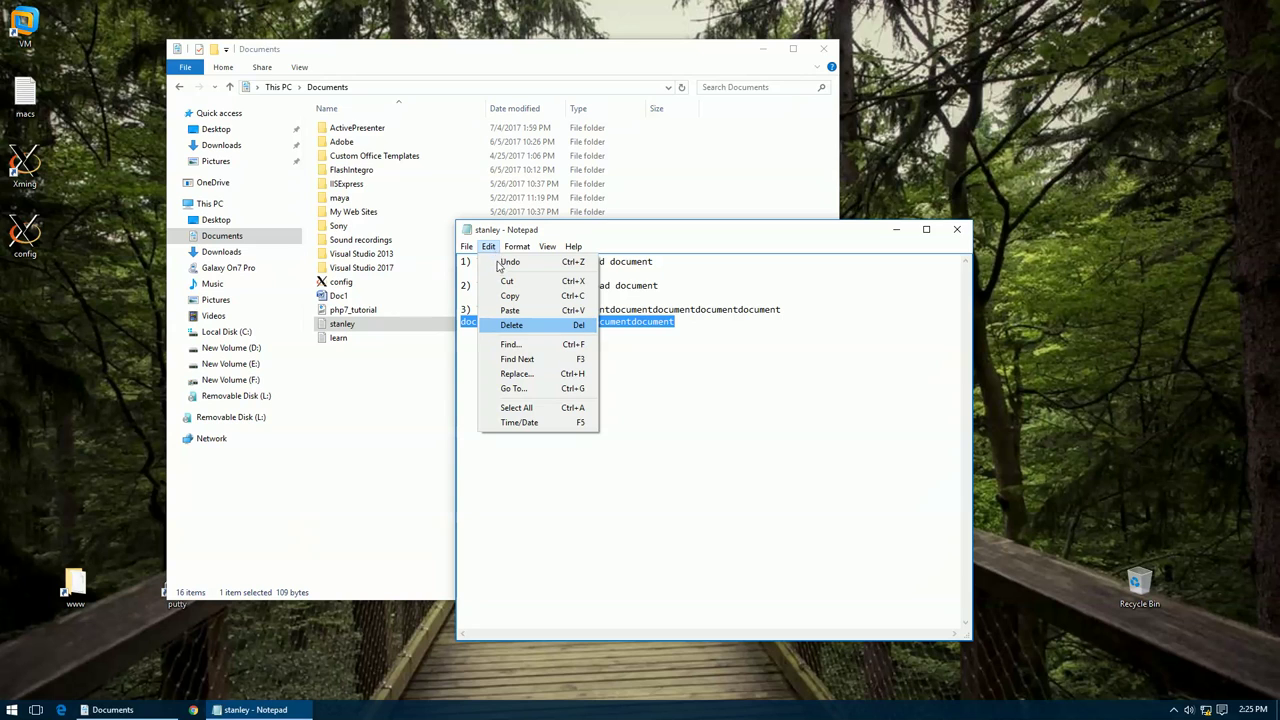
left_click(516, 326)
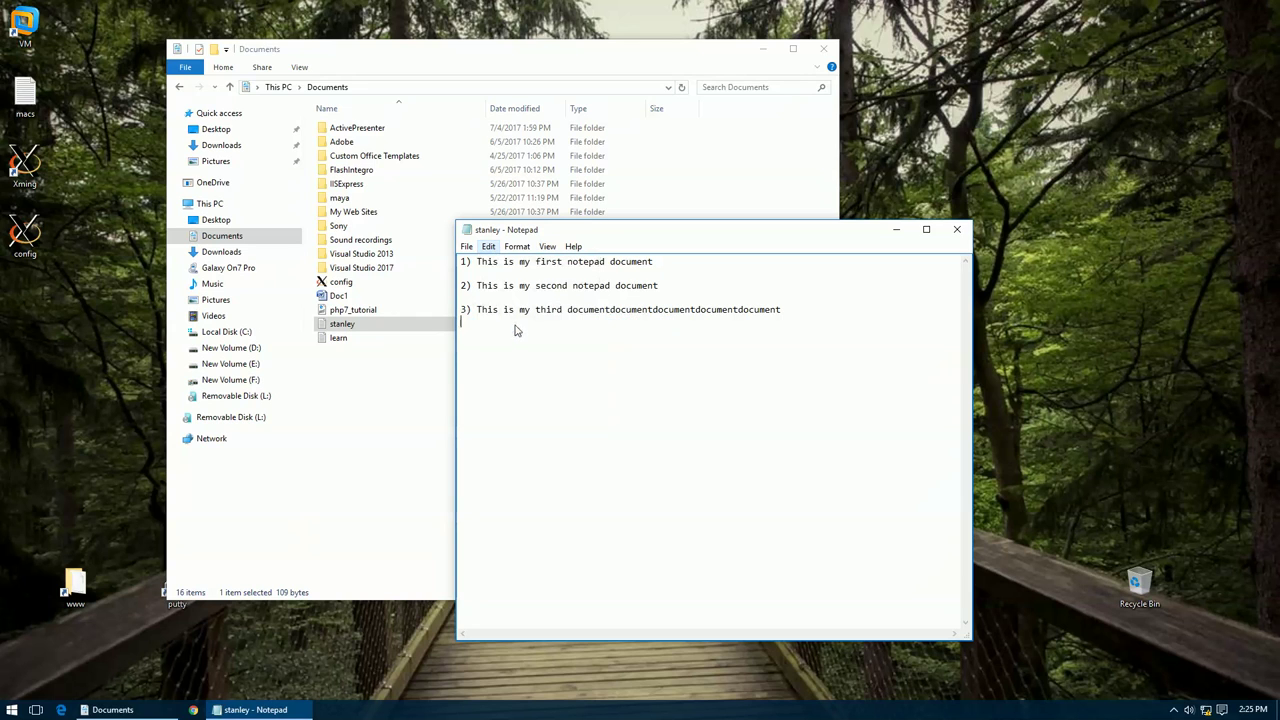
Step: Search downward from the start of the document for each occurrence of "this", and close the search
left_click(489, 247)
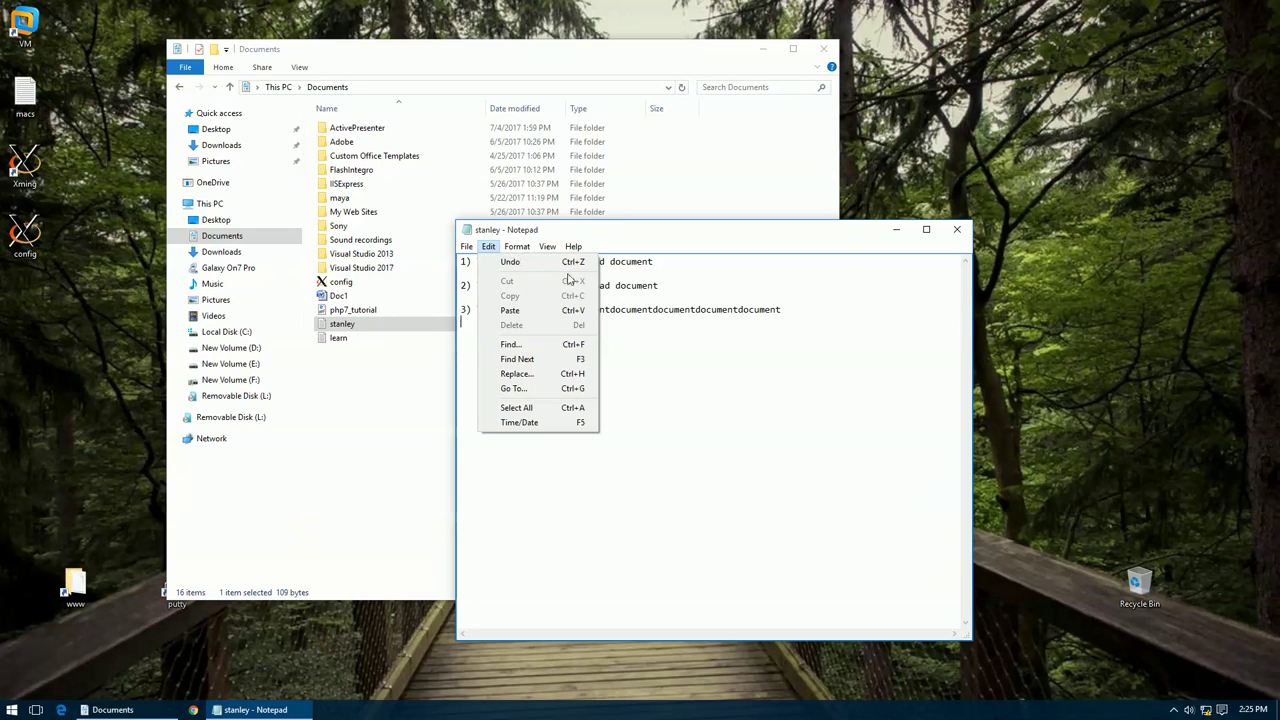
left_click(678, 320)
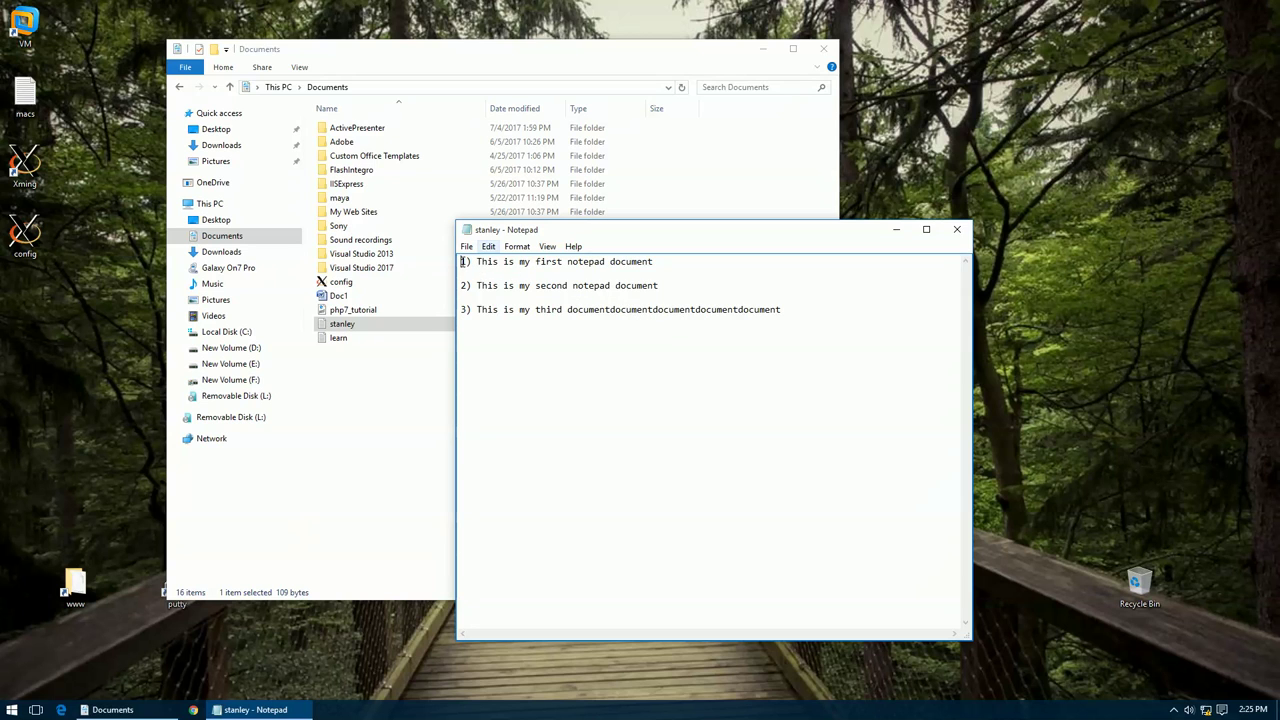
left_click(488, 246)
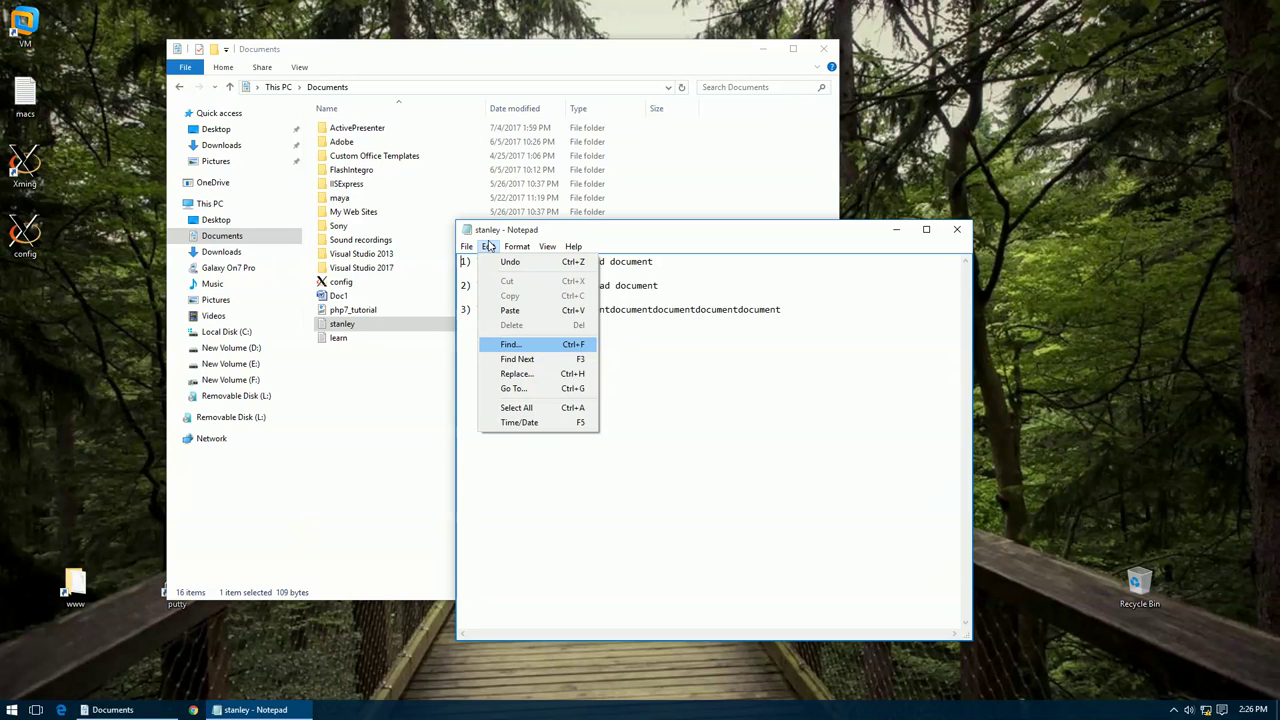
left_click(578, 346)
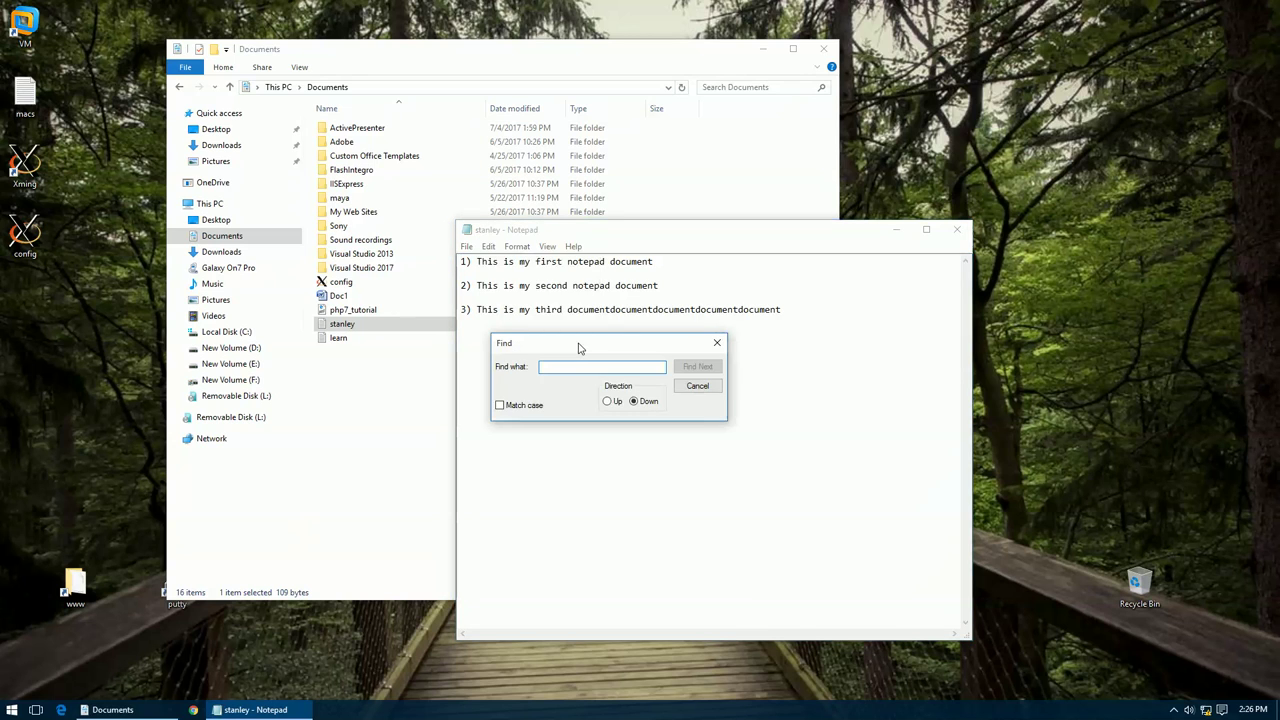
type("this")
key("Return")
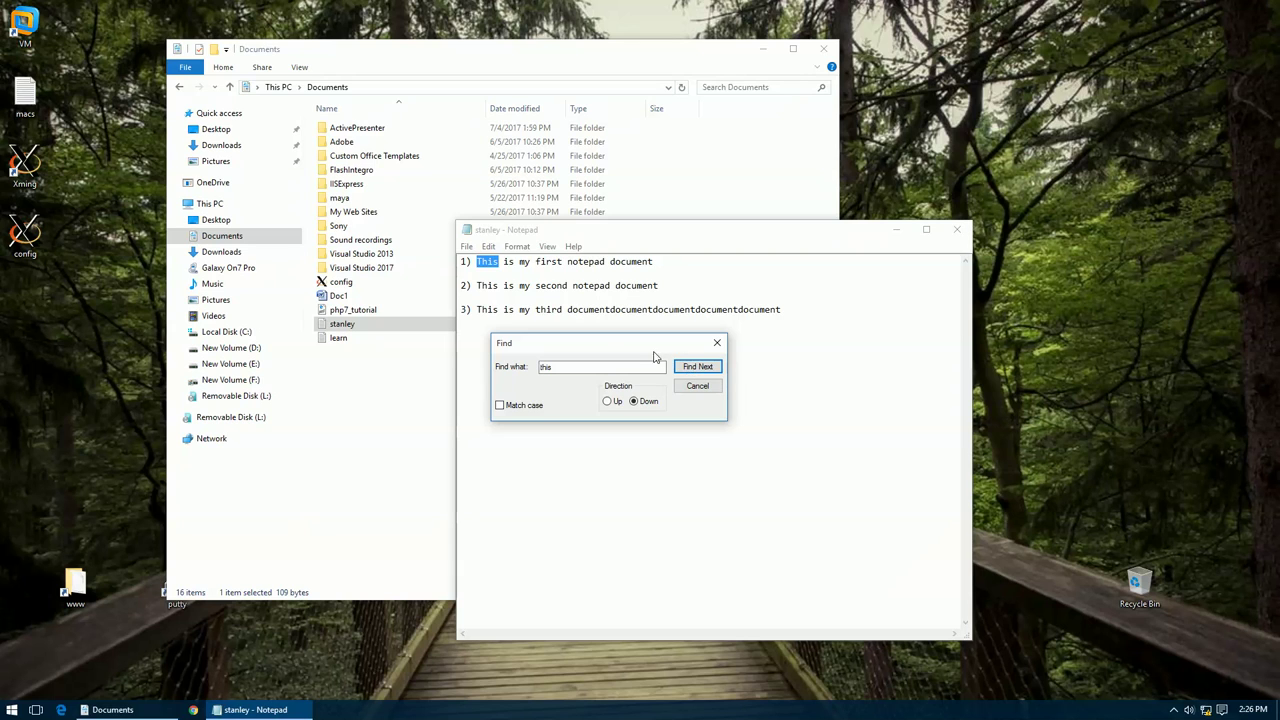
key("Return")
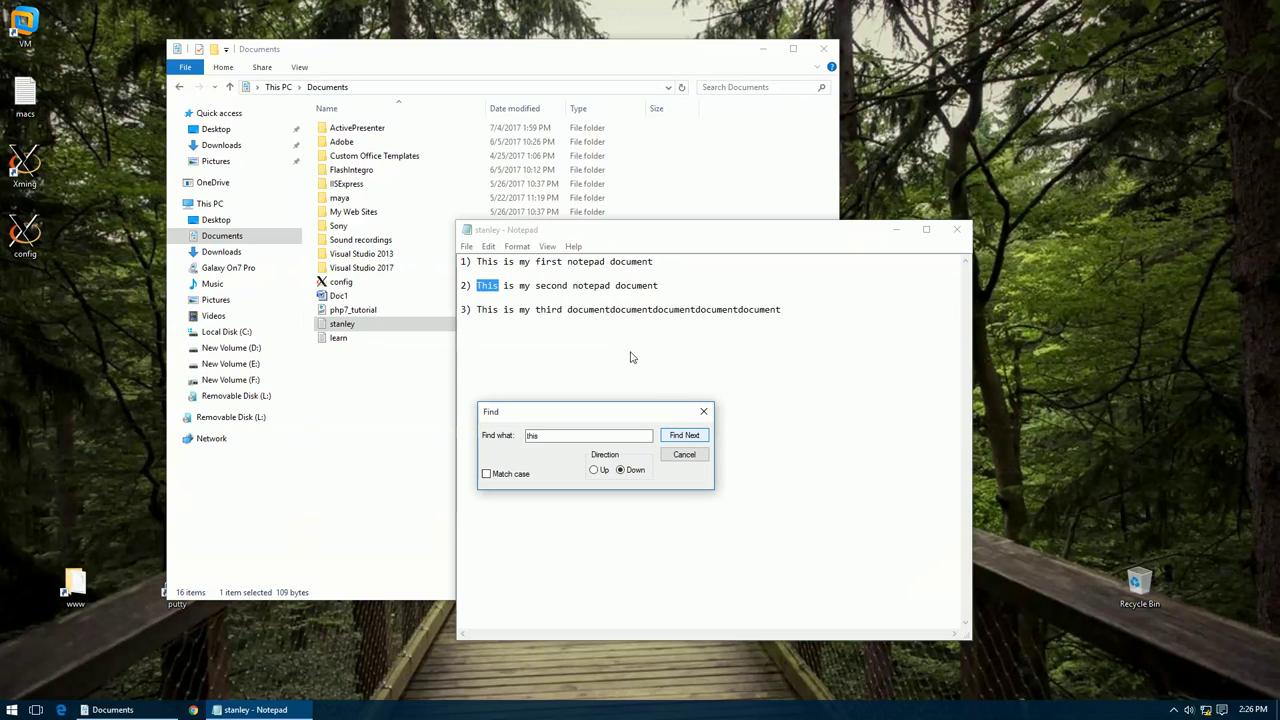
left_click(693, 438)
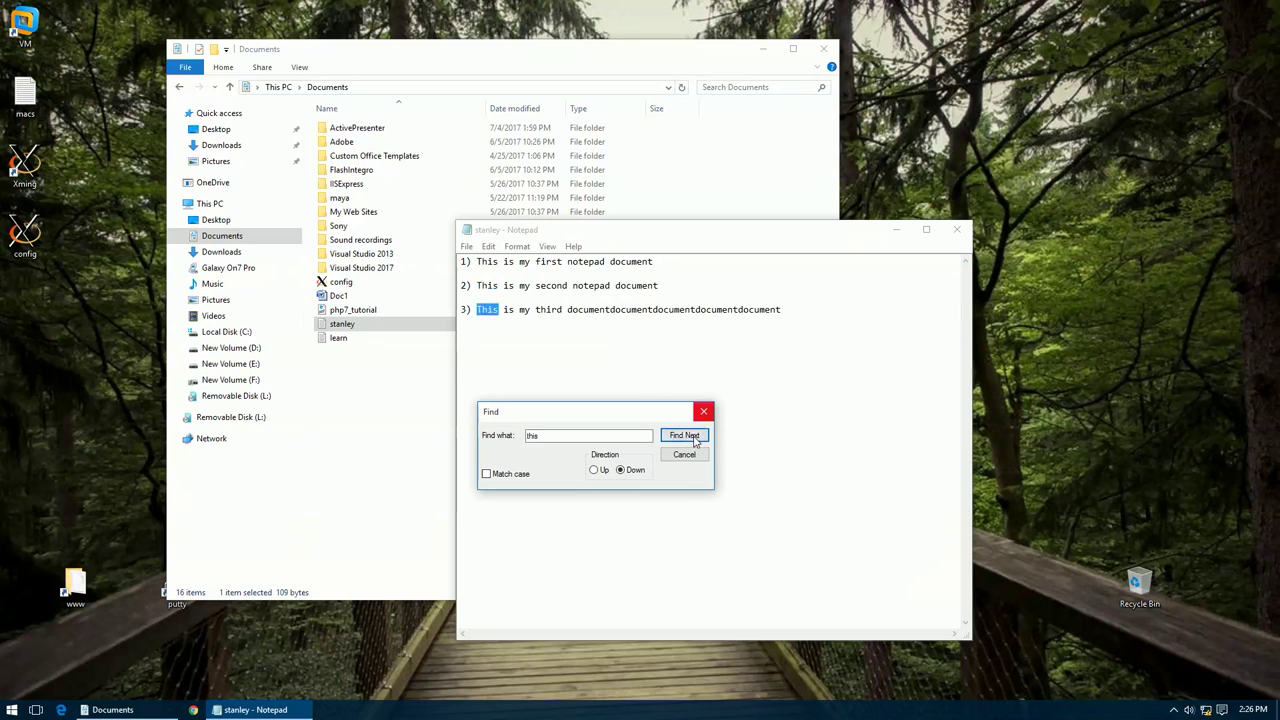
left_click(703, 413)
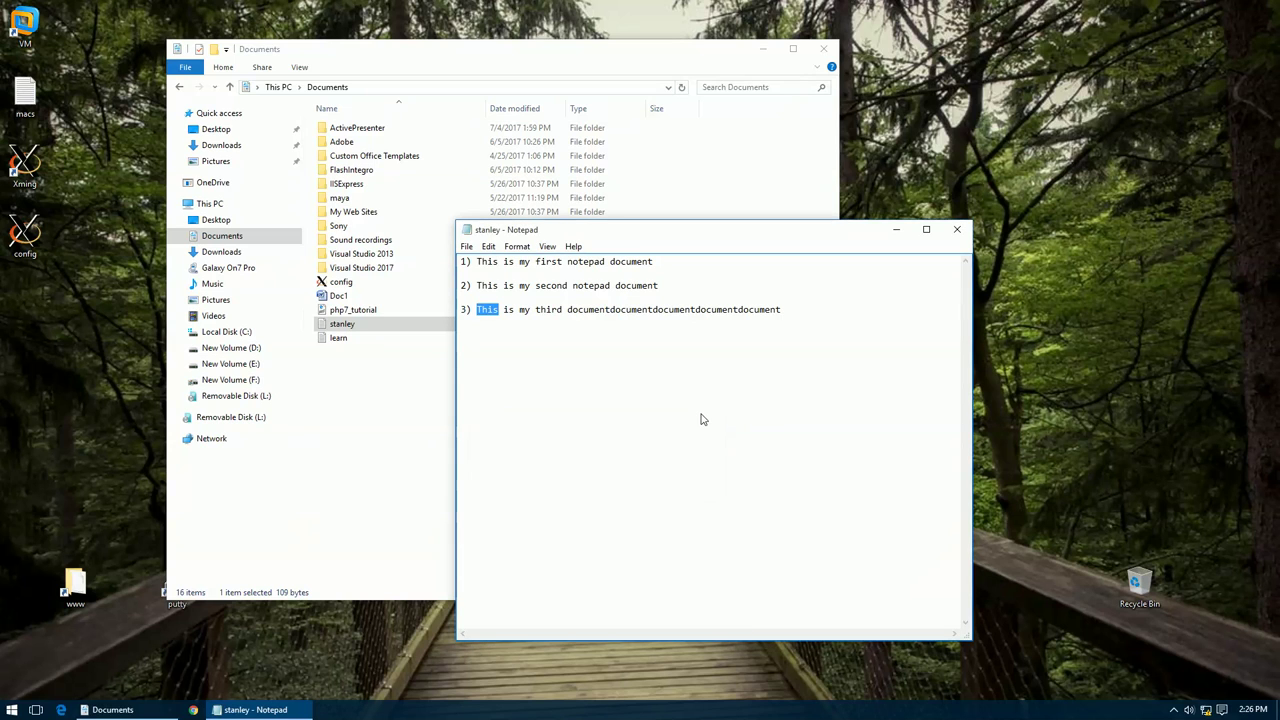
Step: Replace the first occurrence of "this" with "that", starting from the beginning of the document
left_click(462, 262)
left_click(487, 247)
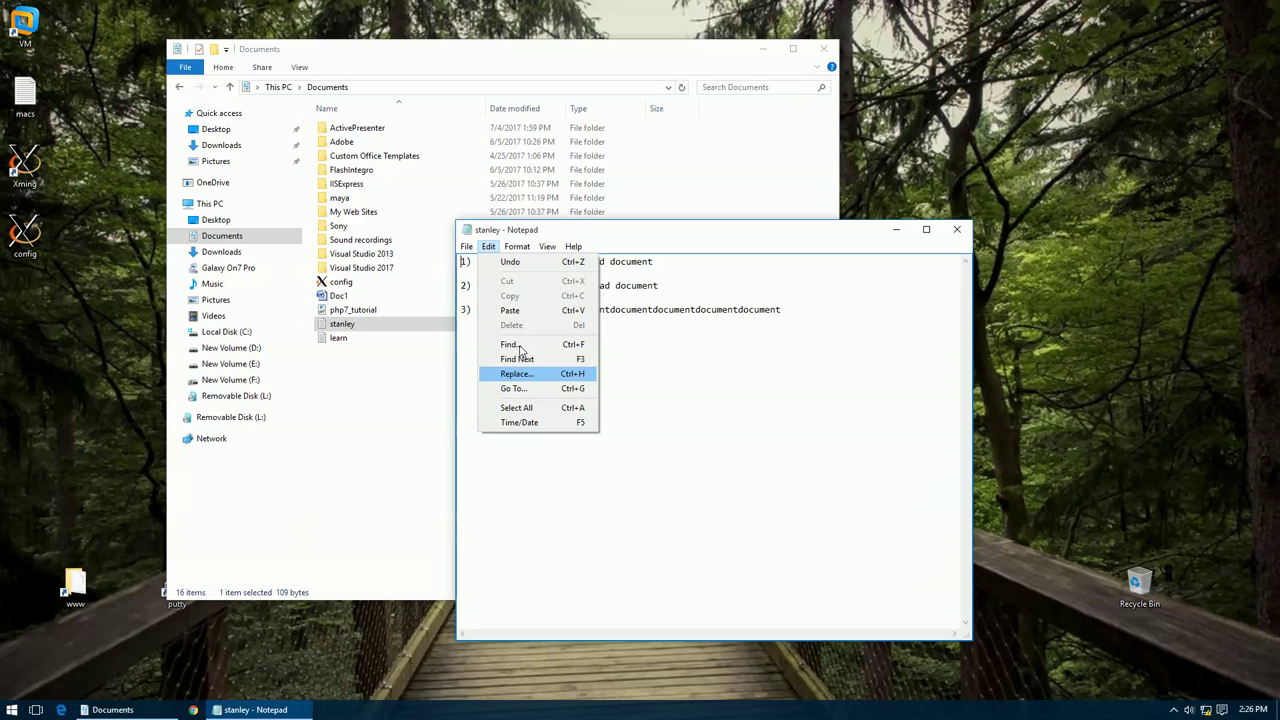
left_click(531, 375)
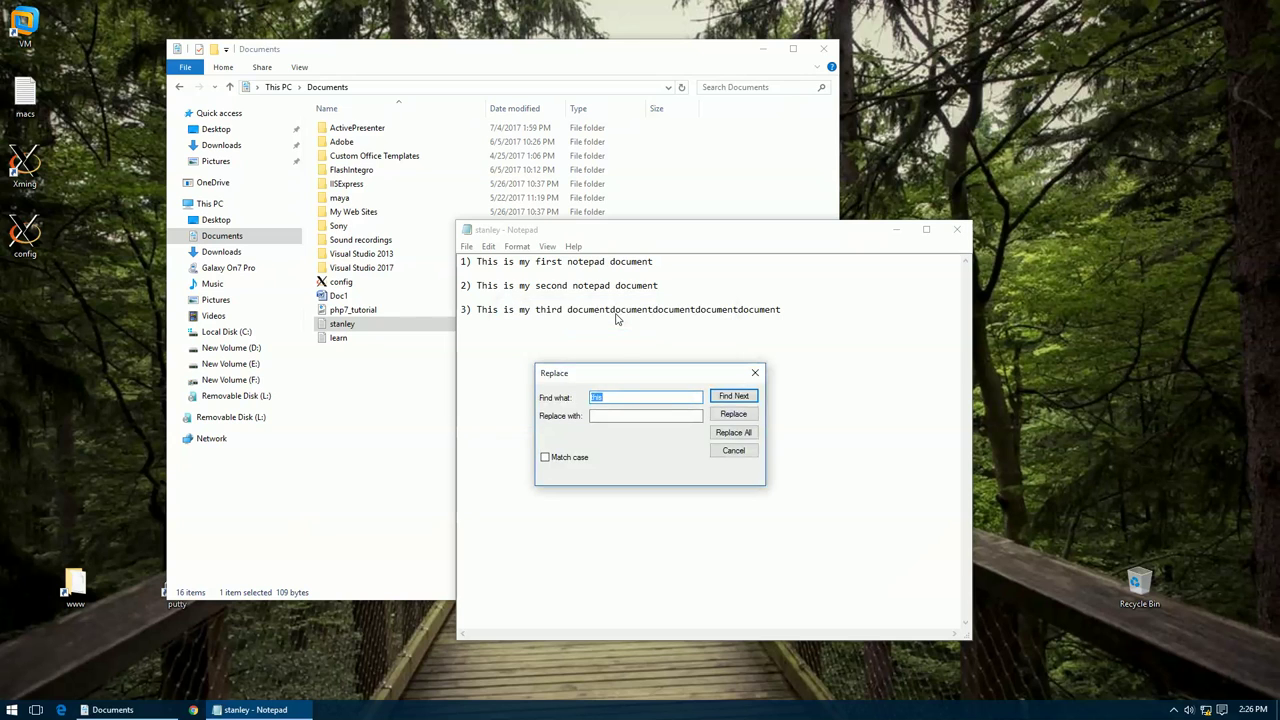
left_click(617, 414)
type("that")
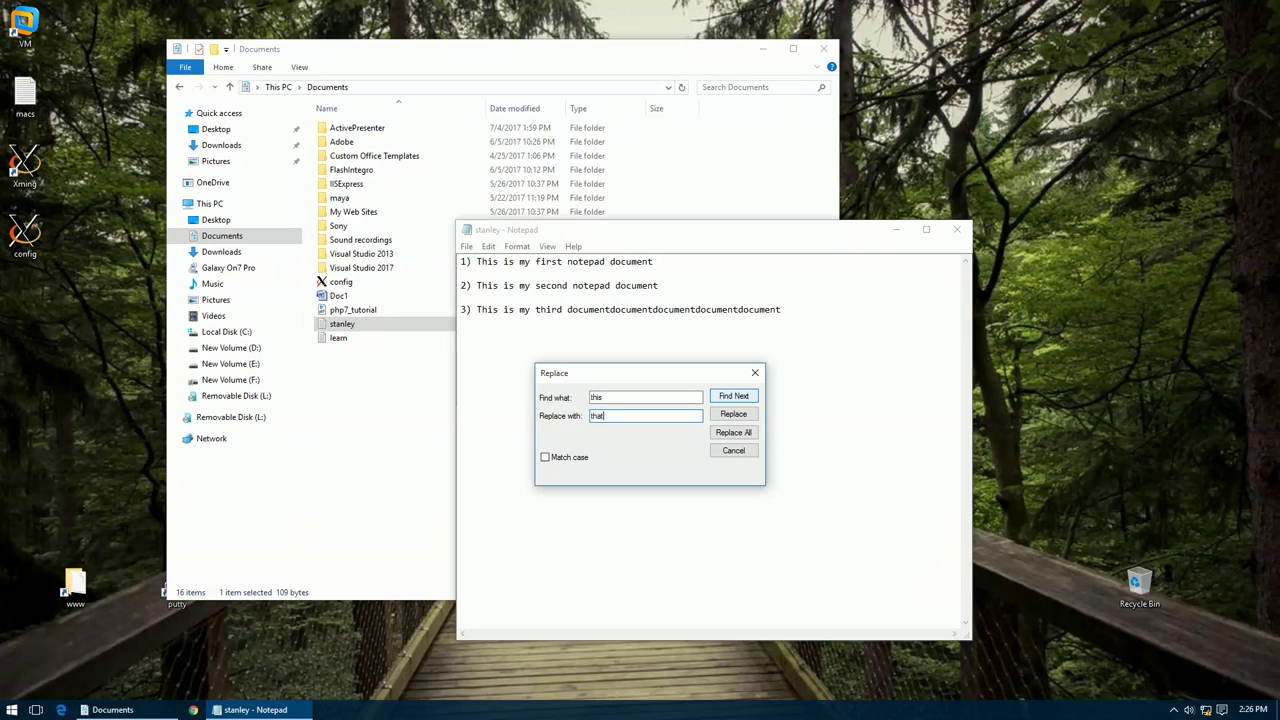
left_click(734, 397)
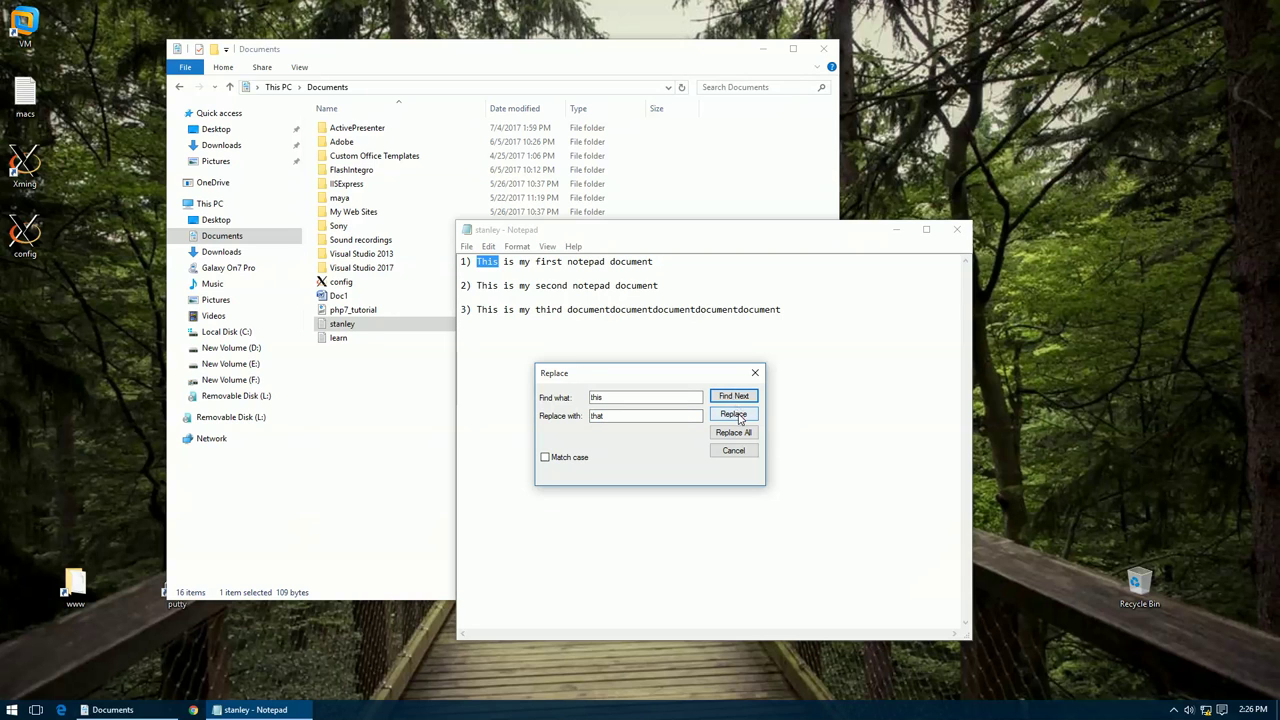
left_click(736, 415)
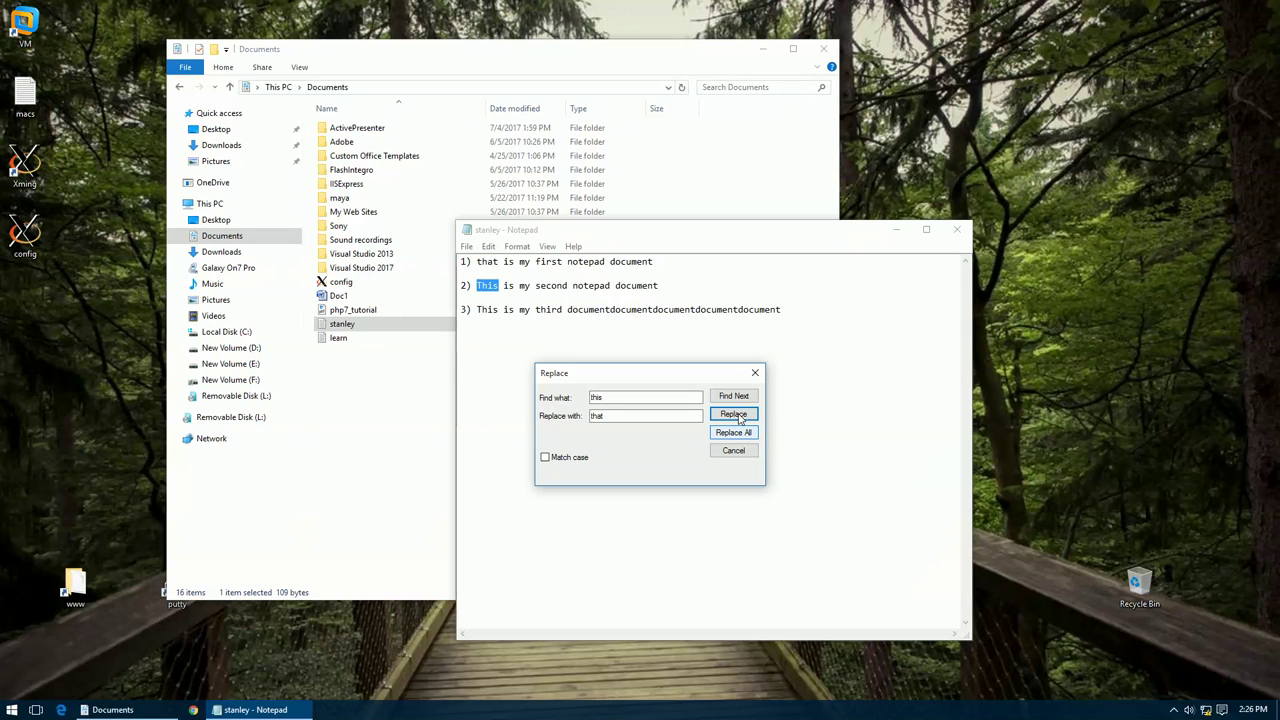
Step: Replace all remaining occurrences of "this" with "that", close the replace dialog, and undo the bulk replacement
left_click(740, 433)
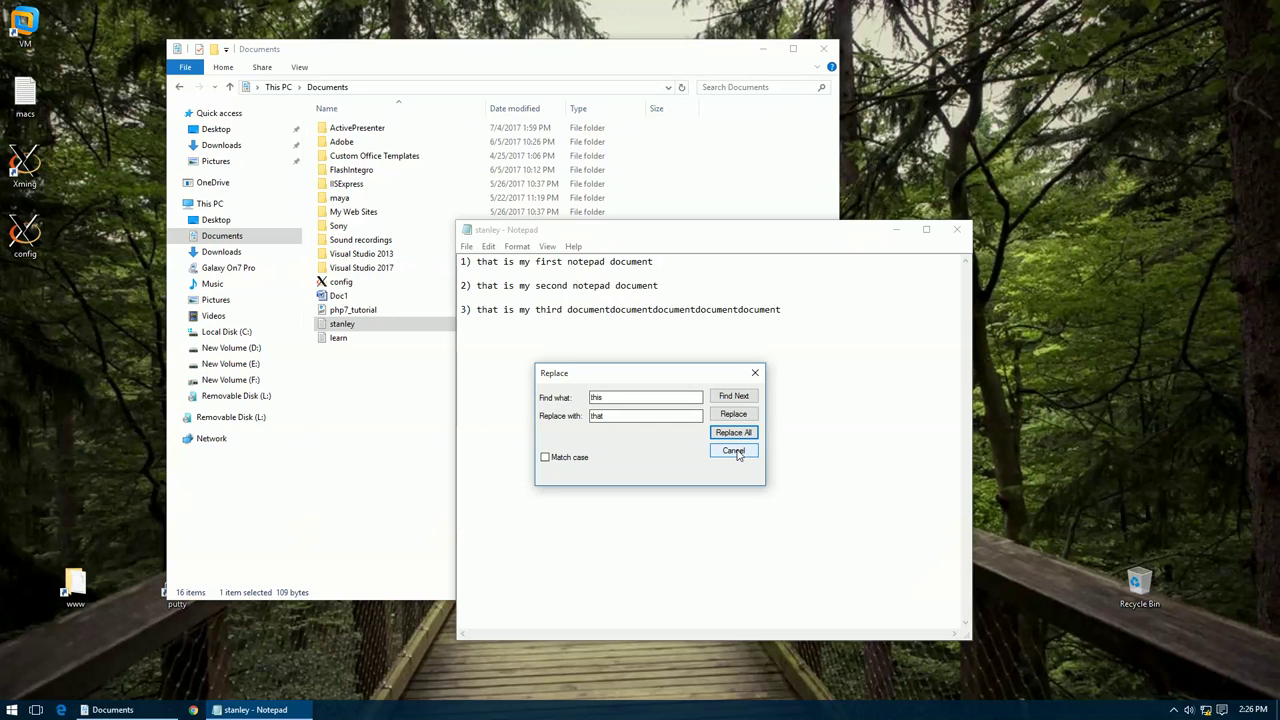
left_click(740, 452)
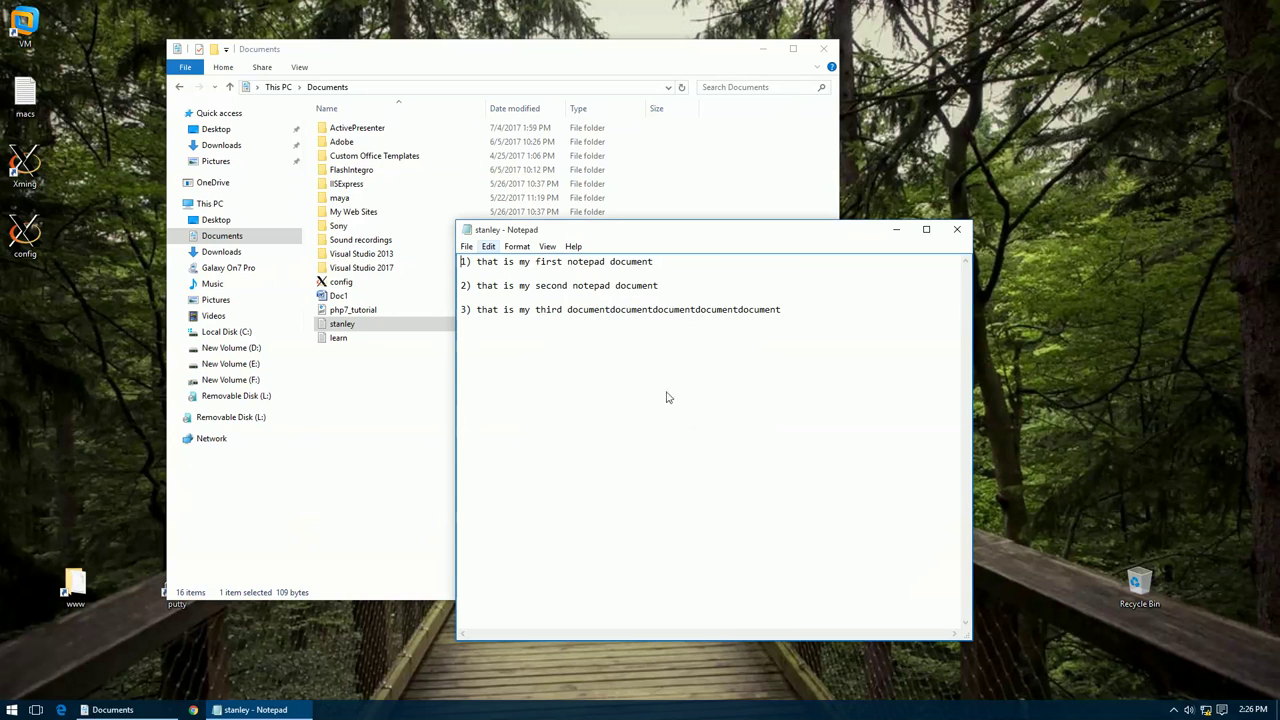
left_click(490, 249)
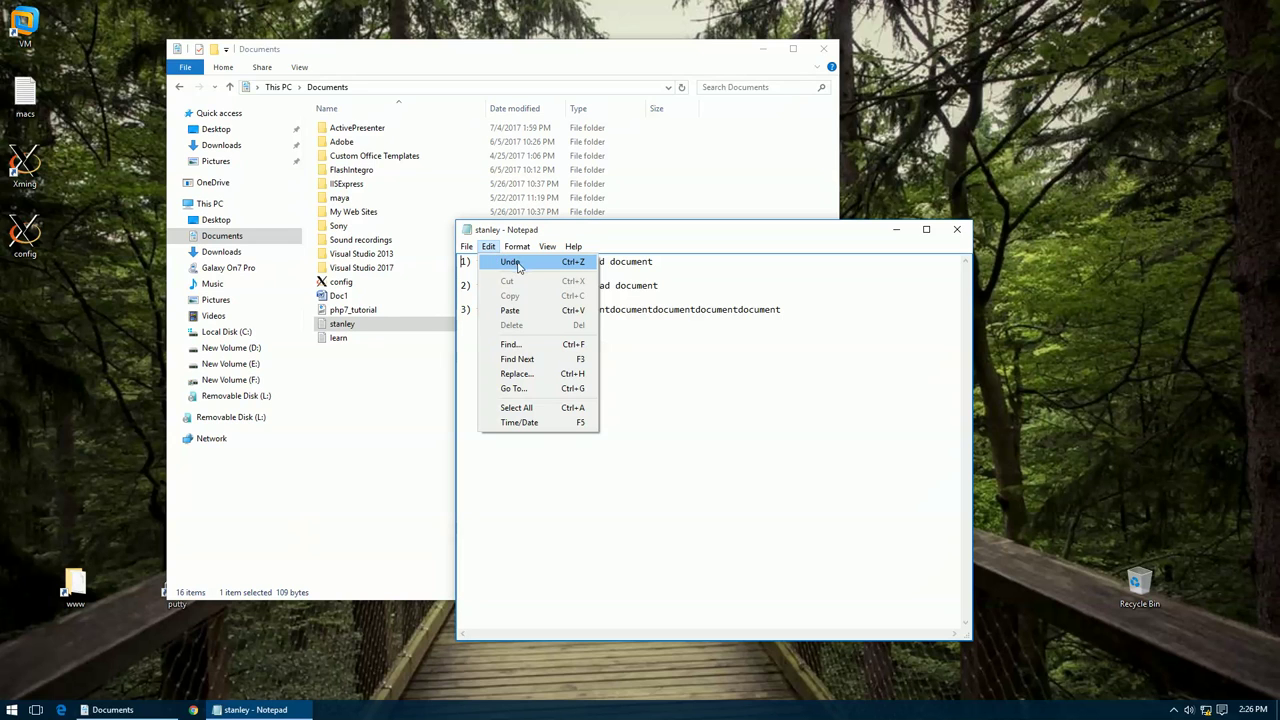
key("ctrl+a")
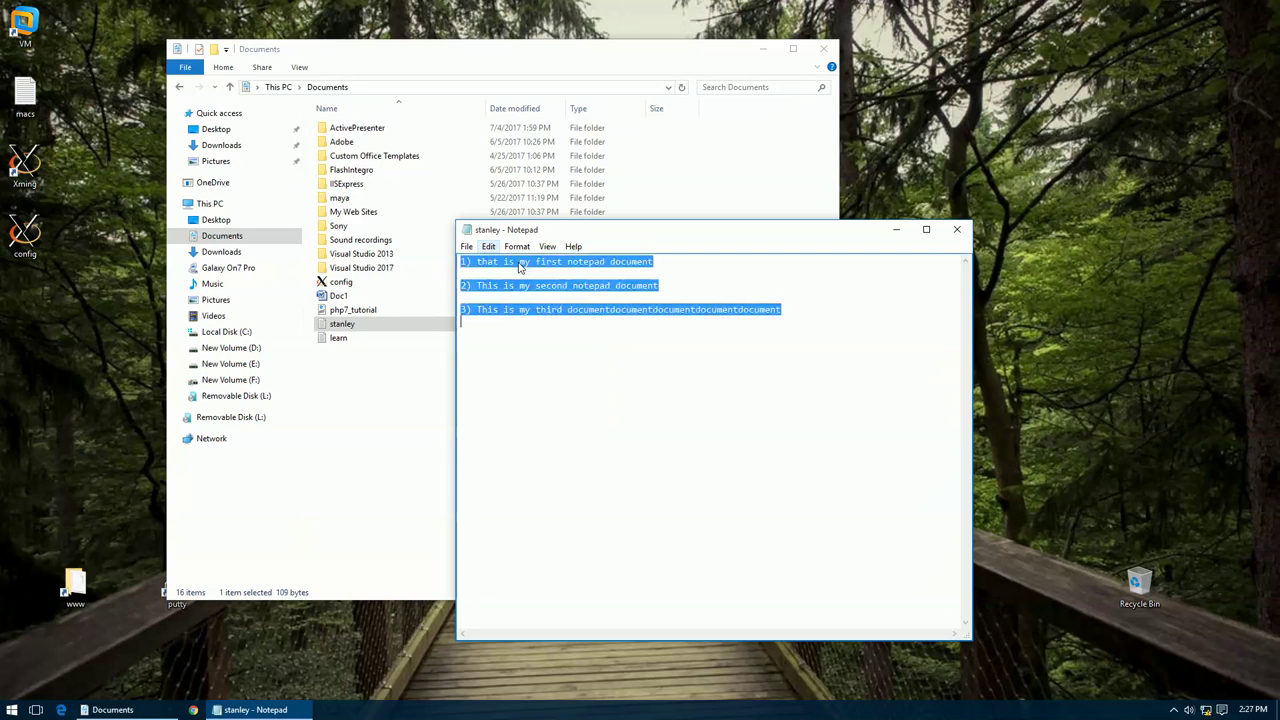
Step: Toggle the bulk replacement of "this" with "that" by repeating Undo several times, and clear the text selection
left_click(489, 253)
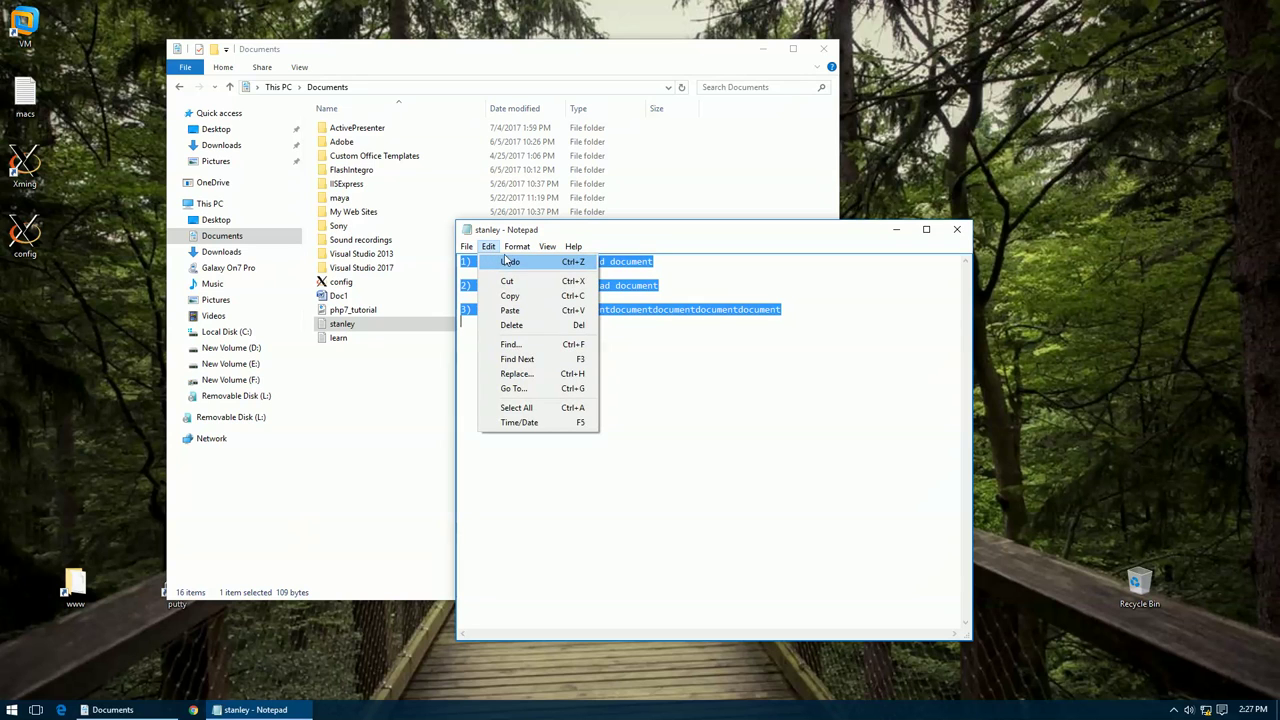
key("Escape")
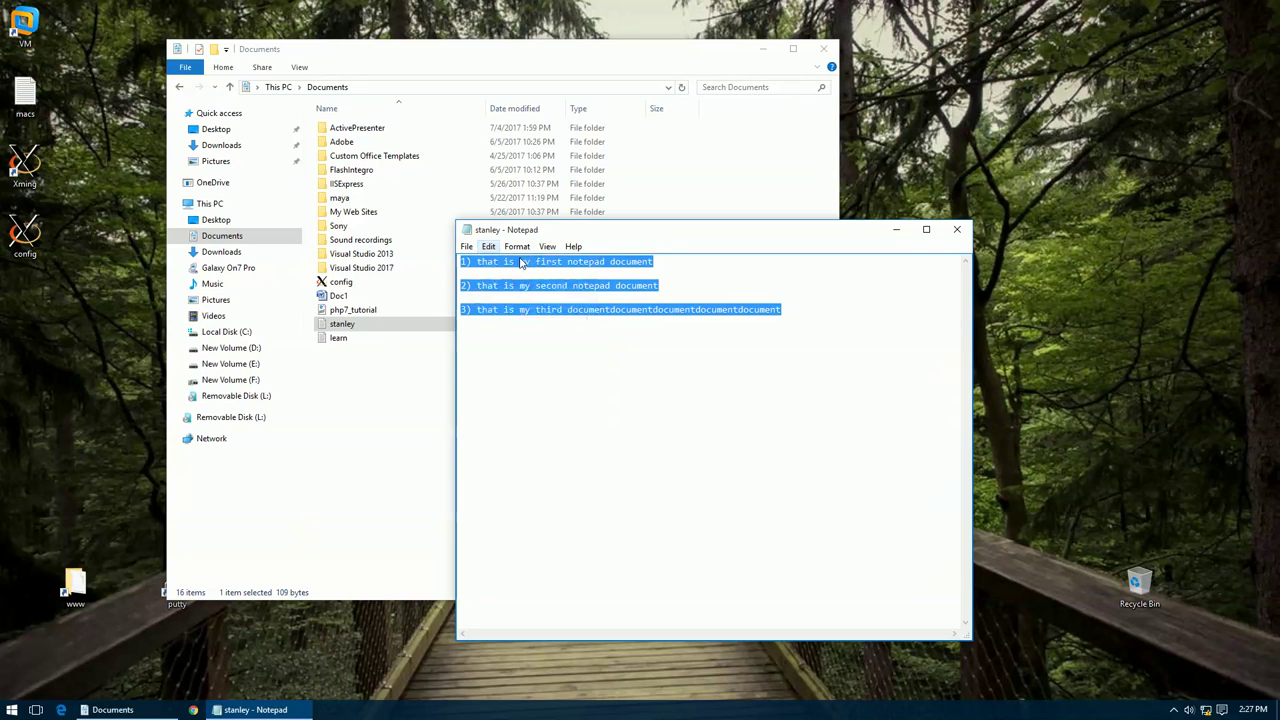
left_click(490, 248)
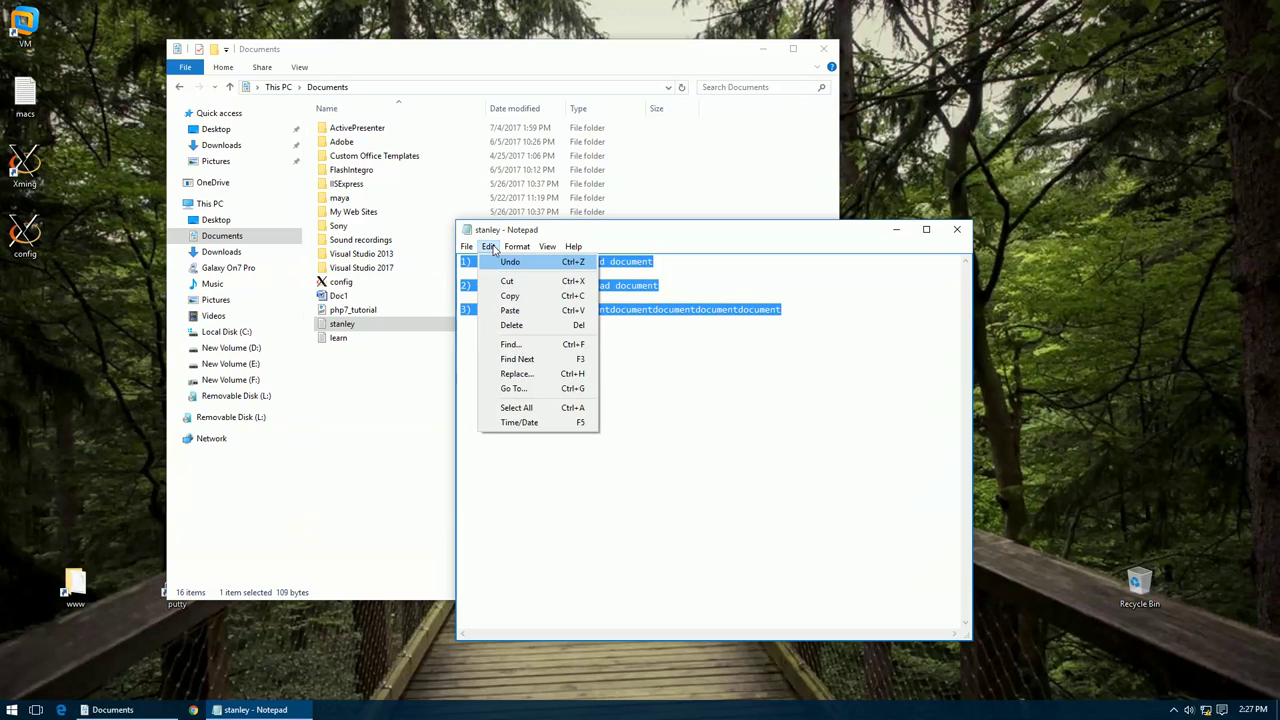
left_click(505, 263)
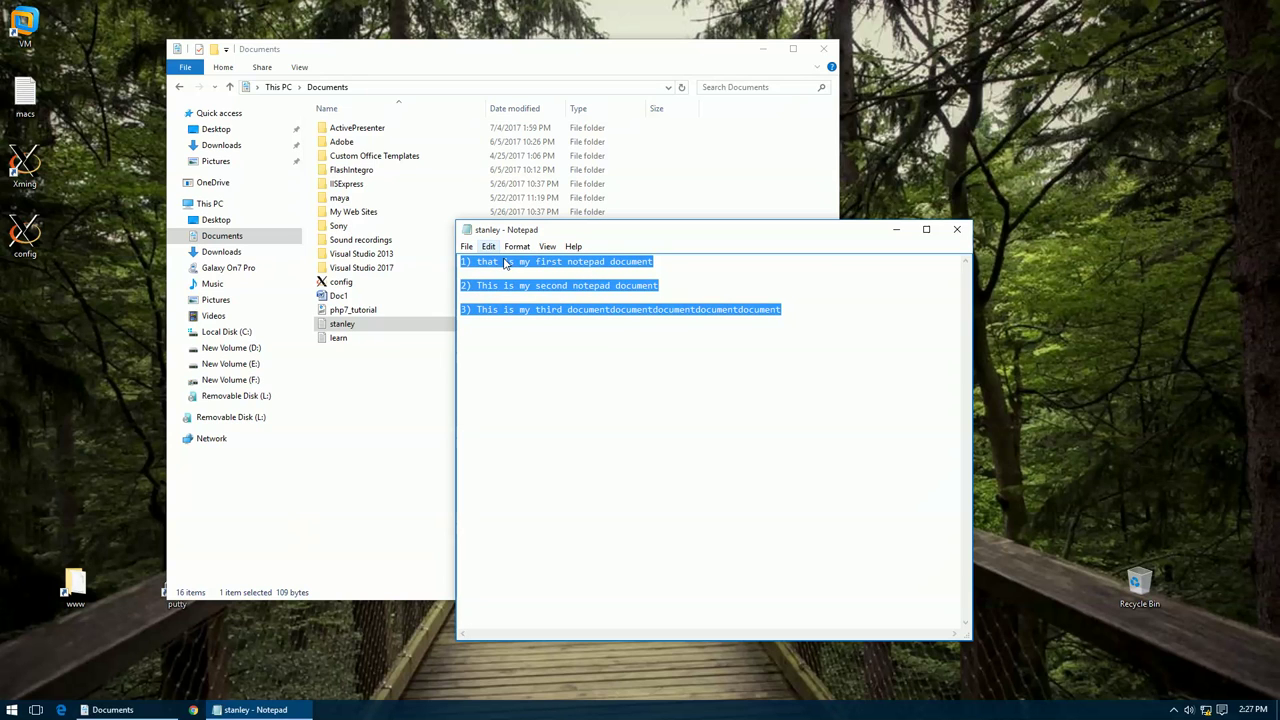
left_click(489, 248)
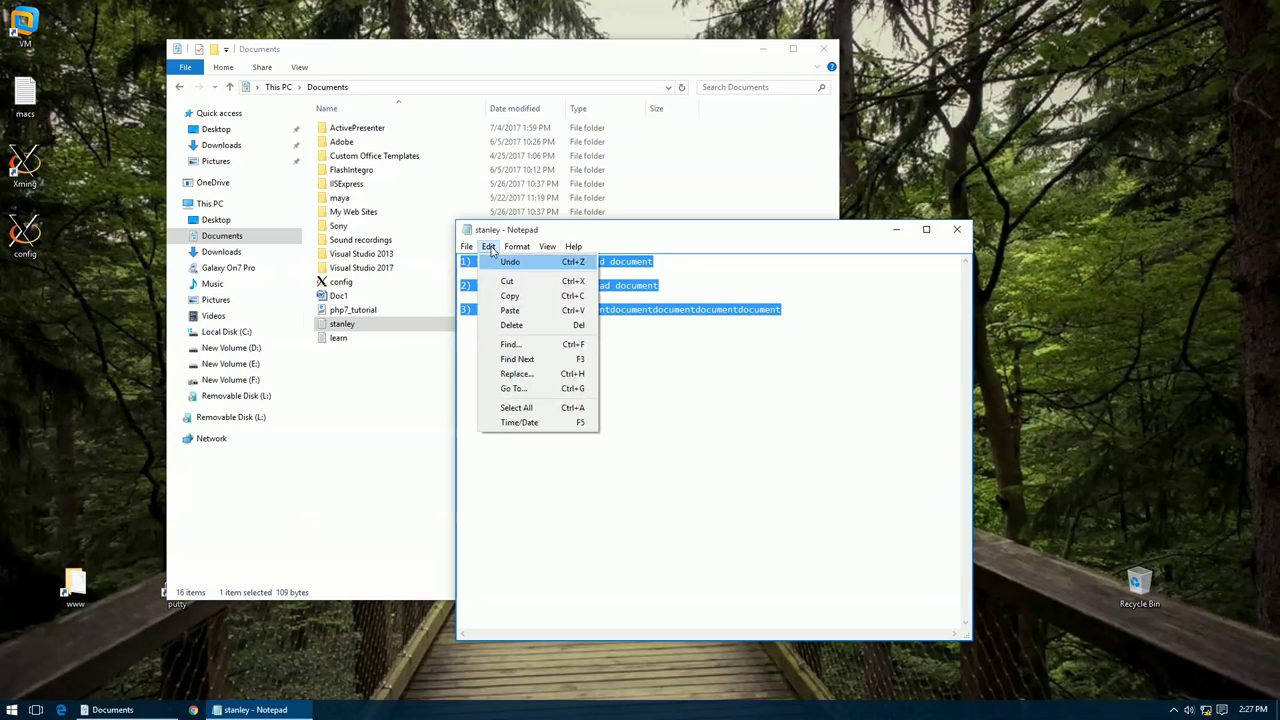
left_click(508, 263)
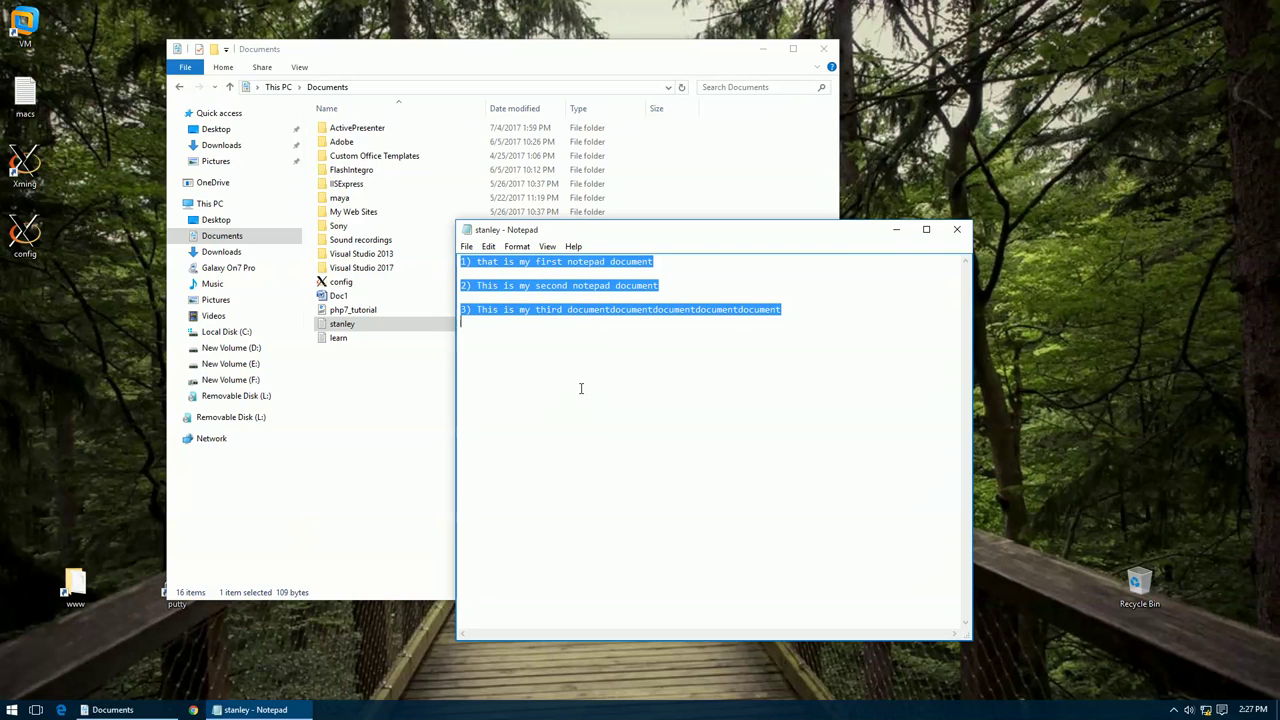
key("ctrl+z")
left_click(580, 388)
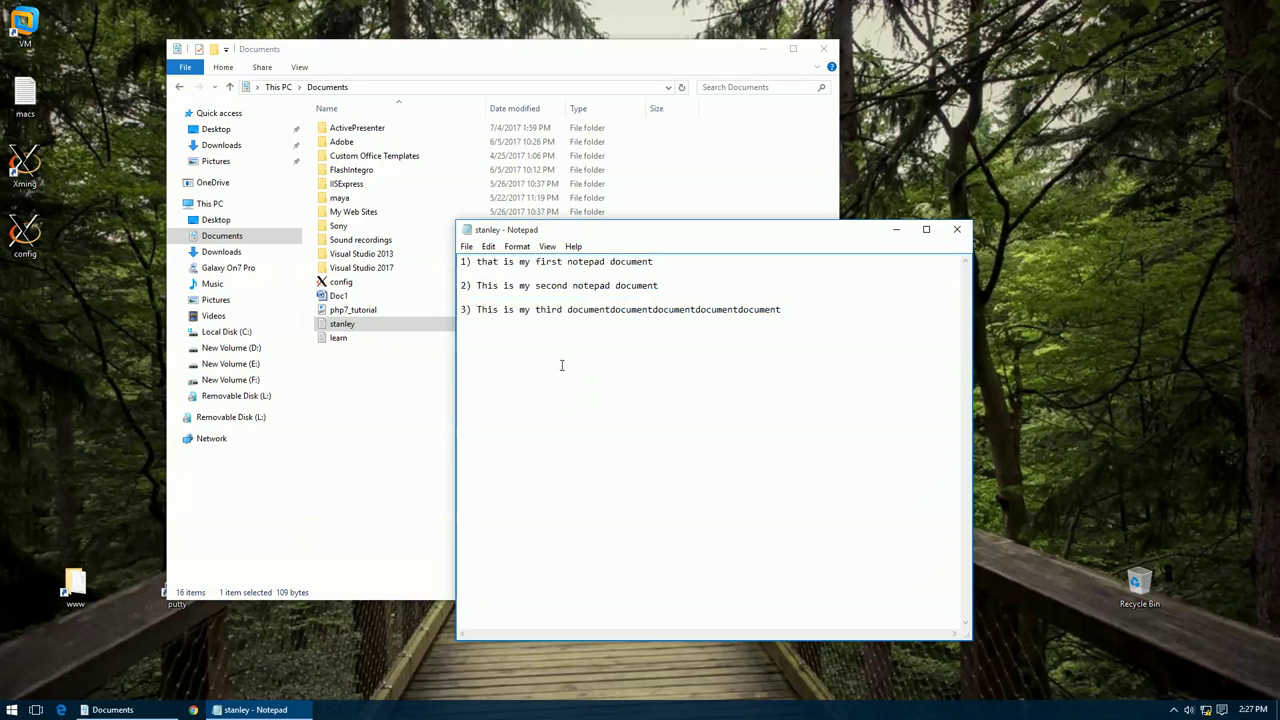
Step: Use Go To to jump the cursor from line 1 to line 3, and move it up and down between lines
double_click(487, 262)
left_click(488, 246)
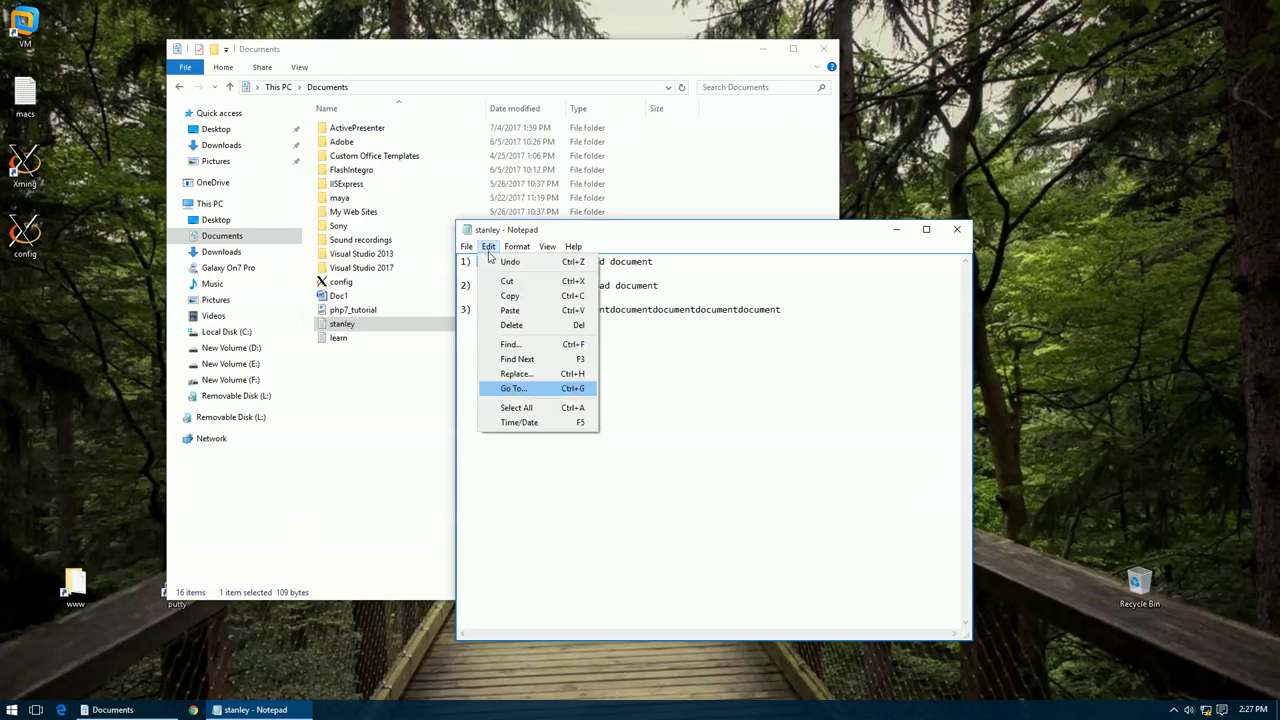
left_click(533, 389)
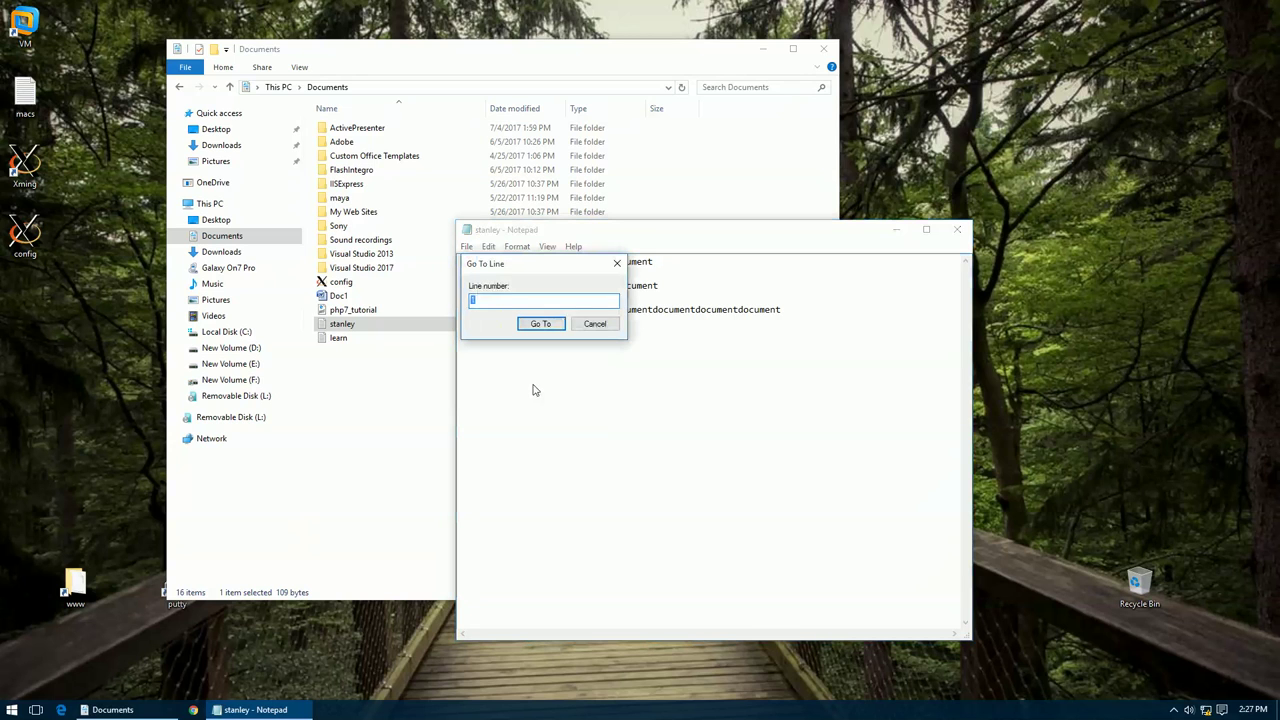
type("3")
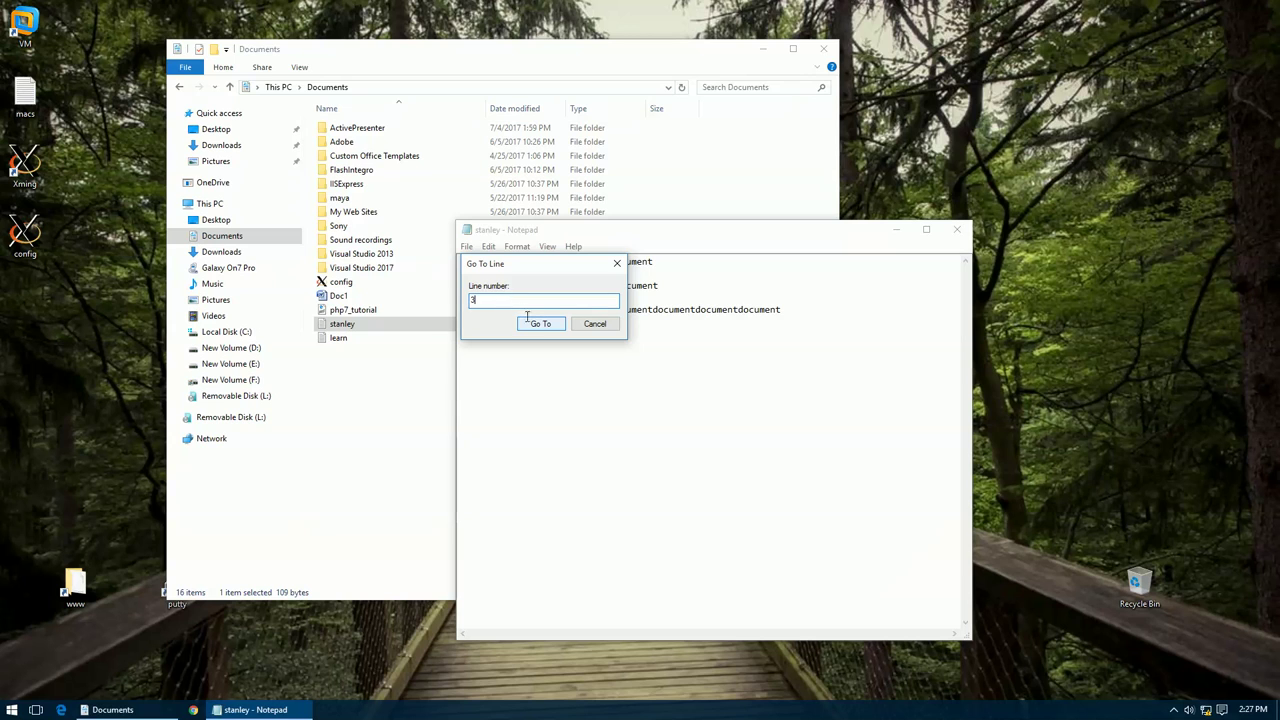
left_click(540, 324)
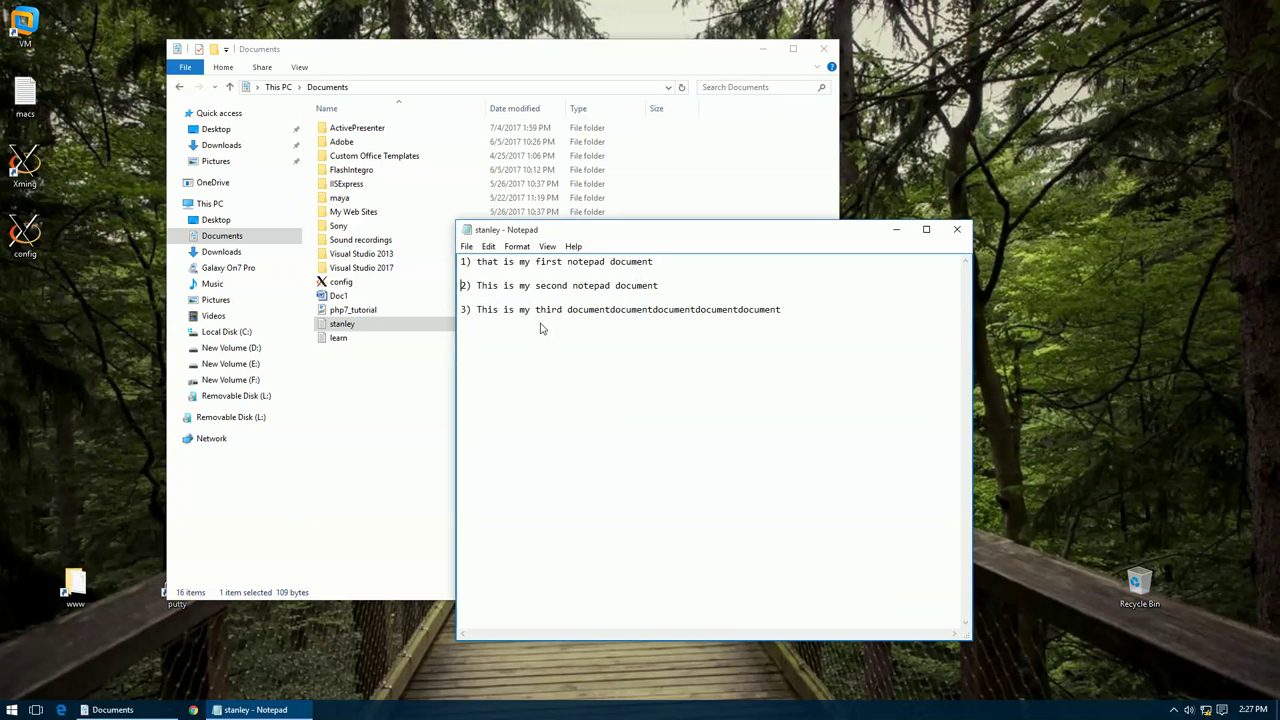
key("Up")
key("Down")
Step: Use Go To to jump the cursor to line 5
left_click(490, 249)
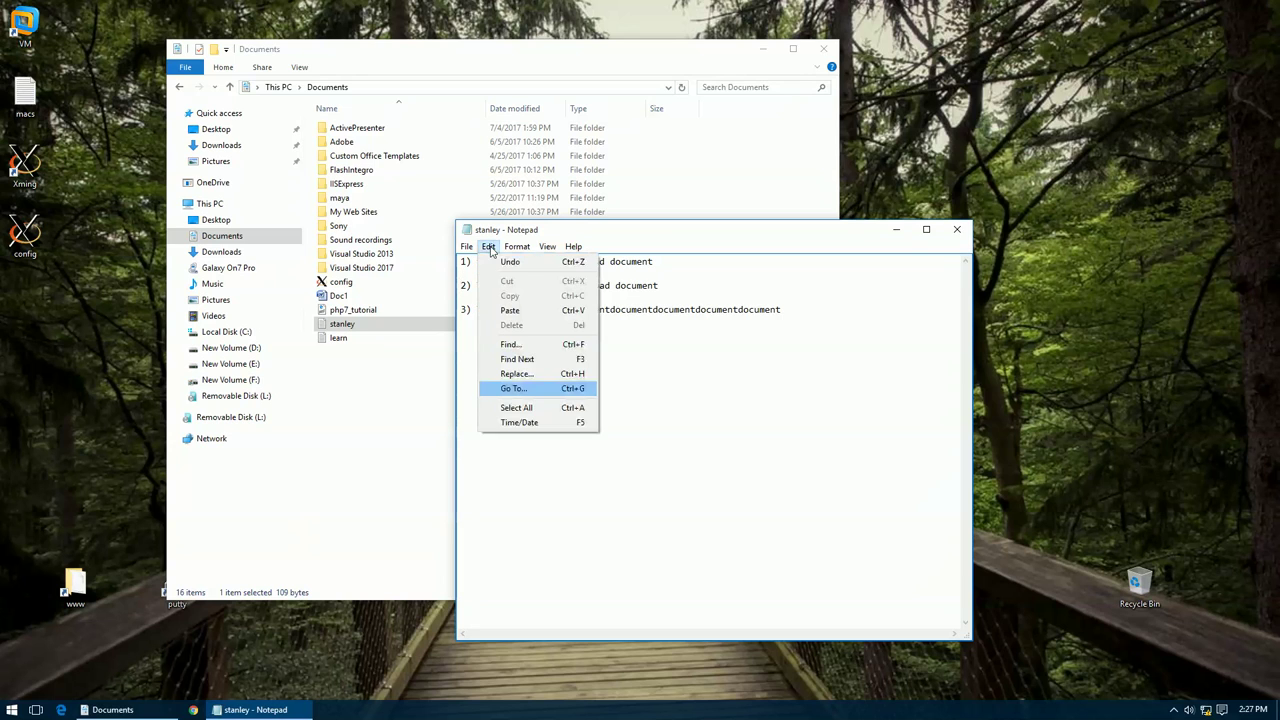
left_click(524, 392)
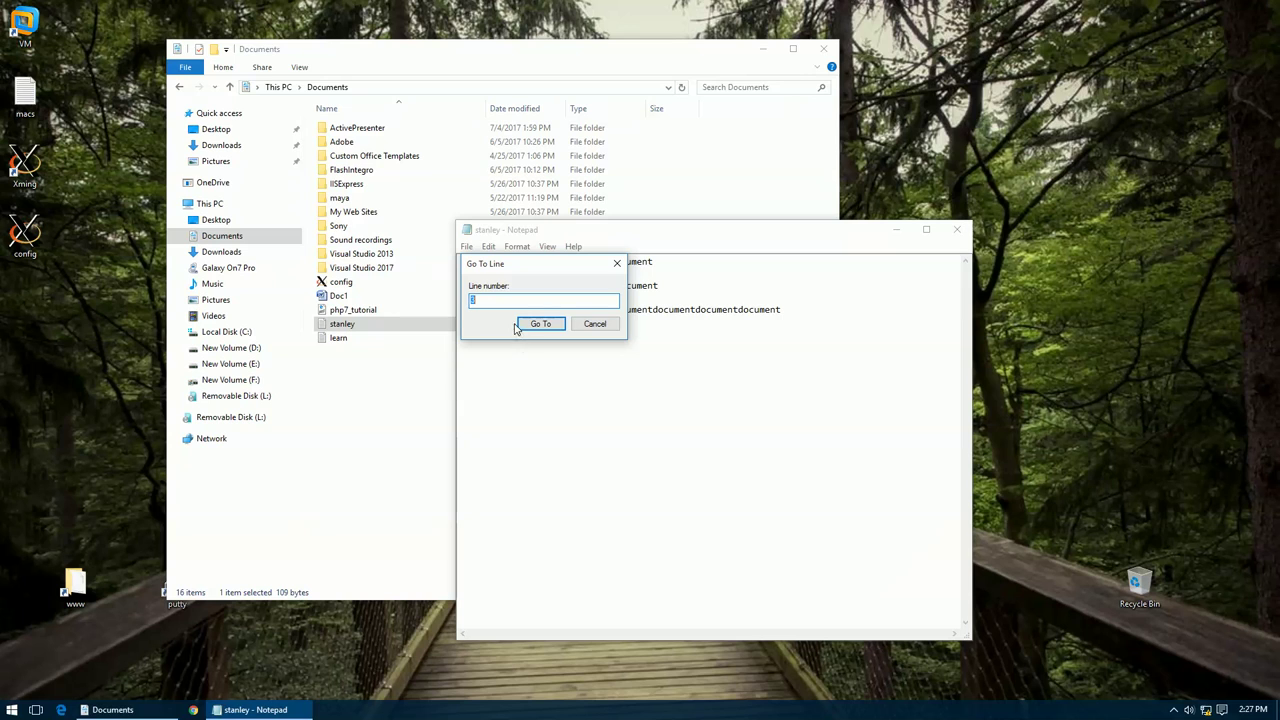
type("5")
left_click(538, 325)
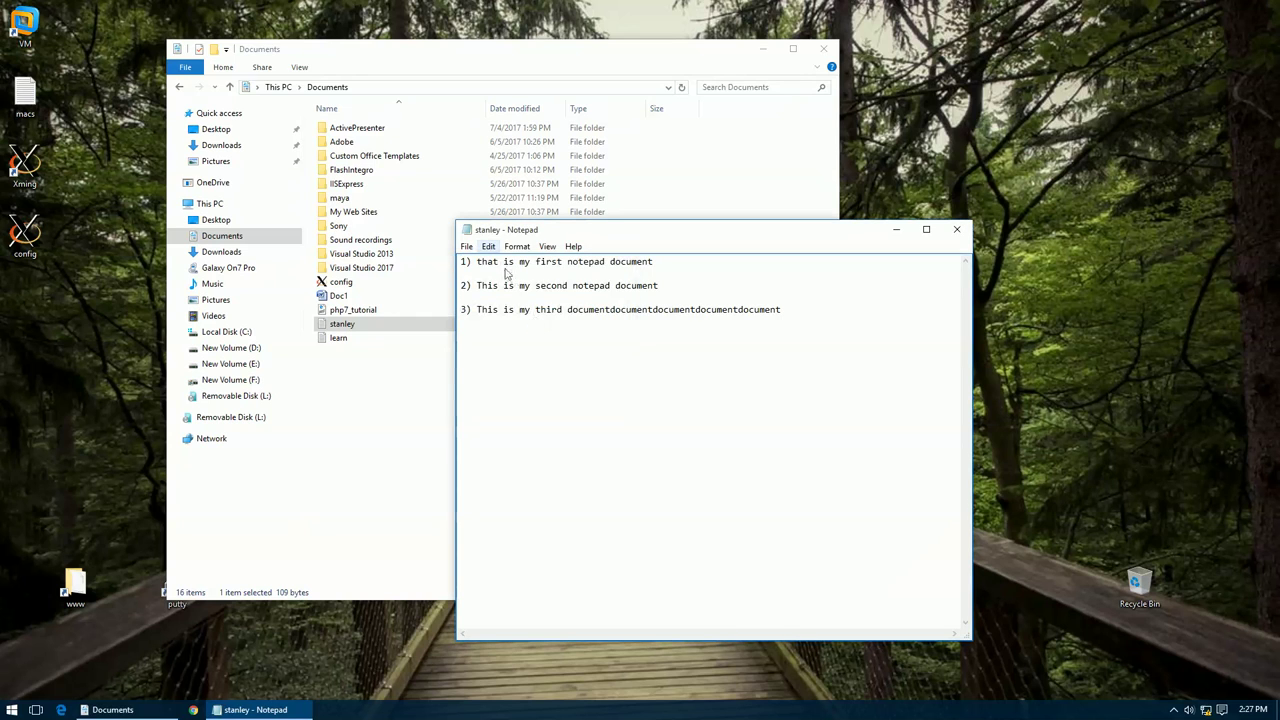
Step: Select all the text in the document with Select All, and clear the selection
left_click(490, 248)
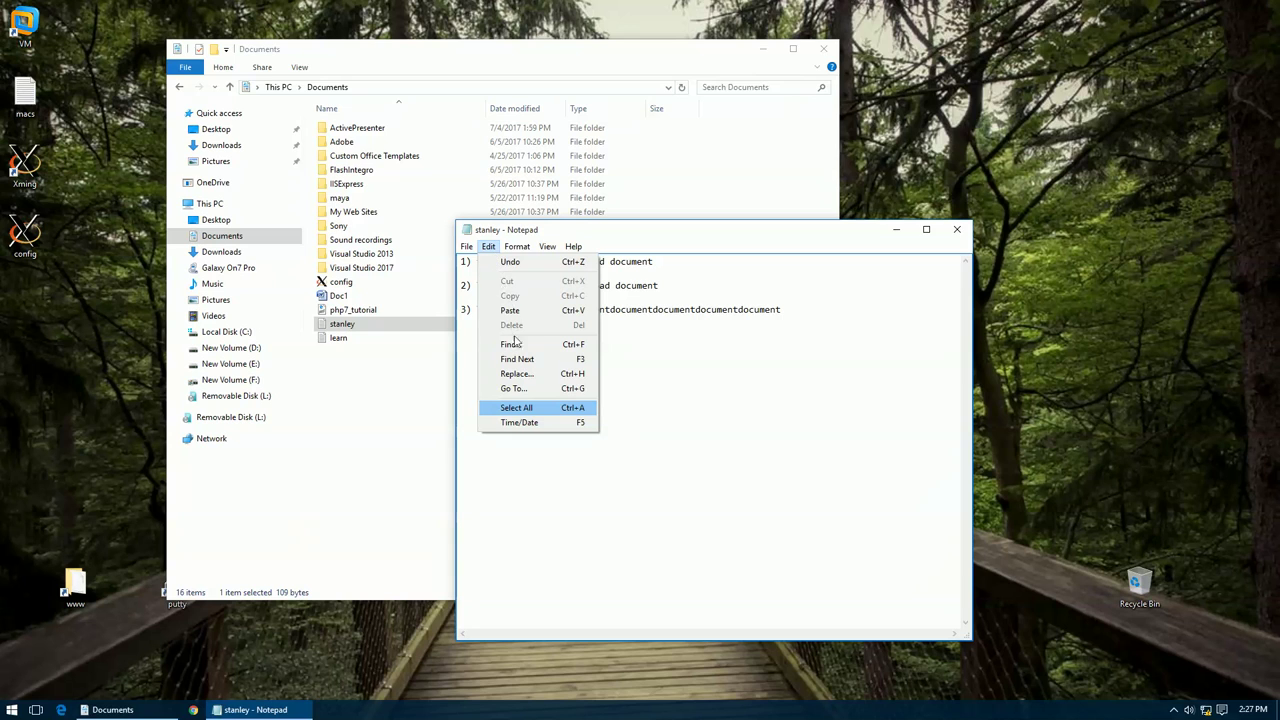
left_click(533, 410)
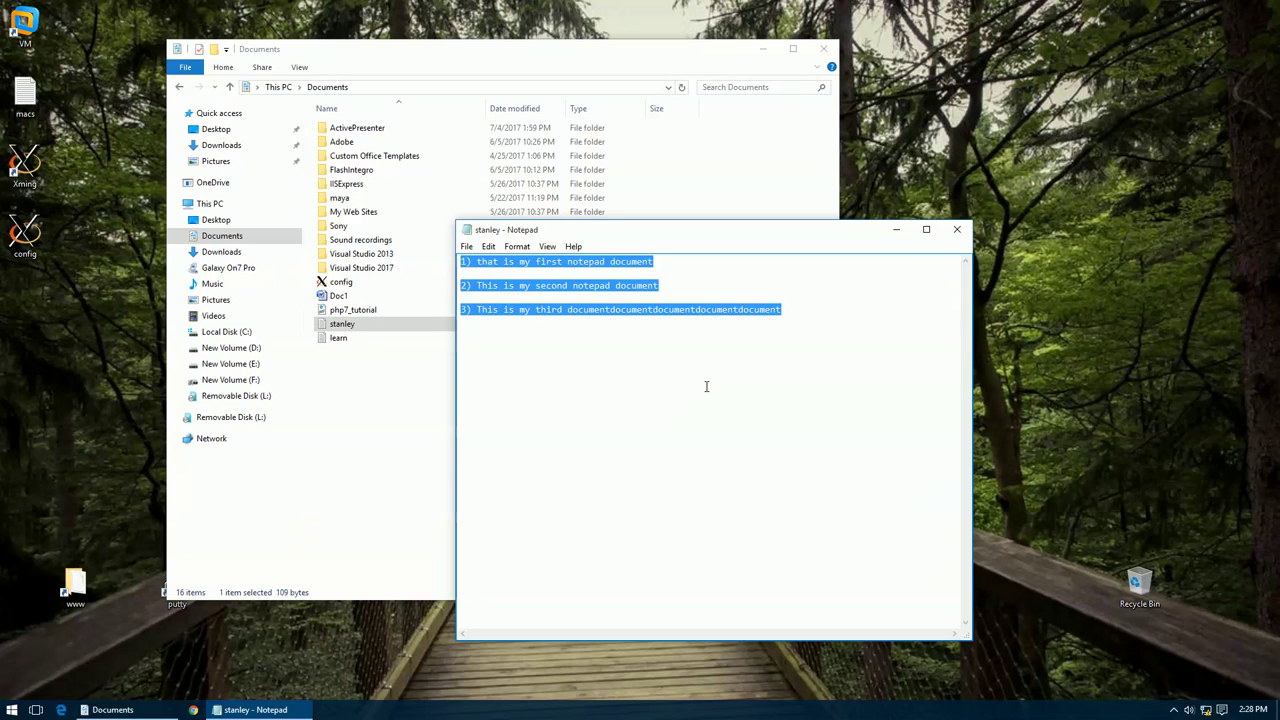
left_click(706, 386)
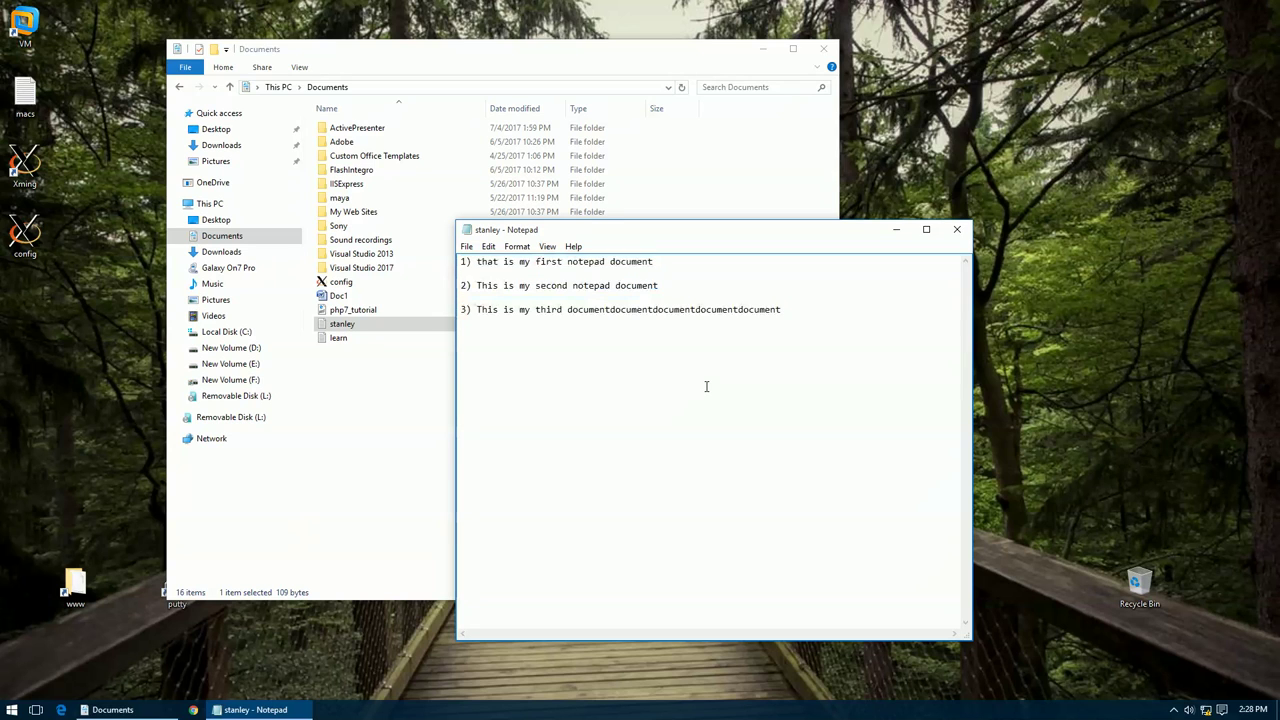
Step: Insert the current time and date on a separate line below the third numbered item, leaving a blank line between them
left_click(491, 246)
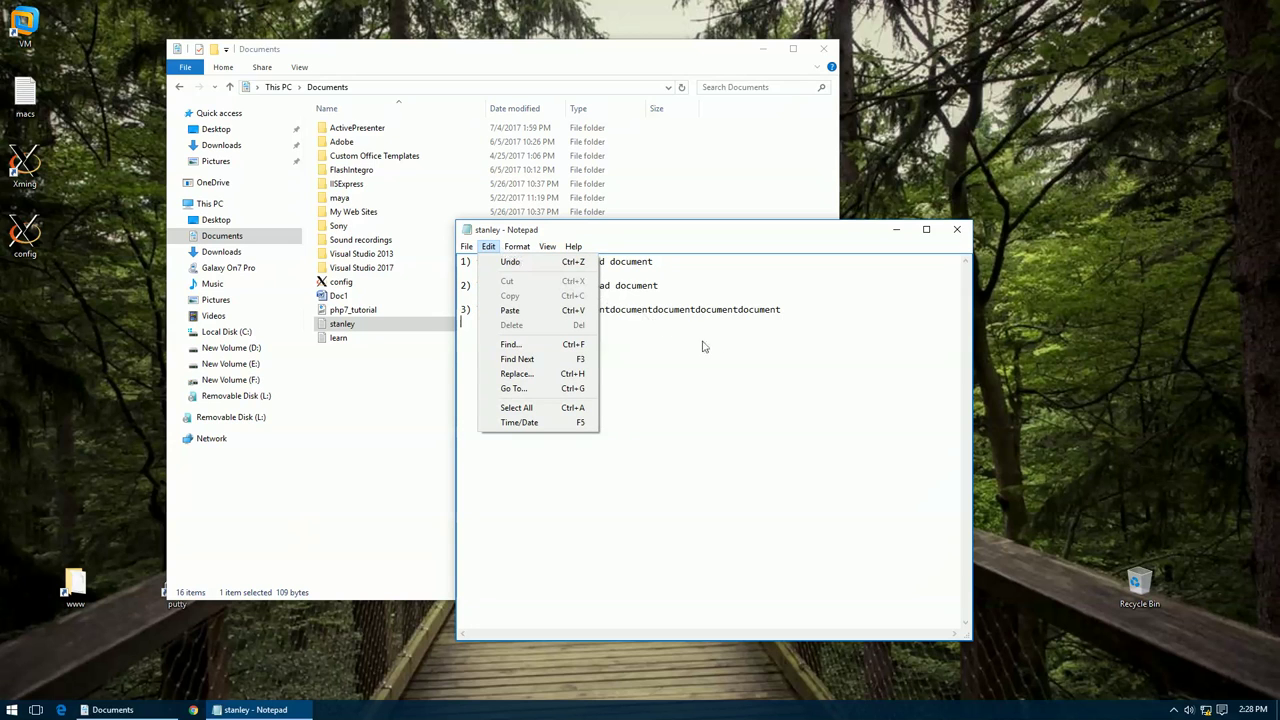
left_click(730, 359)
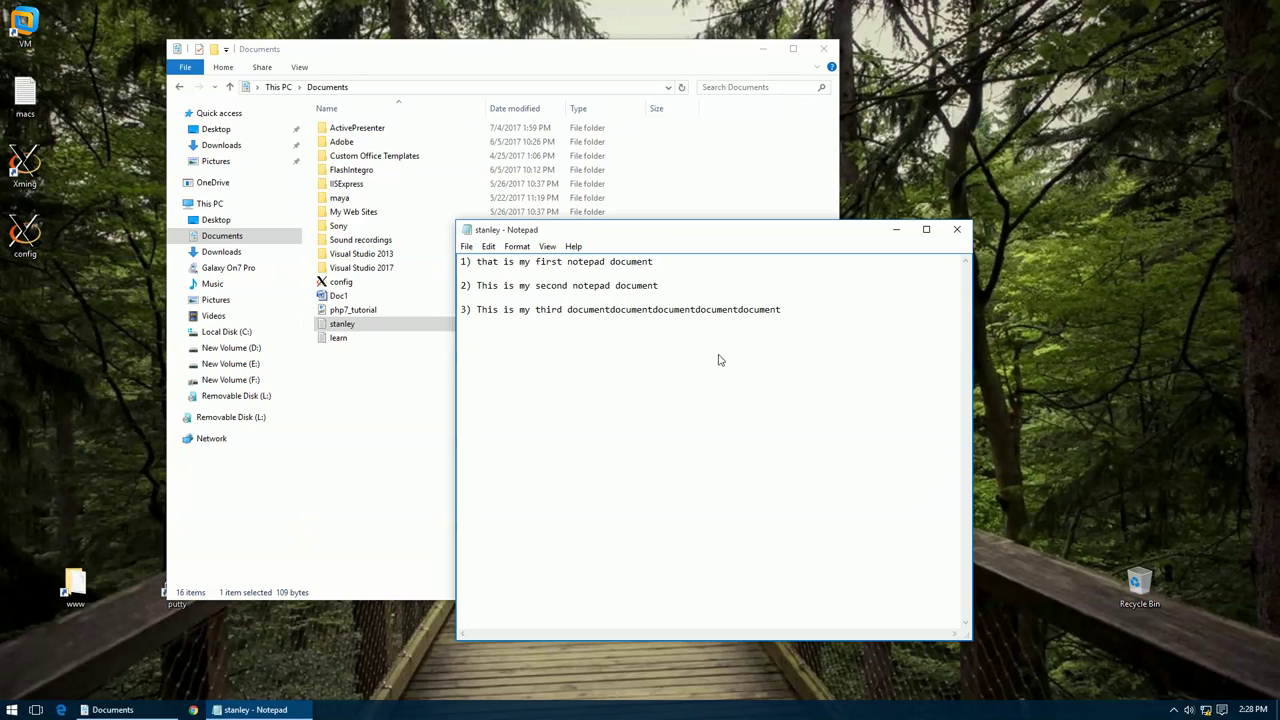
key("alt+e")
left_click(488, 248)
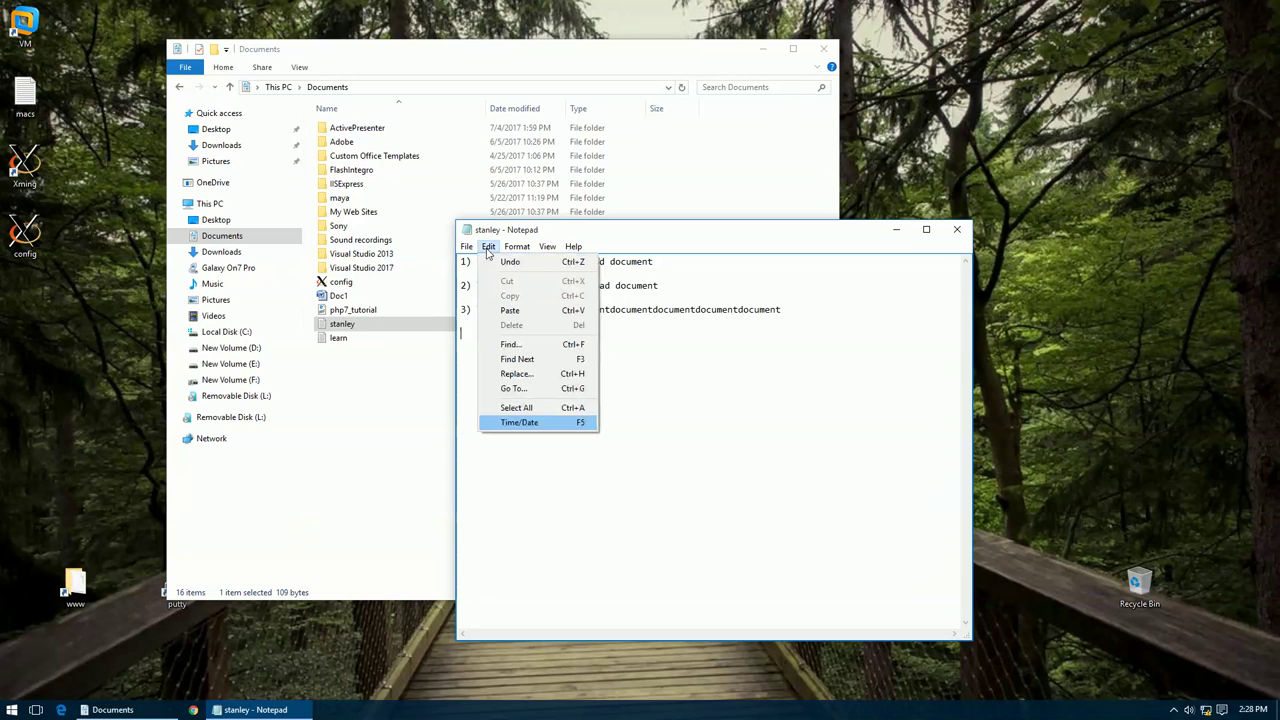
left_click(516, 425)
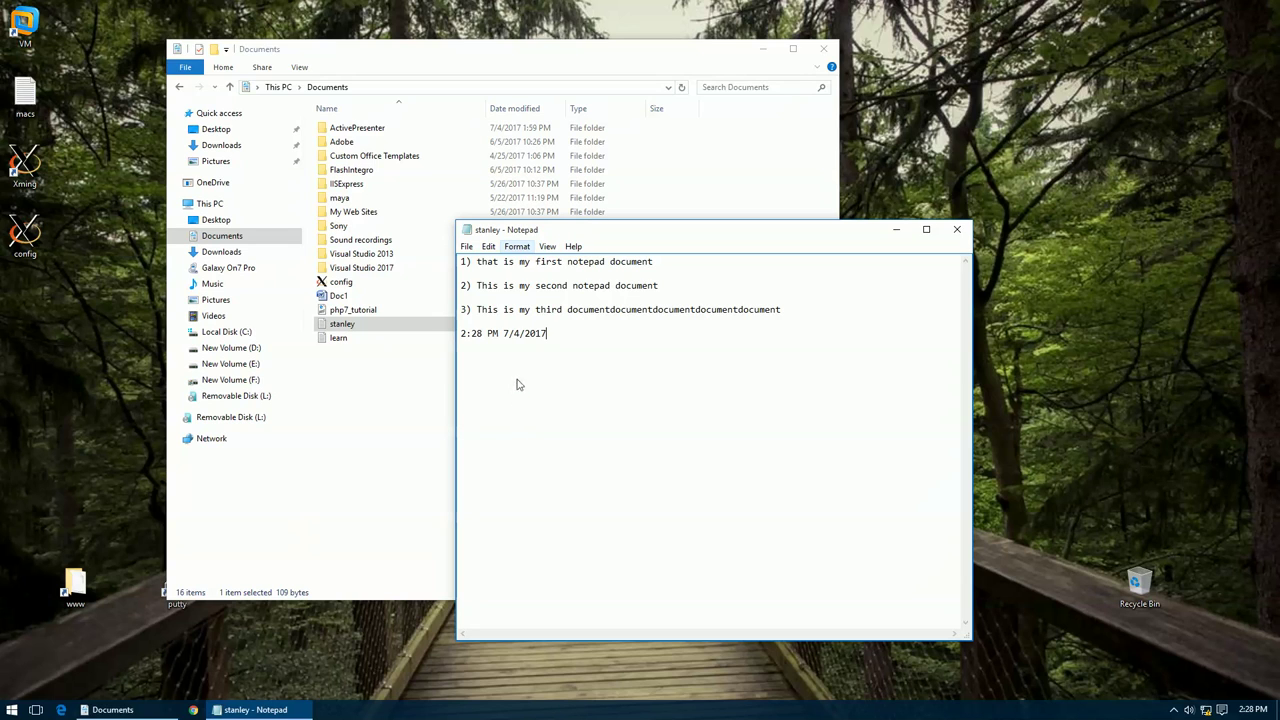
Step: Narrow the document window to about half its width, and select along the third item's line to its end and back
left_click(516, 247)
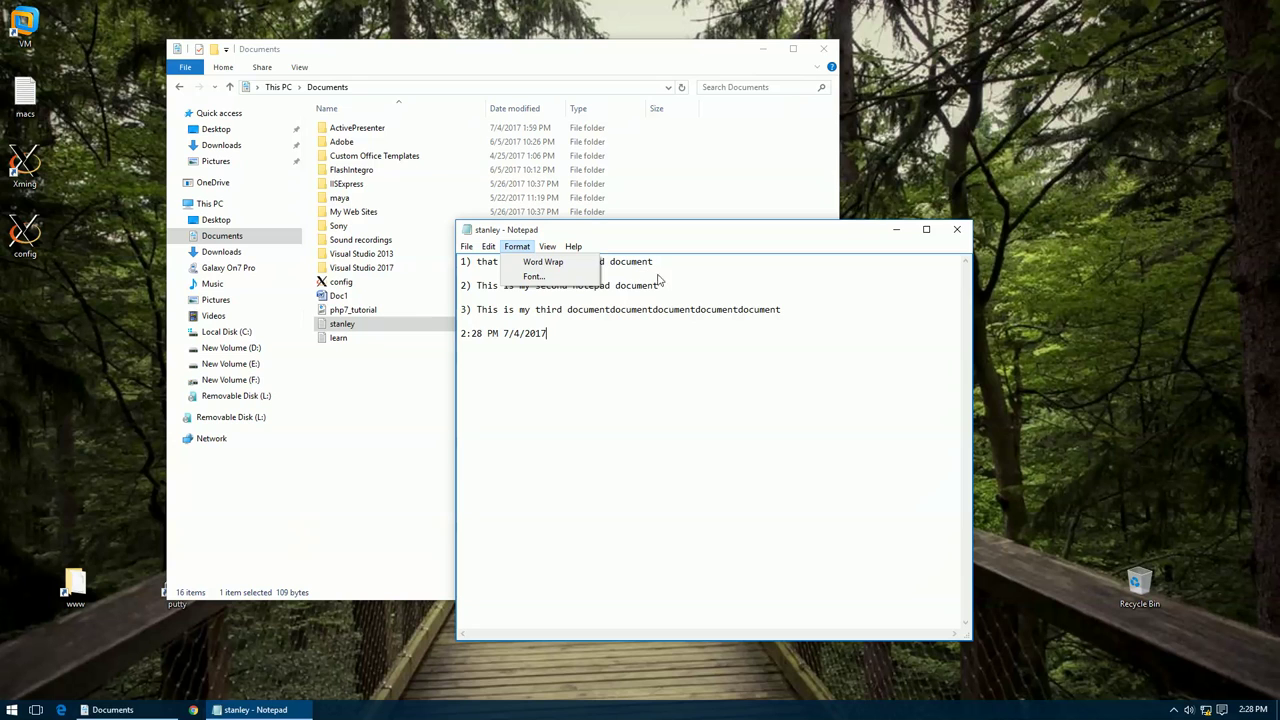
left_click(876, 331)
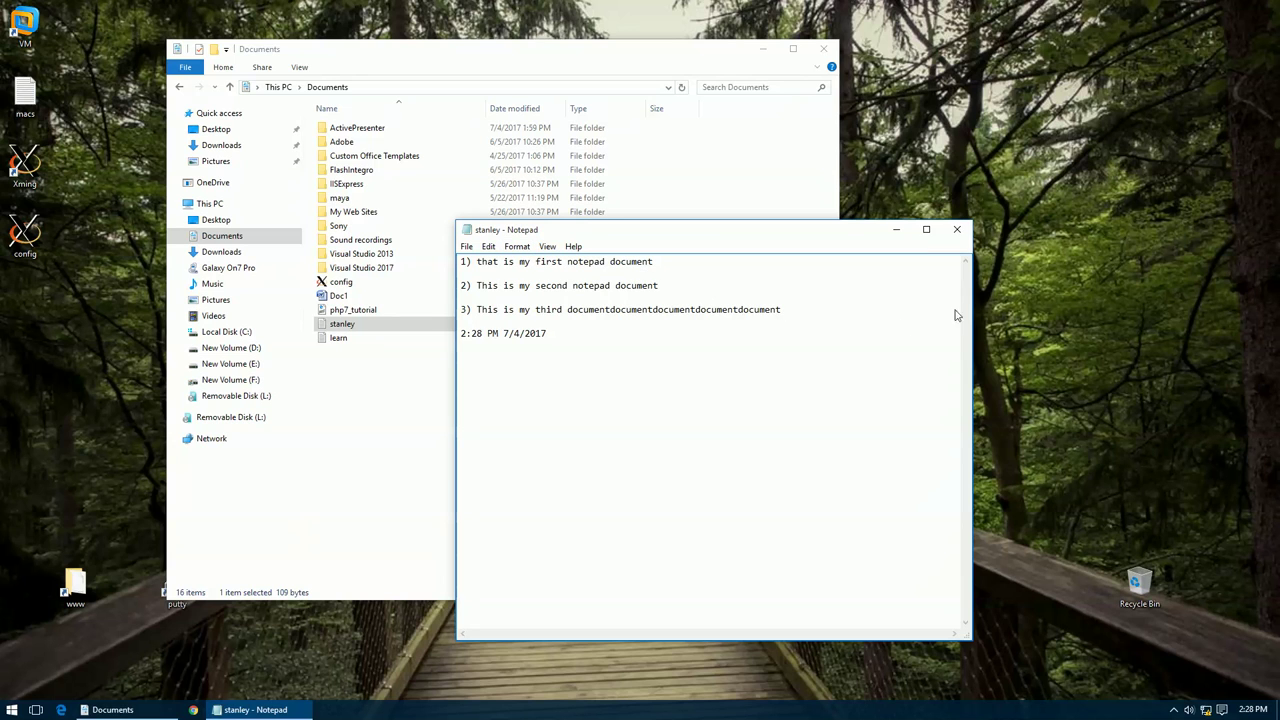
left_click_drag(974, 305, 688, 305)
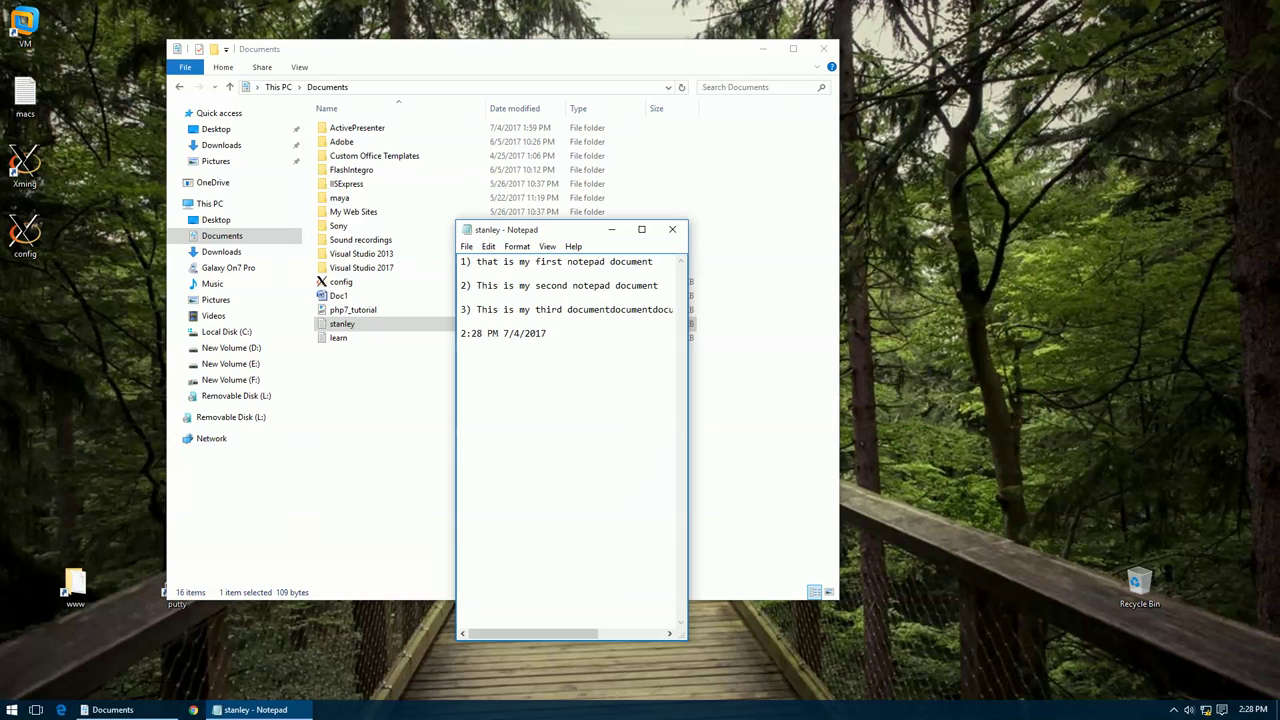
left_click(588, 309)
key("shift+End")
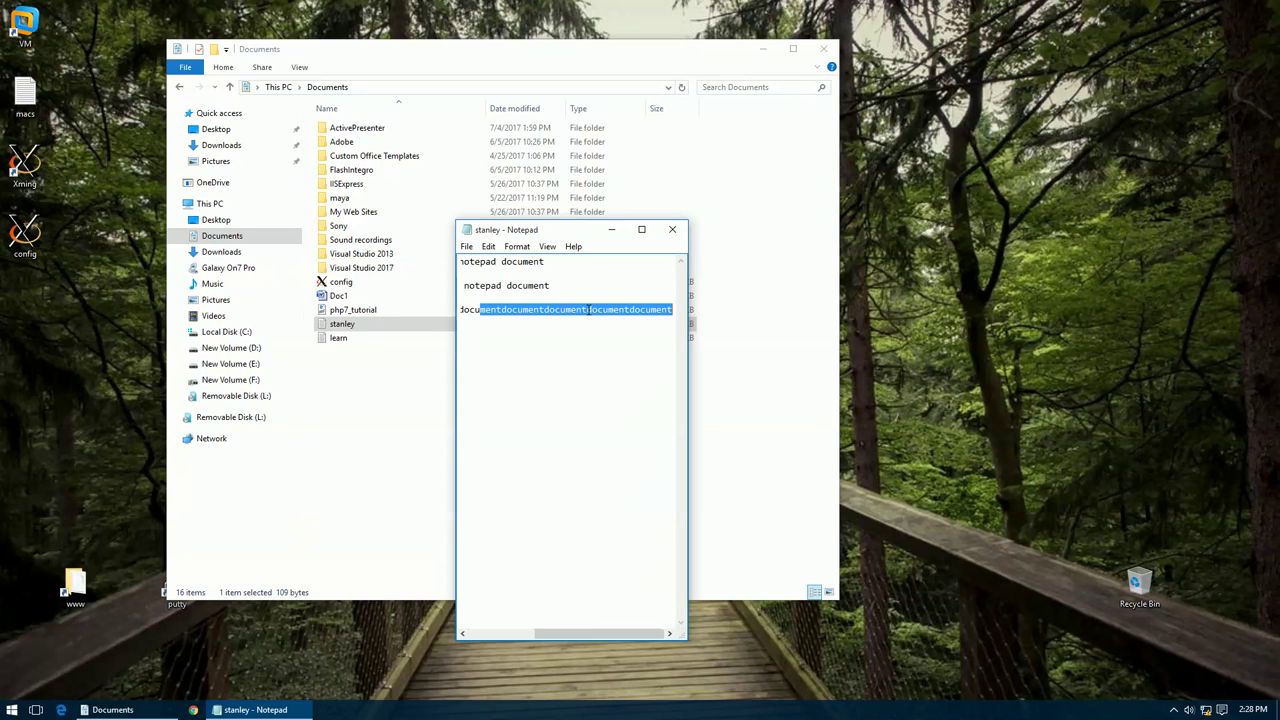
left_click(633, 309)
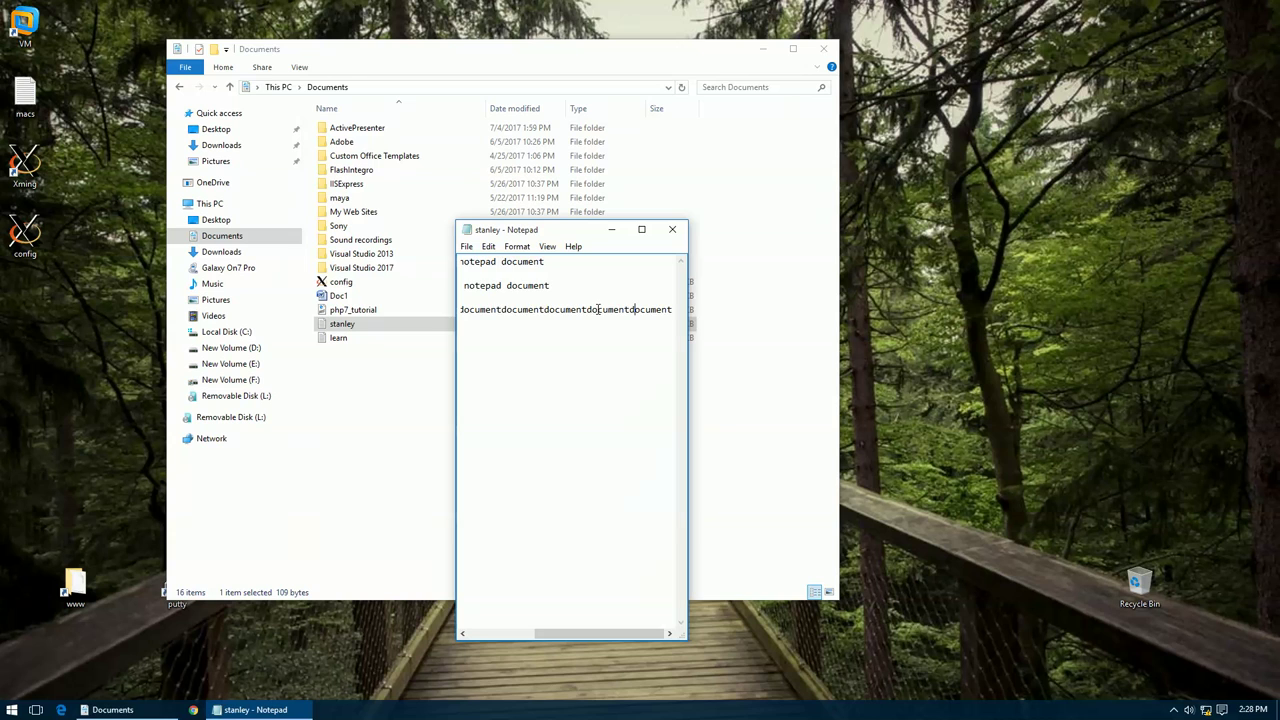
key("shift+Home")
Step: Turn Word Wrap on for the document, and turn it back off
left_click(519, 247)
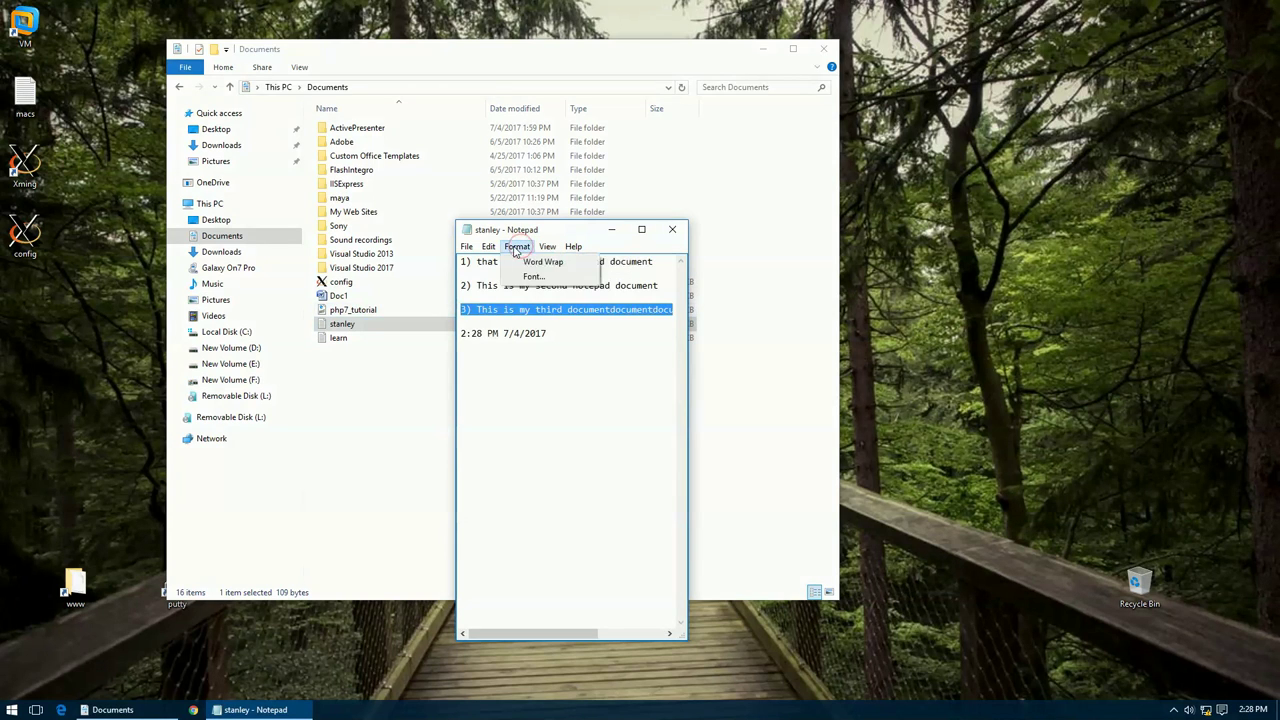
left_click(522, 262)
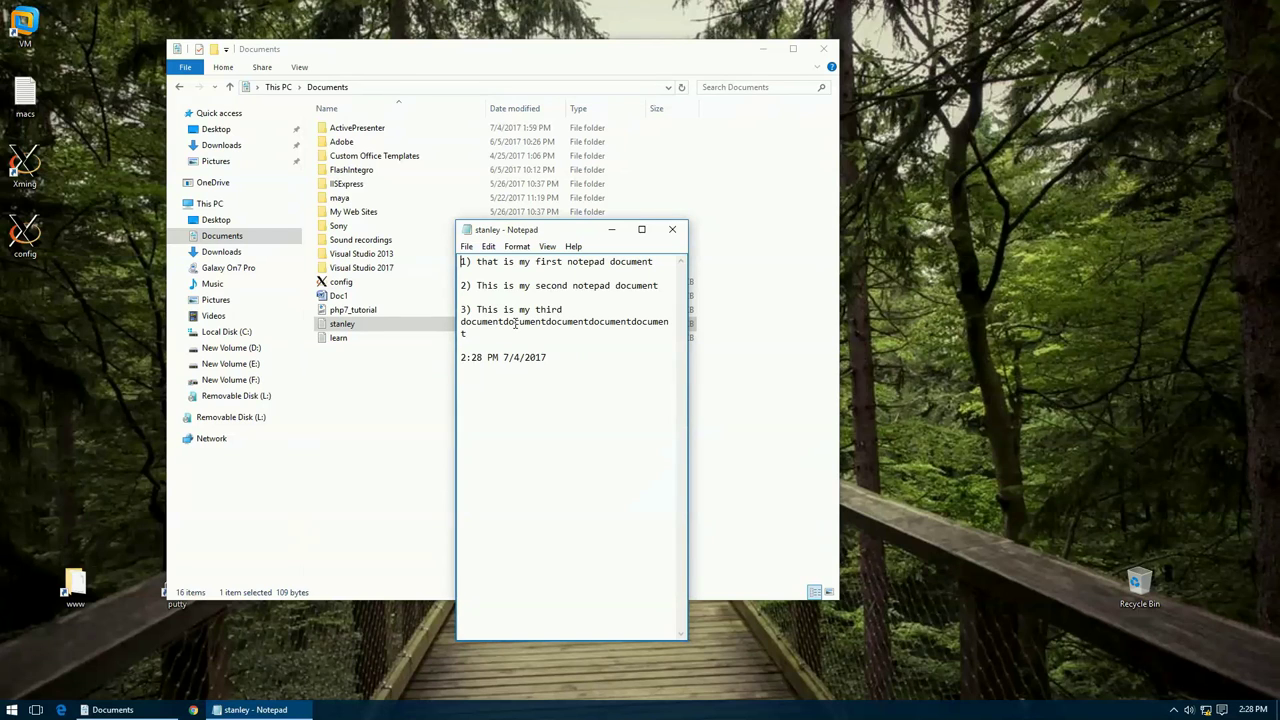
left_click(517, 246)
left_click(532, 263)
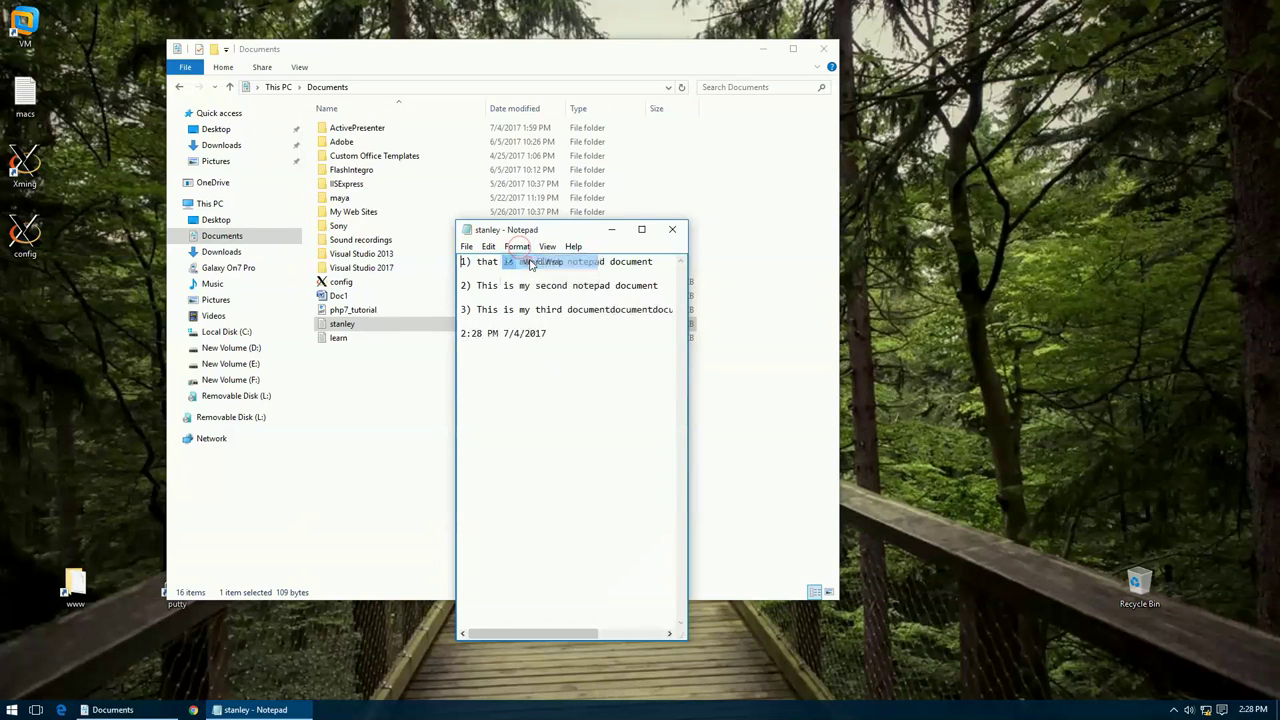
Step: Set the document's font size to 14, keeping the Consolas Regular font
left_click(520, 247)
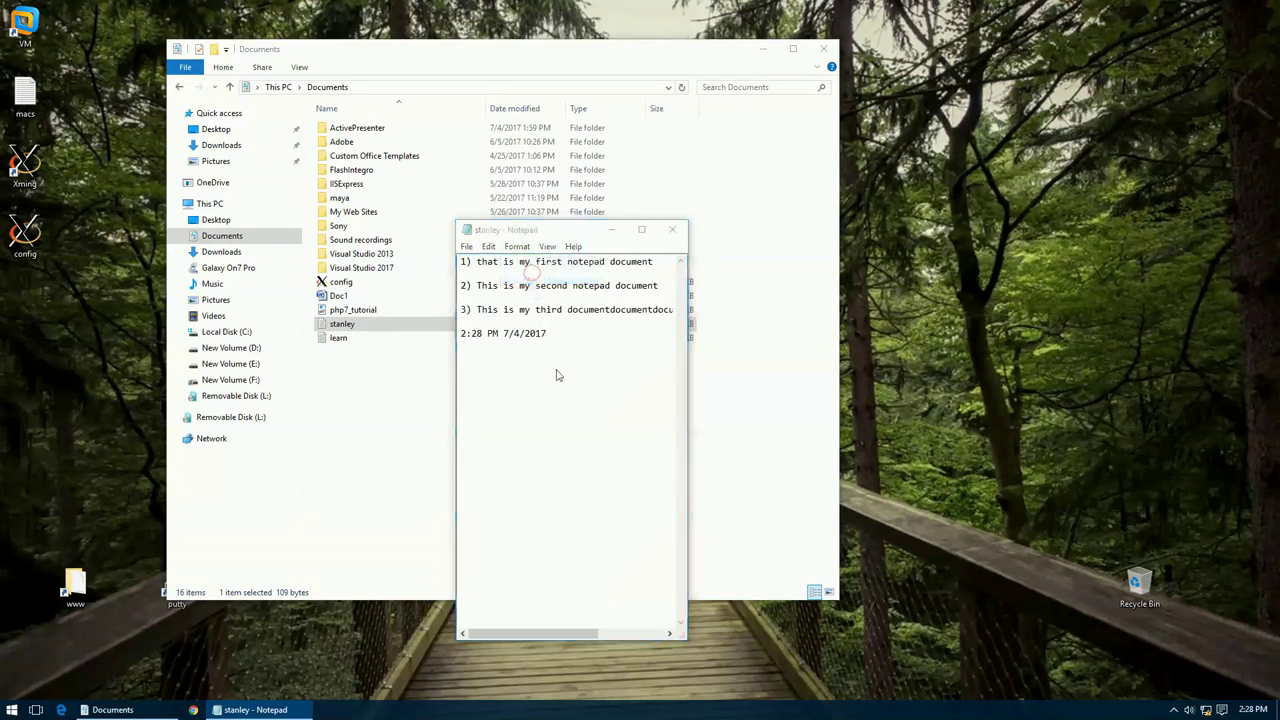
left_click(534, 287)
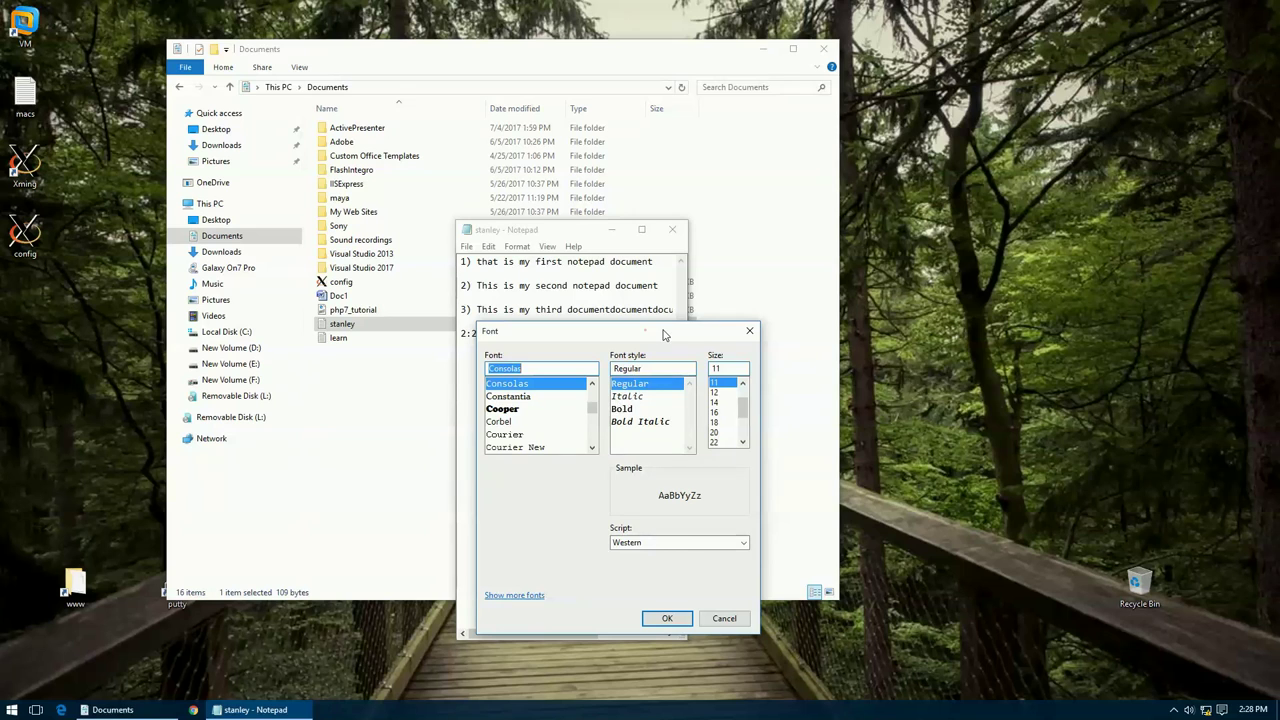
left_click_drag(650, 332, 886, 325)
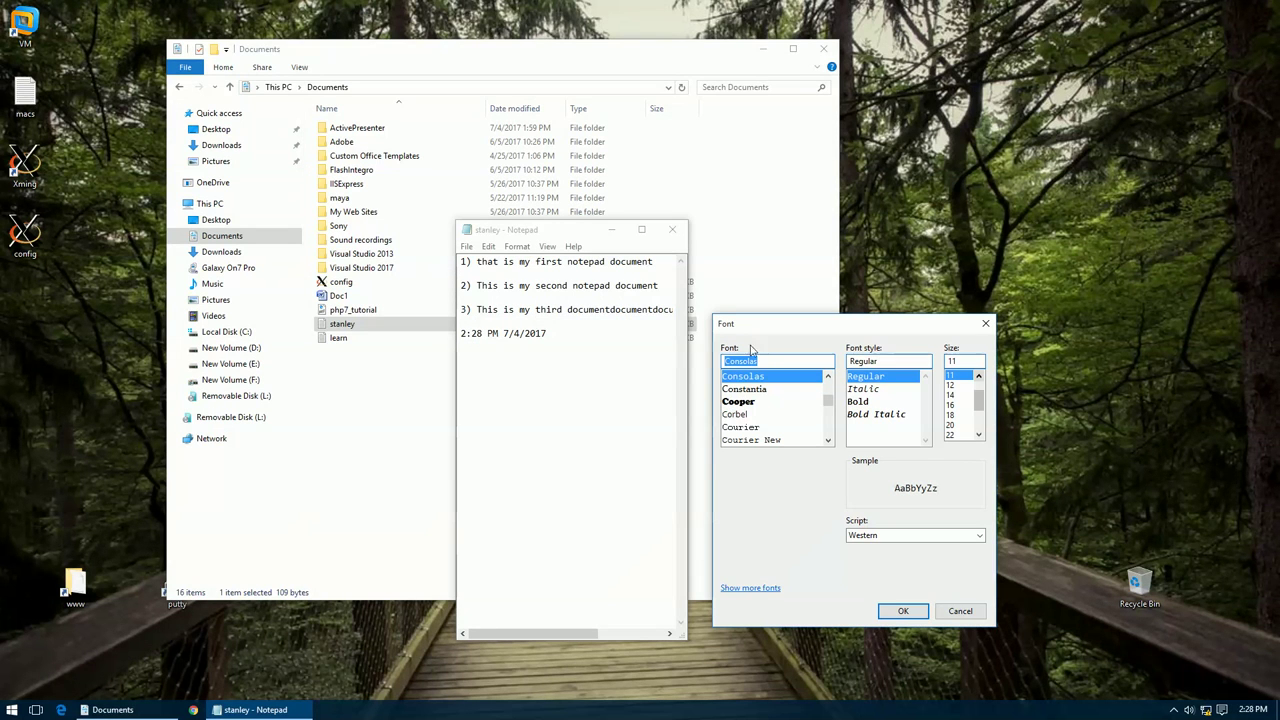
left_click(979, 378)
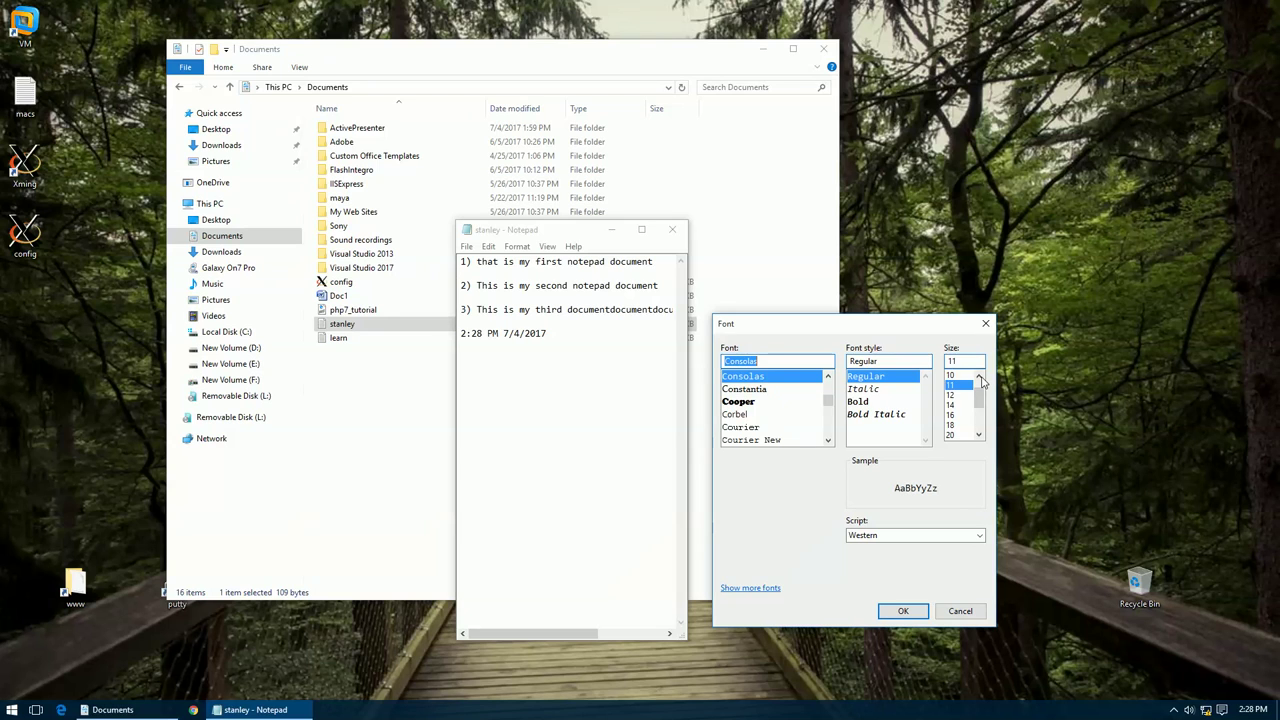
left_click(955, 406)
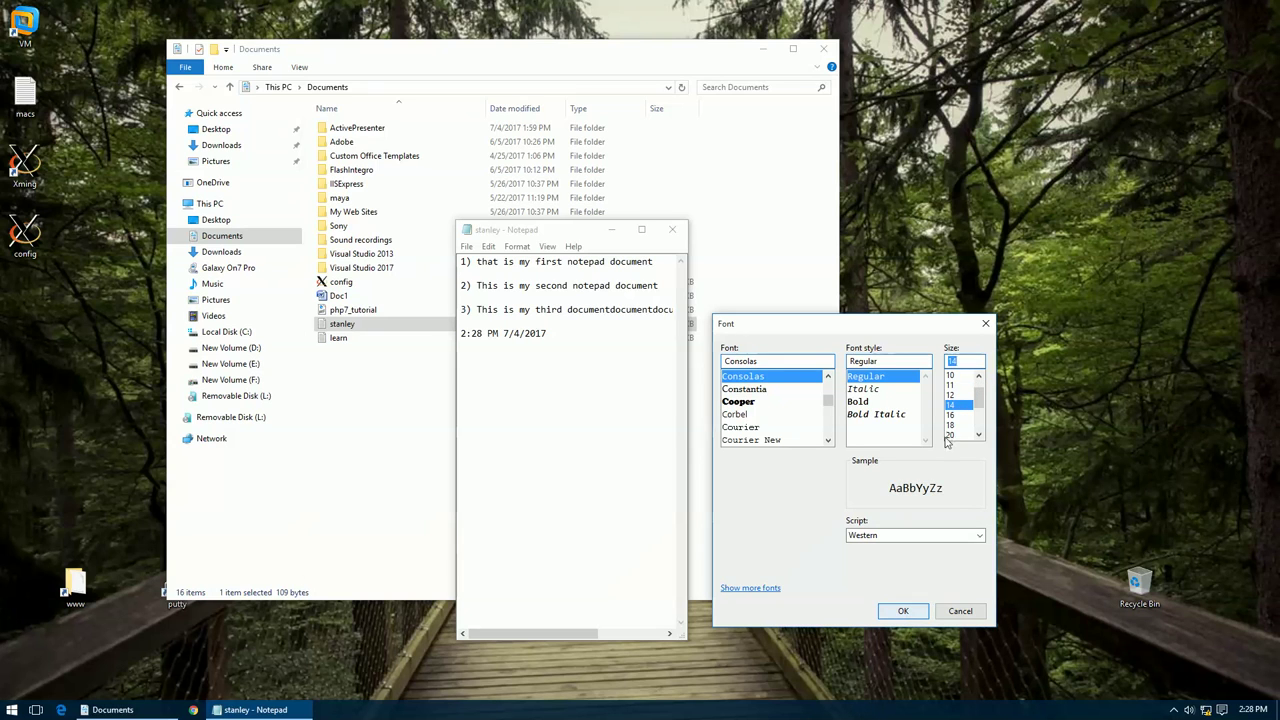
left_click(903, 611)
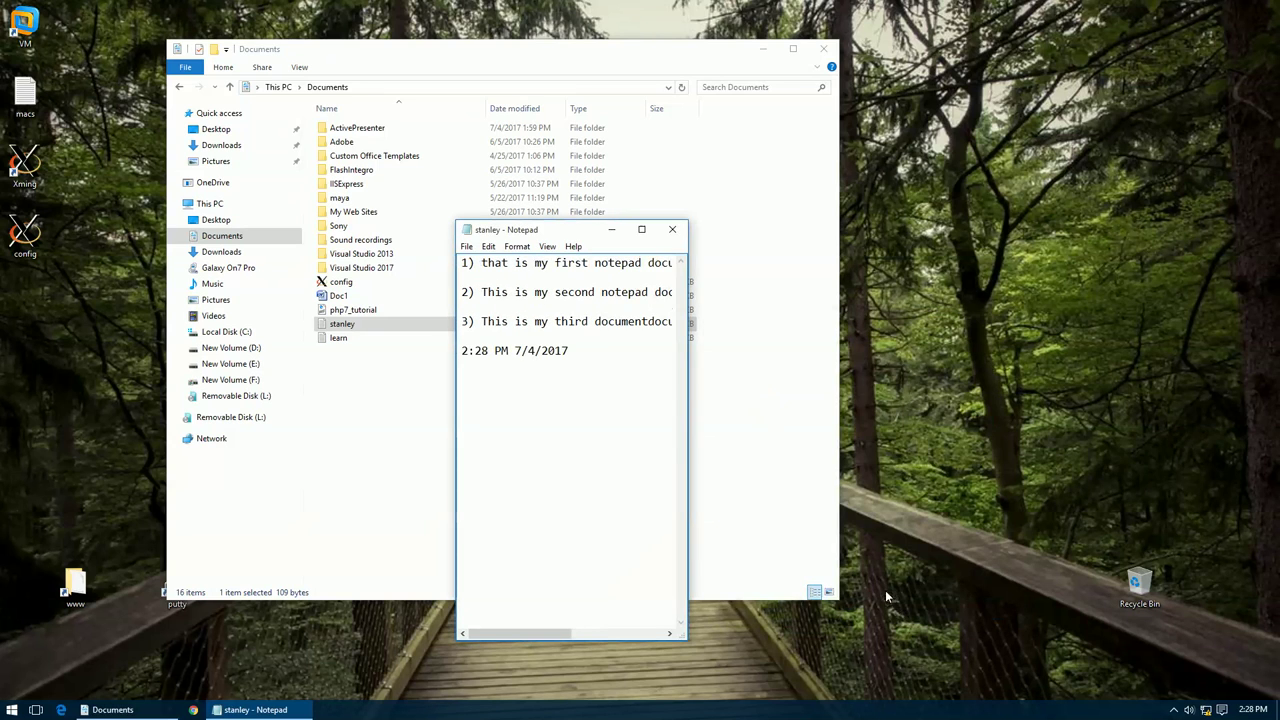
Step: Widen the document window until the third item's line fits completely, and turn on the Status Bar
left_click_drag(688, 337, 879, 337)
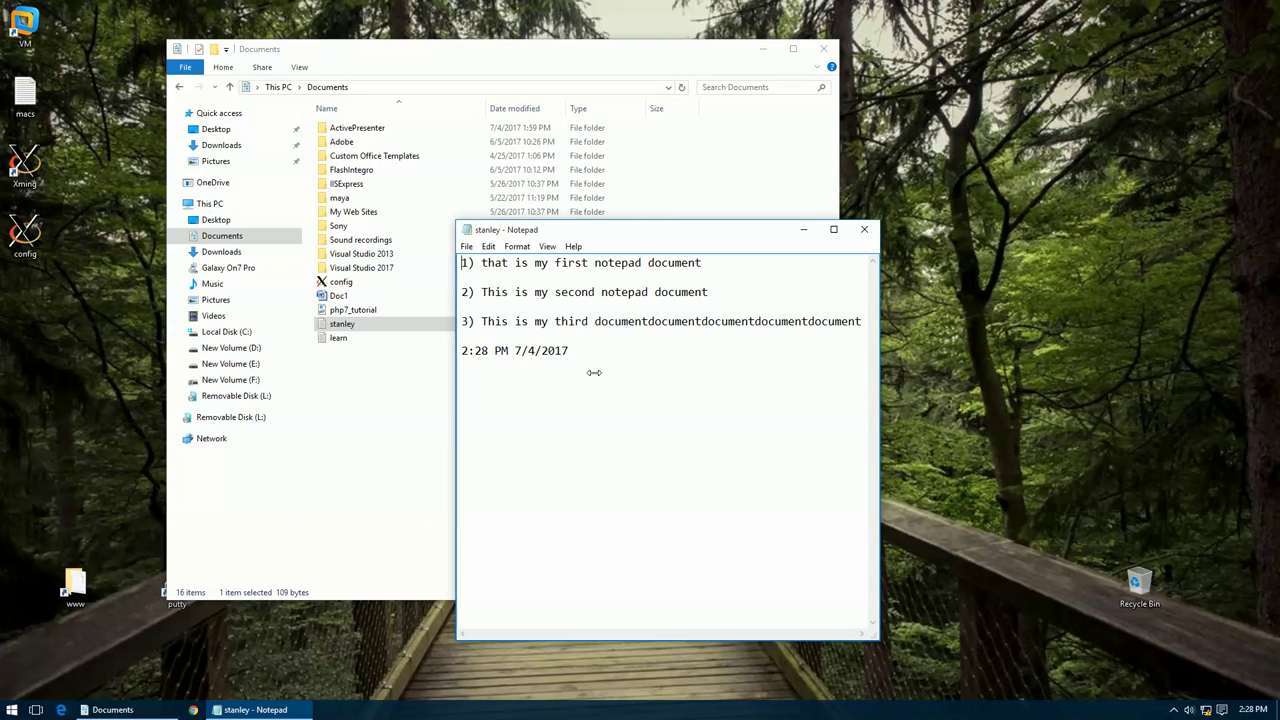
left_click(549, 247)
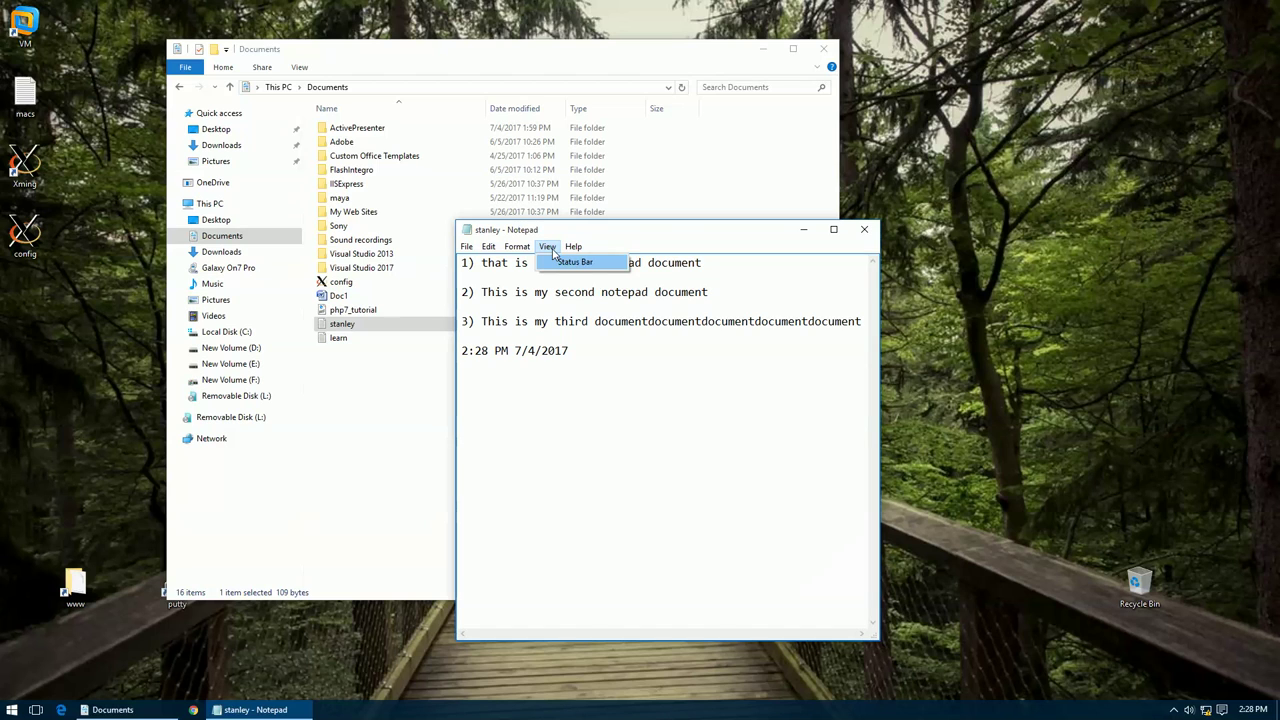
left_click(563, 263)
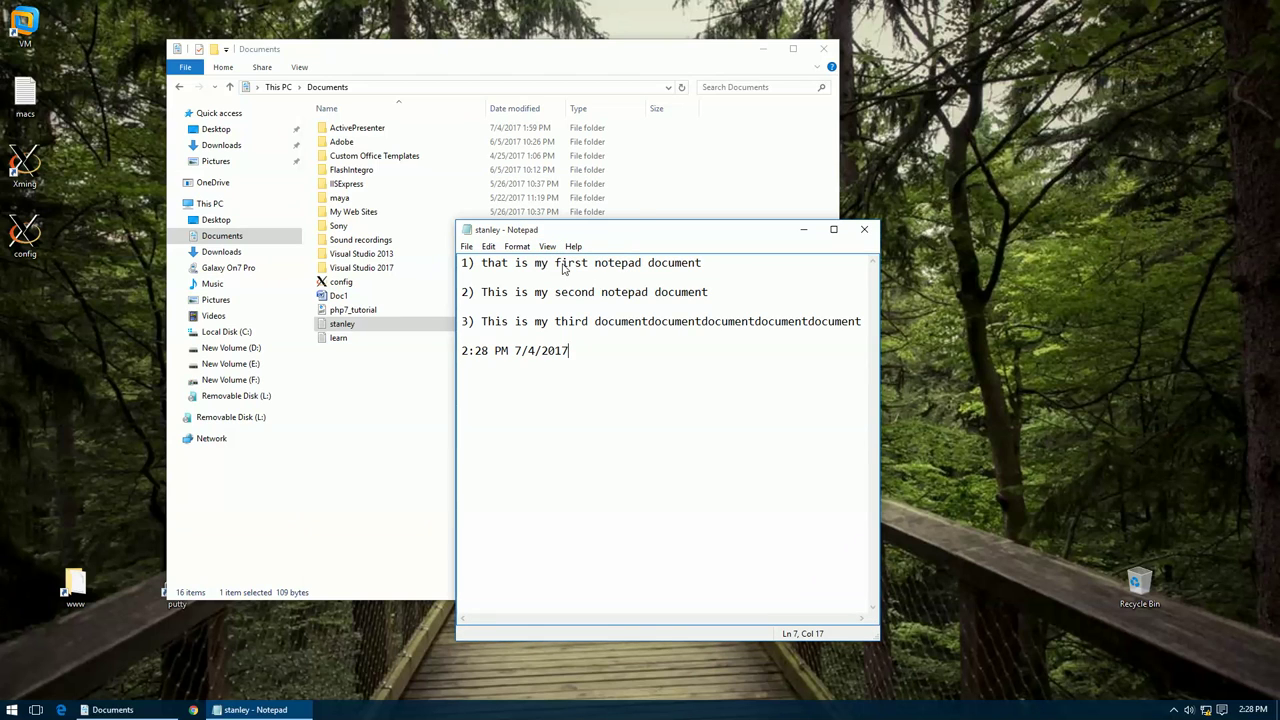
Step: Place the cursor in the third and second items to check the line and column position, and view the Help options
left_click(561, 322)
left_click(540, 293)
key("alt+h")
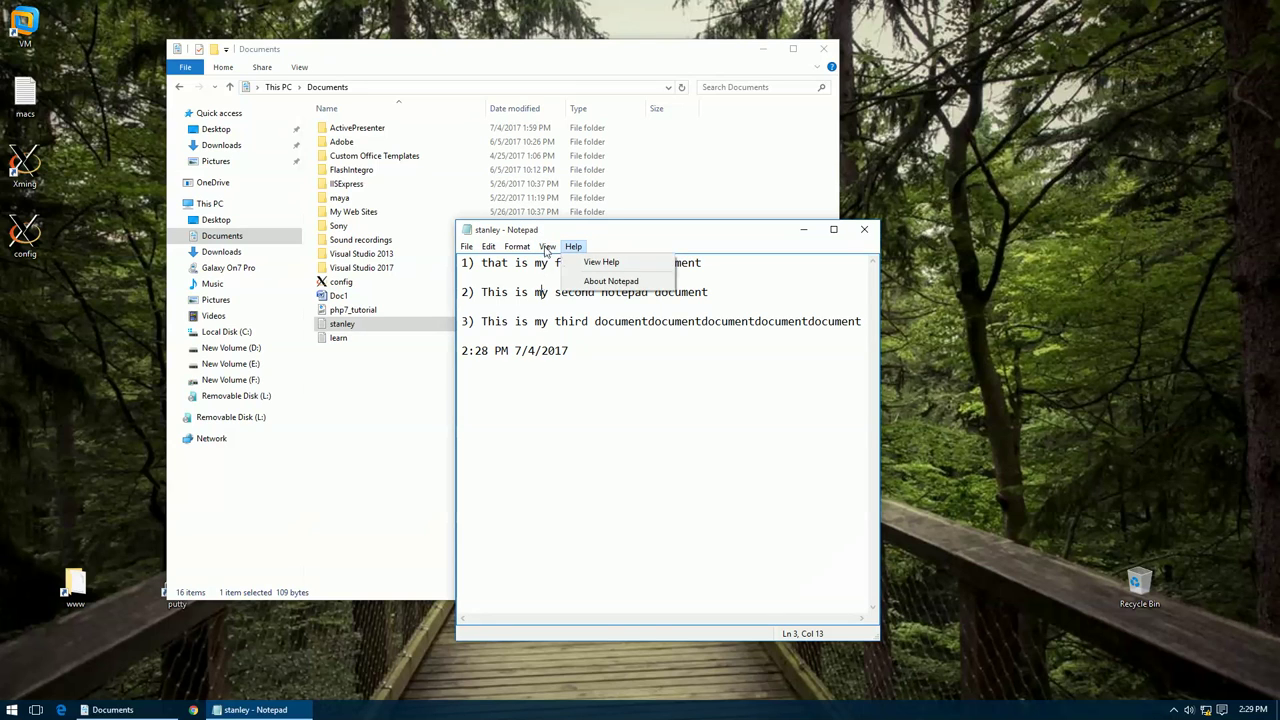
left_click(606, 423)
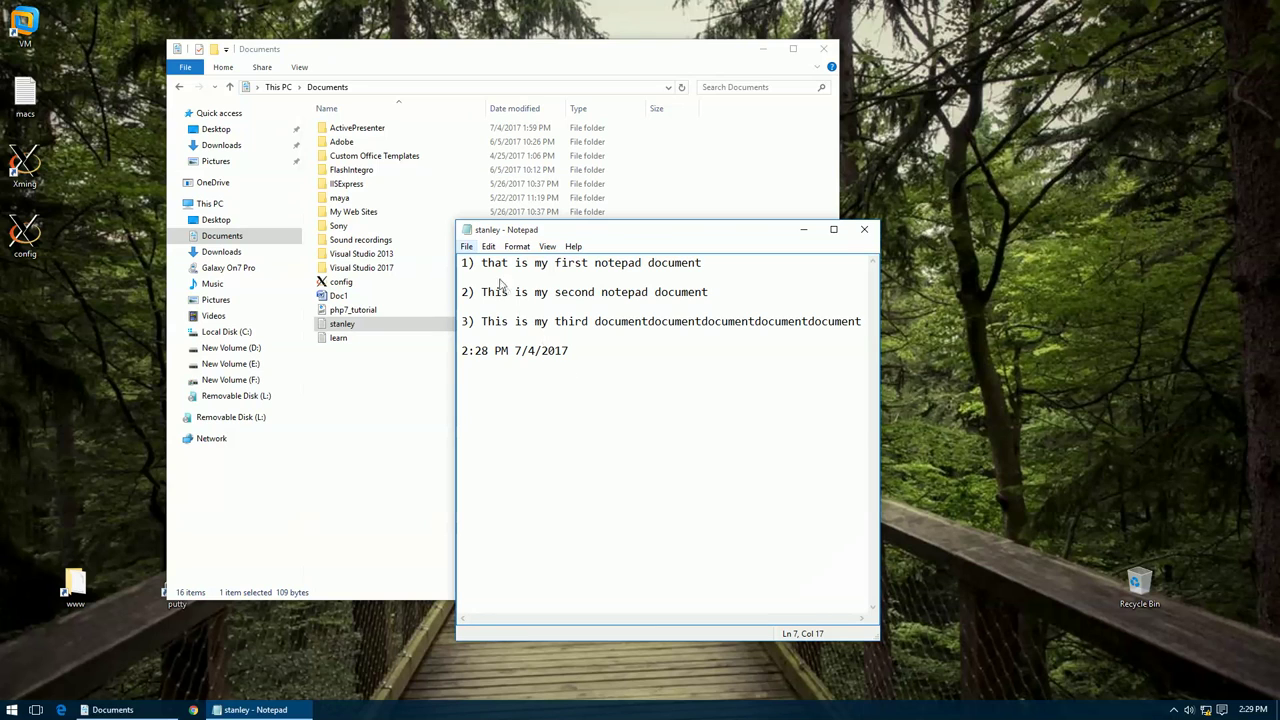
Step: Save the stanley text document under its existing name and close it
left_click(470, 247)
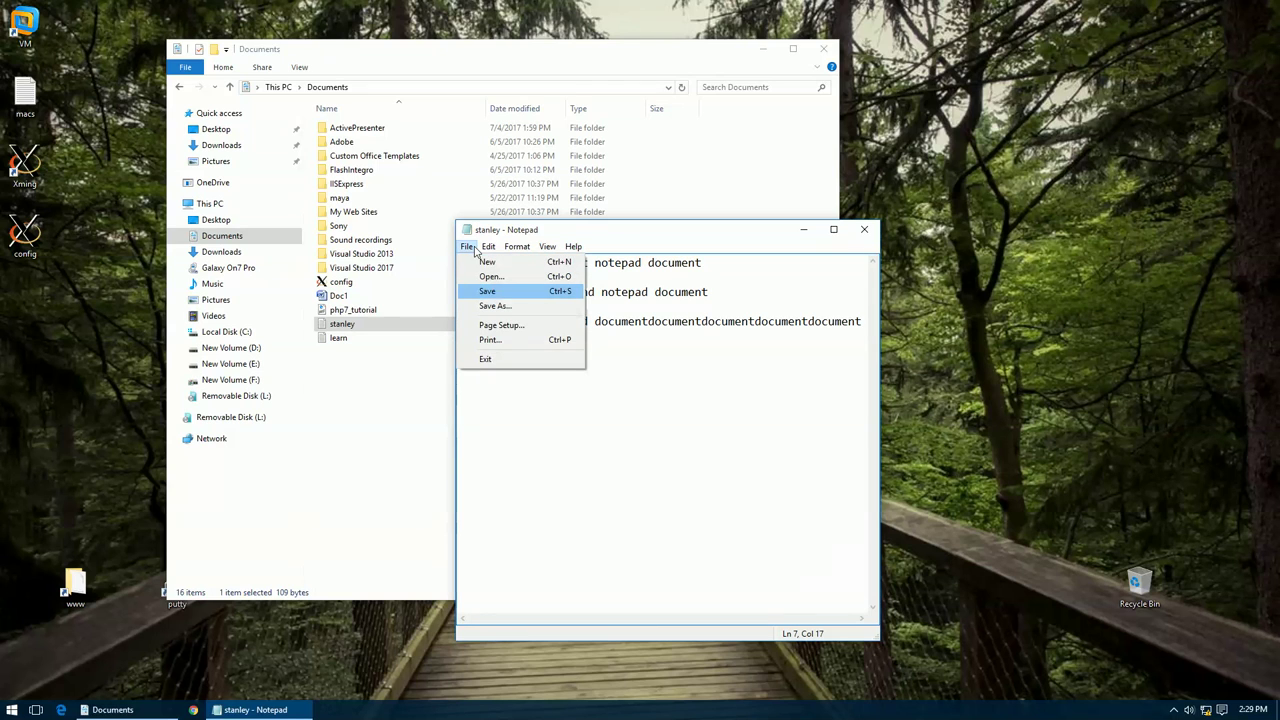
left_click(489, 292)
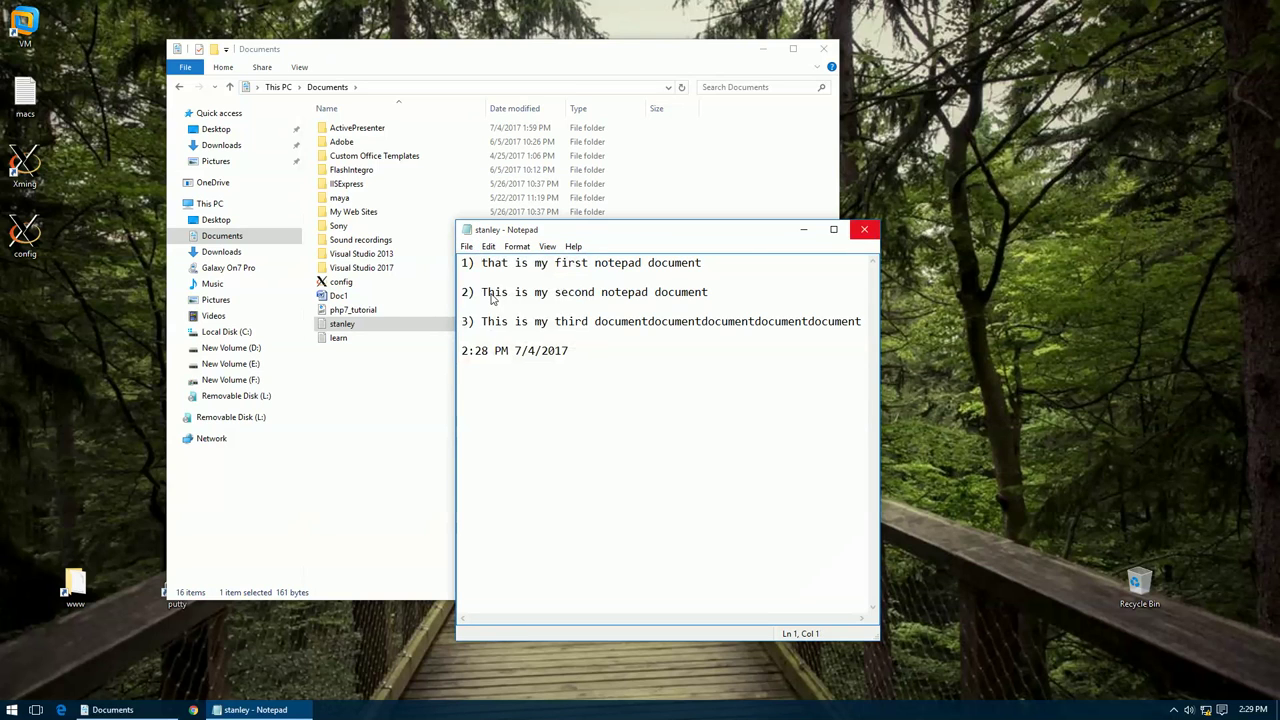
left_click(866, 230)
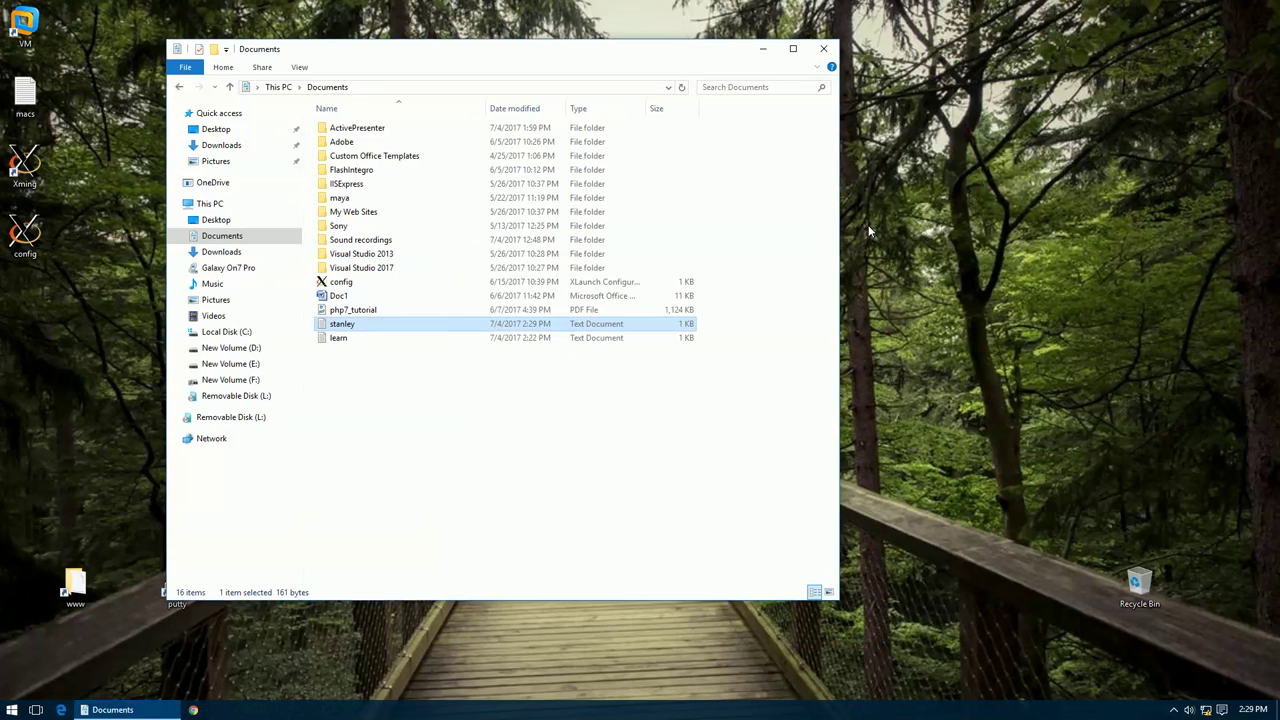
Step: Select the stanley file in the Documents folder, clear the selection, and close the folder window
left_click(477, 500)
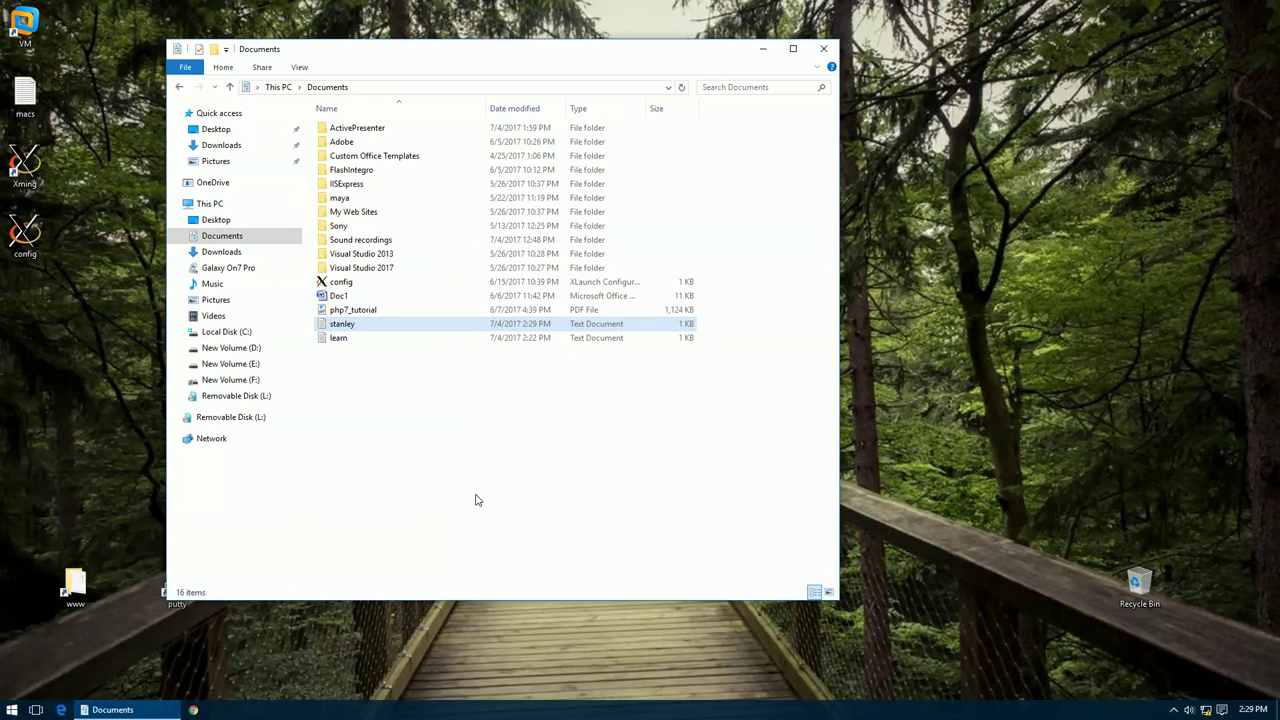
left_click(374, 329)
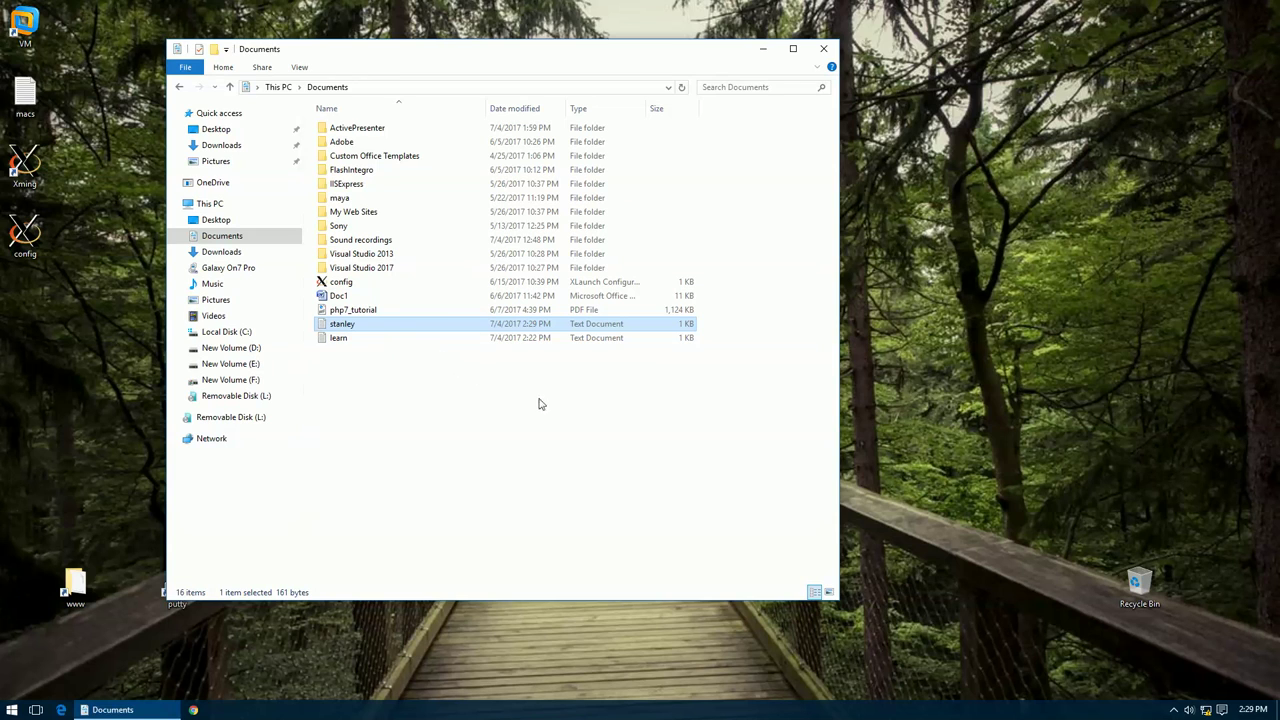
left_click(604, 432)
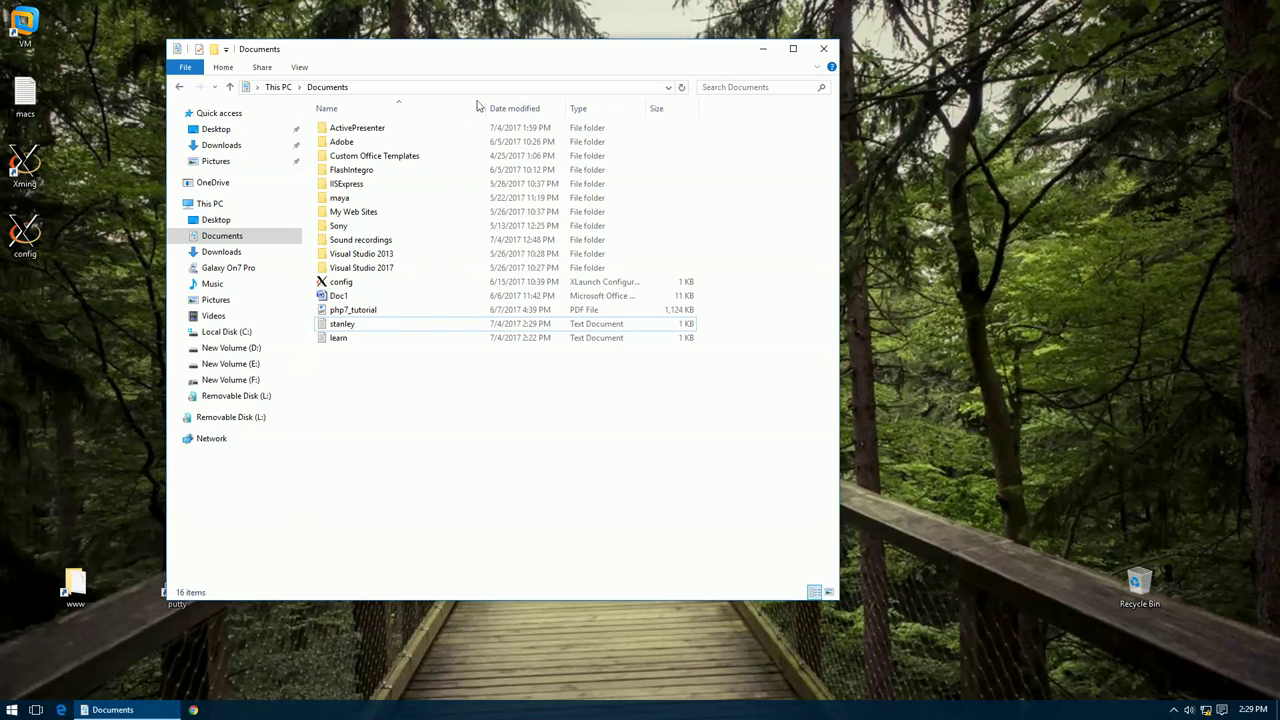
left_click_drag(489, 67, 569, 82)
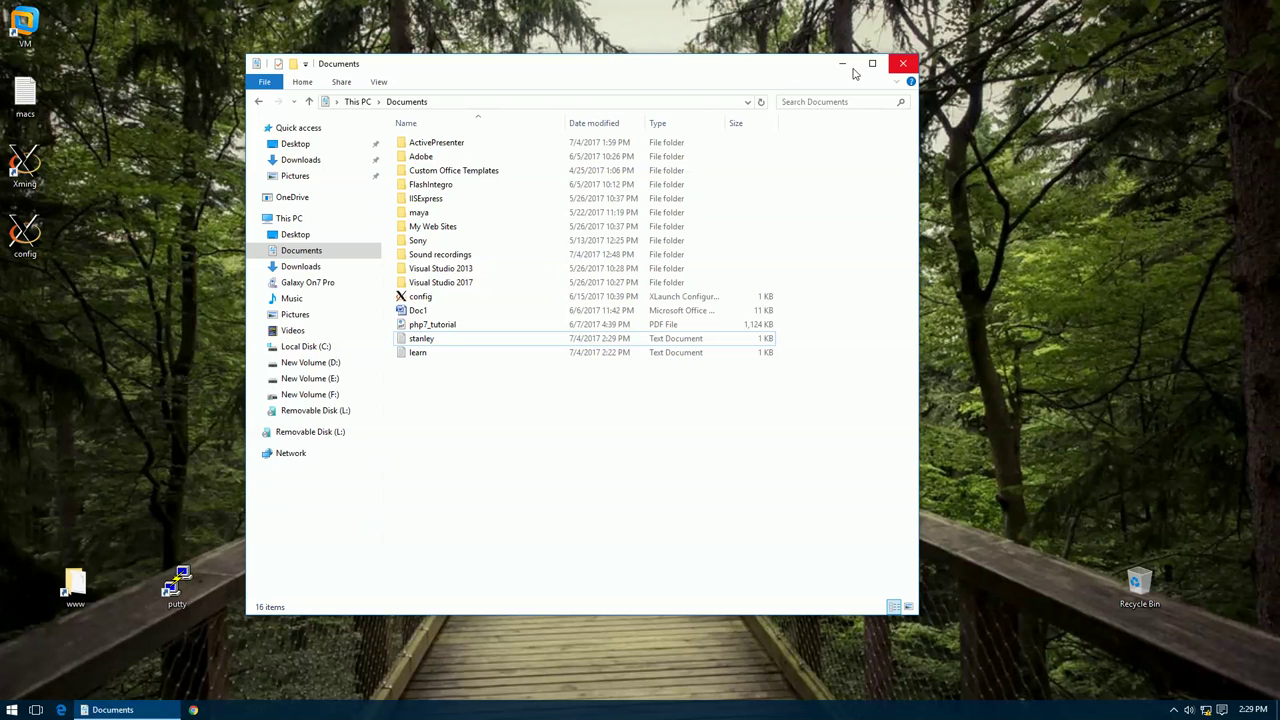
left_click(905, 70)
Step: Open This PC and safely eject the SanDisk Ultra removable drive (L:)
key("super")
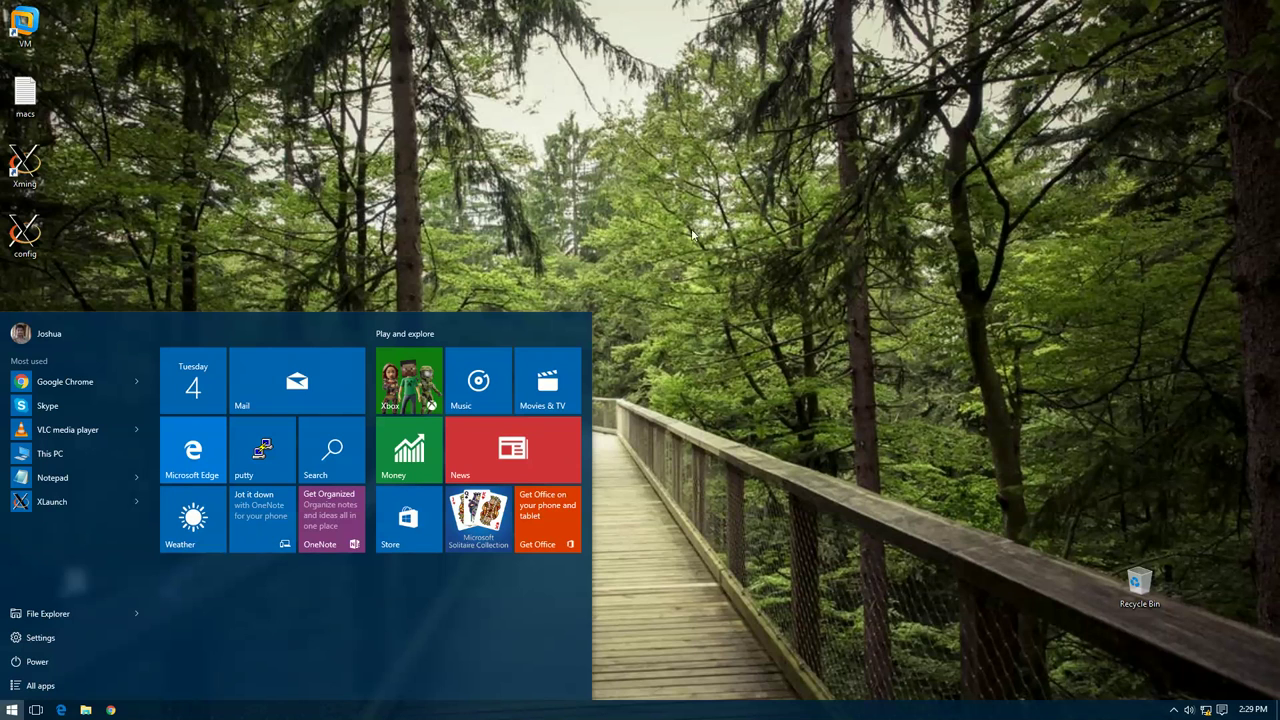
key("super+e")
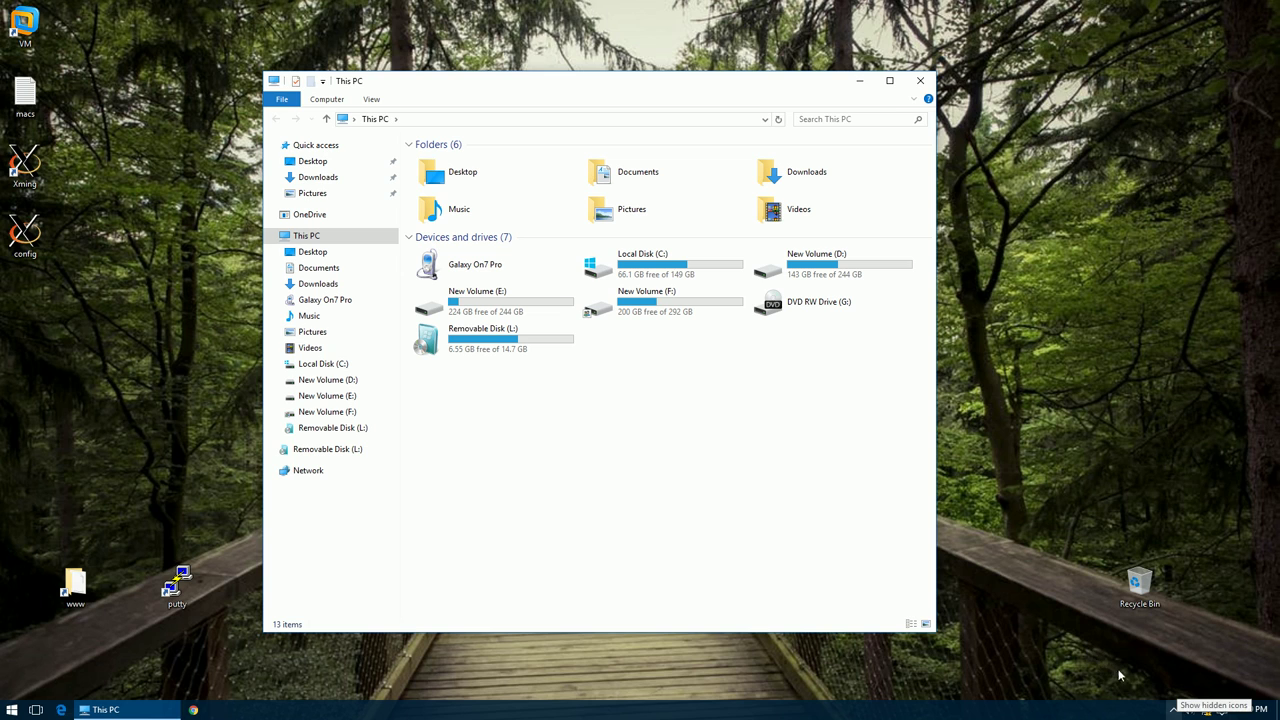
left_click(1174, 710)
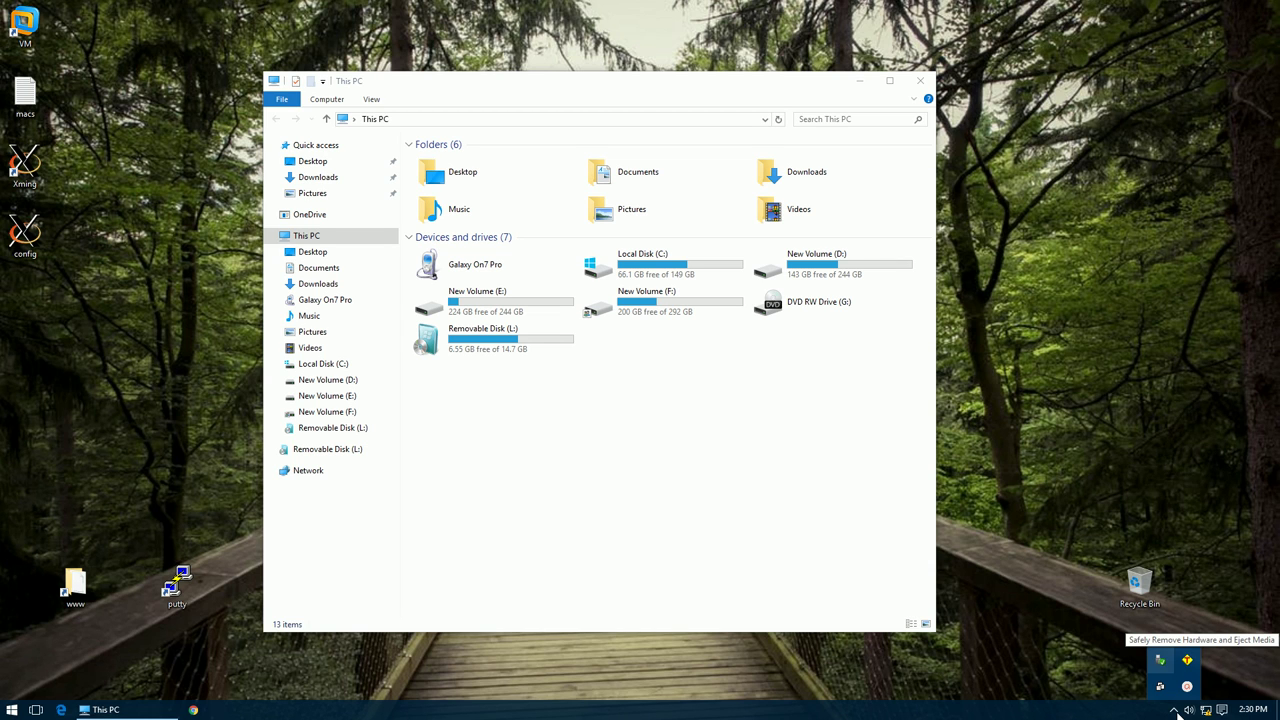
left_click(1160, 664)
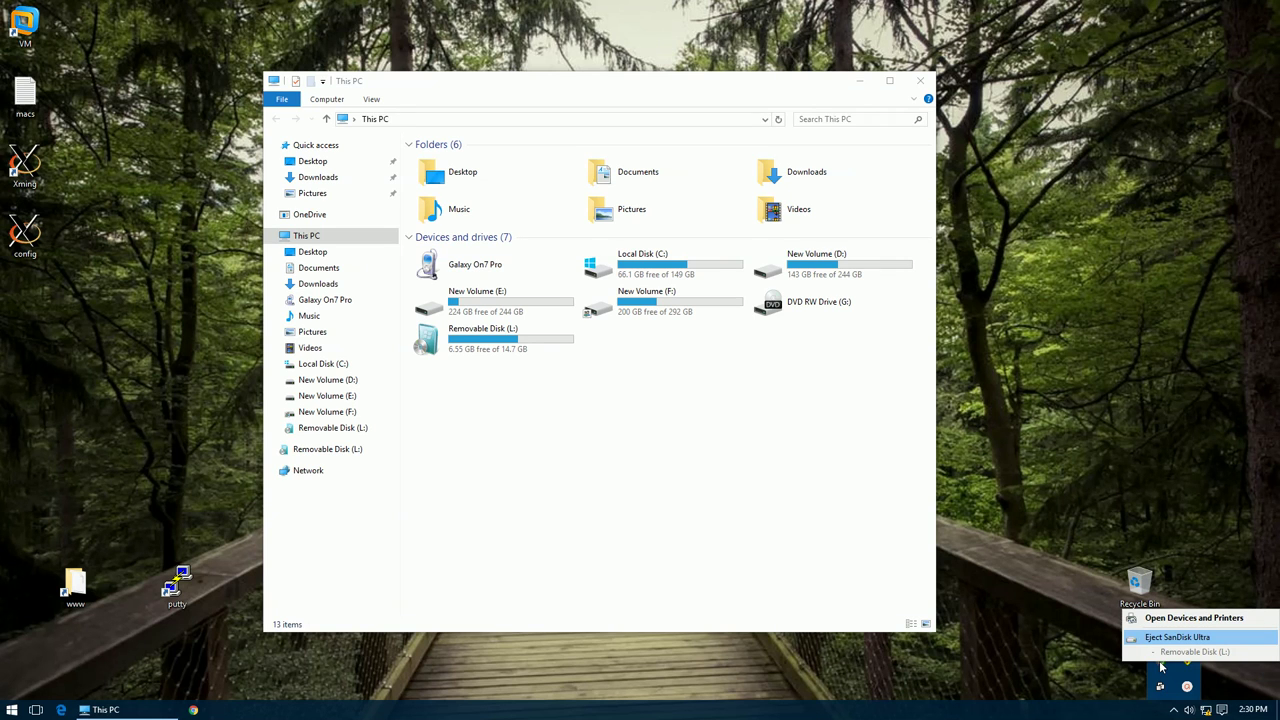
left_click(1205, 645)
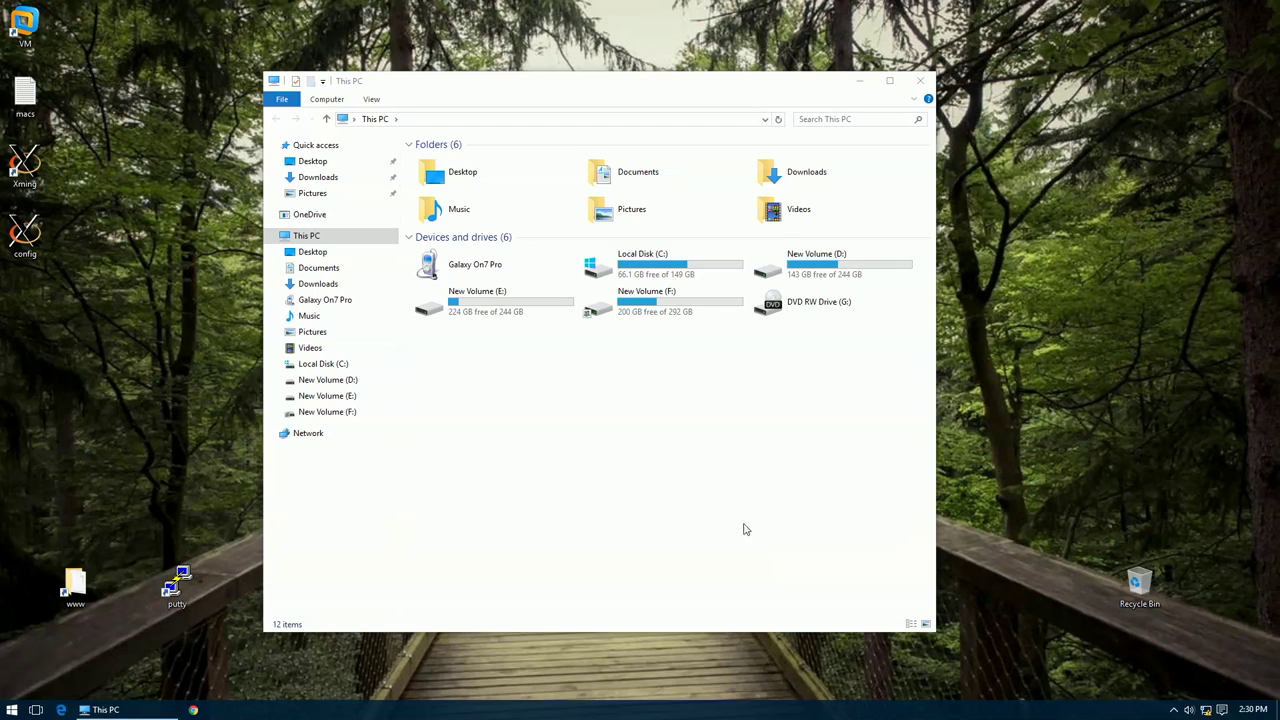
Step: Shift the This PC window slightly and close it
left_click(618, 497)
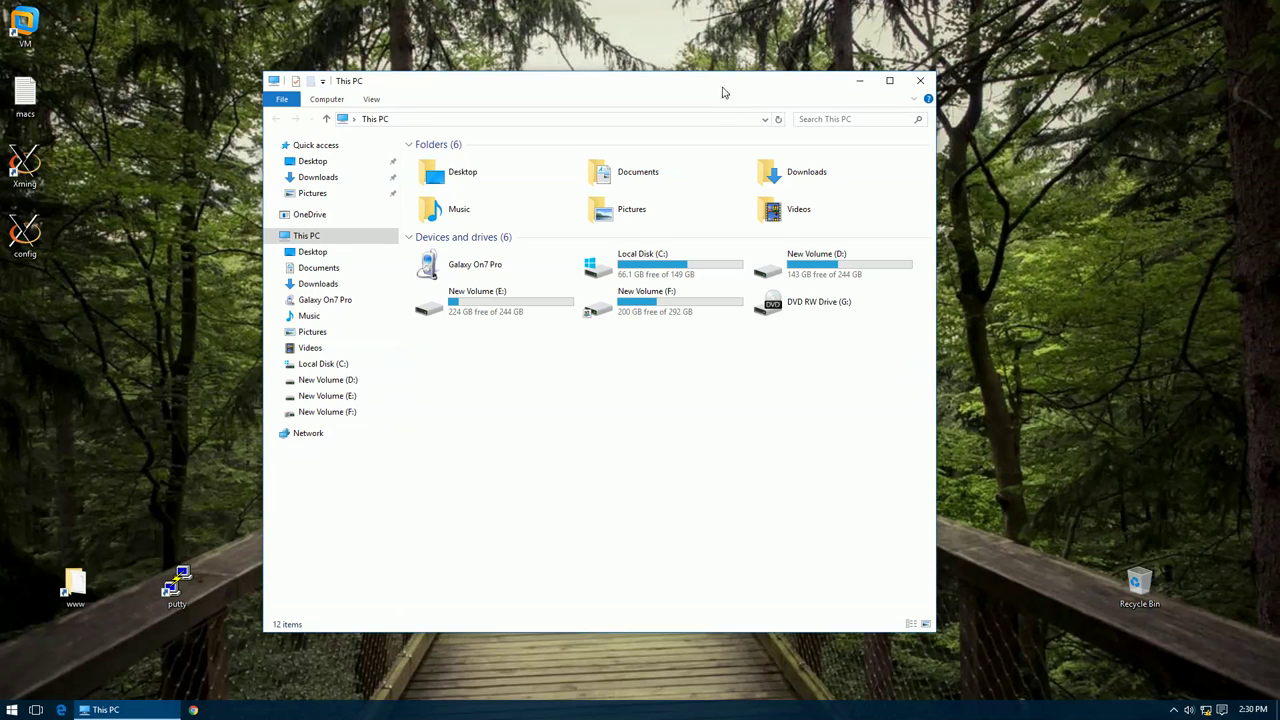
left_click_drag(723, 89, 706, 90)
left_click(1059, 414)
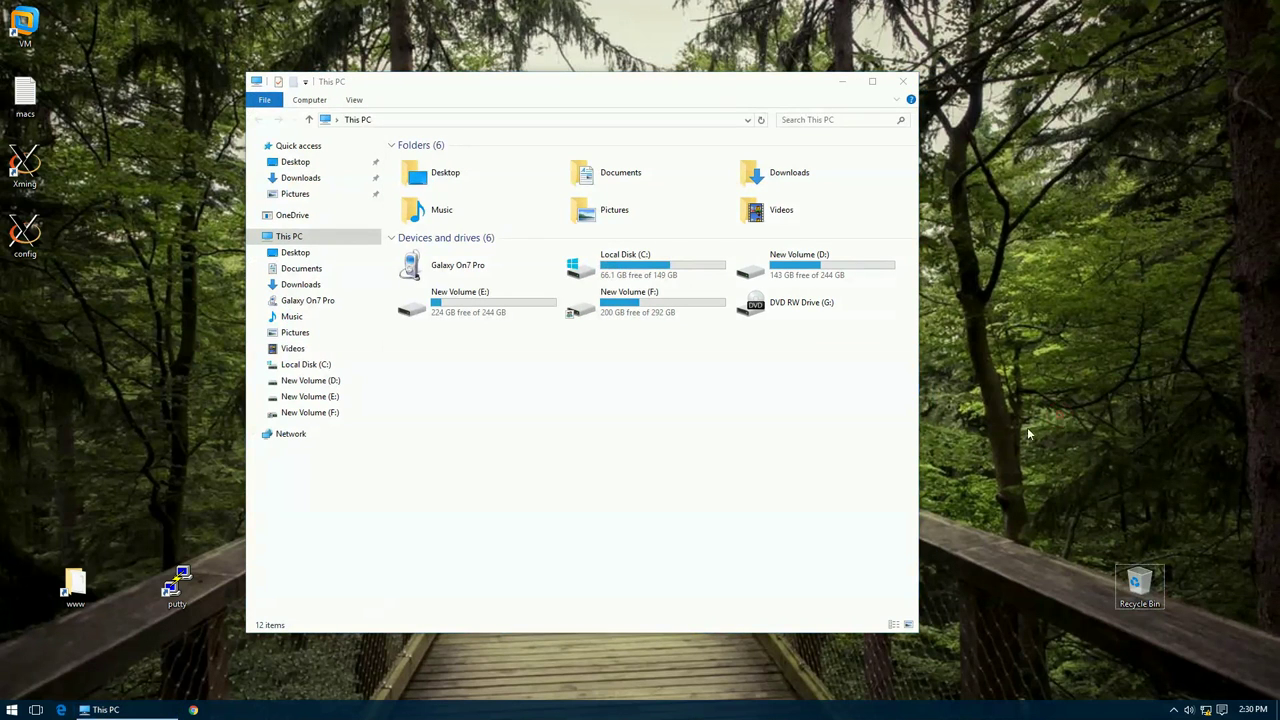
left_click(903, 81)
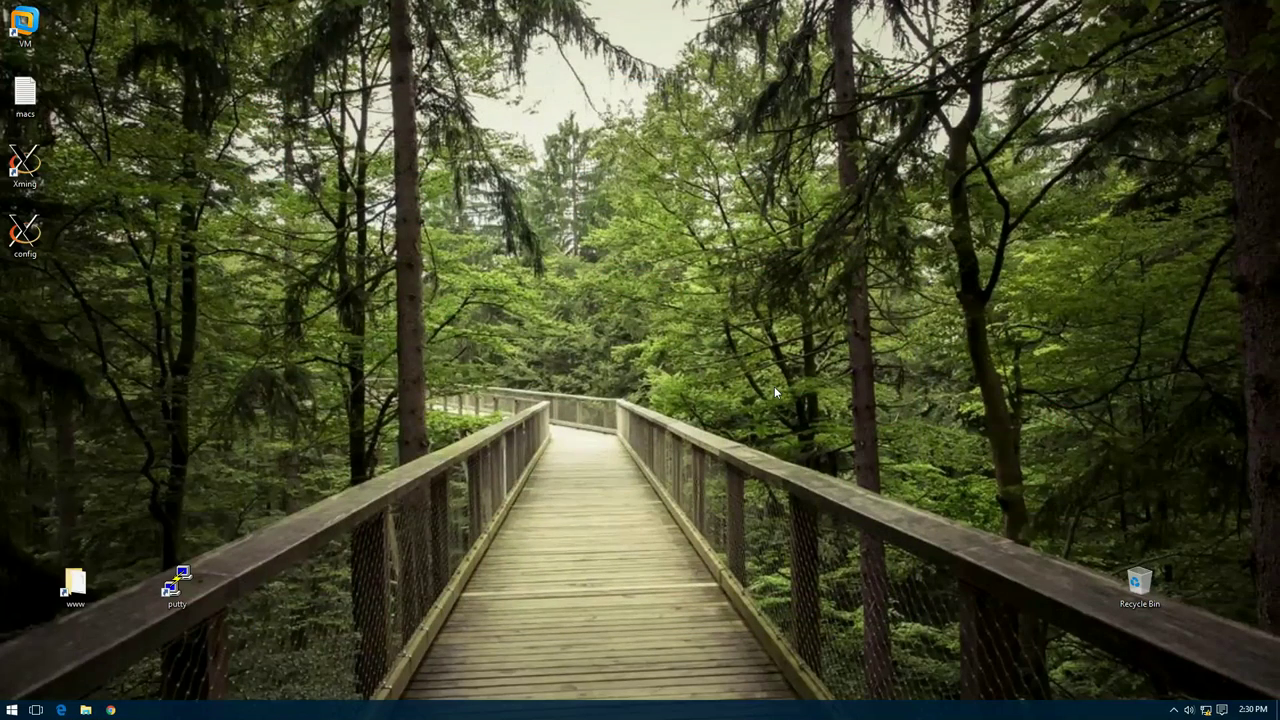
Step: View the computer's system properties from This PC, opened by searching for "Pc", and close both windows
key("super")
type("Pc")
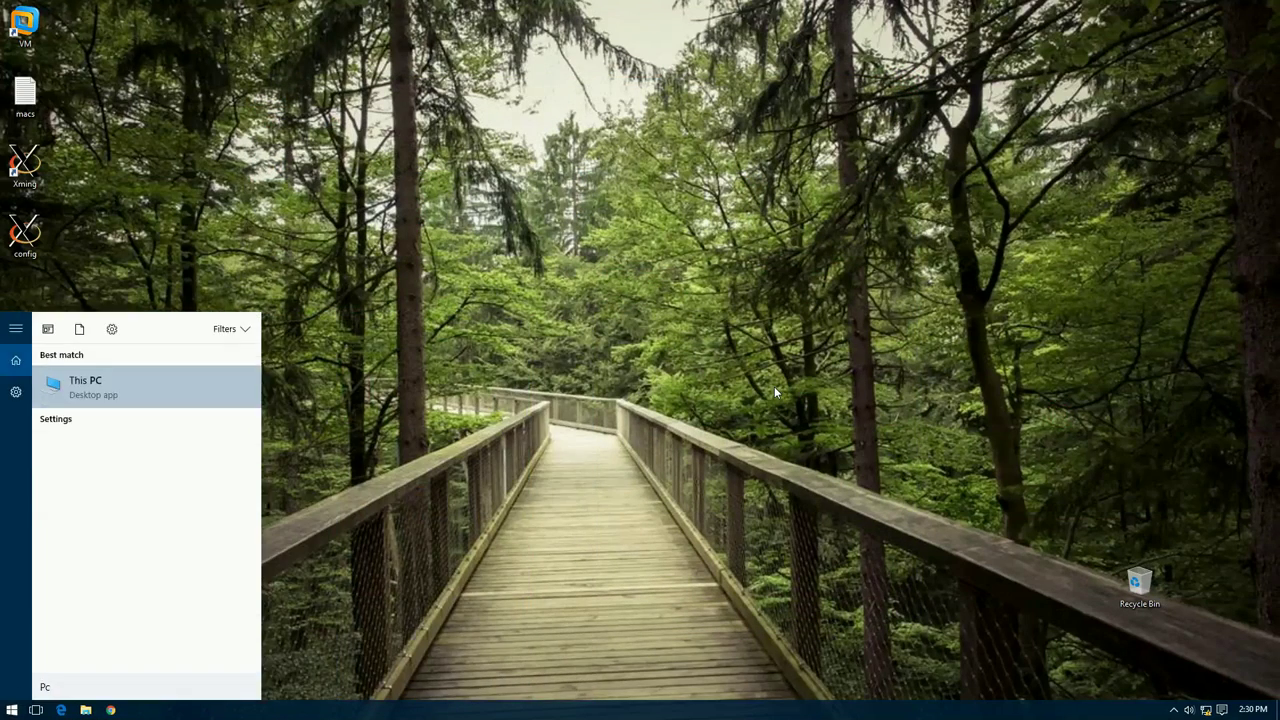
key("Return")
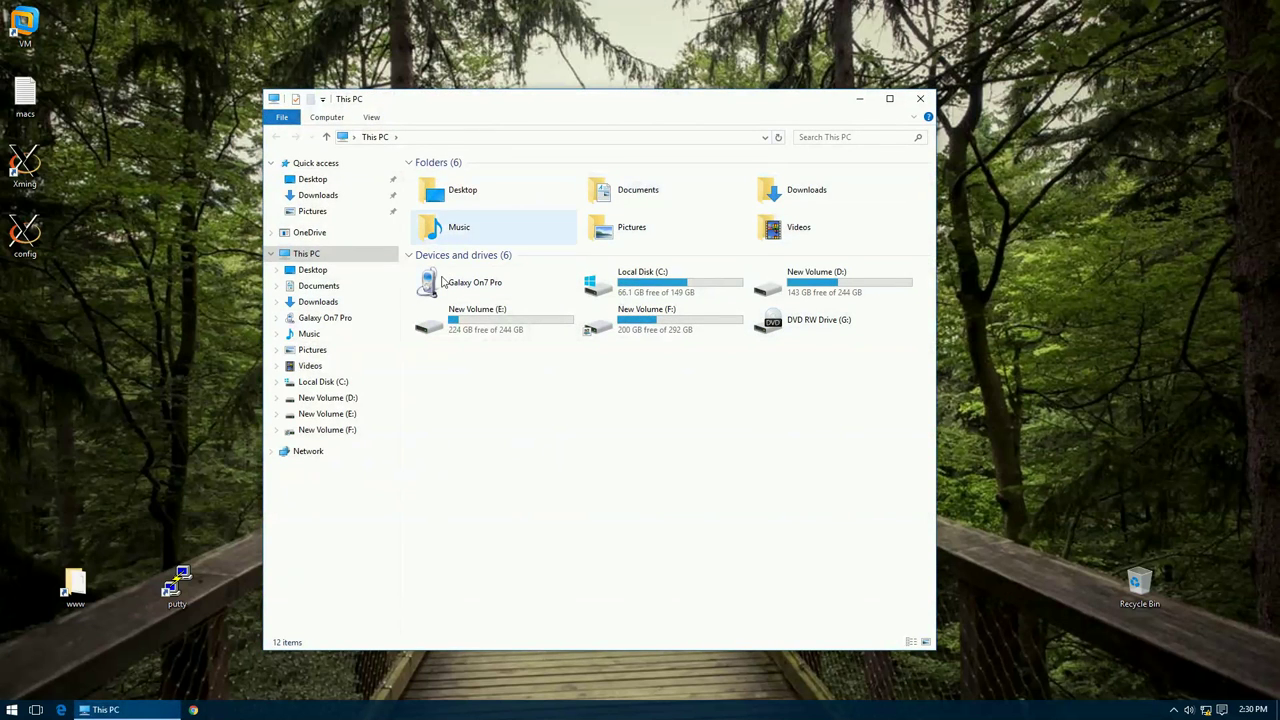
right_click(604, 410)
left_click(651, 530)
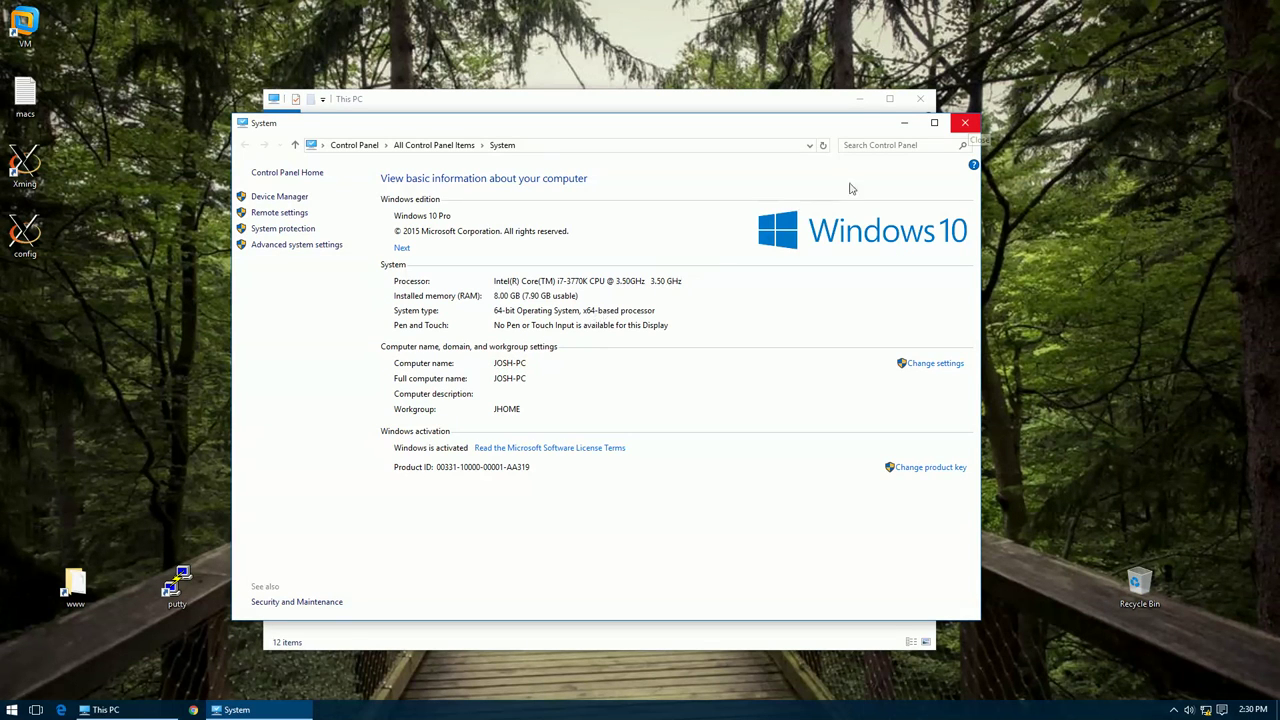
left_click(966, 124)
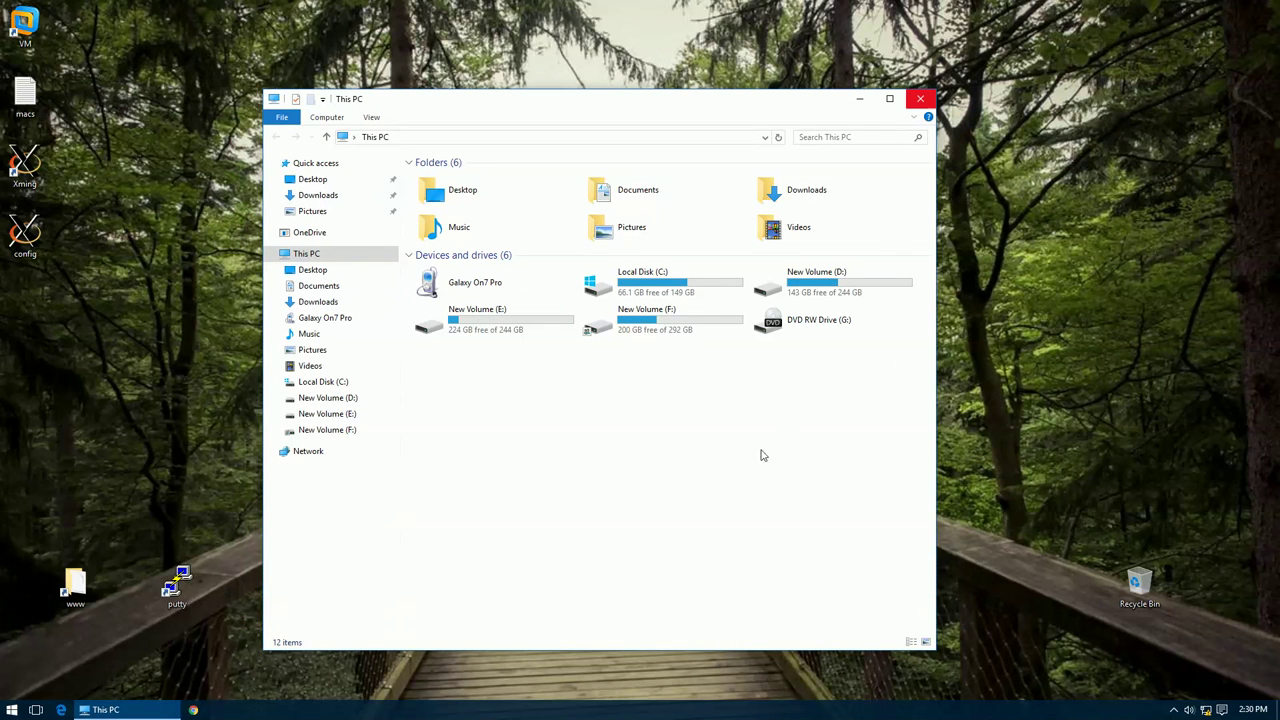
left_click(920, 99)
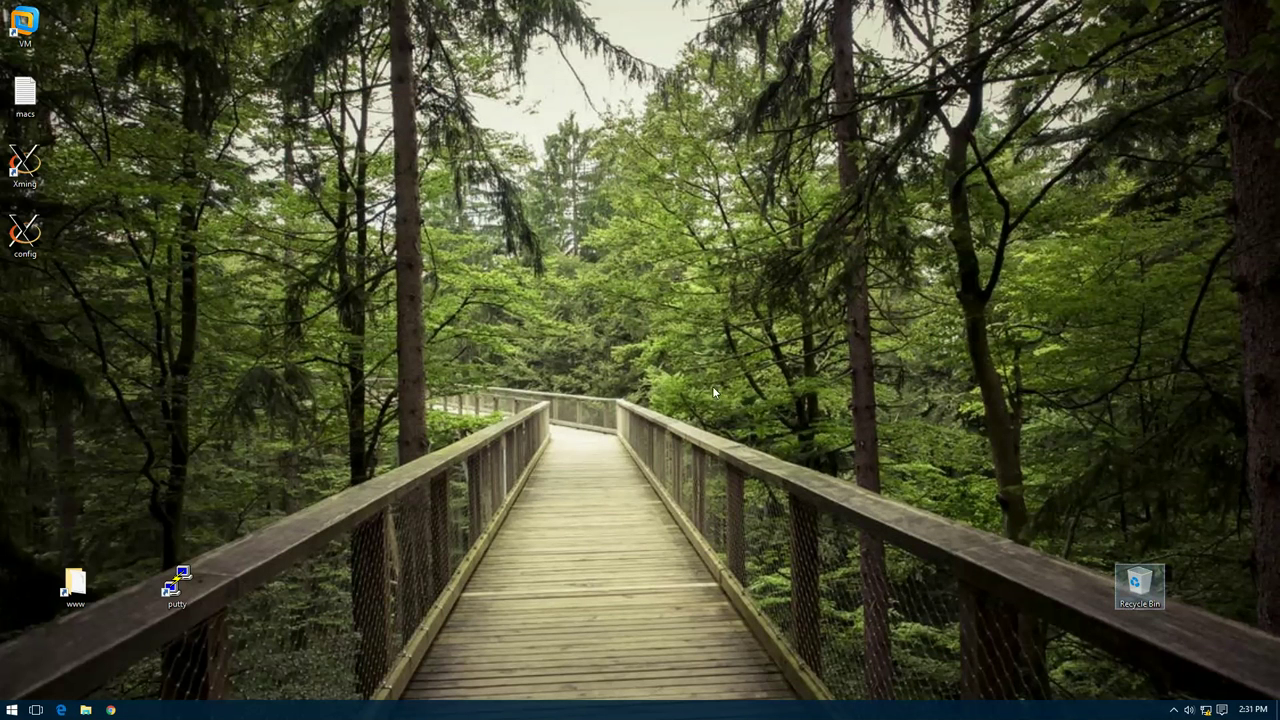
Step: Open the Recycle Bin to view its contents, and close it
double_click(1136, 586)
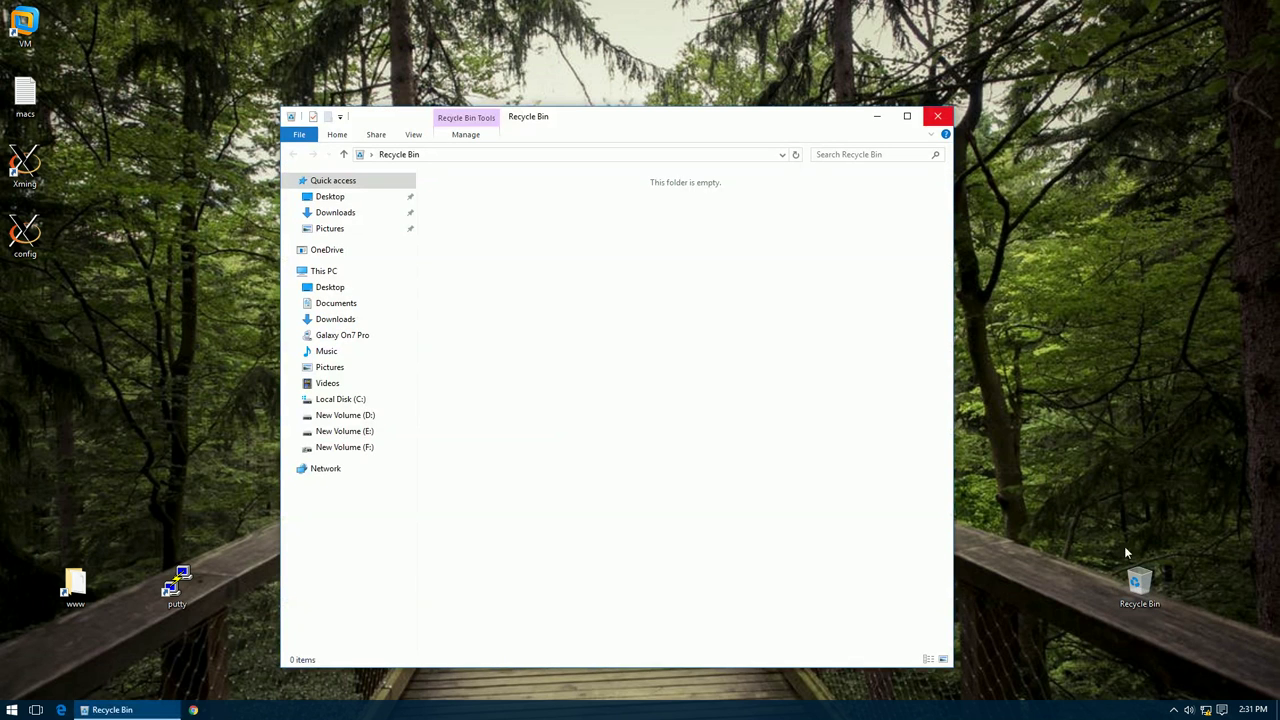
left_click(940, 117)
Step: Open the Documents folder in File Explorer and select the learn and stanley text files one after the other
key("super")
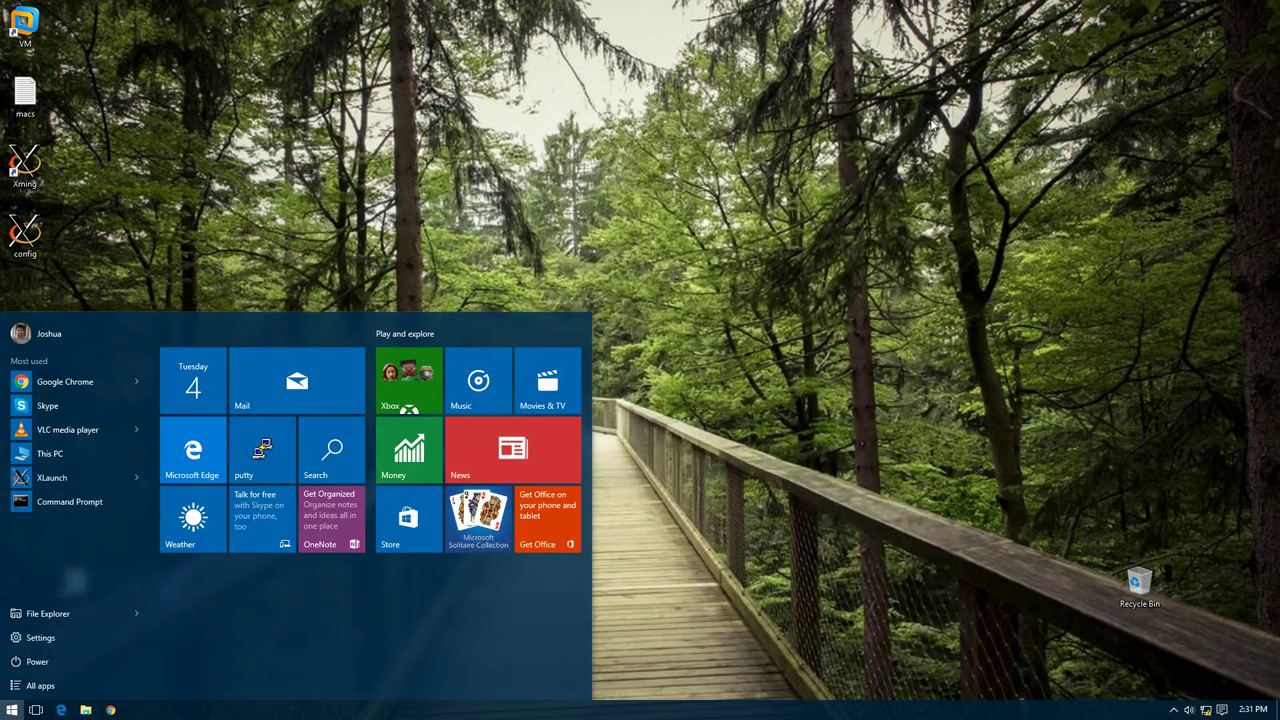
key("super+e")
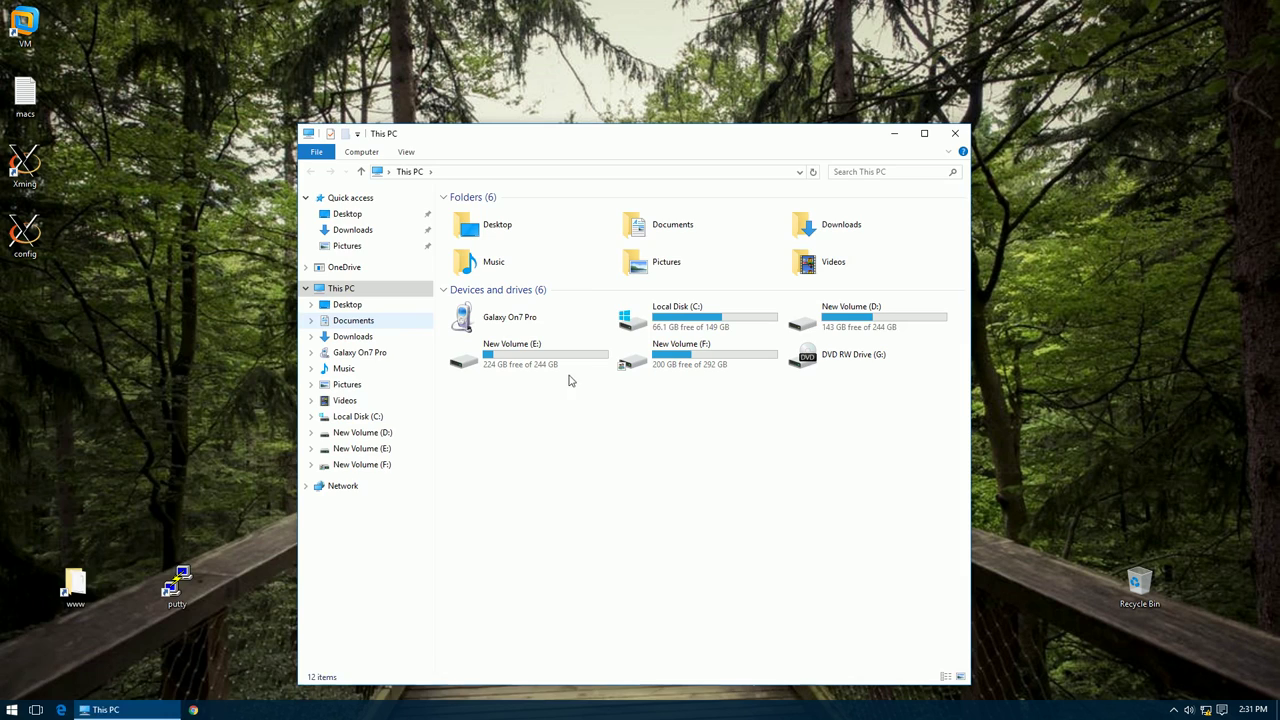
left_click(354, 324)
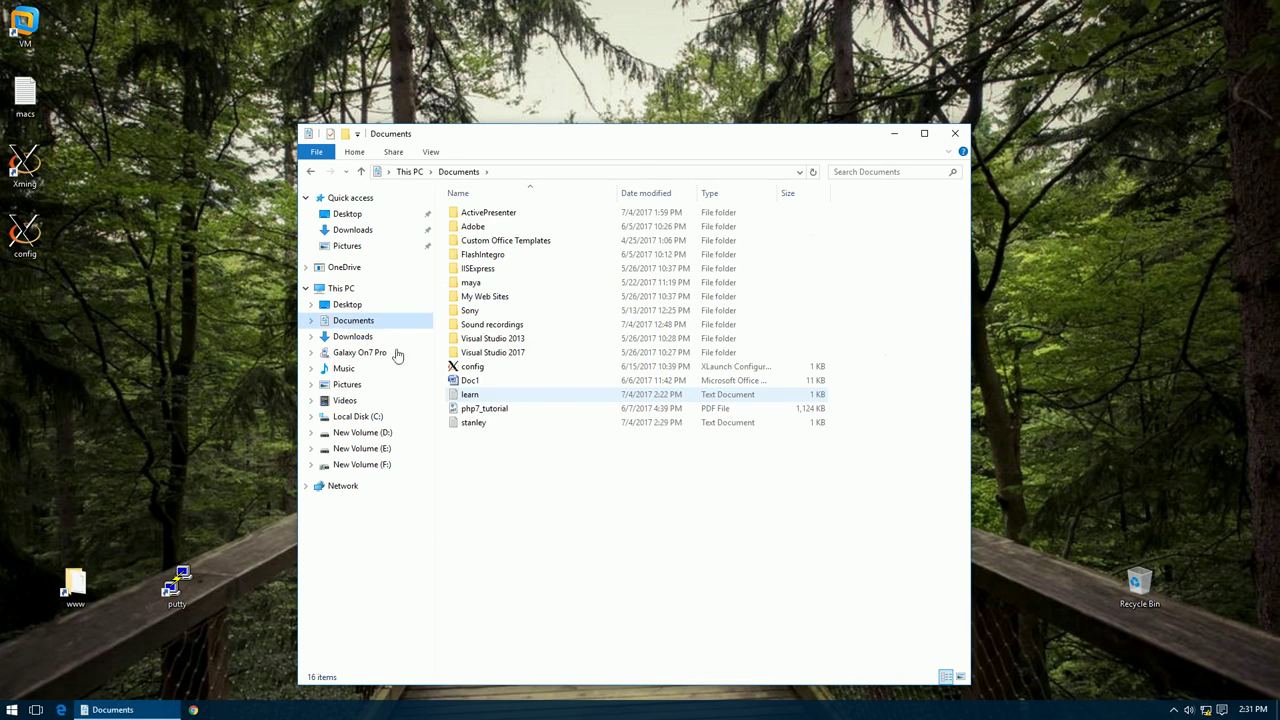
left_click(470, 398)
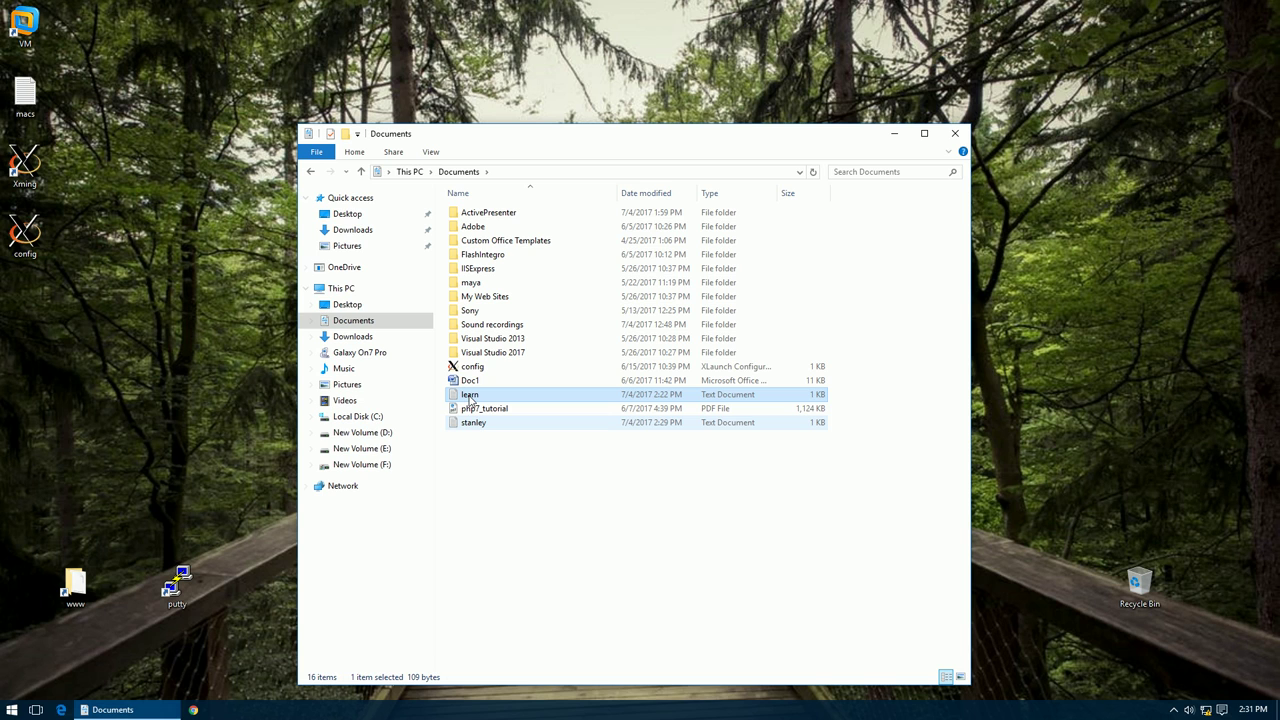
left_click(471, 427)
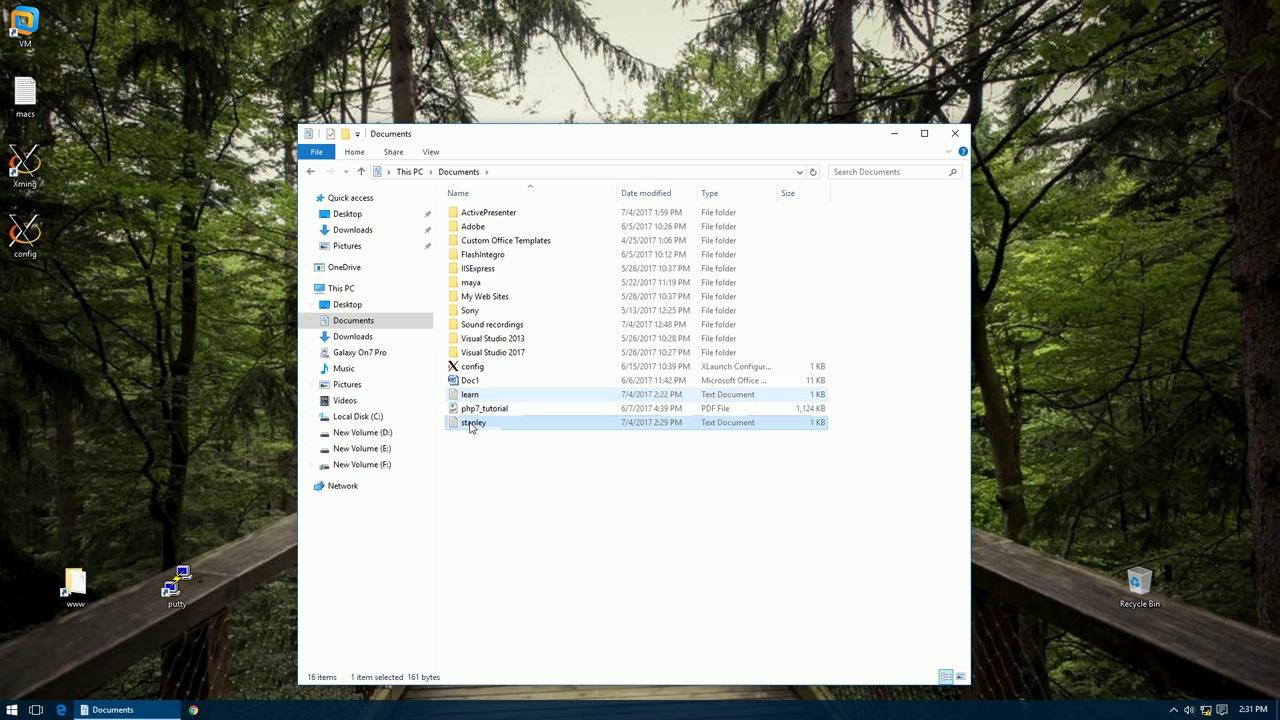
Step: Open the learn text document to view its contents, close it, and clear the file selection
left_click(470, 399)
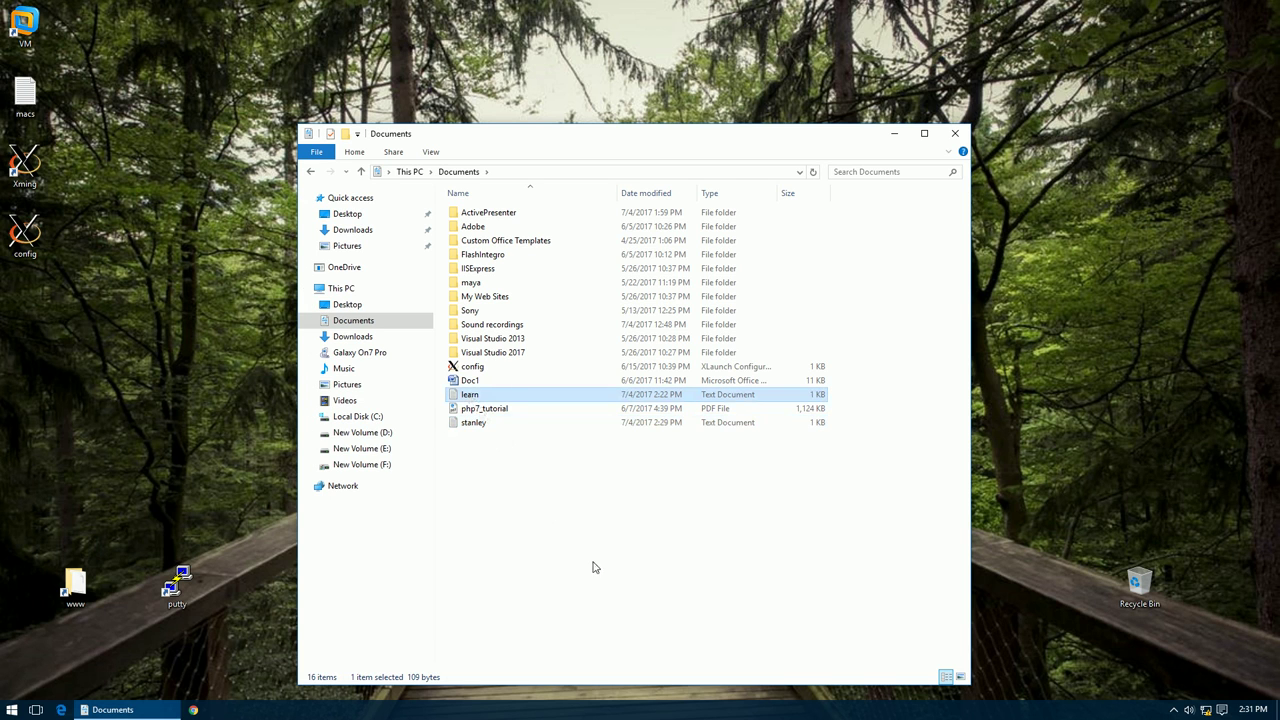
key("Return")
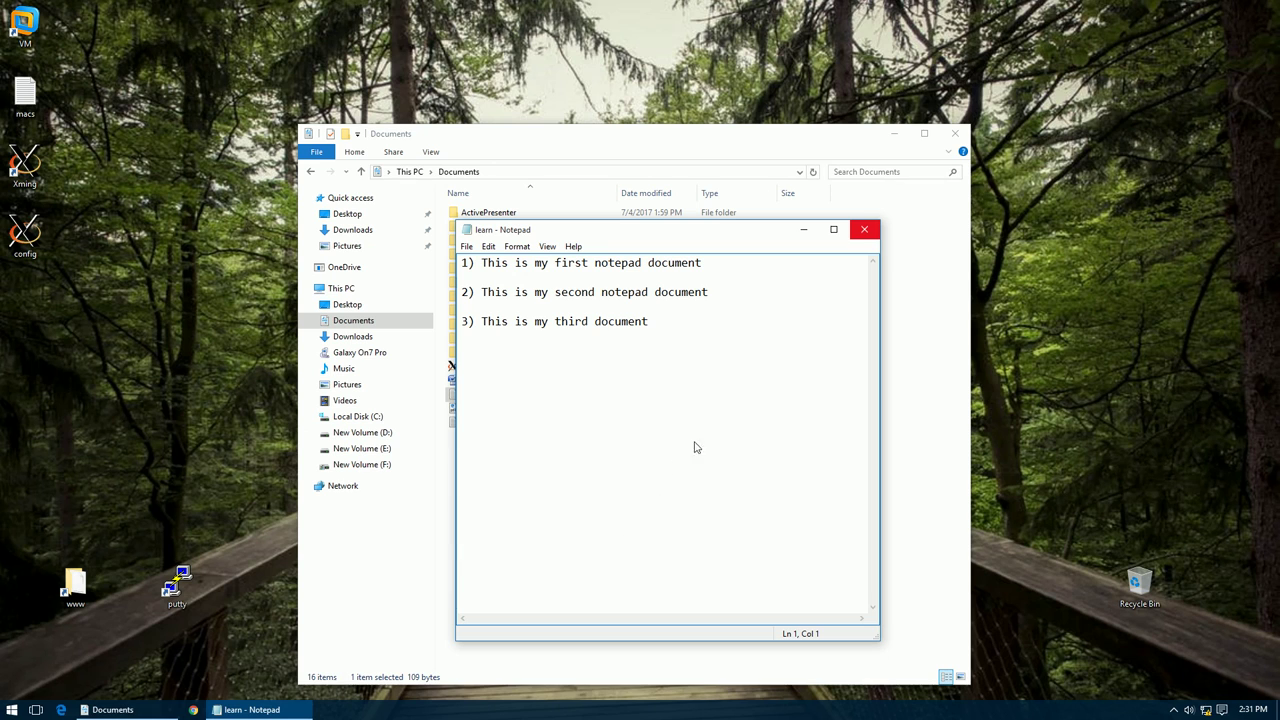
left_click(875, 235)
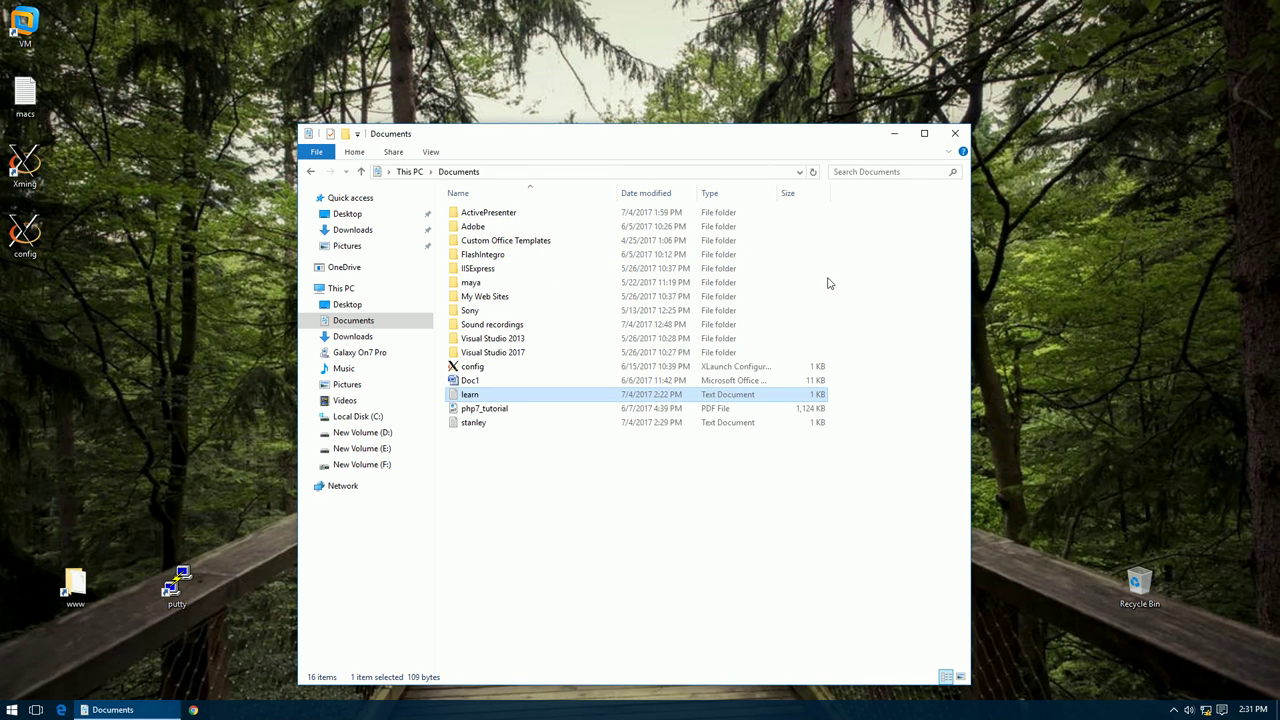
left_click(614, 503)
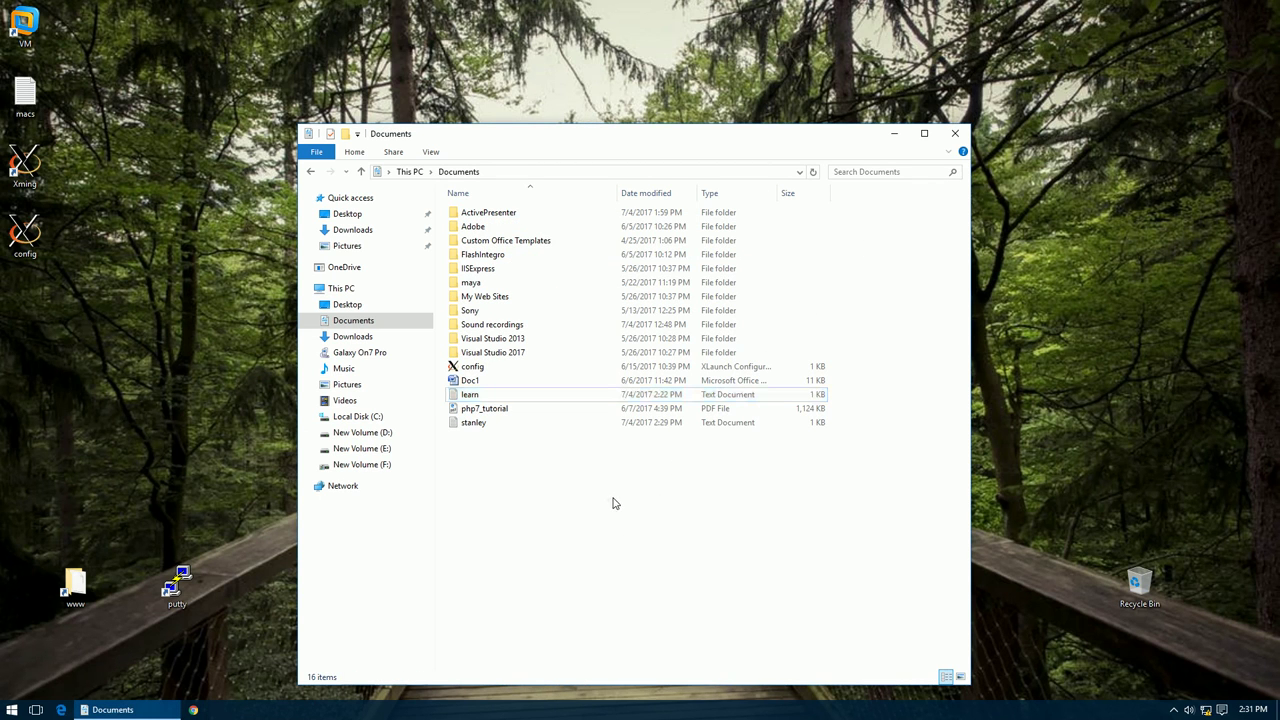
Step: Delete the learn text document from the Documents folder and close the folder window
key("space")
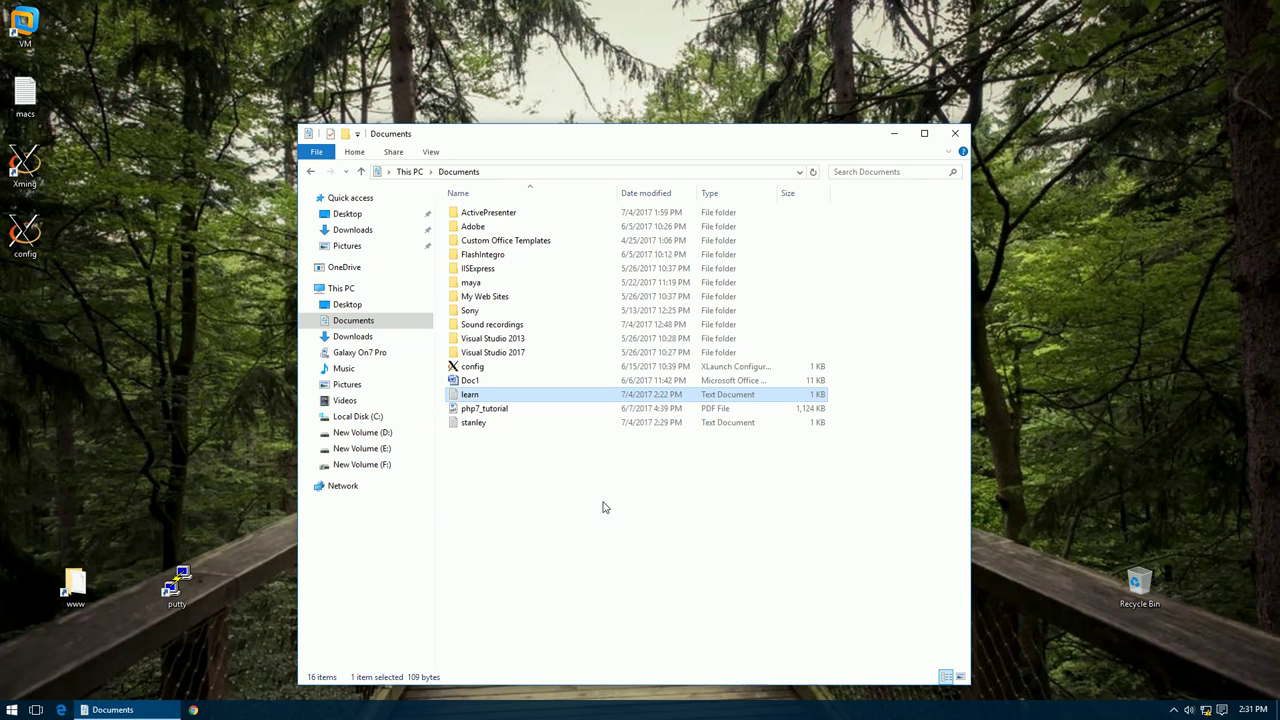
key("Delete")
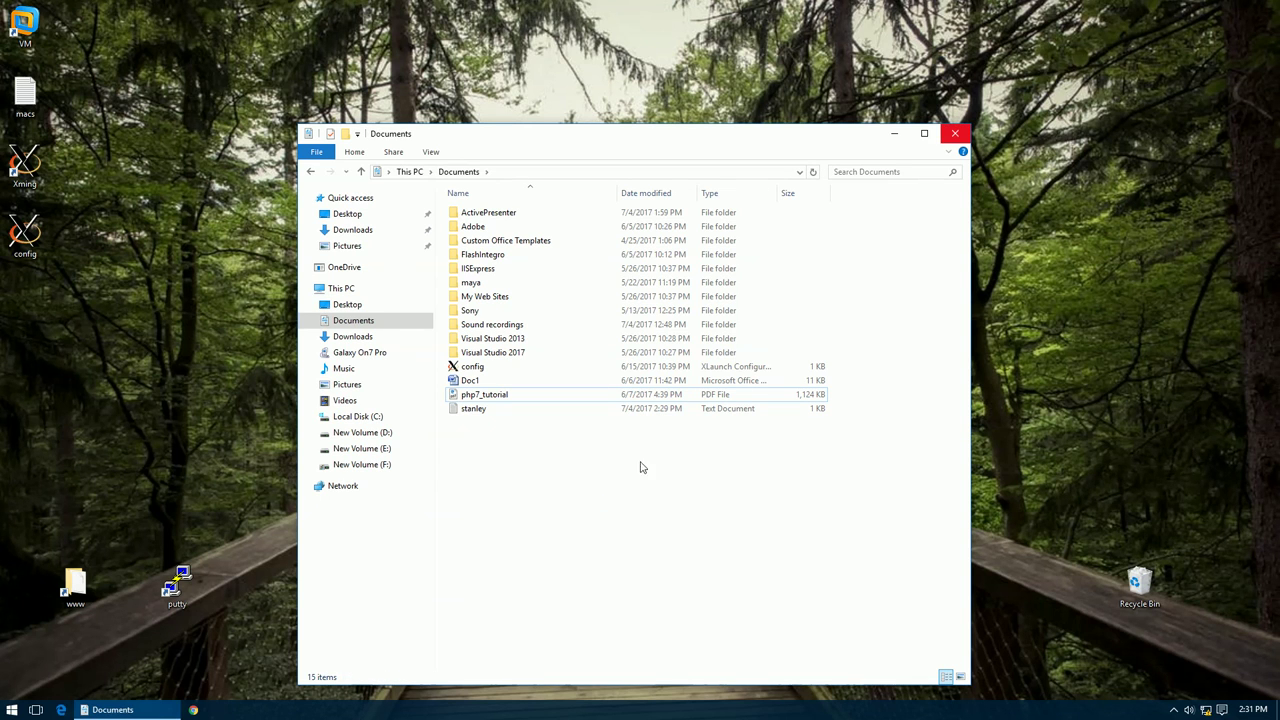
left_click(954, 135)
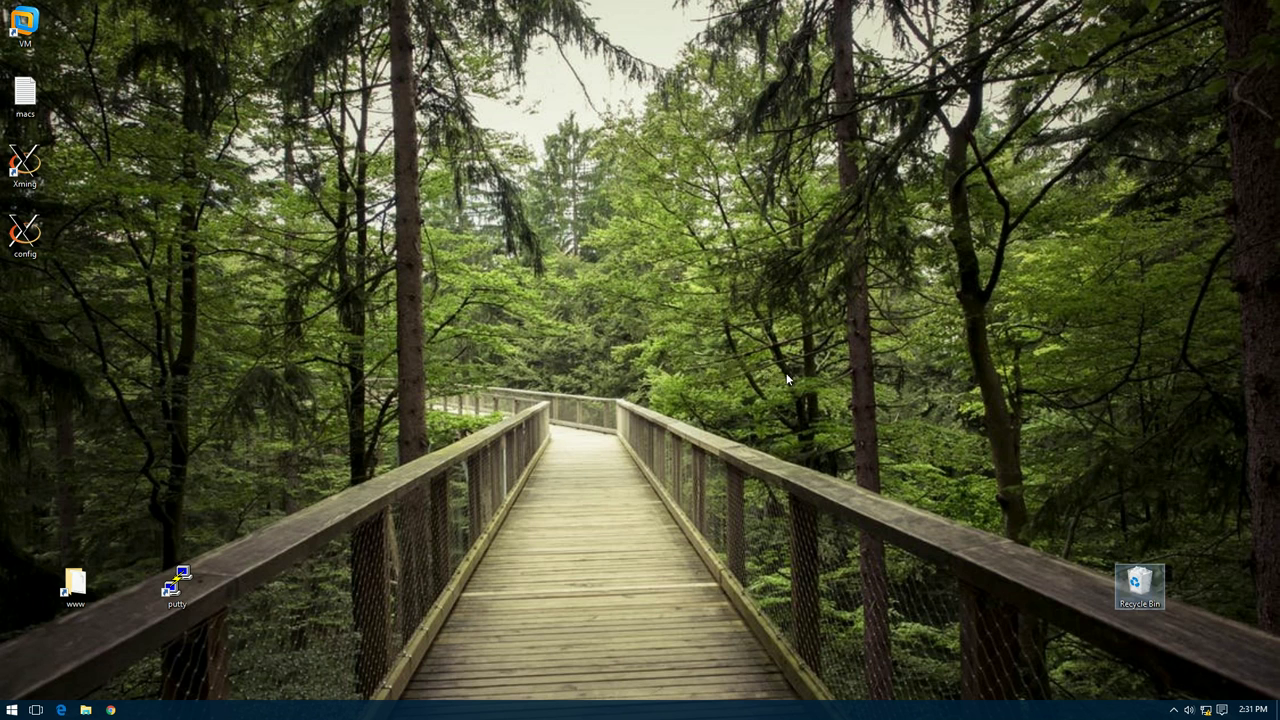
Step: Open the Recycle Bin, view the properties of the deleted learn file, including its origin, and dismiss them
double_click(1150, 593)
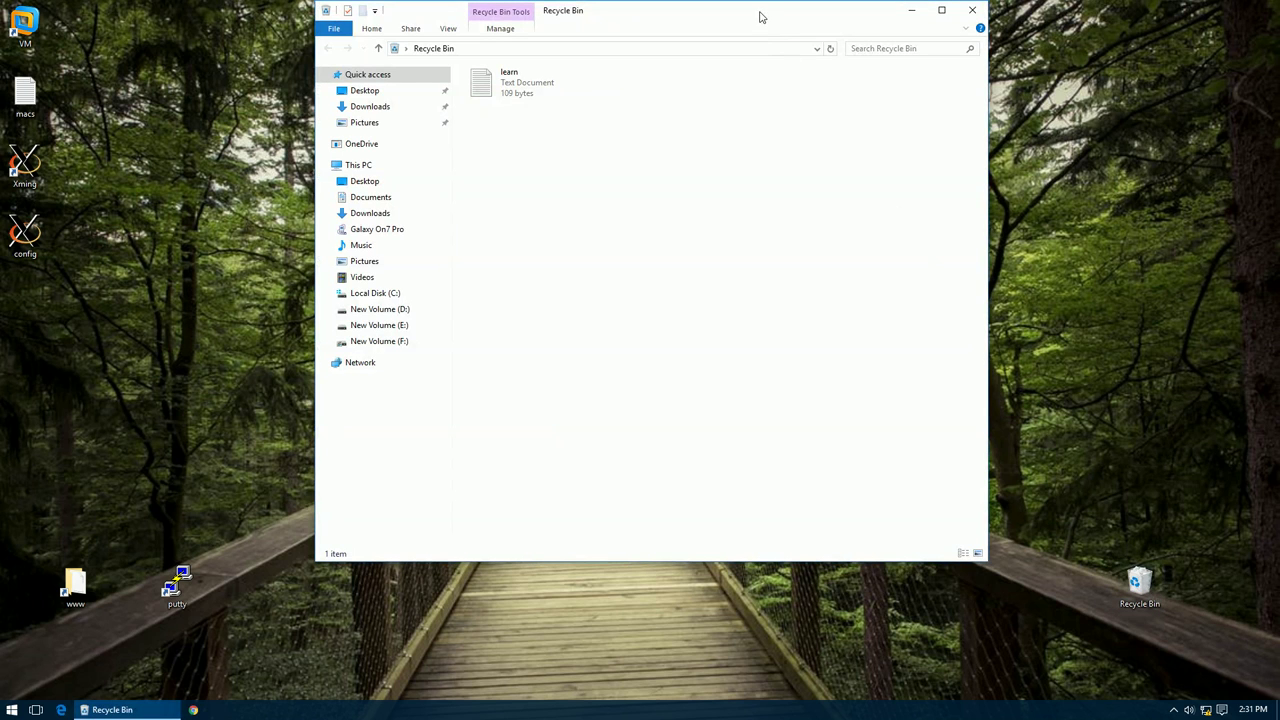
left_click_drag(760, 17, 768, 98)
left_click(518, 172)
right_click(518, 172)
left_click(757, 194)
key("ctrl+a")
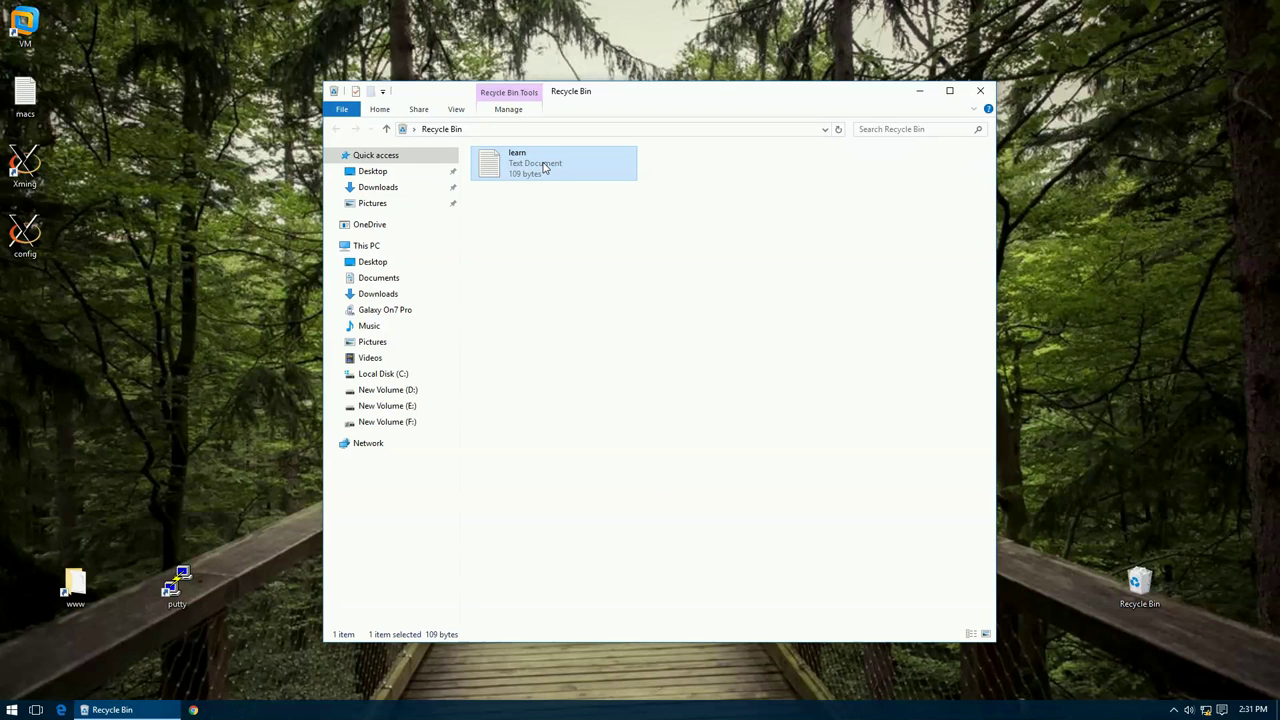
right_click(544, 167)
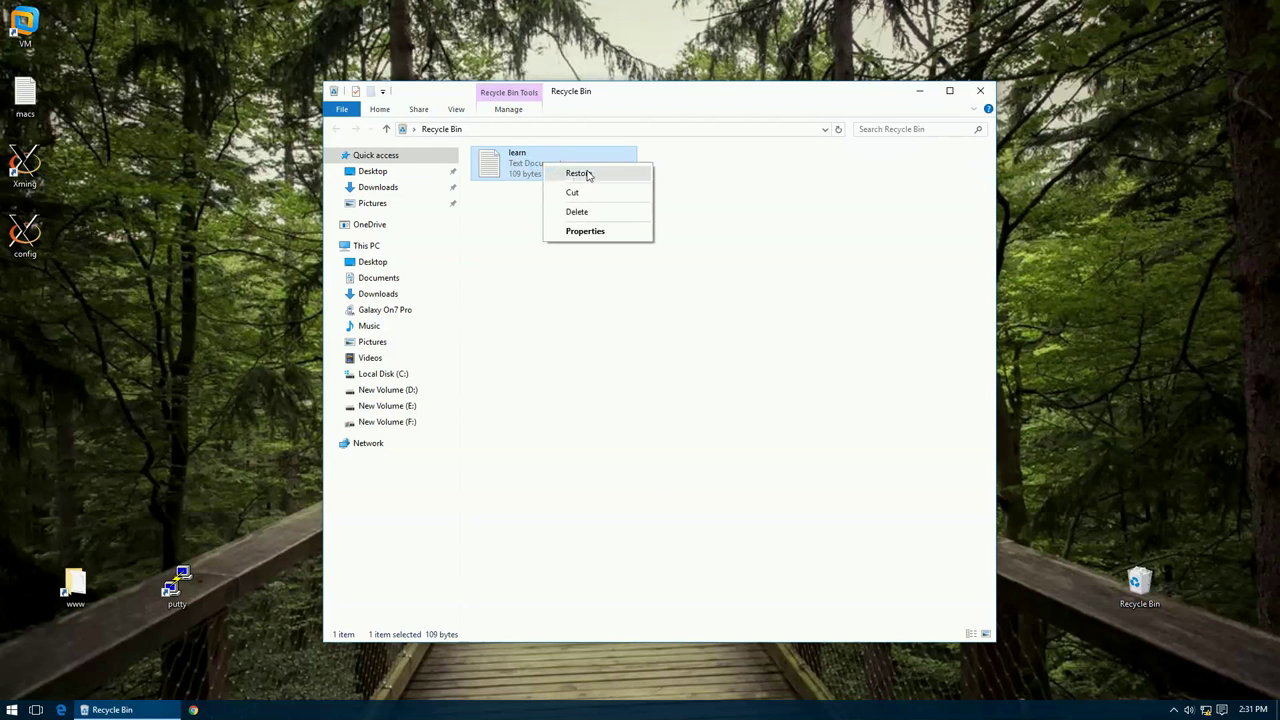
left_click(588, 232)
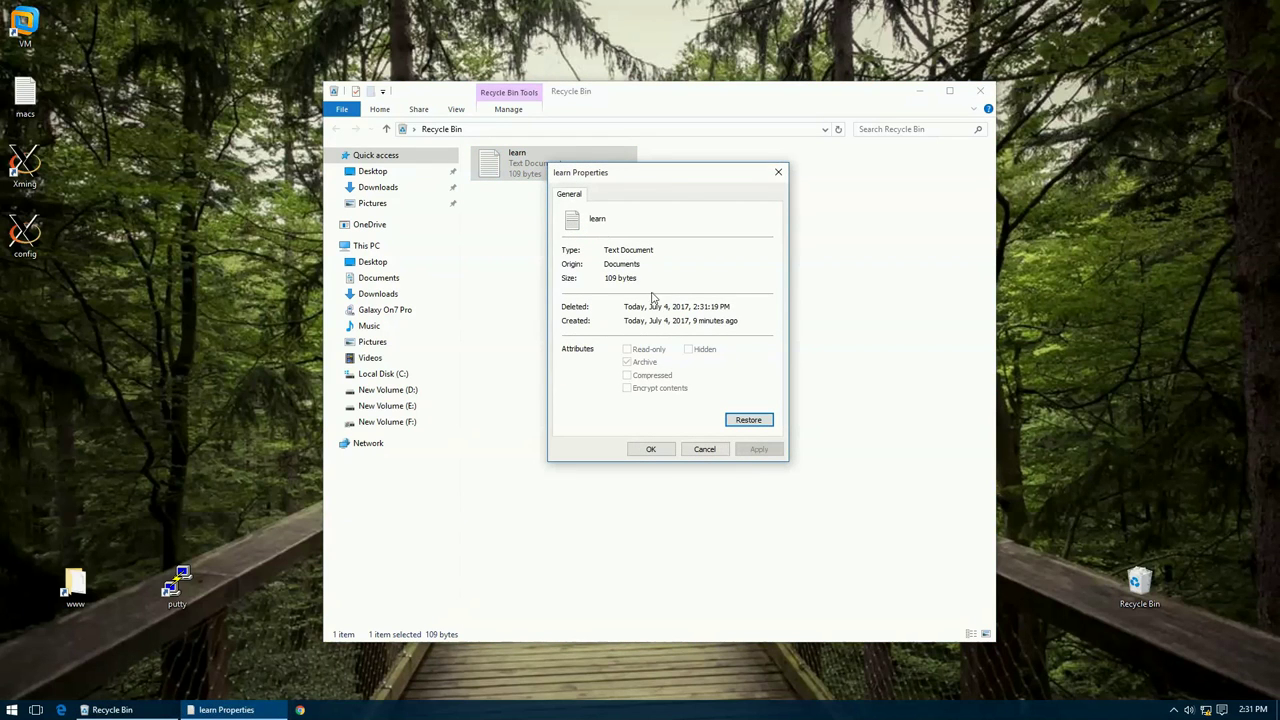
double_click(610, 268)
left_click(705, 450)
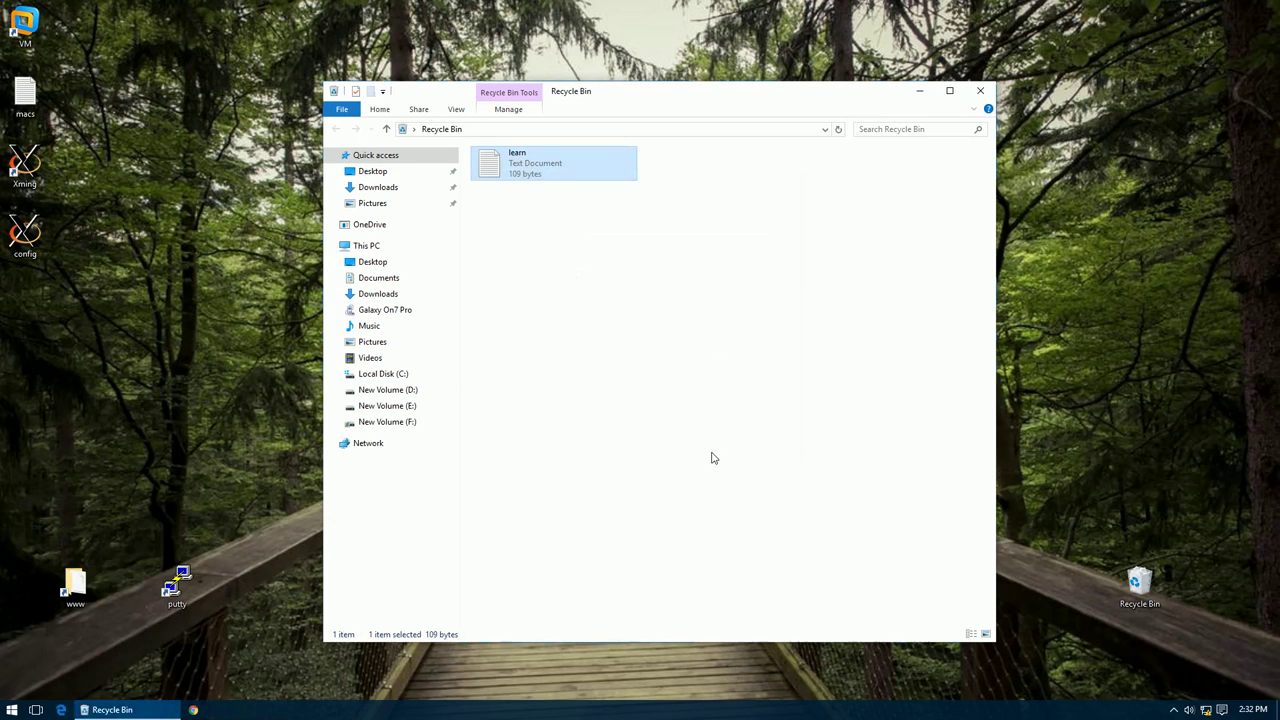
Step: Restore the learn file from the Recycle Bin to its original location and close the Recycle Bin
right_click(531, 167)
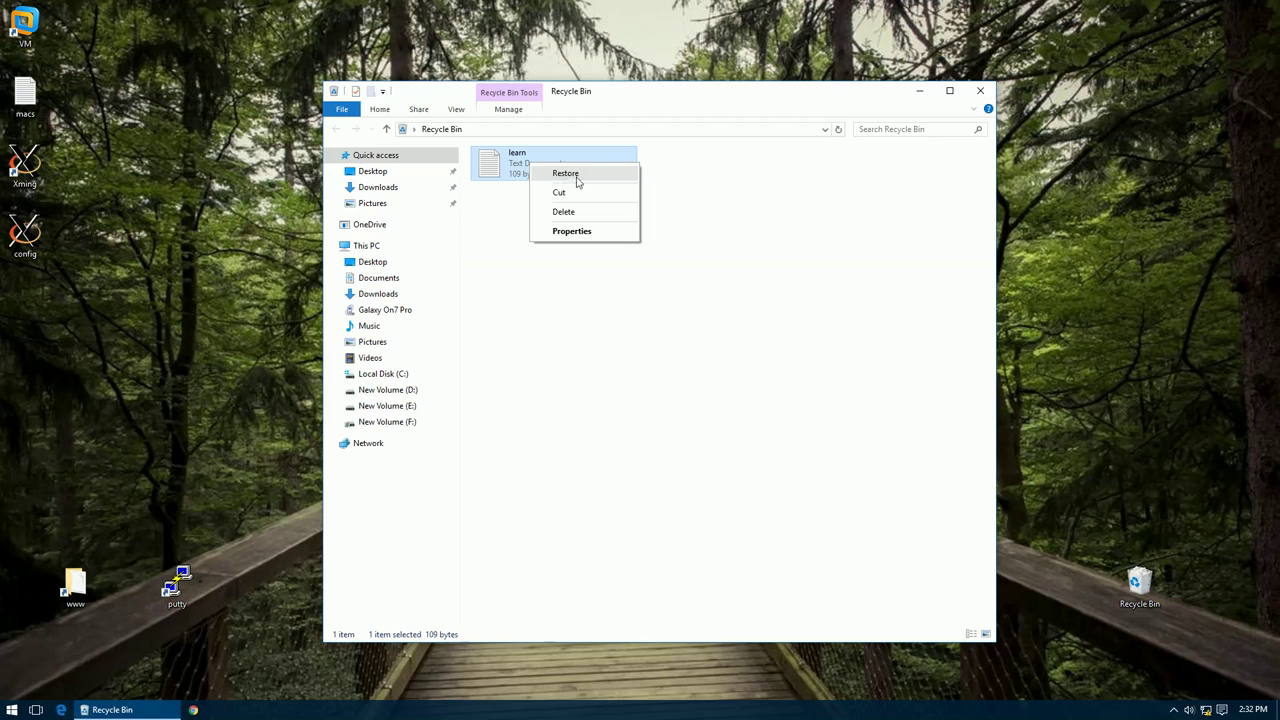
left_click(577, 180)
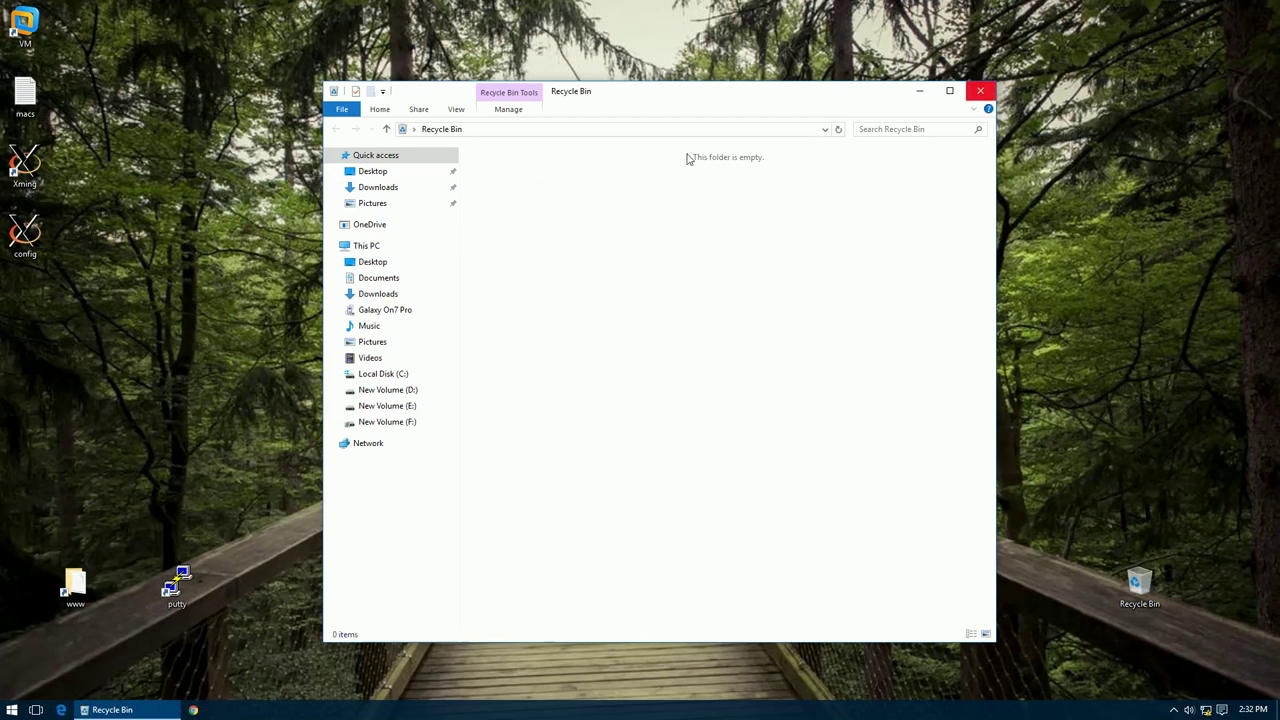
left_click(980, 91)
Step: Open the Documents folder in File Explorer and select the restored learn file
key("super")
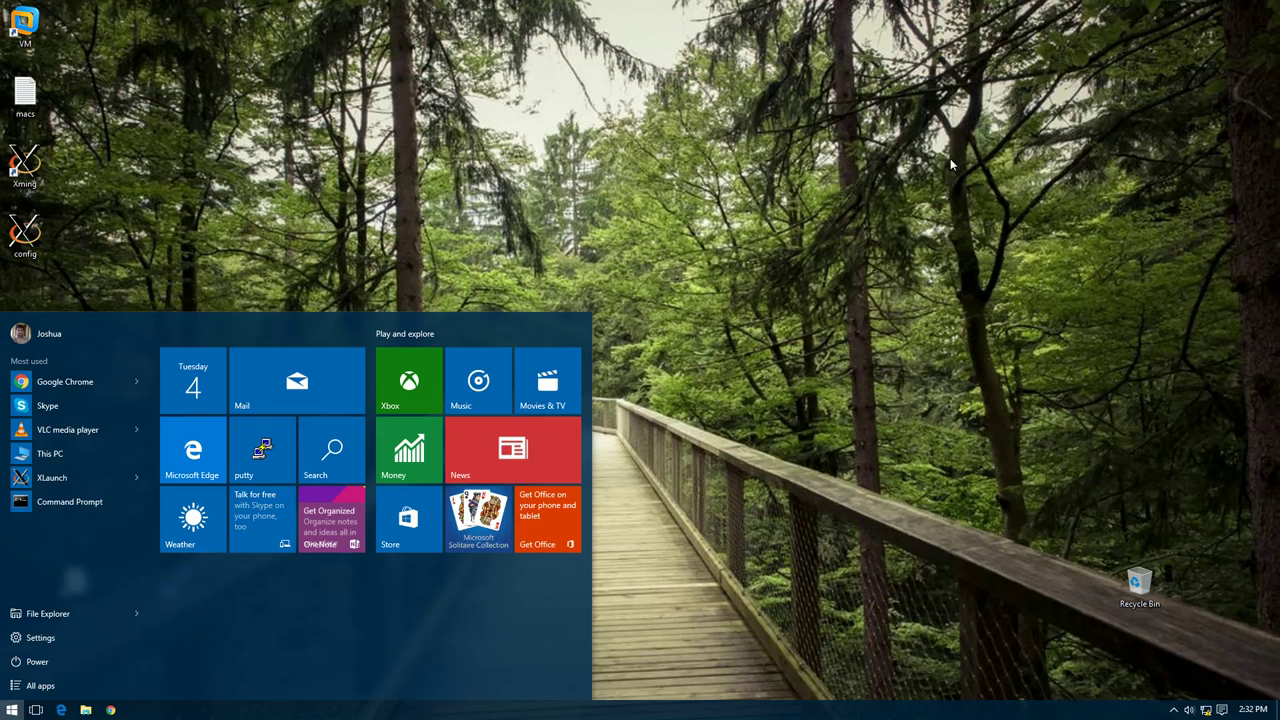
key("super+e")
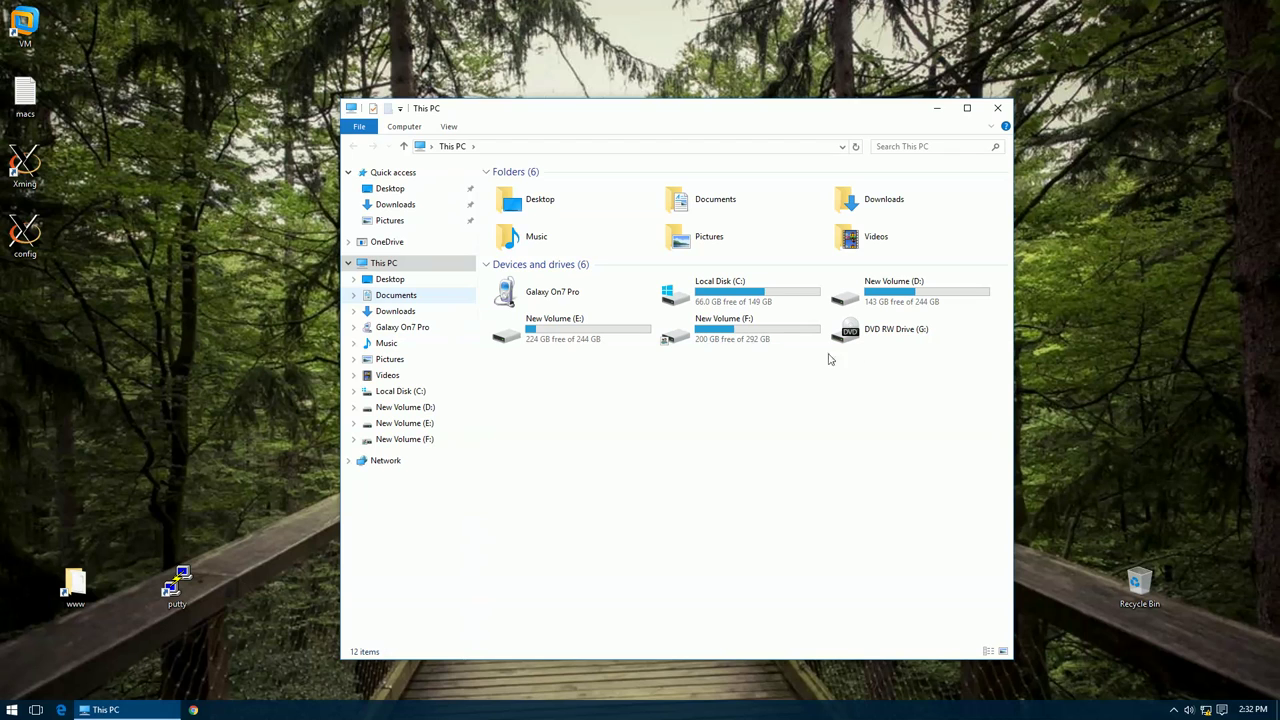
left_click(386, 297)
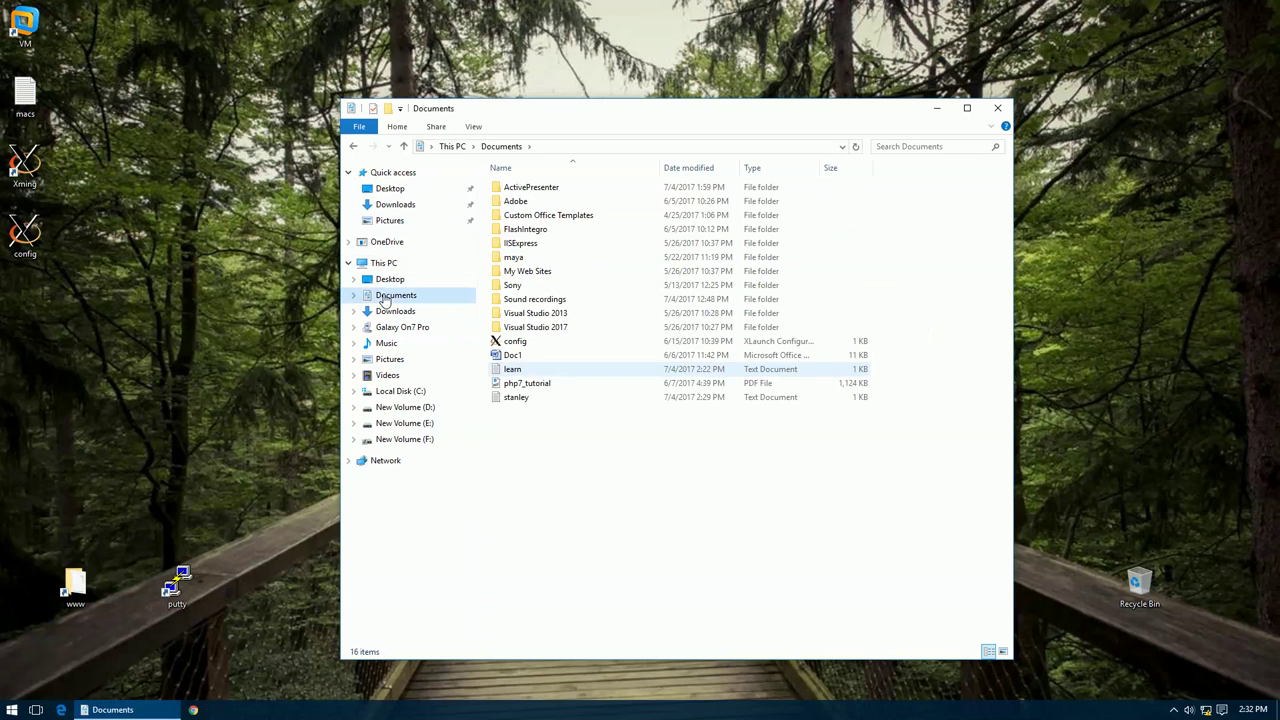
left_click(520, 371)
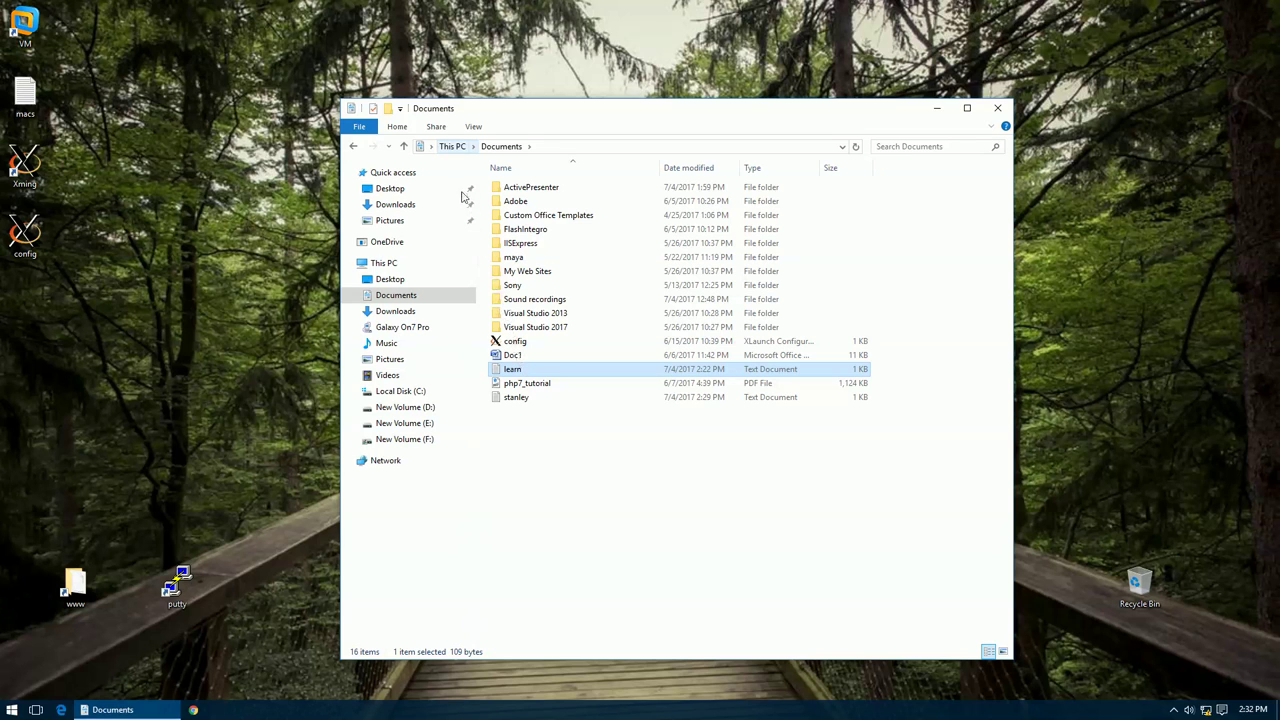
Step: Go to This PC, select drives C:, D:, E: and F: one after the other, and clear the selection
left_click(451, 146)
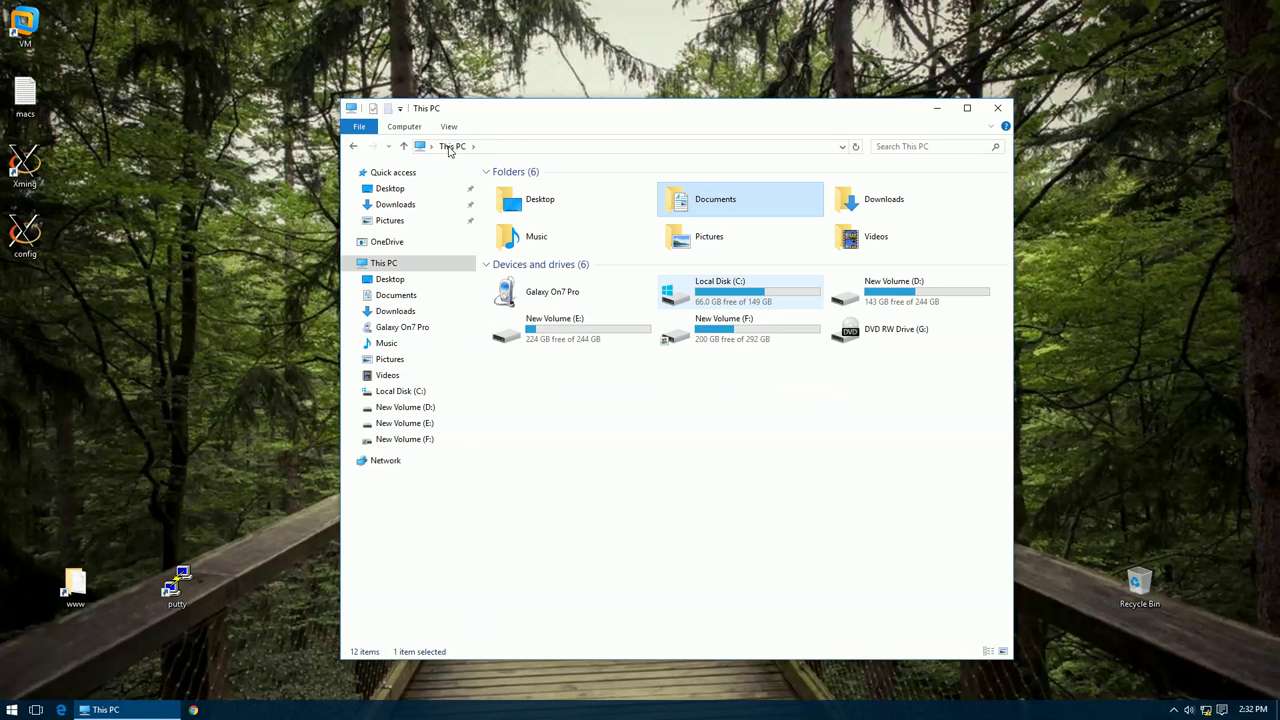
left_click(749, 302)
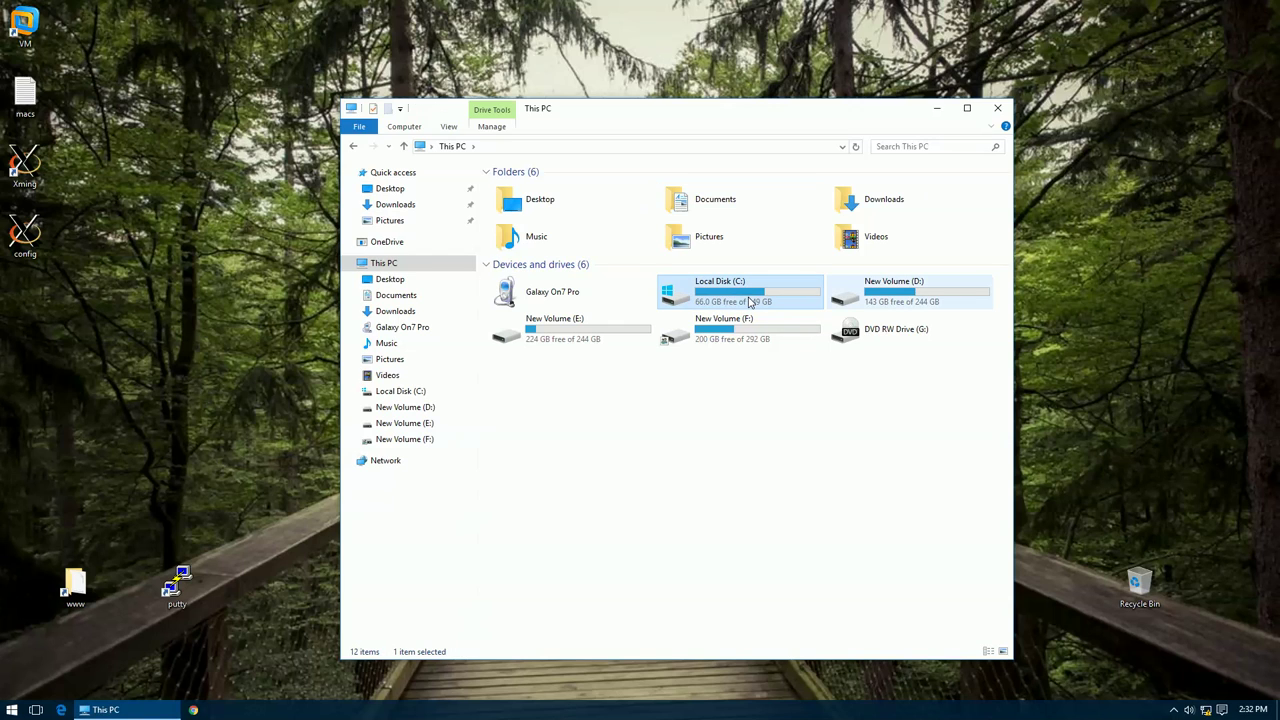
left_click(862, 293)
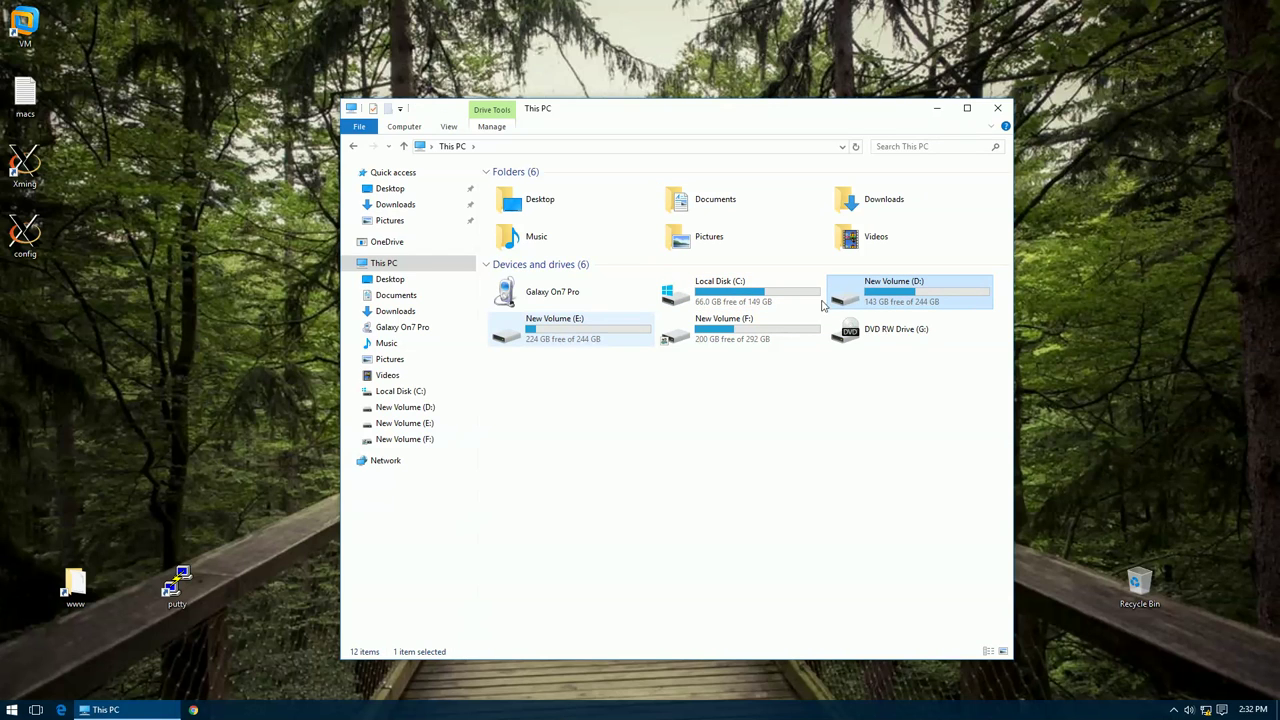
left_click(633, 345)
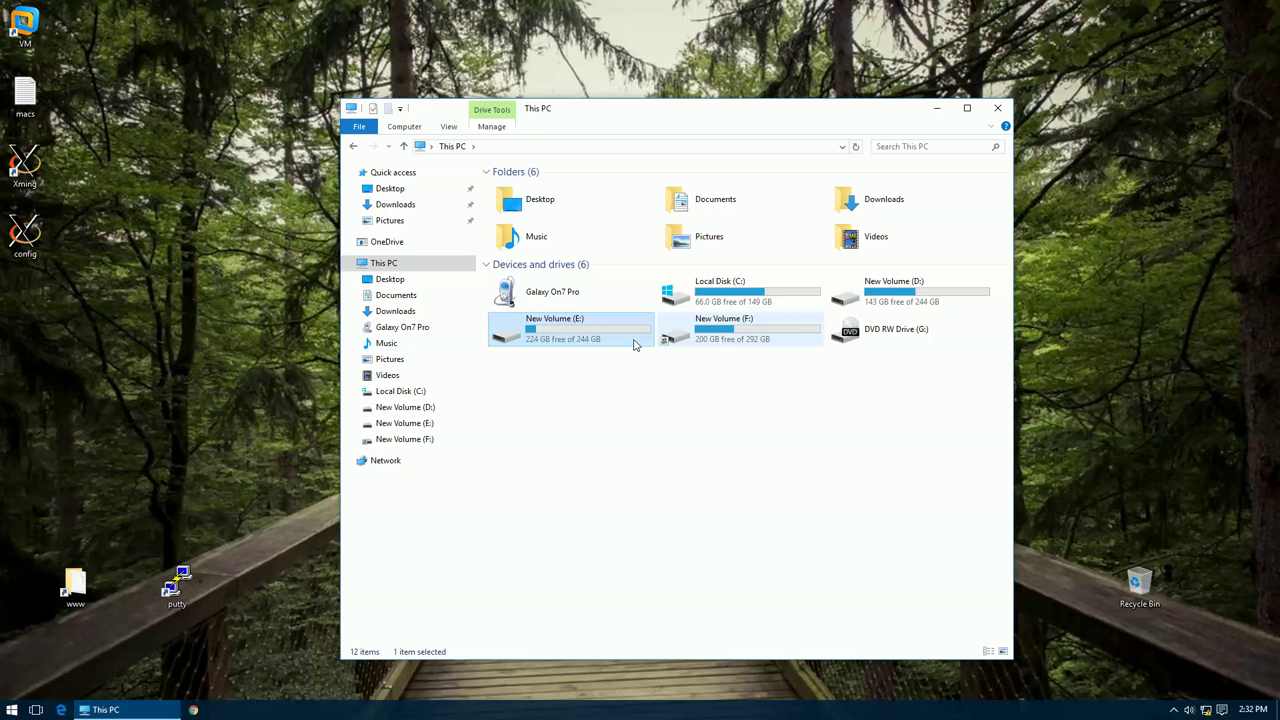
left_click(731, 343)
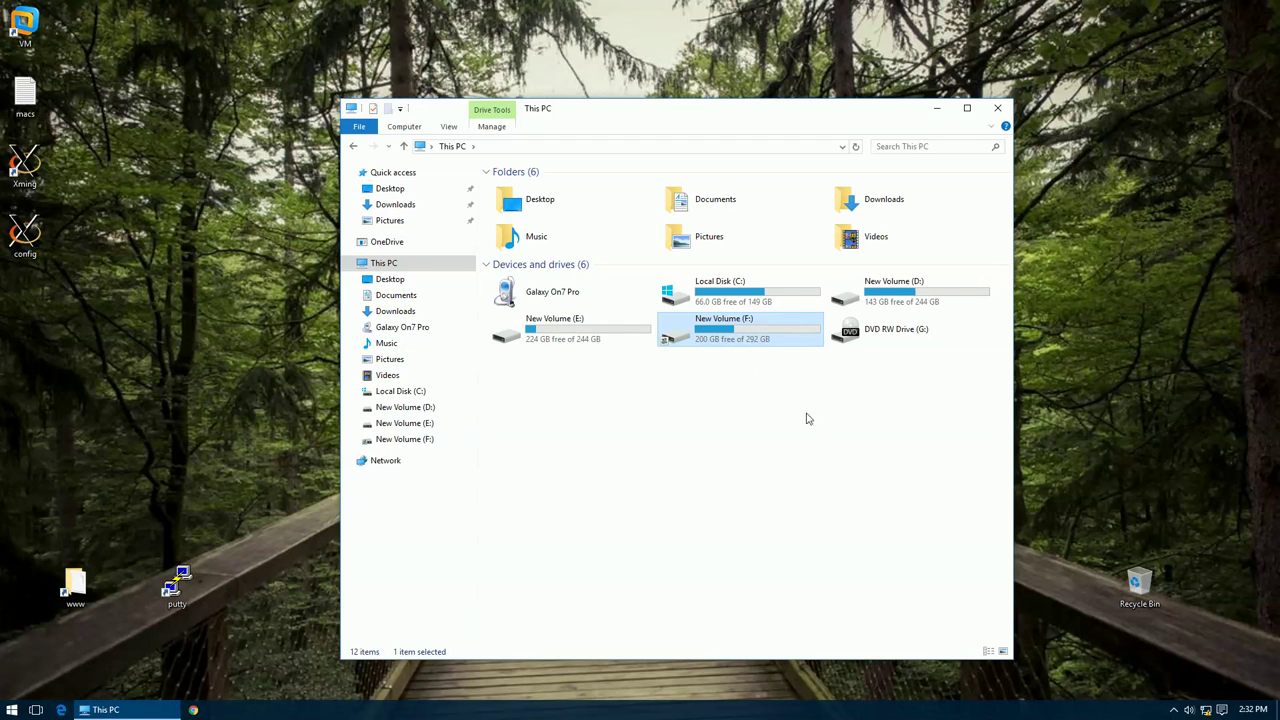
left_click(833, 441)
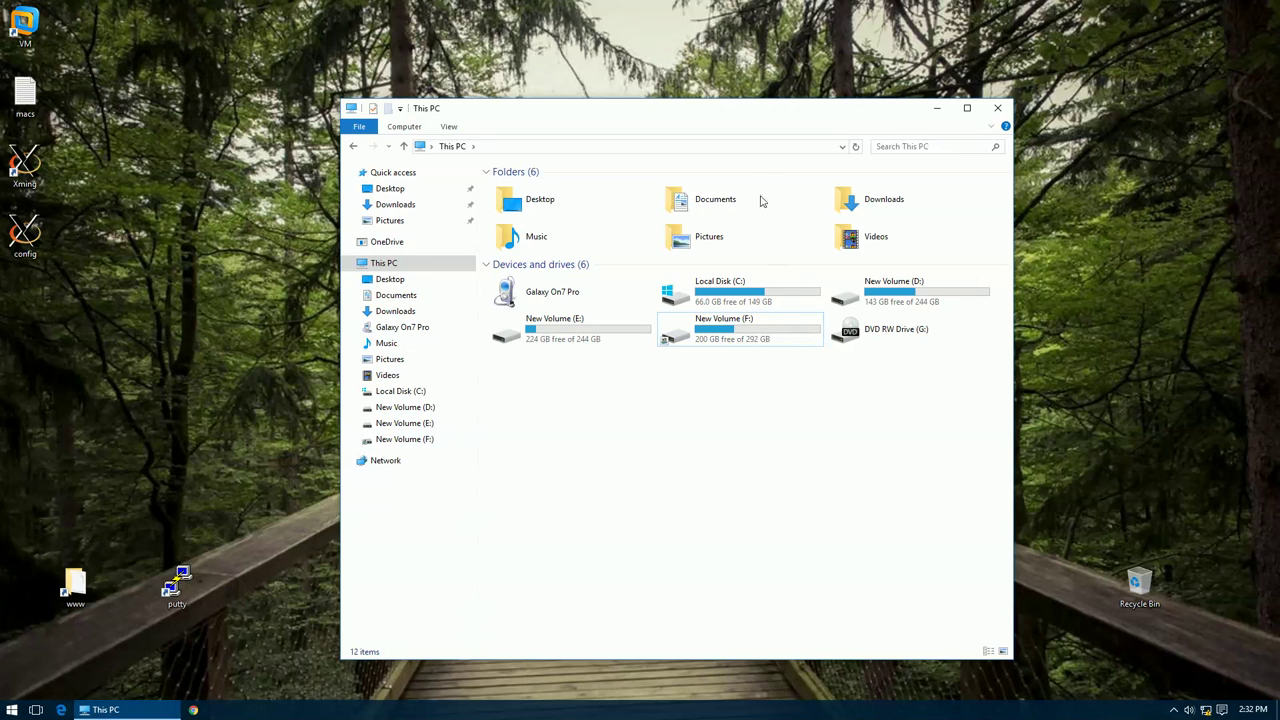
Step: View the computer's system properties from This PC, and close both the System and This PC windows
left_click_drag(737, 117, 702, 110)
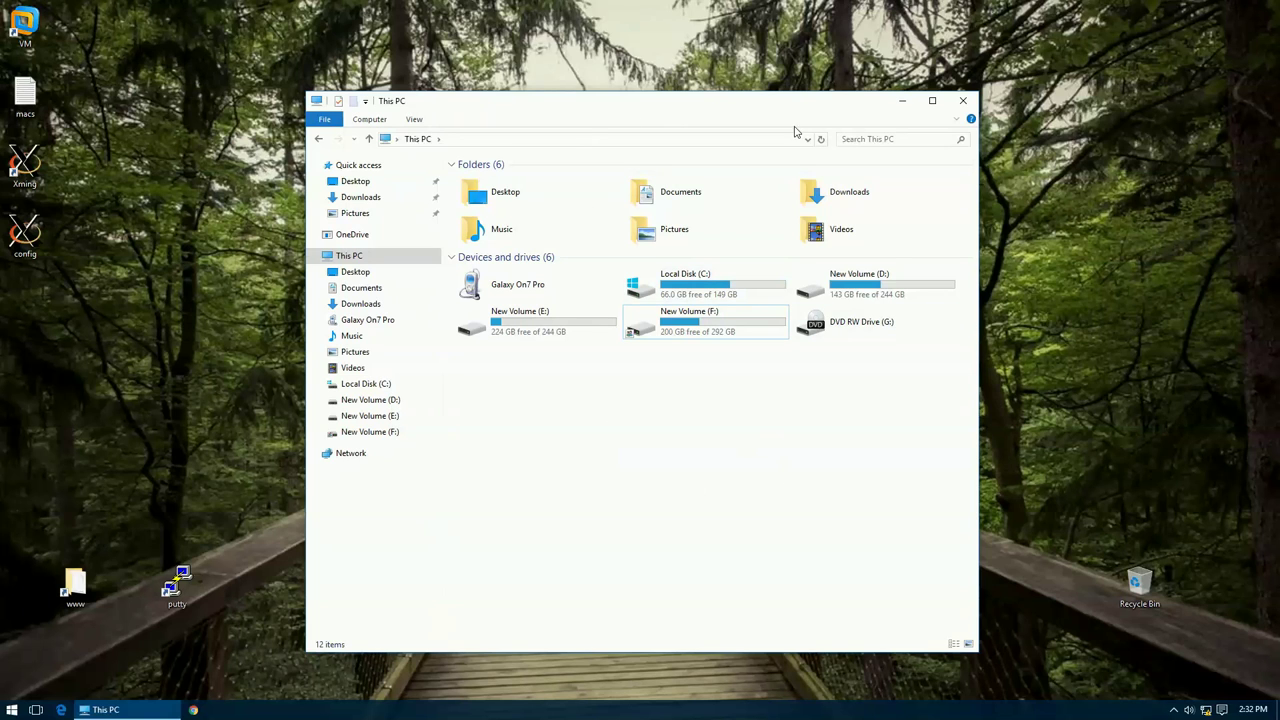
right_click(600, 420)
left_click(596, 397)
right_click(640, 397)
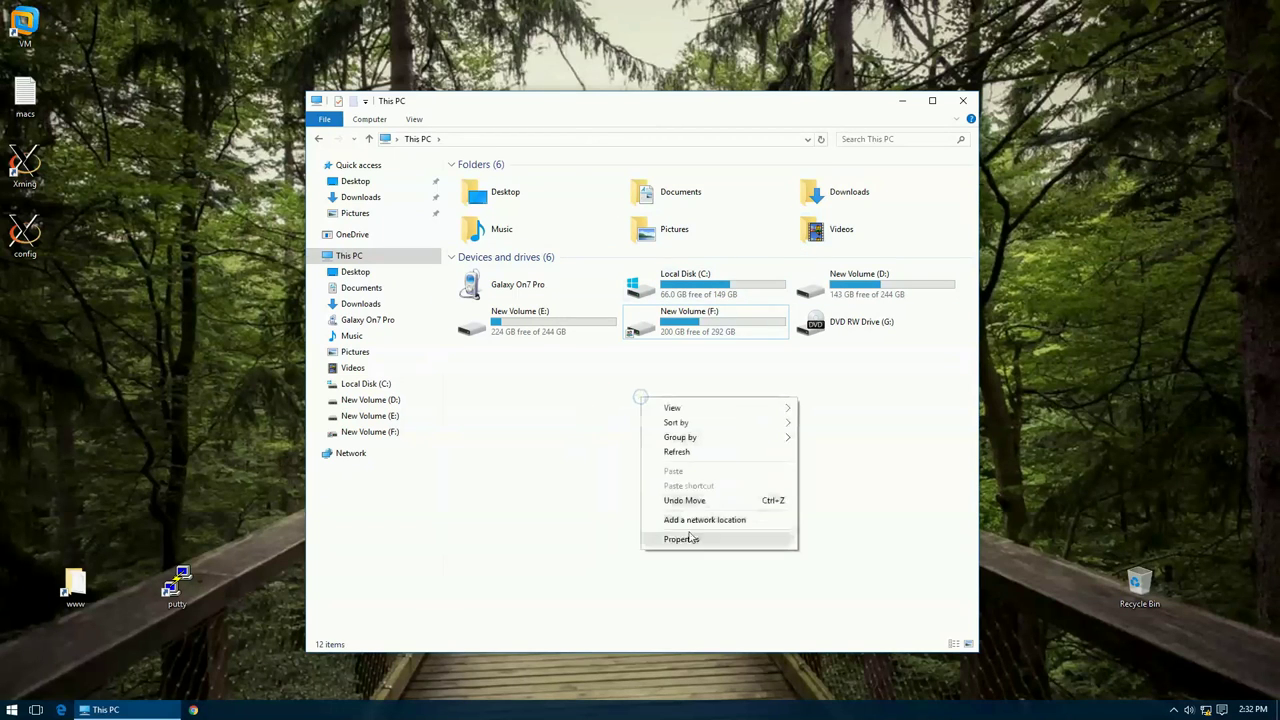
left_click(660, 588)
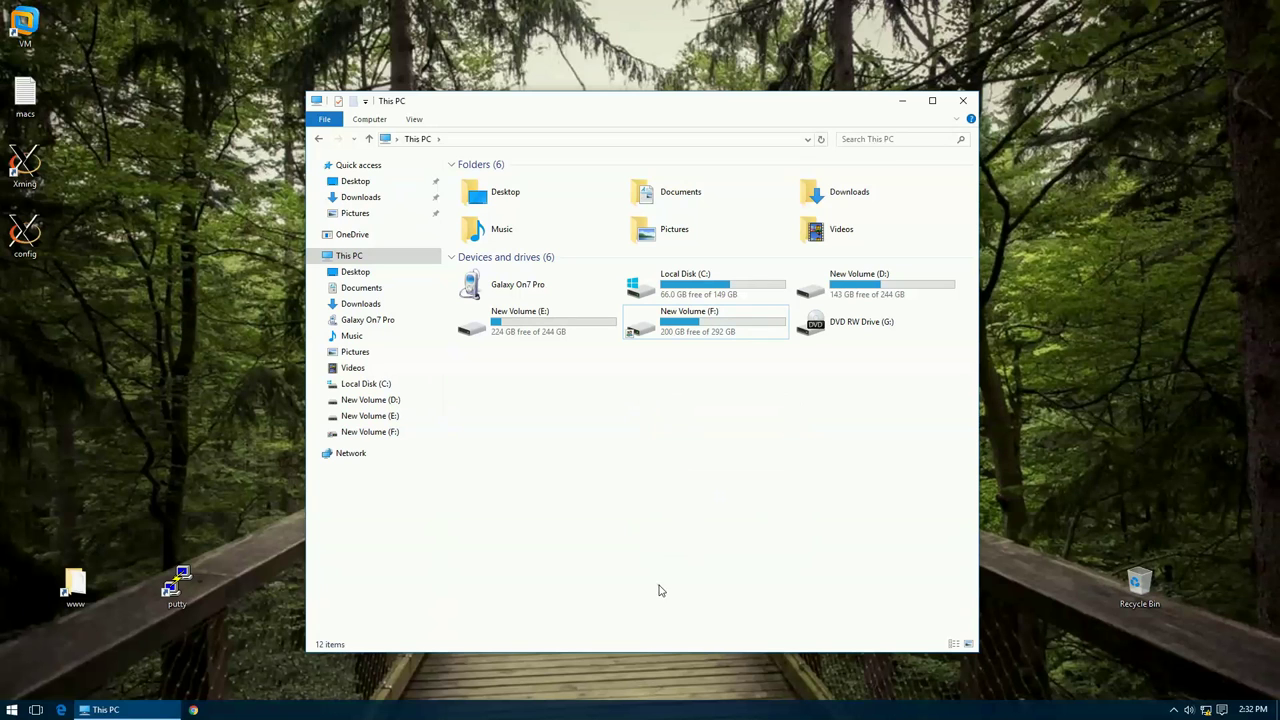
right_click(633, 389)
left_click(704, 541)
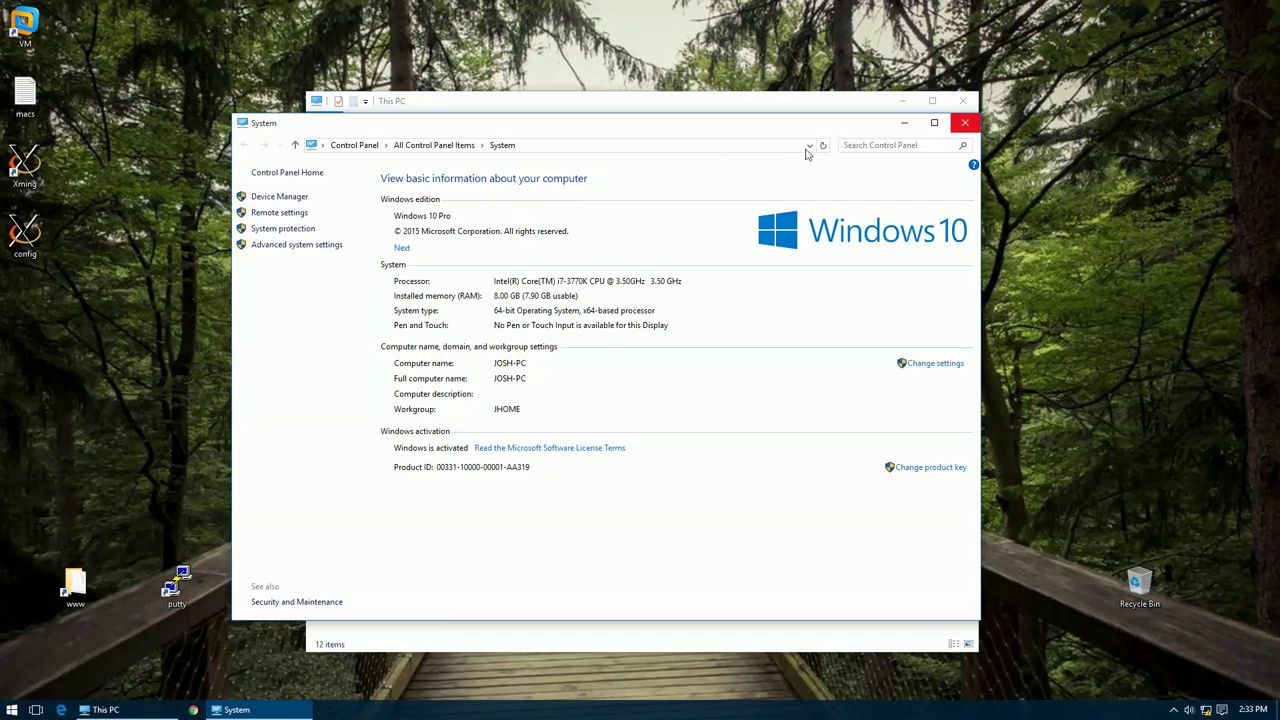
left_click(966, 124)
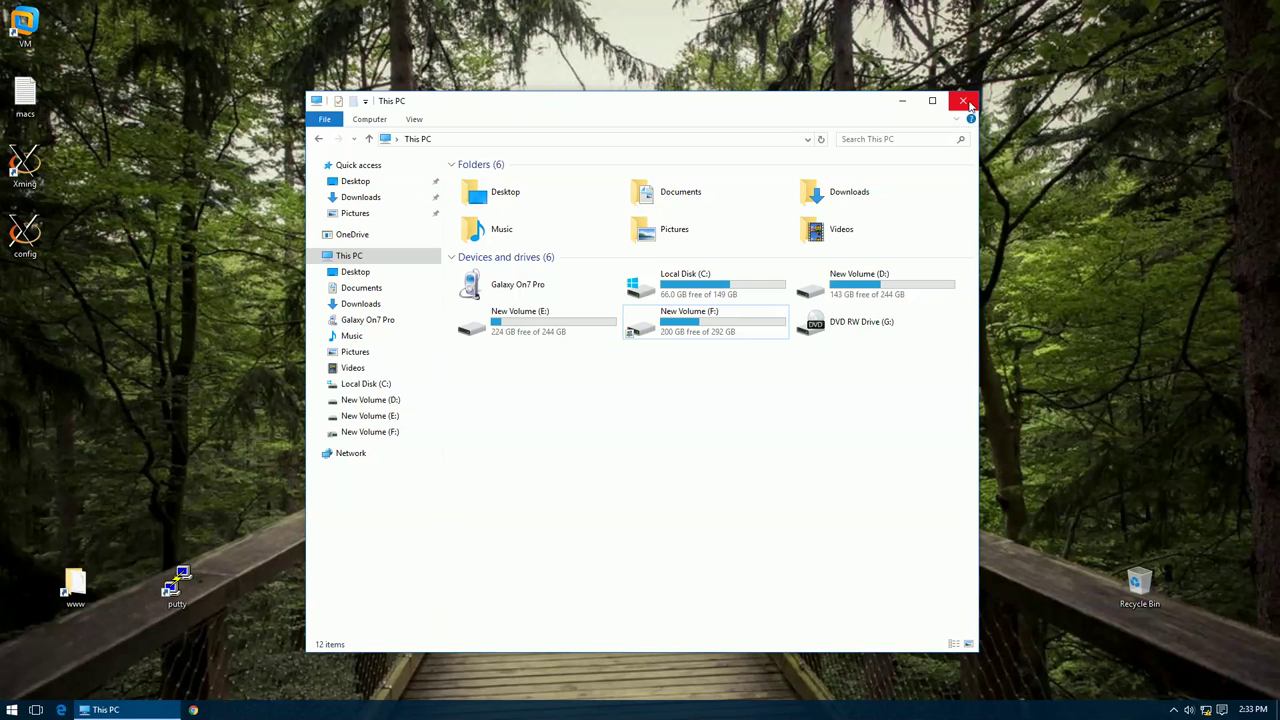
left_click(967, 103)
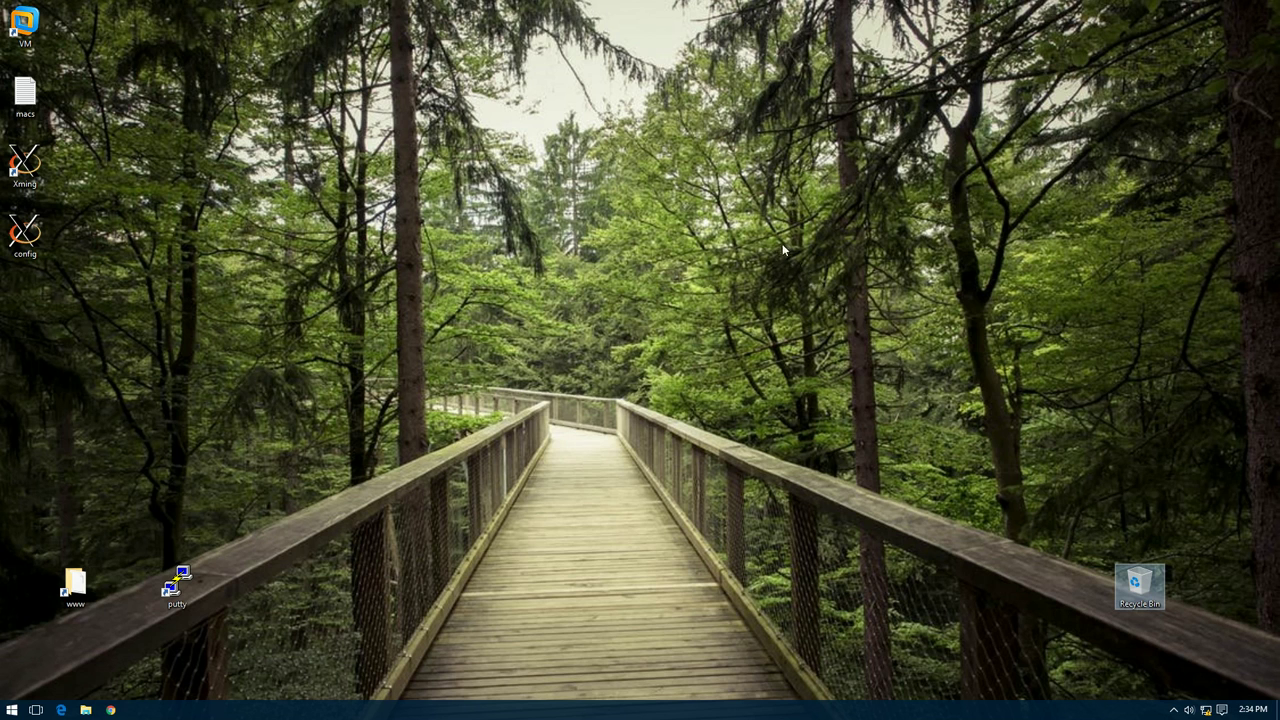
Step: Bring up the desktop's context options
right_click(733, 198)
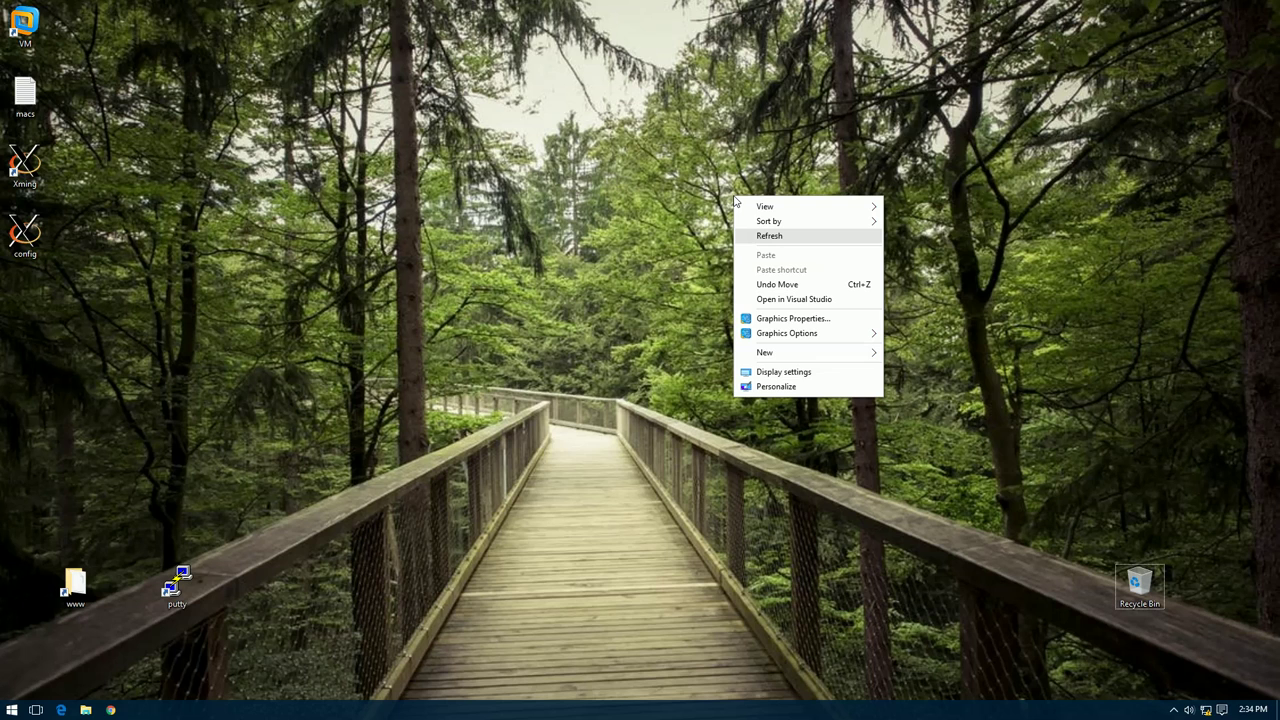